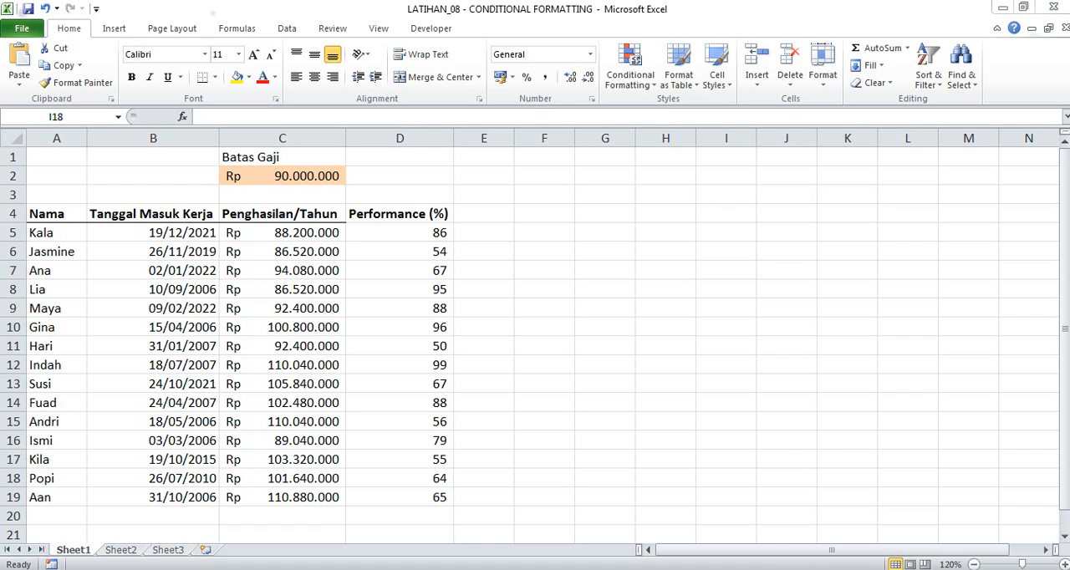
pyautogui.click(669, 410)
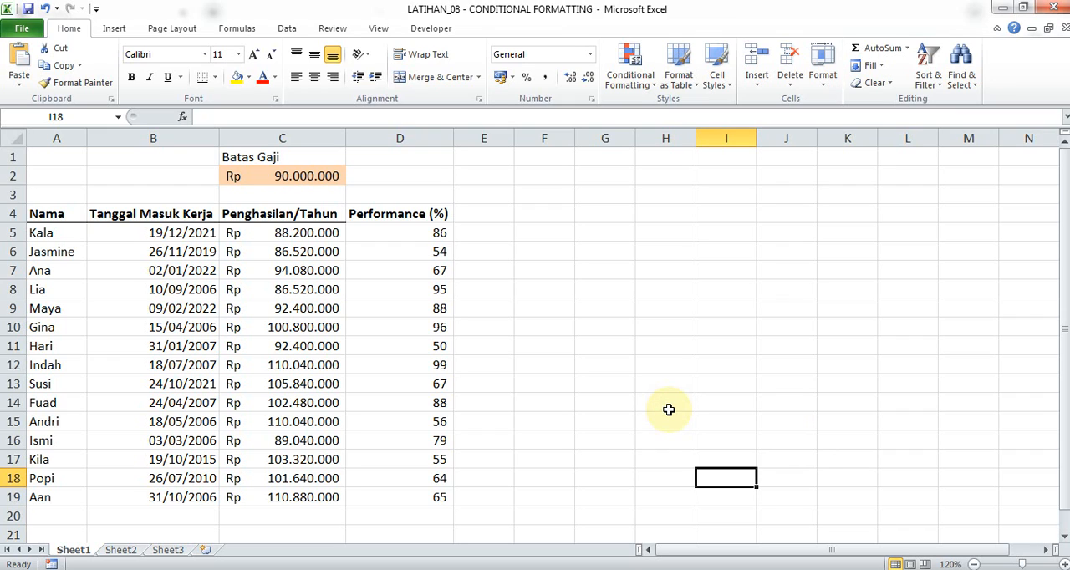
pyautogui.click(625, 371)
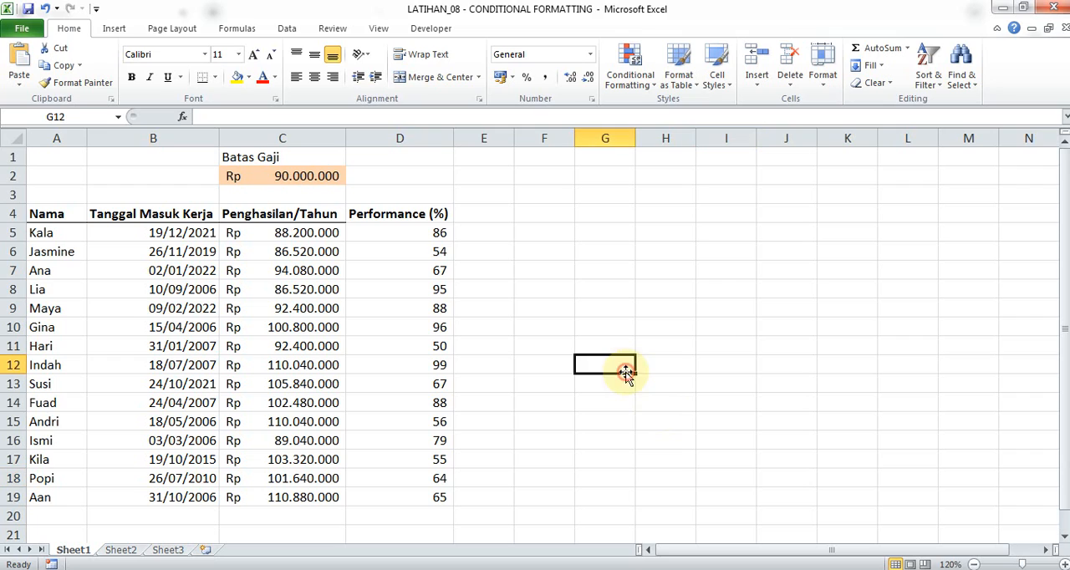
pyautogui.click(584, 400)
pyautogui.click(534, 398)
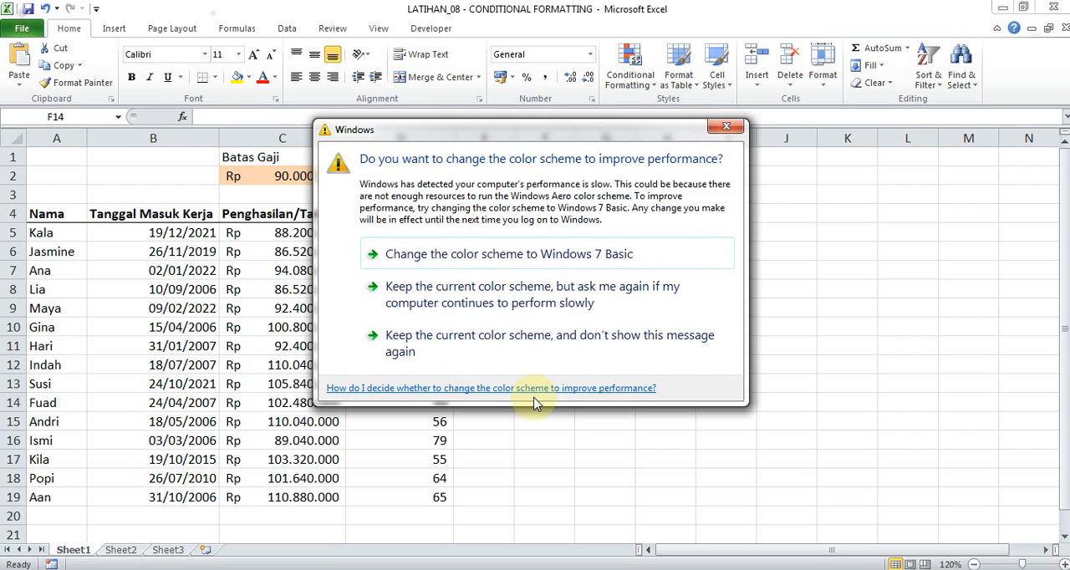
# Dismiss the Windows color scheme prompt without choosing an option and return to the worksheet.
pyautogui.click(726, 127)
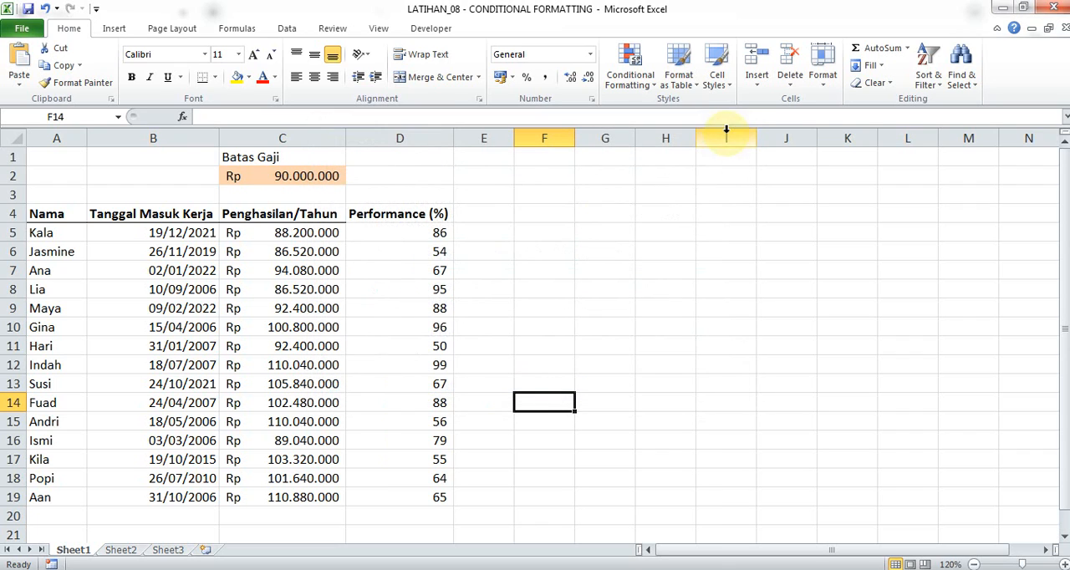
pyautogui.click(557, 248)
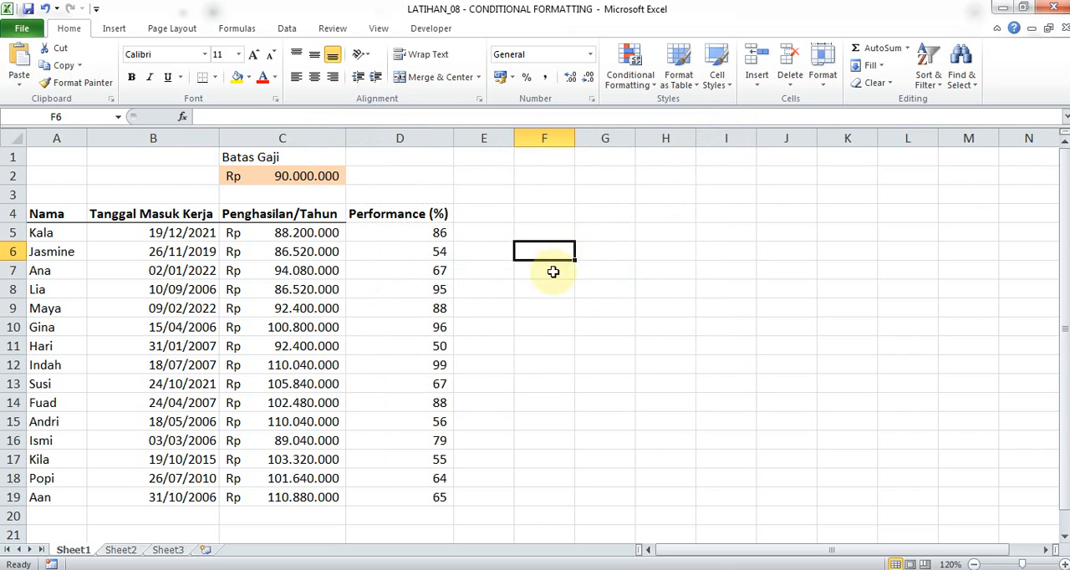
pyautogui.click(552, 272)
pyautogui.click(493, 268)
pyautogui.click(495, 298)
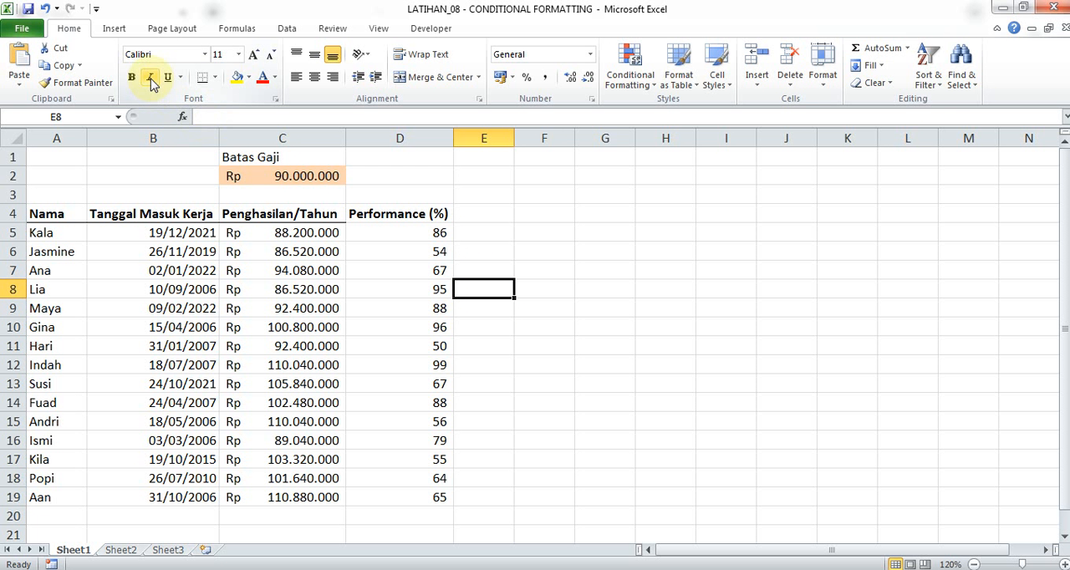
pyautogui.click(547, 239)
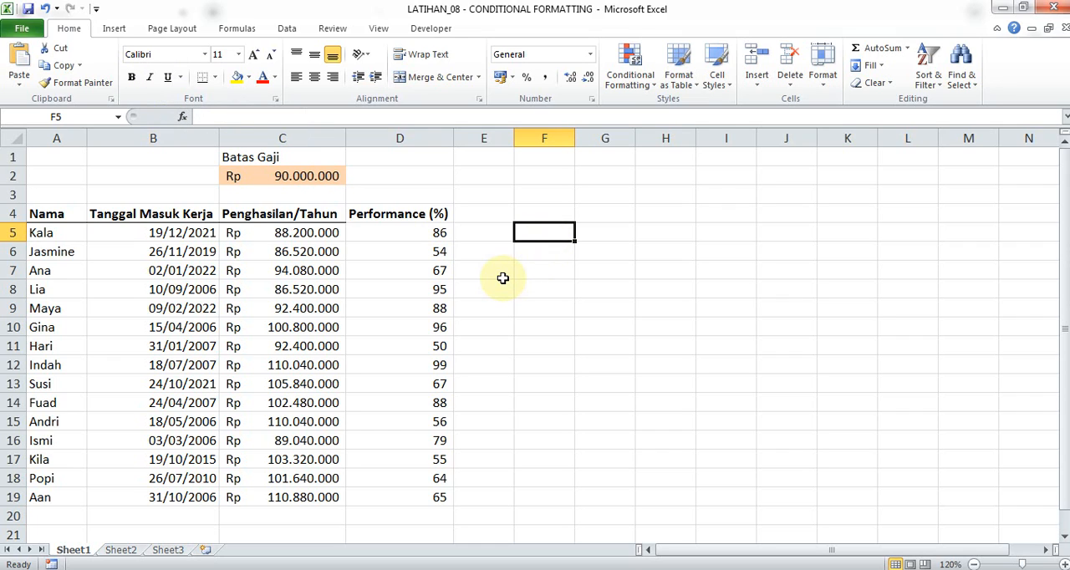
pyautogui.click(485, 307)
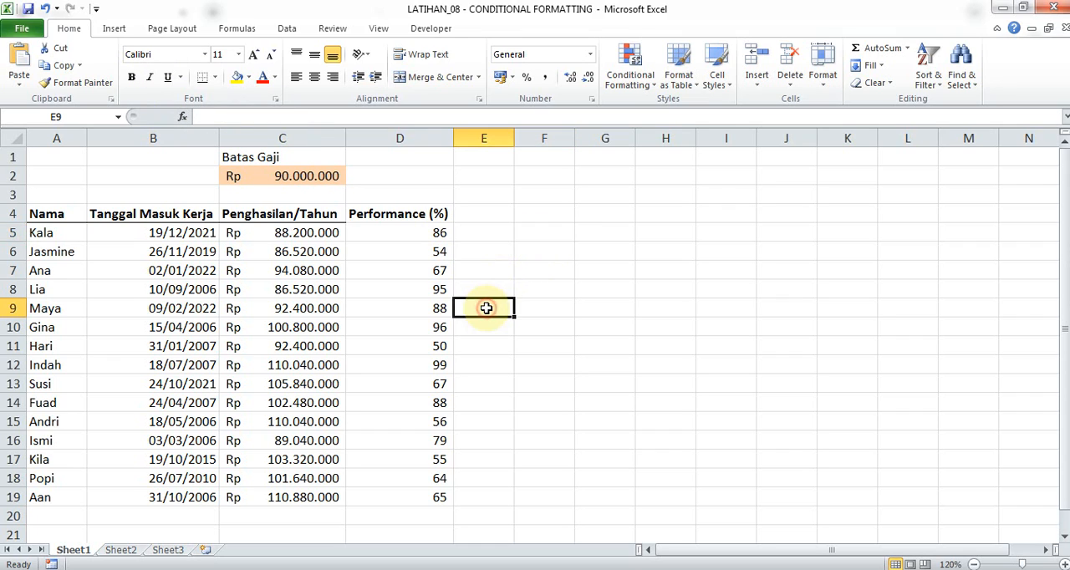
# Examine the Penghasilan/Tahun amounts and the Performance (%) scores in the employee table.
pyautogui.click(288, 327)
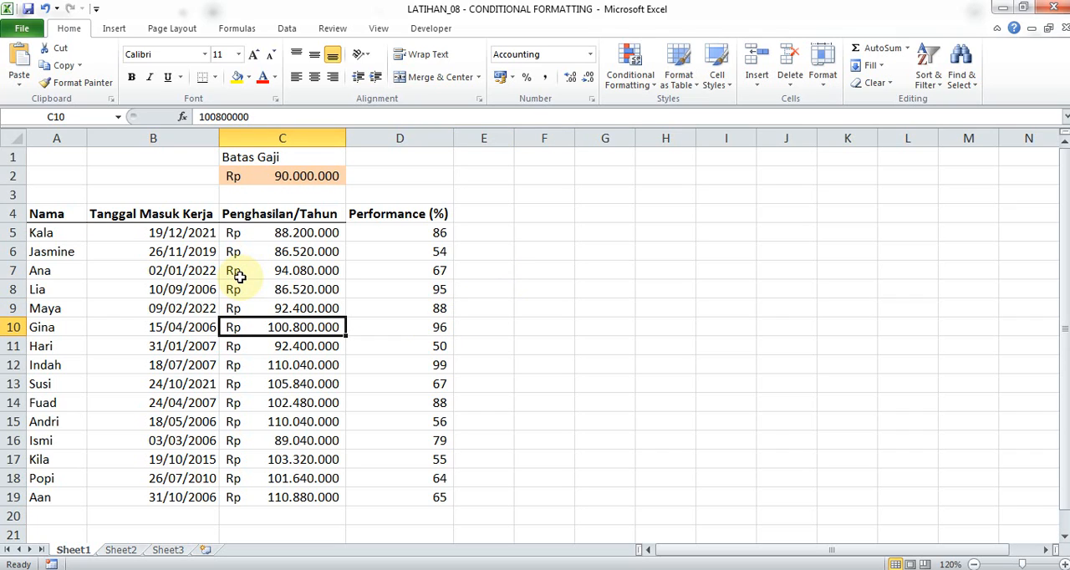
pyautogui.click(311, 248)
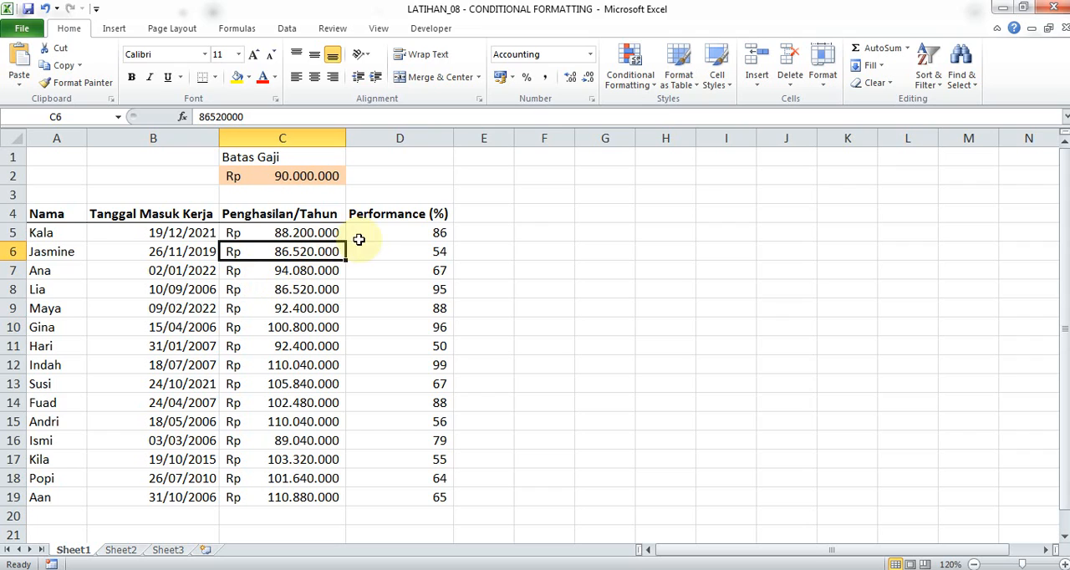
pyautogui.moveTo(377, 233); pyautogui.dragTo(401, 492)
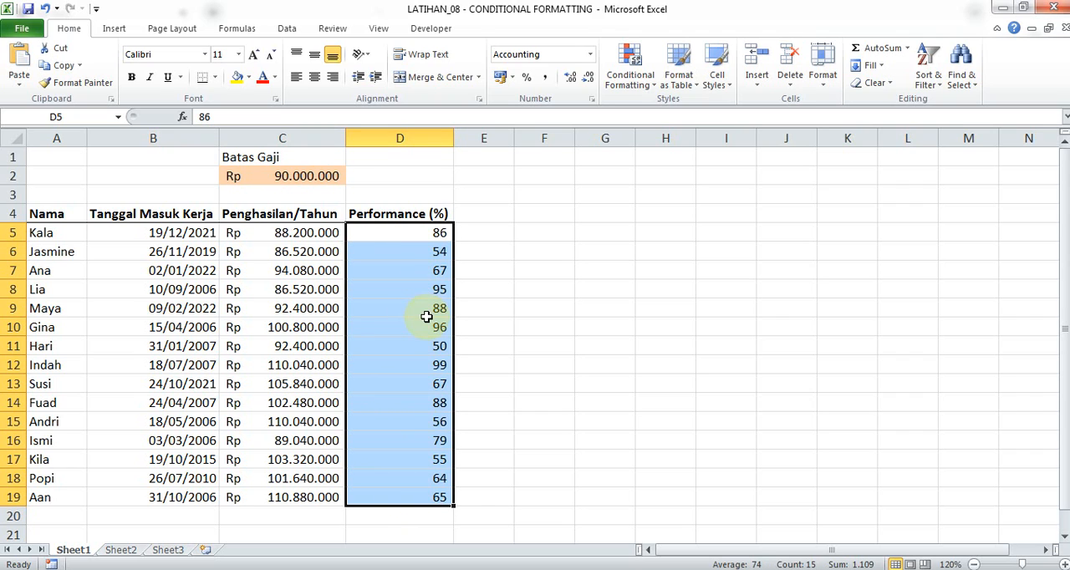
pyautogui.click(428, 349)
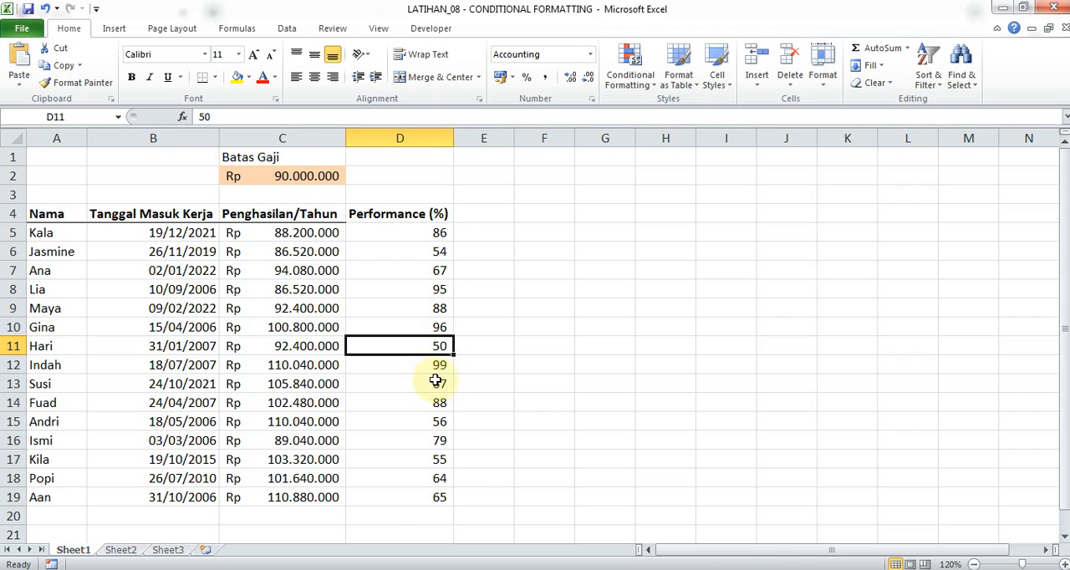
pyautogui.click(433, 384)
pyautogui.click(433, 405)
pyautogui.click(434, 441)
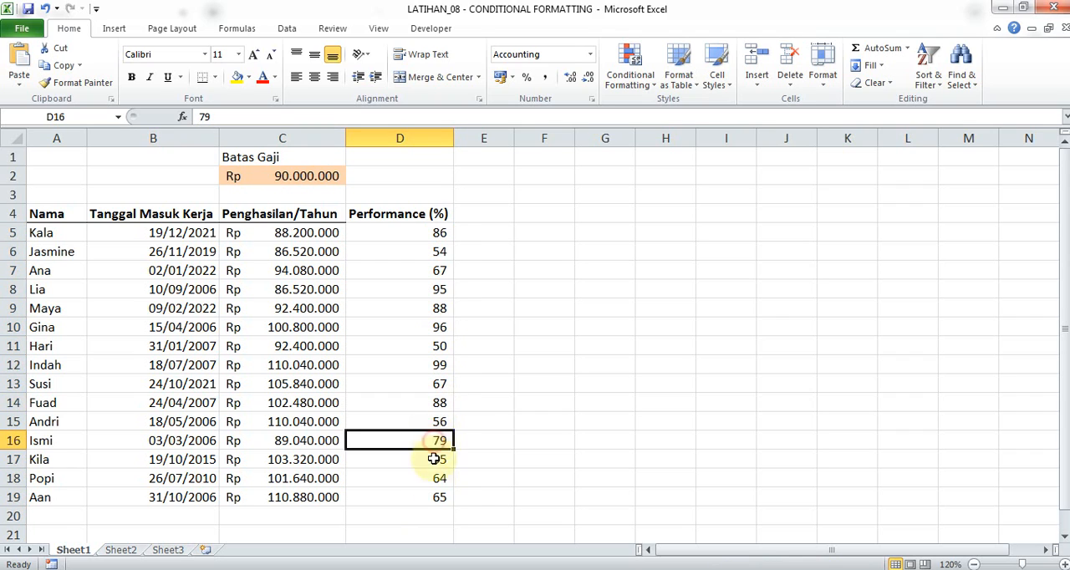
pyautogui.click(433, 480)
pyautogui.click(434, 421)
pyautogui.click(435, 346)
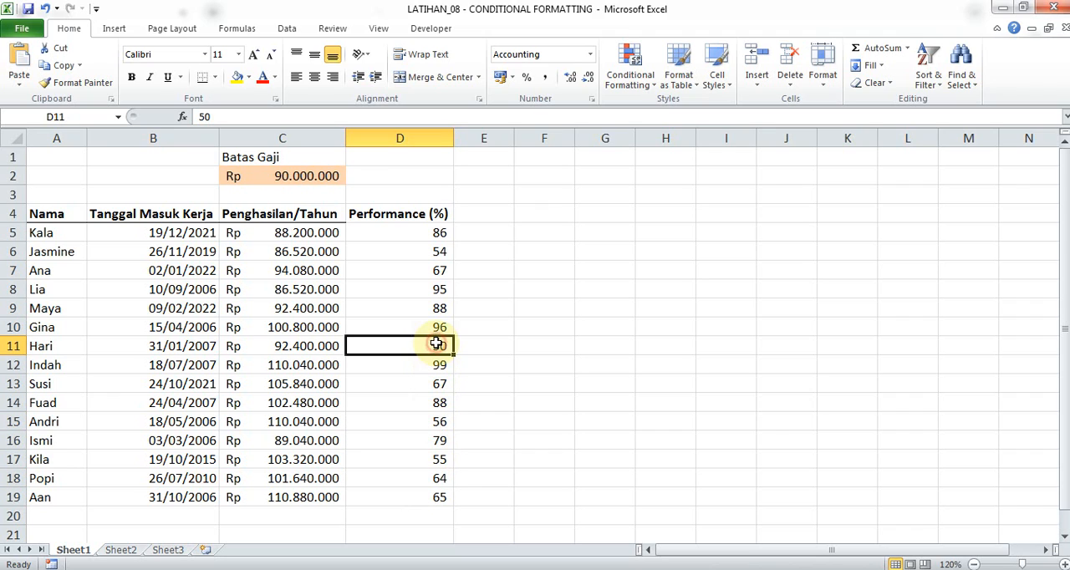
pyautogui.click(435, 270)
pyautogui.click(479, 282)
pyautogui.click(520, 247)
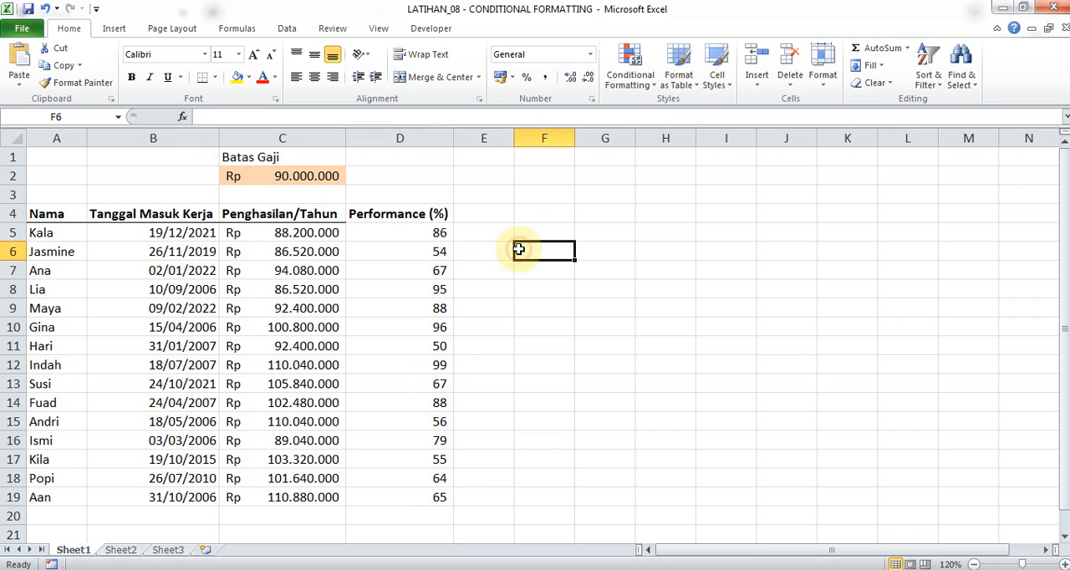
pyautogui.click(551, 294)
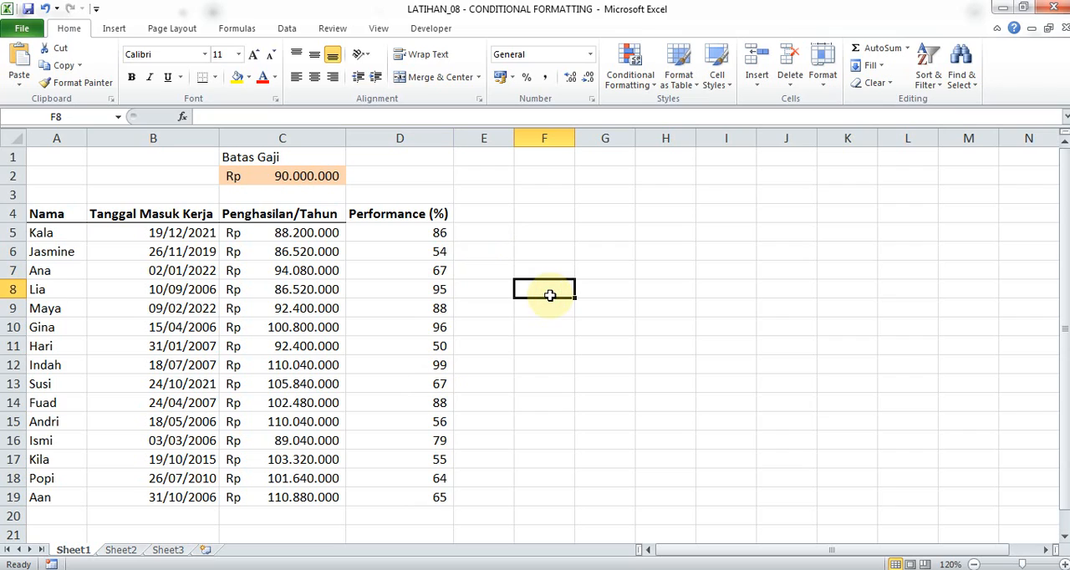
pyautogui.click(596, 331)
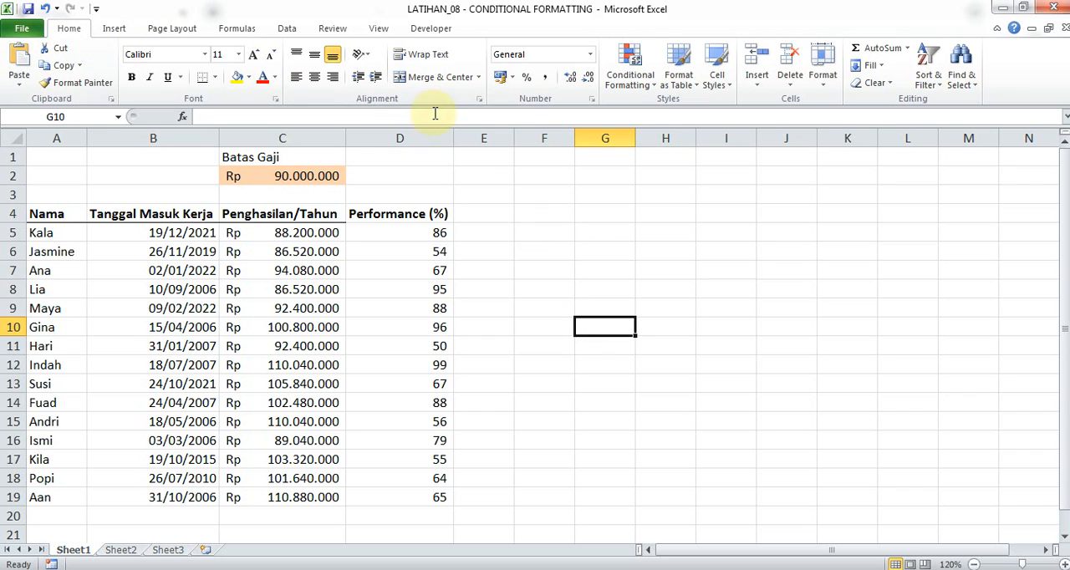
pyautogui.click(639, 85)
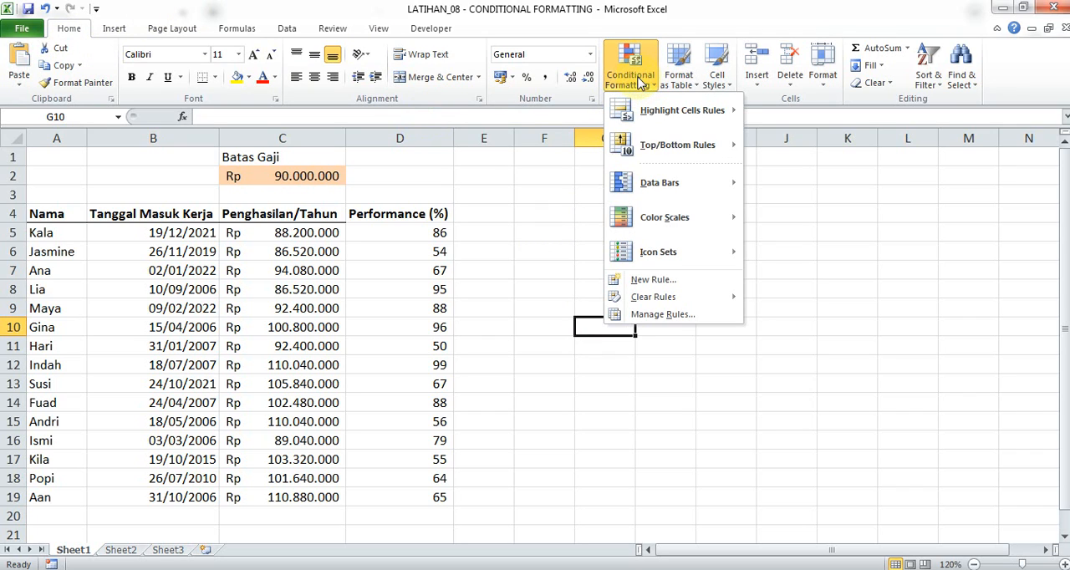
pyautogui.click(641, 78)
pyautogui.click(641, 79)
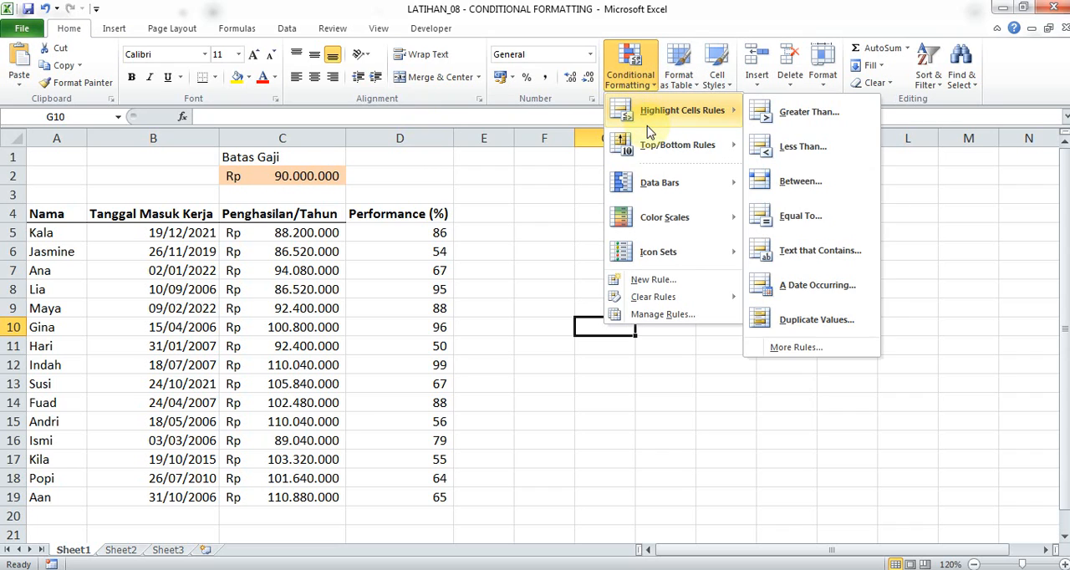
pyautogui.moveTo(675, 149)
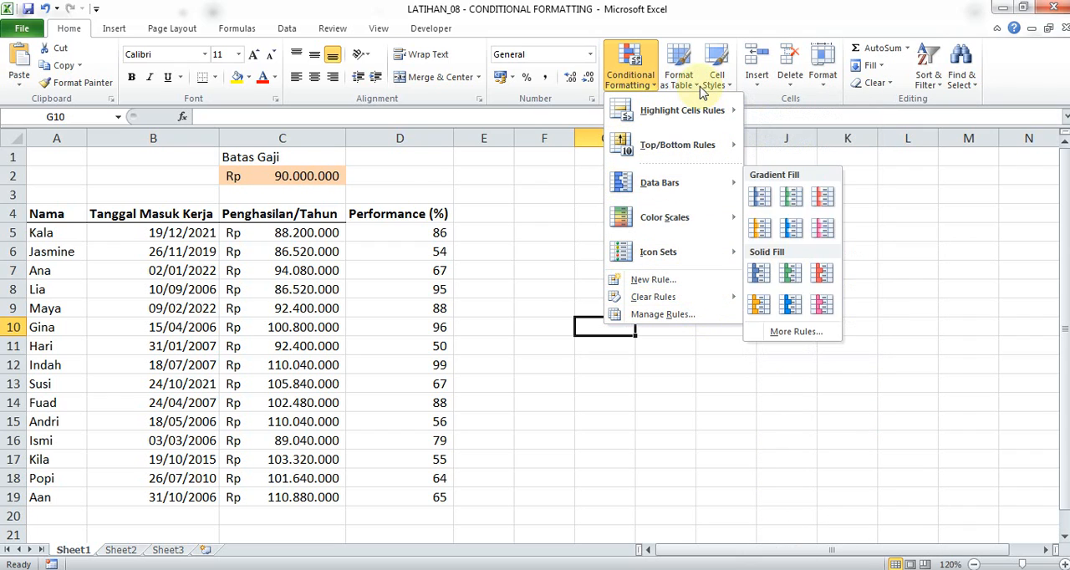
pyautogui.click(549, 210)
pyautogui.click(485, 177)
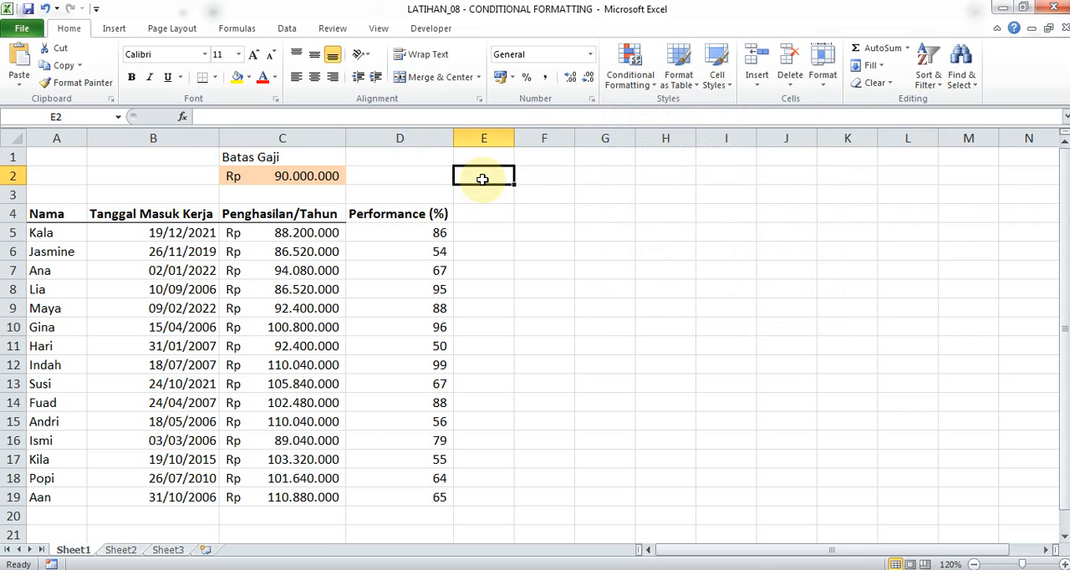
pyautogui.click(432, 177)
pyautogui.click(385, 192)
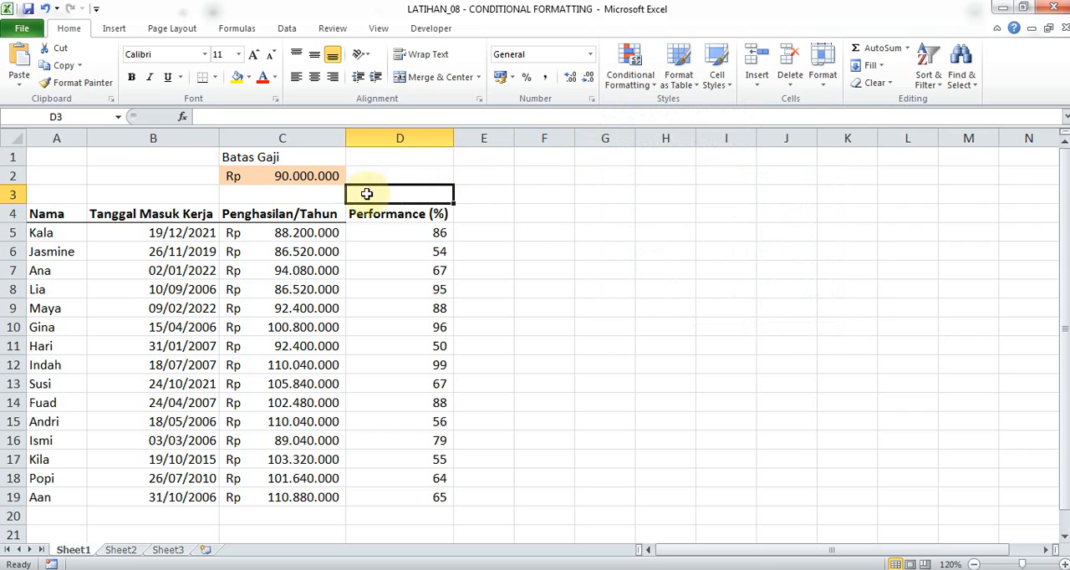
pyautogui.click(210, 197)
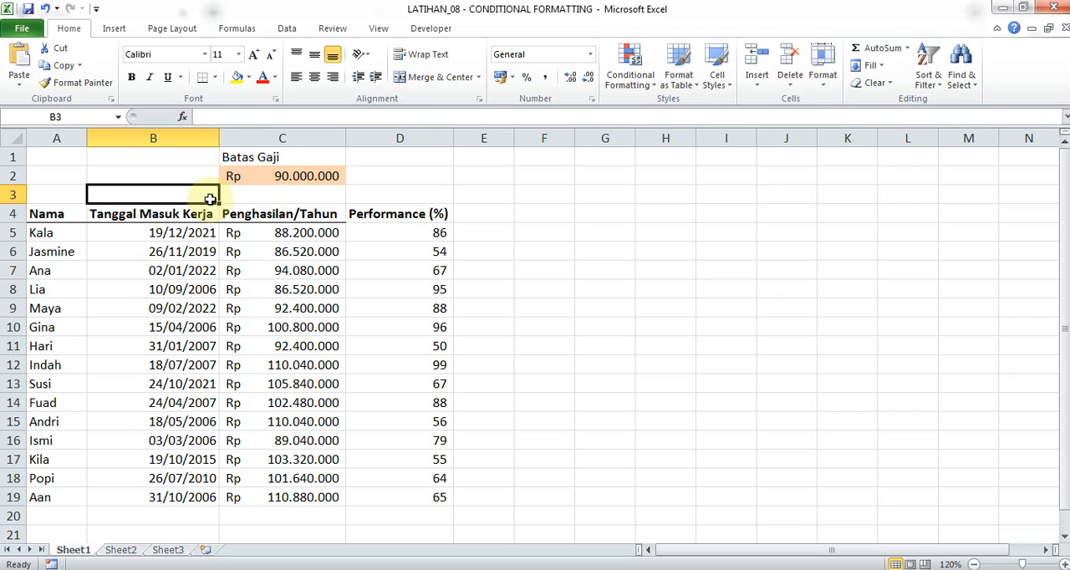
# Review the Tanggal Masuk Kerja, Penghasilan/Tahun and Performance (%) columns of the employee table.
pyautogui.click(264, 233)
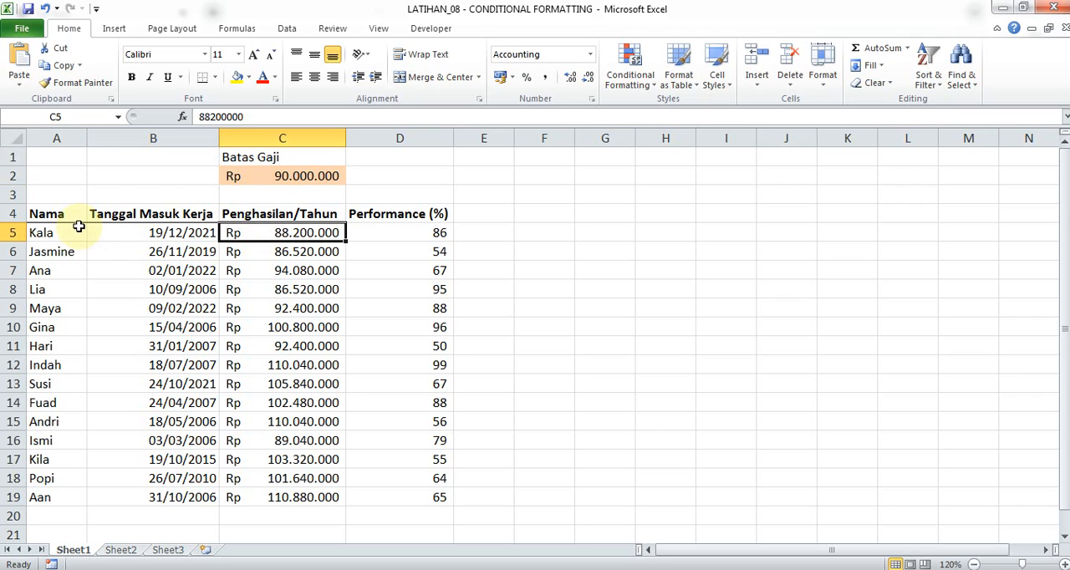
pyautogui.click(176, 237)
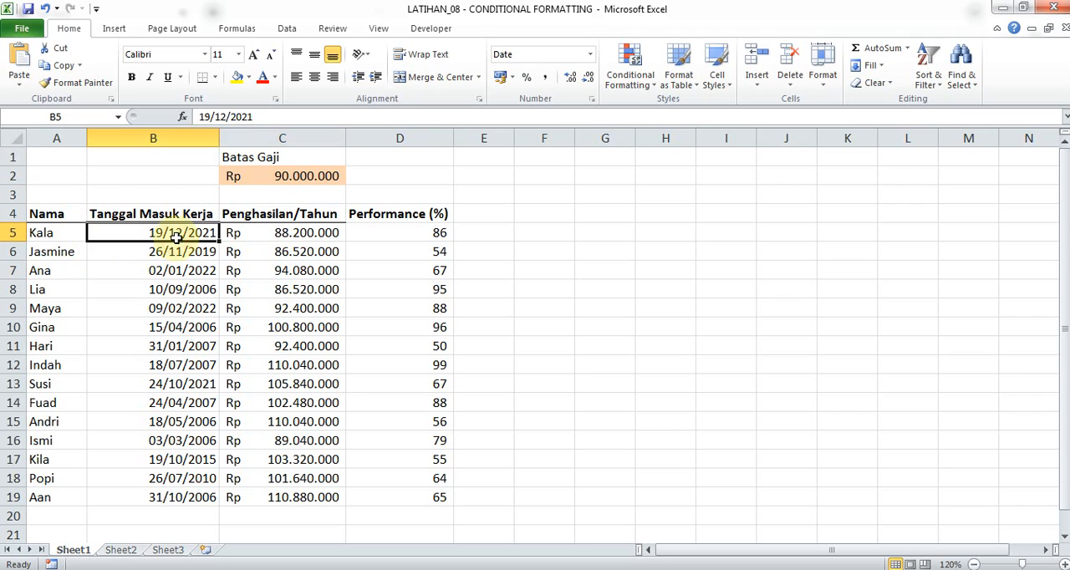
pyautogui.click(184, 268)
pyautogui.click(264, 235)
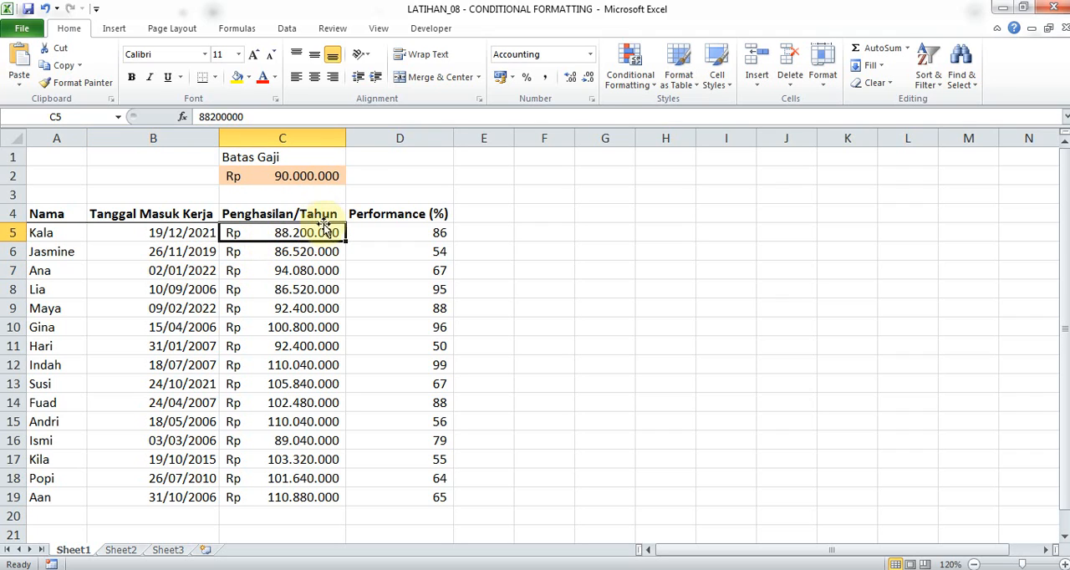
pyautogui.click(330, 311)
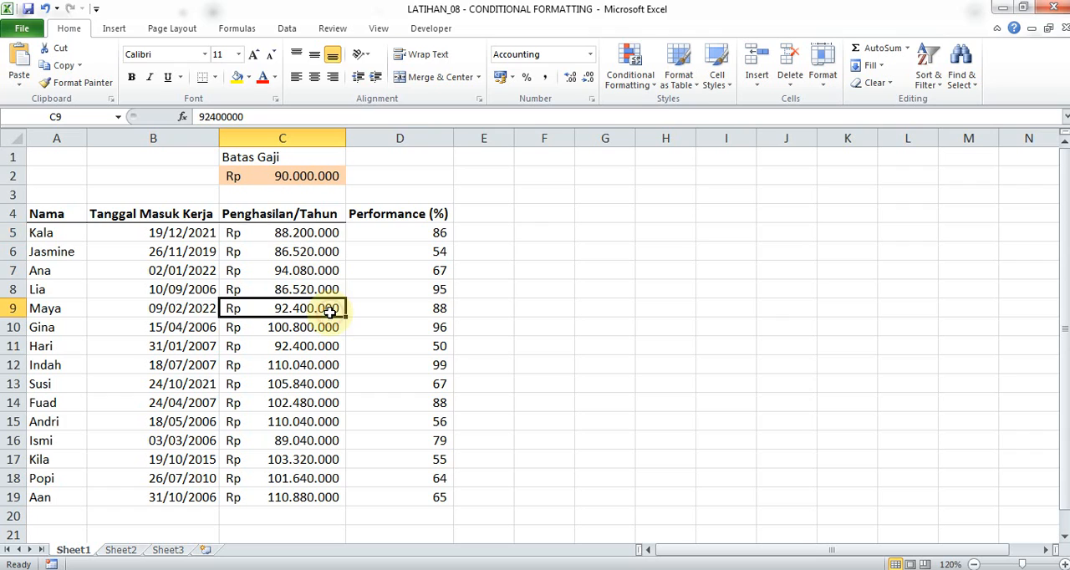
pyautogui.click(327, 234)
pyautogui.click(324, 290)
pyautogui.moveTo(322, 290); pyautogui.dragTo(314, 407)
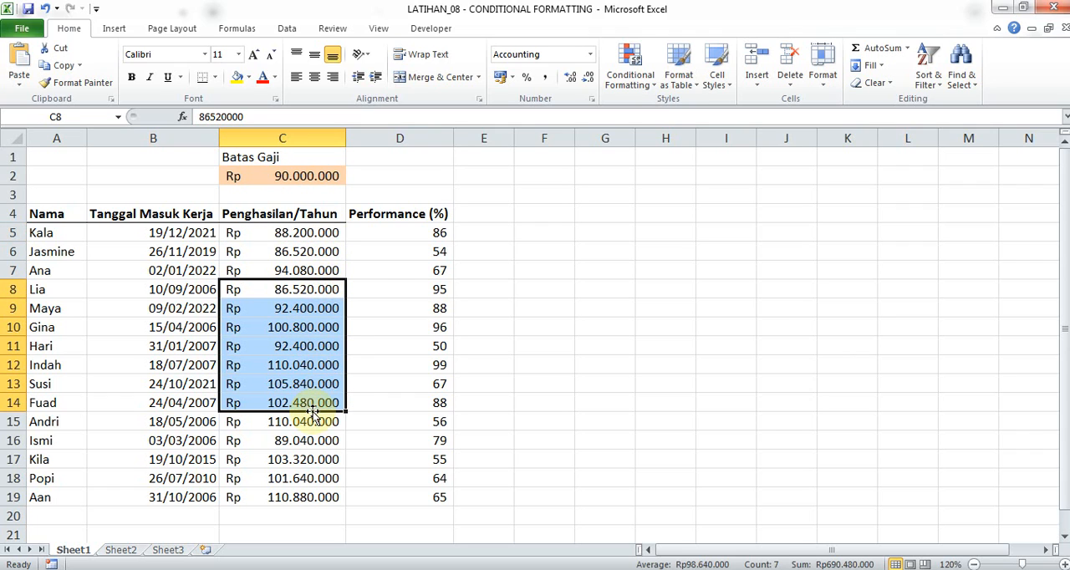
pyautogui.click(411, 248)
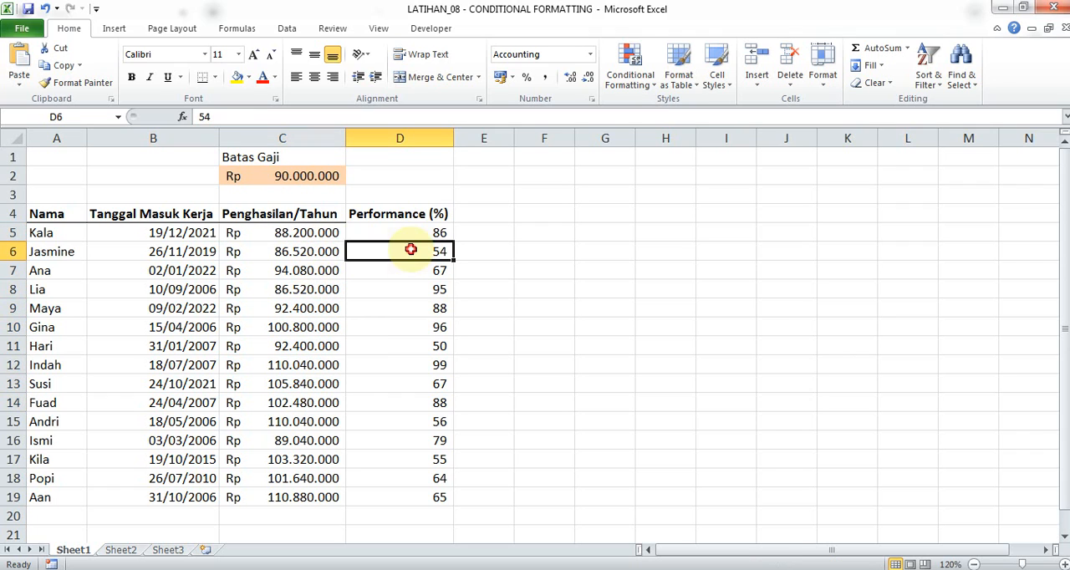
pyautogui.click(379, 219)
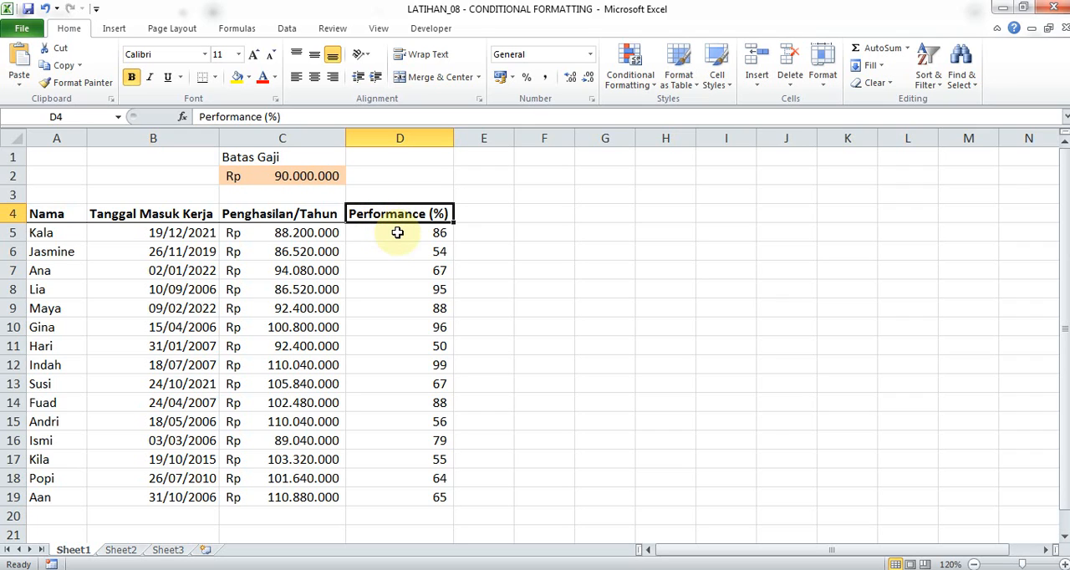
pyautogui.click(397, 232)
pyautogui.moveTo(390, 325); pyautogui.dragTo(387, 494)
pyautogui.click(409, 404)
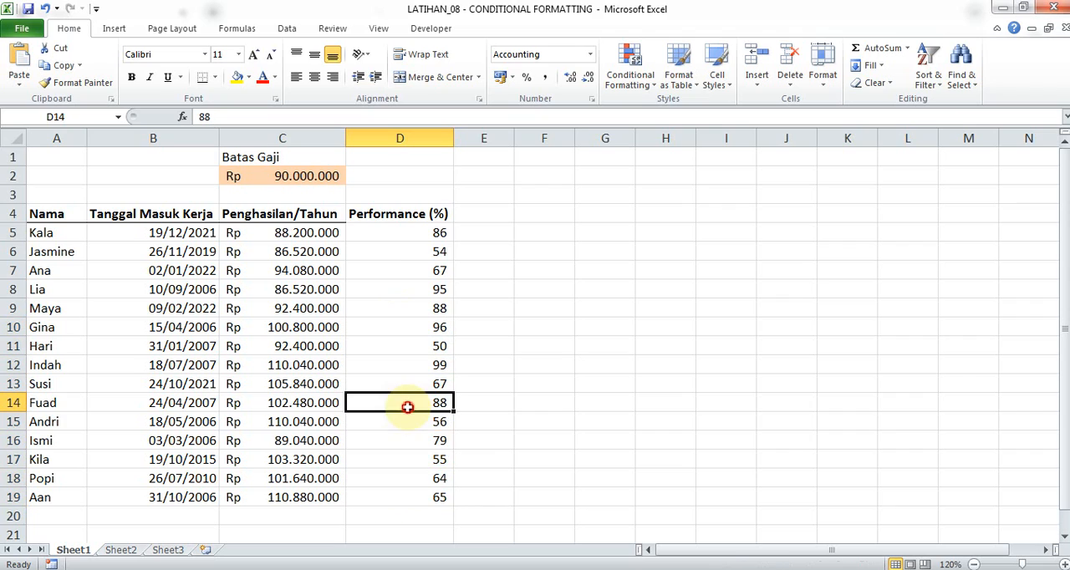
pyautogui.click(419, 236)
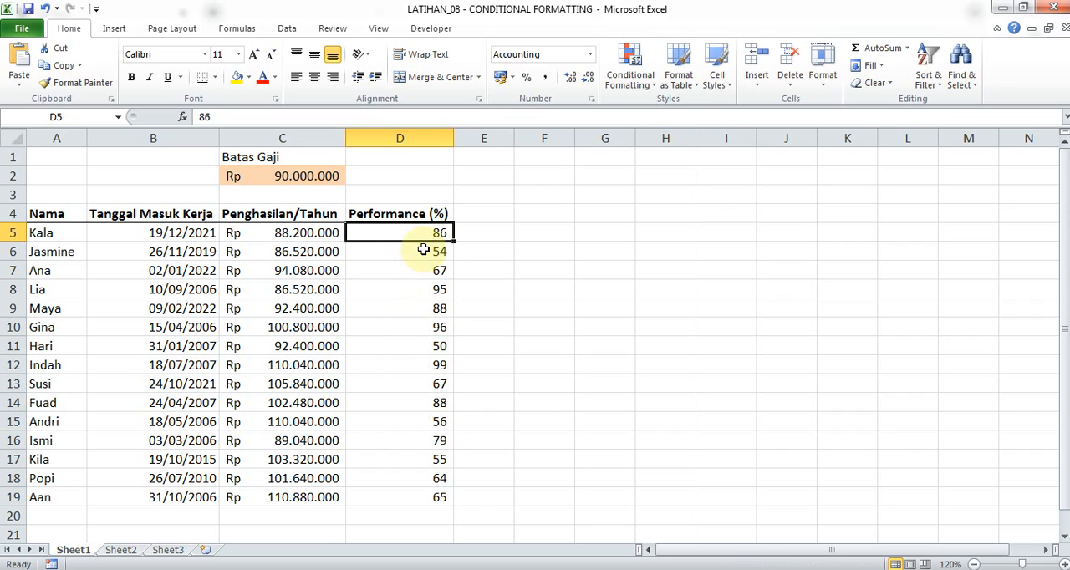
pyautogui.moveTo(429, 258); pyautogui.dragTo(428, 478)
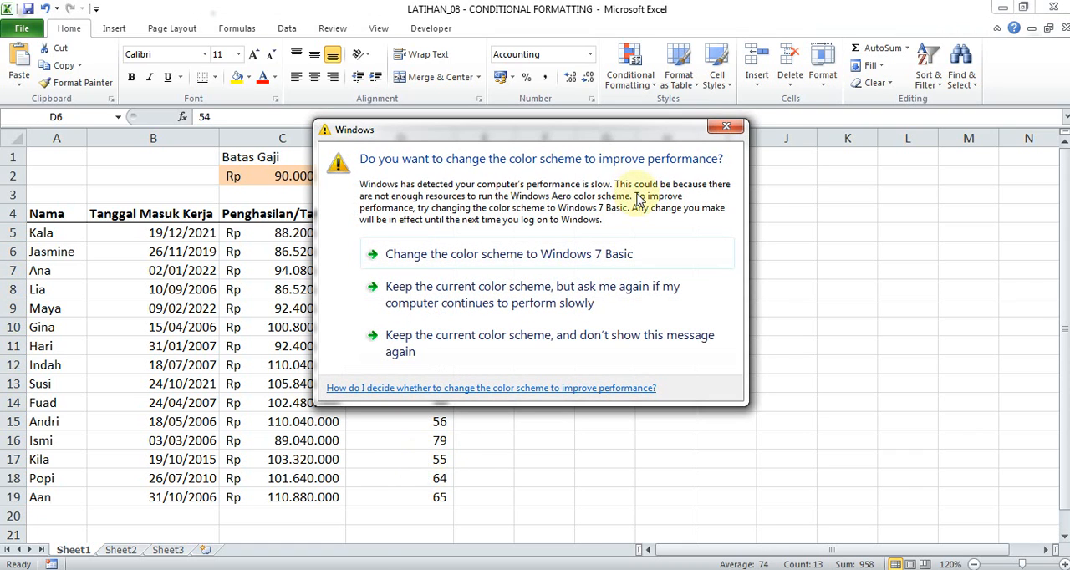
# Close the reappearing Windows color scheme prompt, leaving the current scheme in use.
pyautogui.click(726, 126)
pyautogui.click(506, 290)
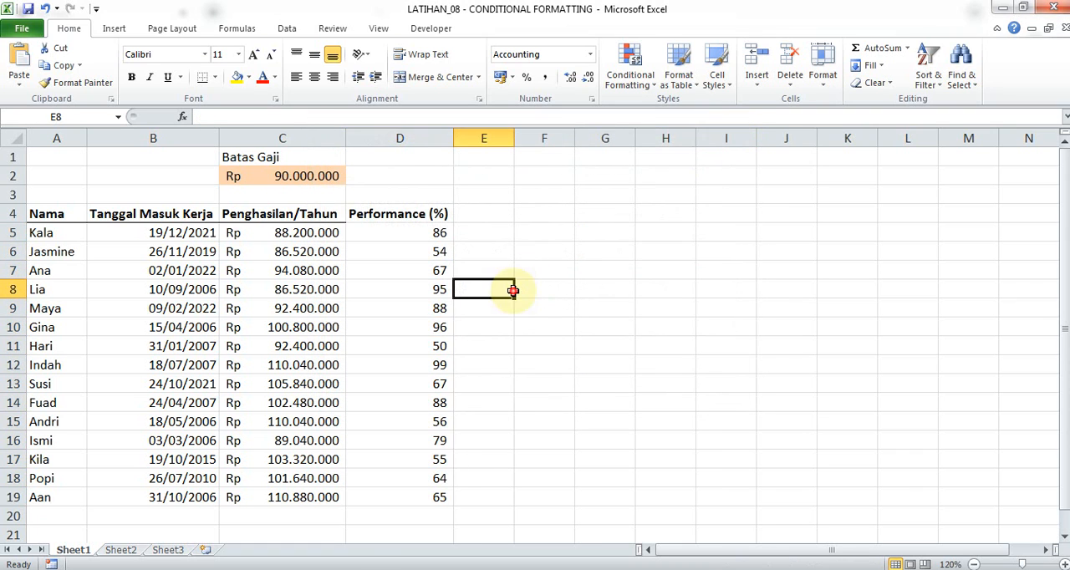
pyautogui.click(385, 321)
pyautogui.click(321, 267)
pyautogui.click(441, 270)
pyautogui.click(540, 231)
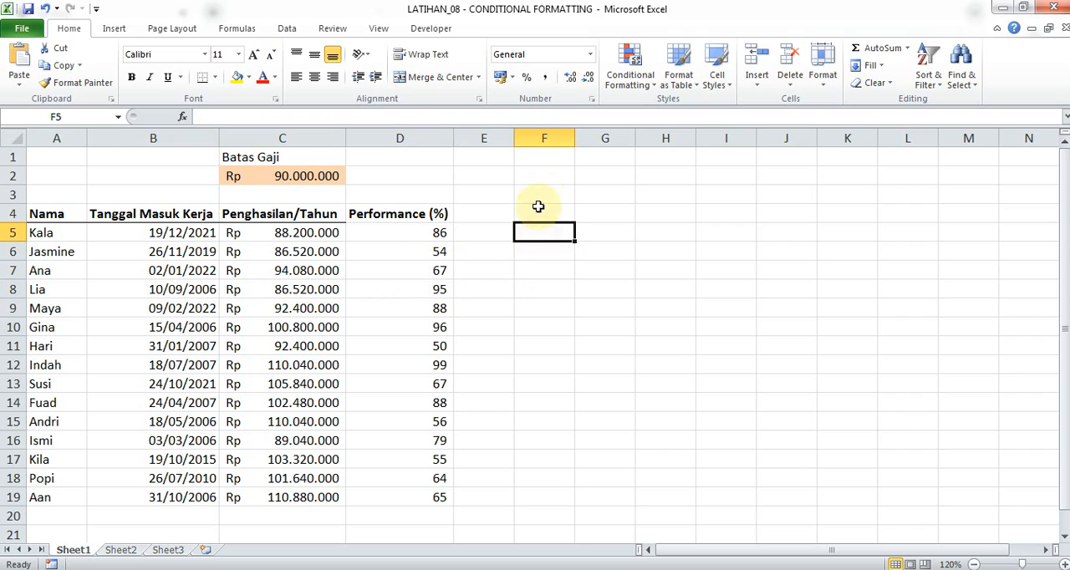
# Start a Greater Than highlight rule on the Penghasilan/Tahun amounts in C5:C19, comparing them with the Batas Gaji cell =$C$2.
pyautogui.click(540, 196)
pyautogui.click(628, 64)
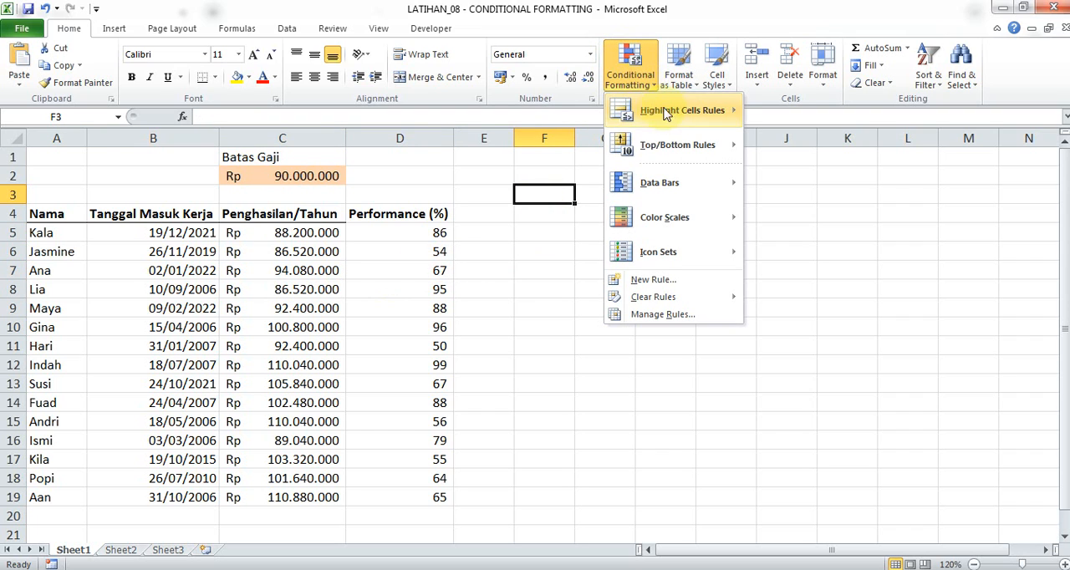
pyautogui.moveTo(678, 119)
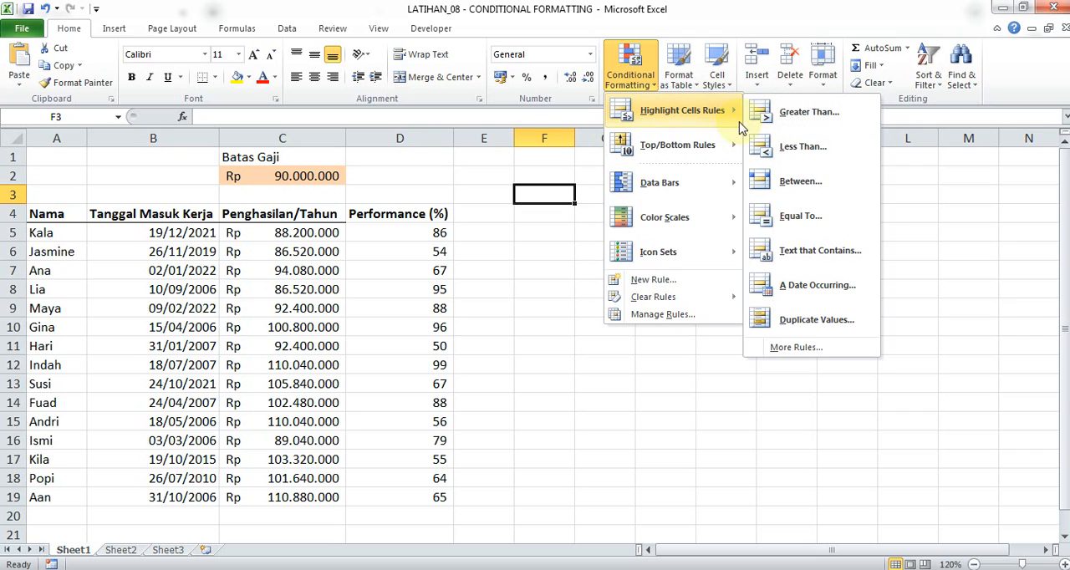
pyautogui.click(297, 235)
pyautogui.moveTo(297, 235); pyautogui.dragTo(298, 500)
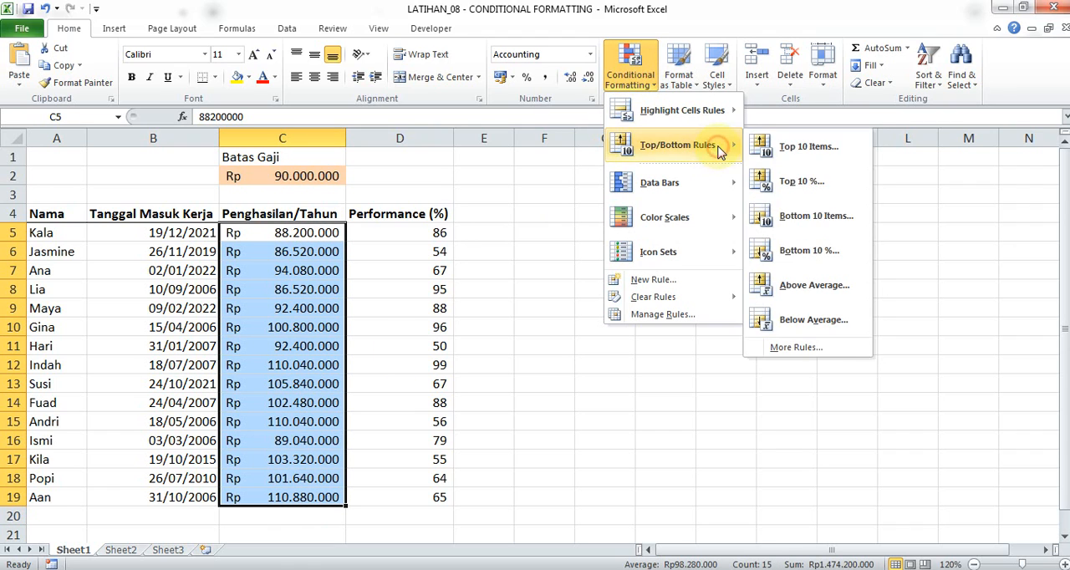
pyautogui.moveTo(711, 110)
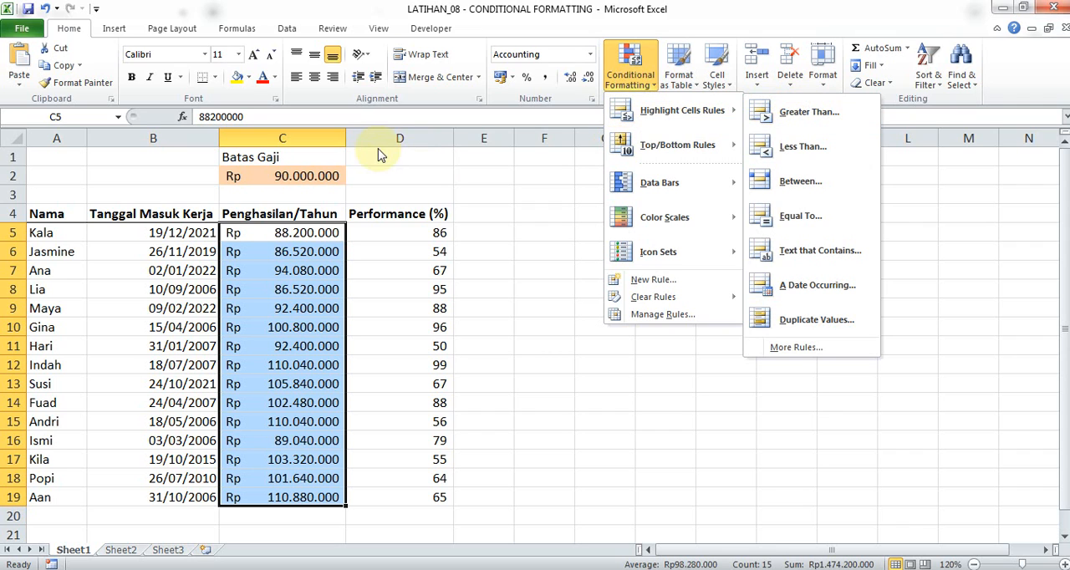
pyautogui.click(789, 125)
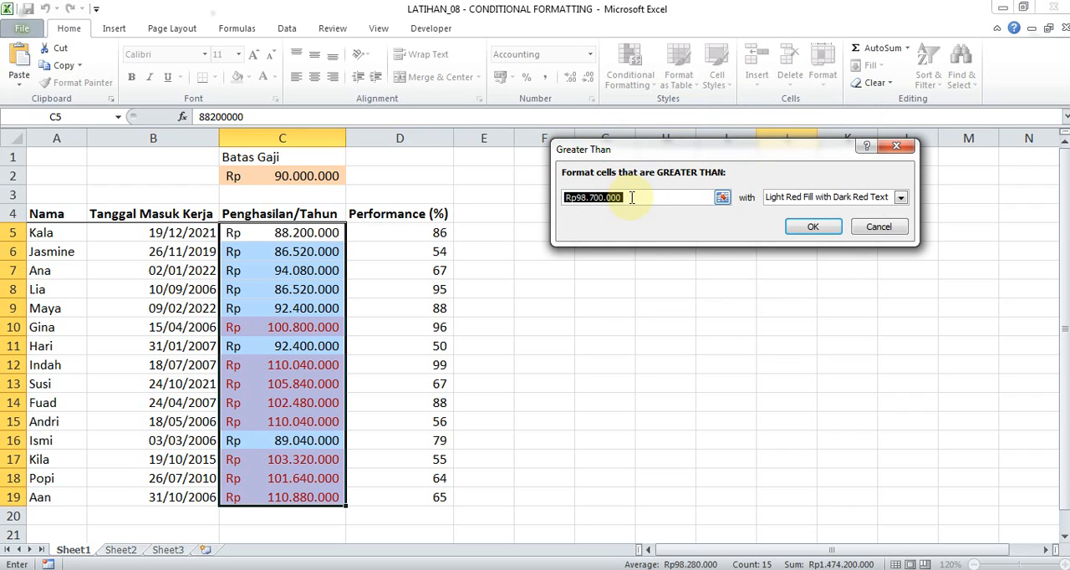
pyautogui.press('BackSpace')
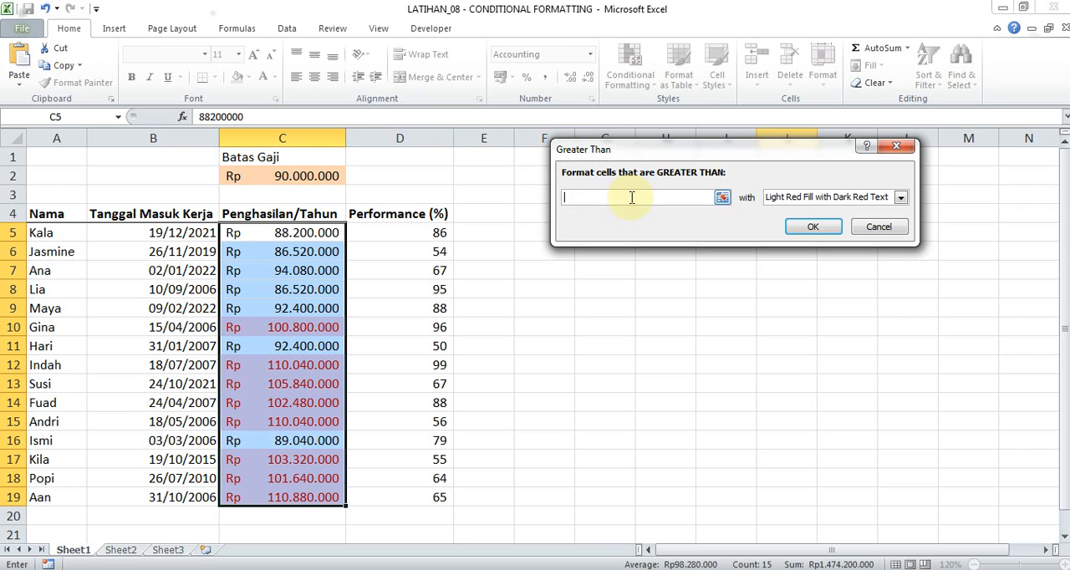
pyautogui.click(281, 176)
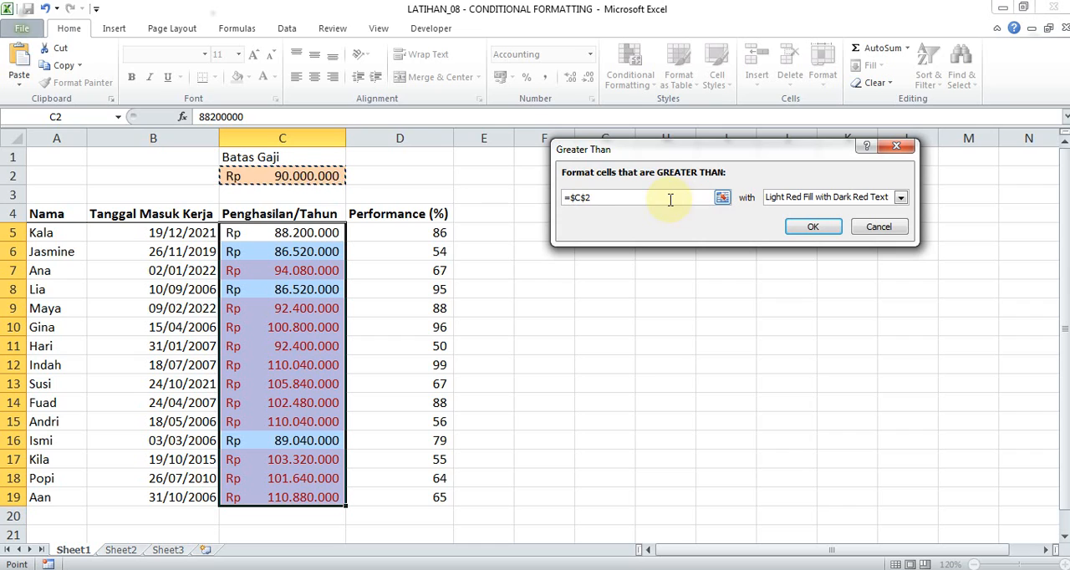
# Give the Greater Than rule a custom format with yellow fill and Automatic font color, and apply it.
pyautogui.click(841, 202)
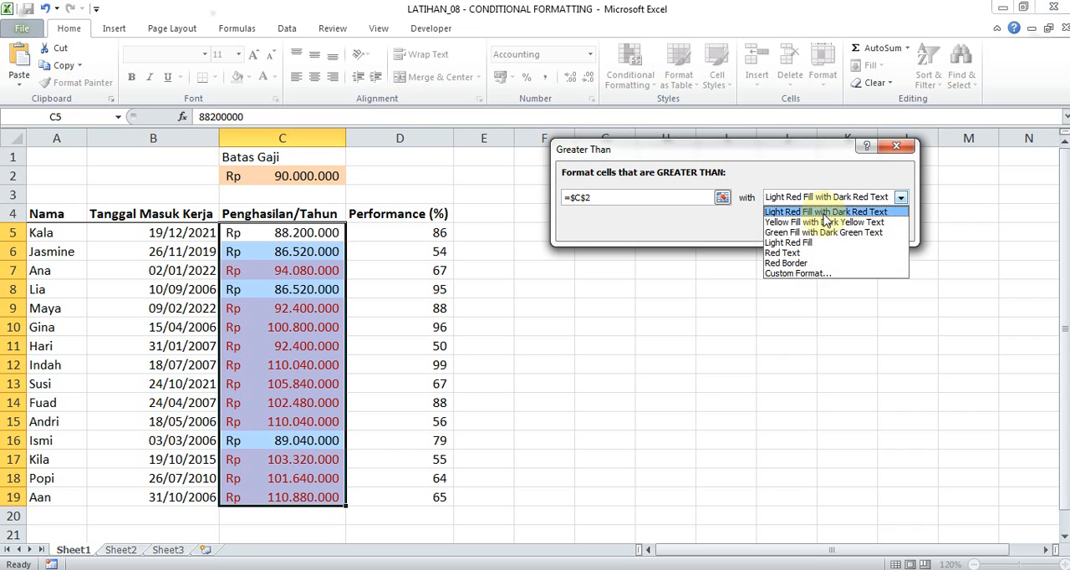
pyautogui.click(802, 275)
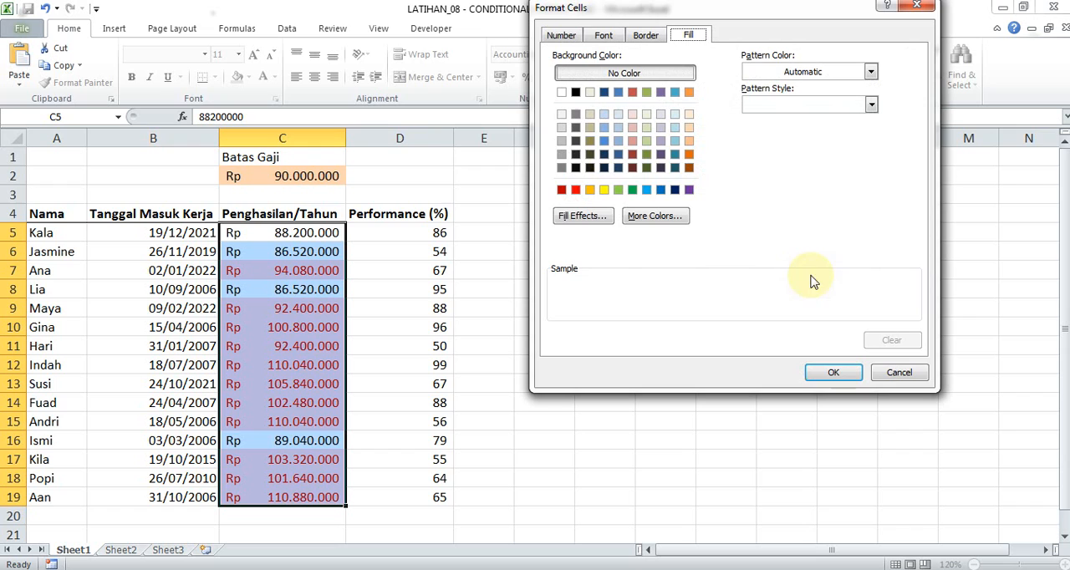
pyautogui.click(605, 191)
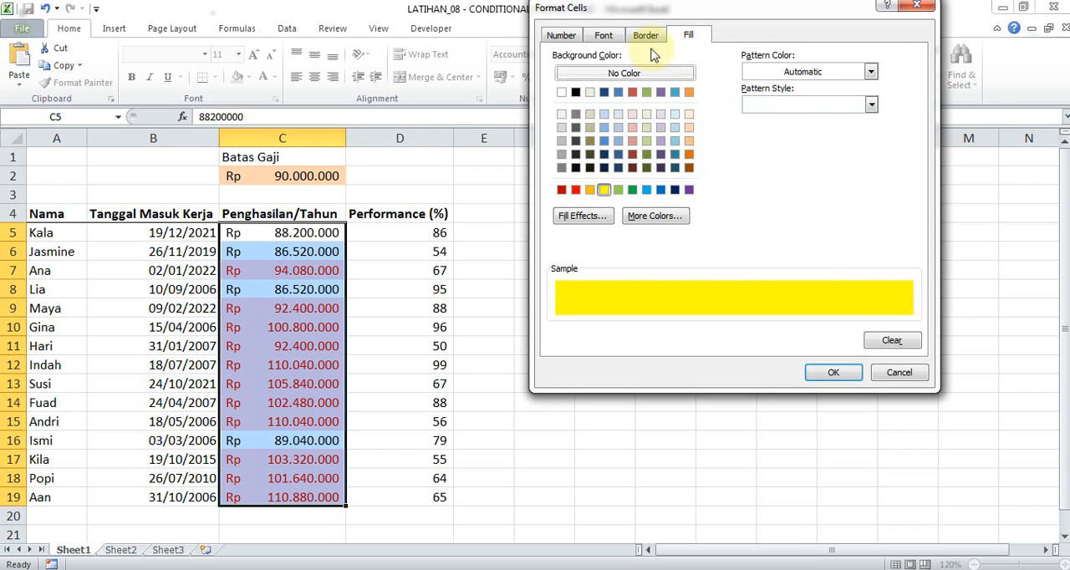
pyautogui.click(603, 36)
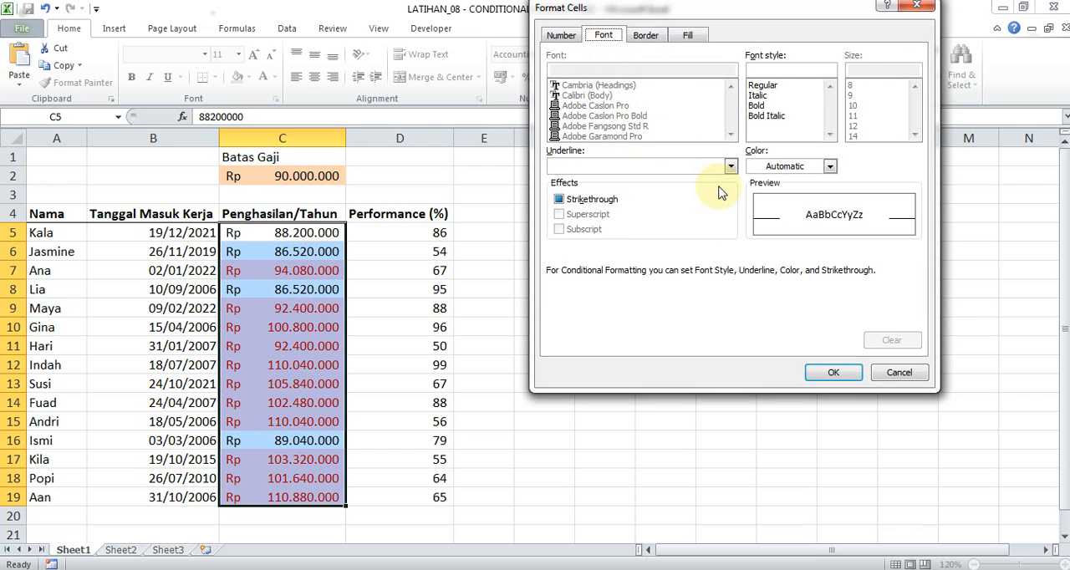
pyautogui.click(830, 167)
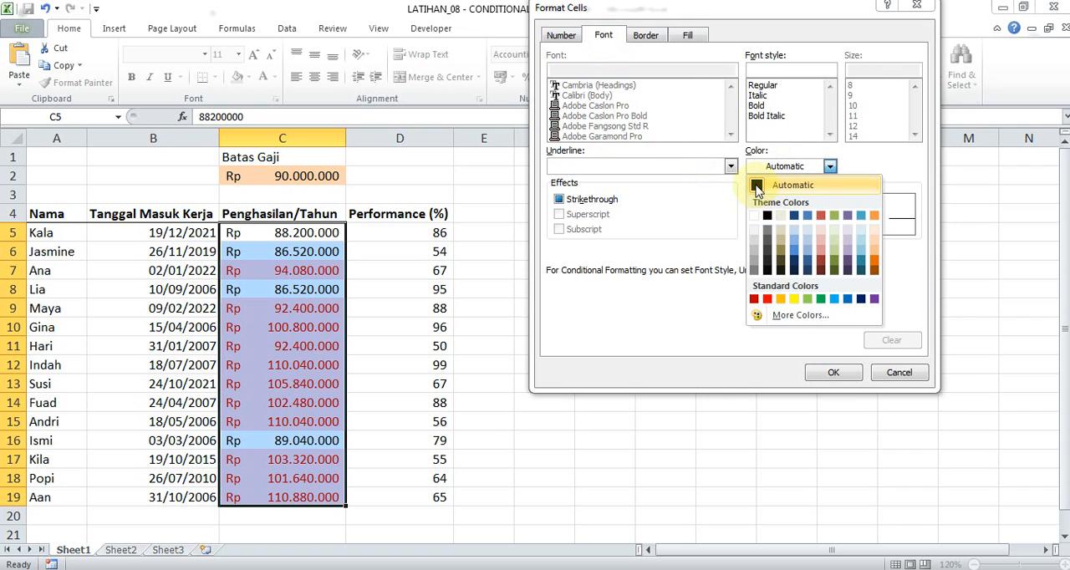
pyautogui.click(774, 183)
pyautogui.click(820, 373)
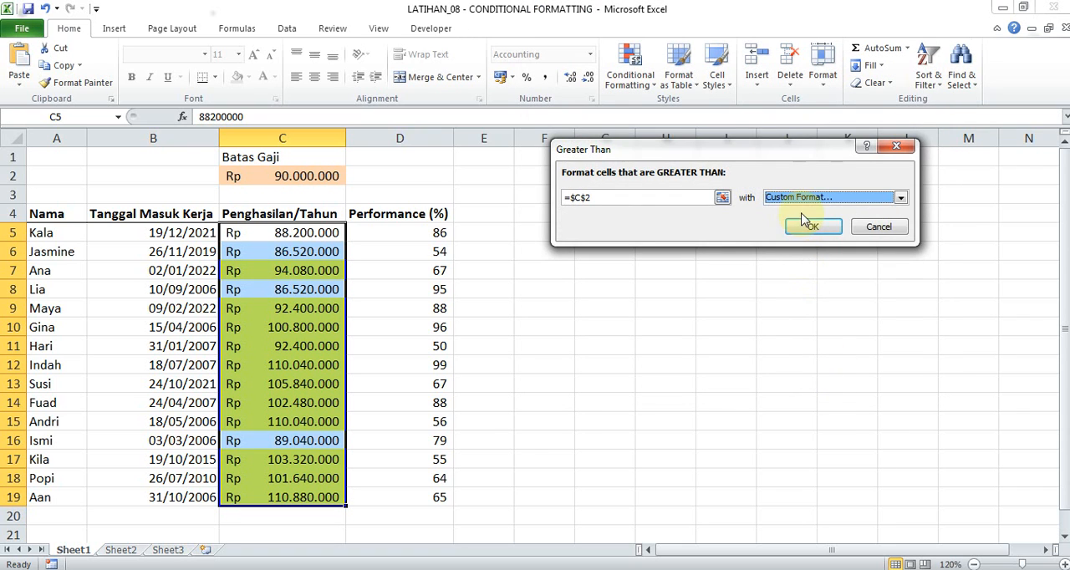
pyautogui.click(808, 225)
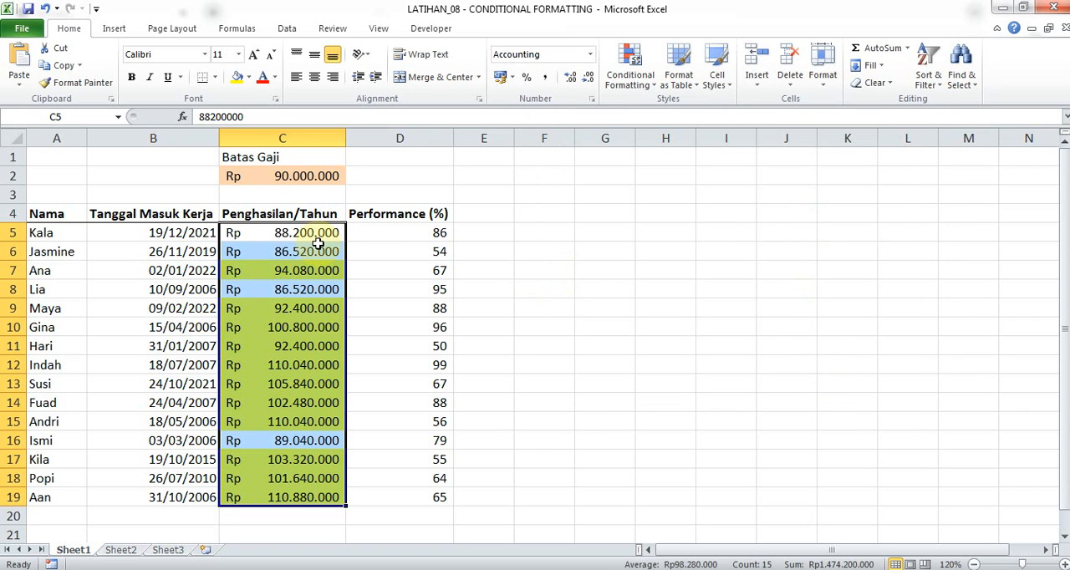
pyautogui.click(631, 67)
pyautogui.moveTo(682, 111)
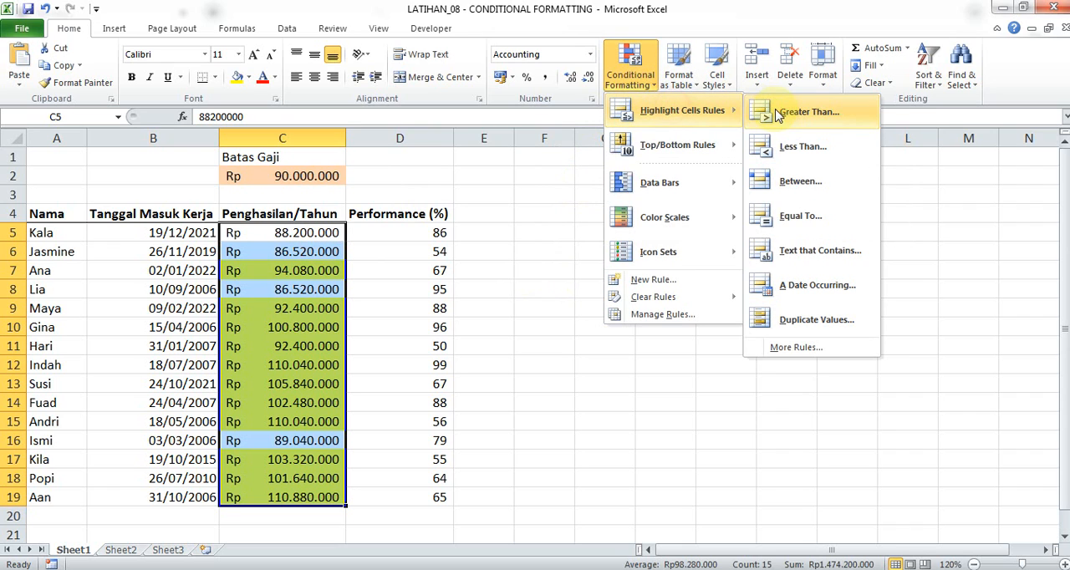
pyautogui.click(547, 218)
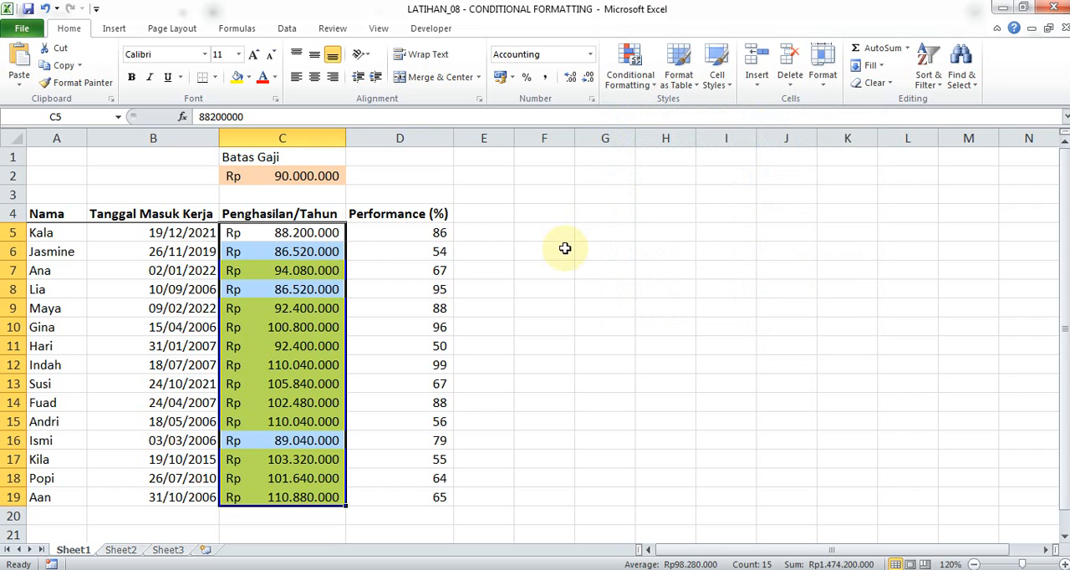
# Inspect the Cell Value > $C$2 rule and its editable settings in the Conditional Formatting Rules Manager without changing them.
pyautogui.click(632, 80)
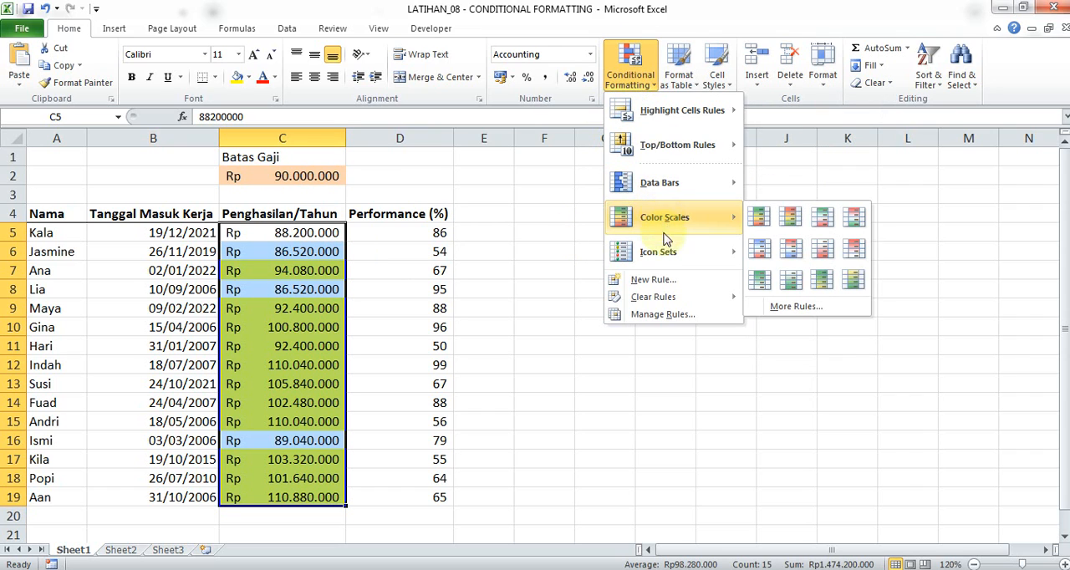
pyautogui.click(678, 314)
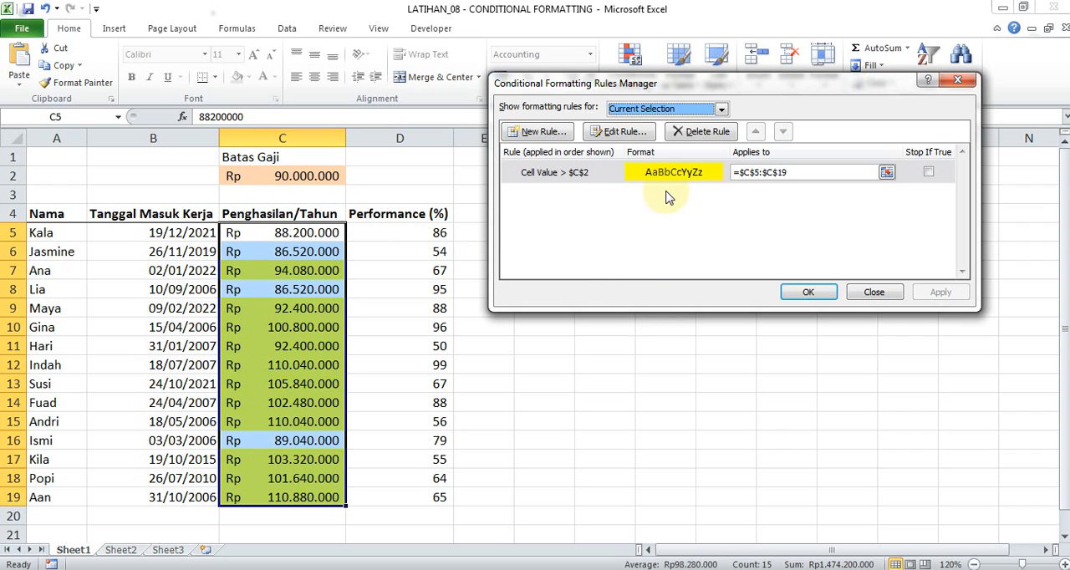
pyautogui.click(693, 183)
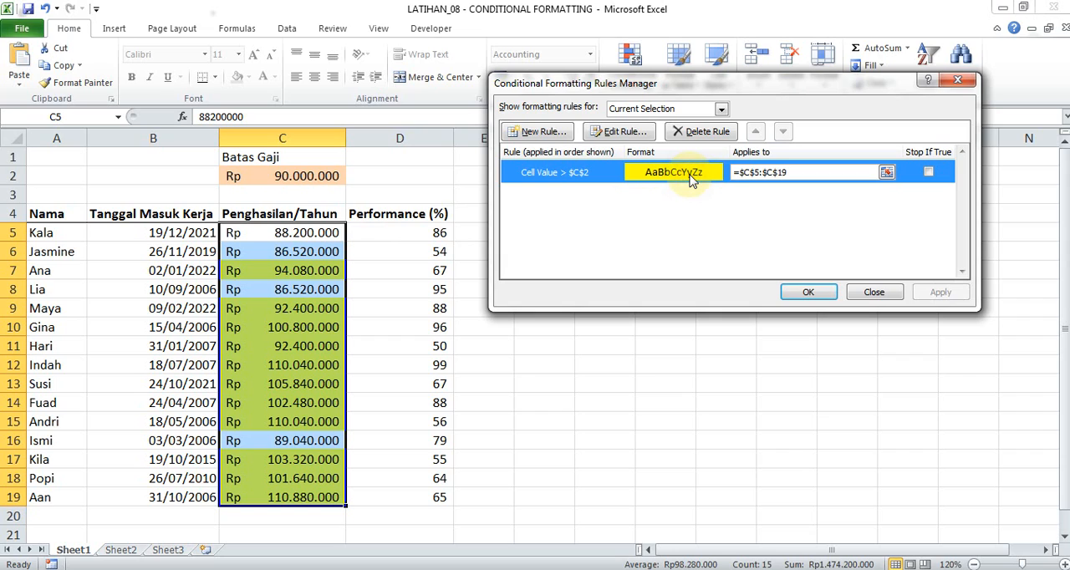
pyautogui.click(627, 133)
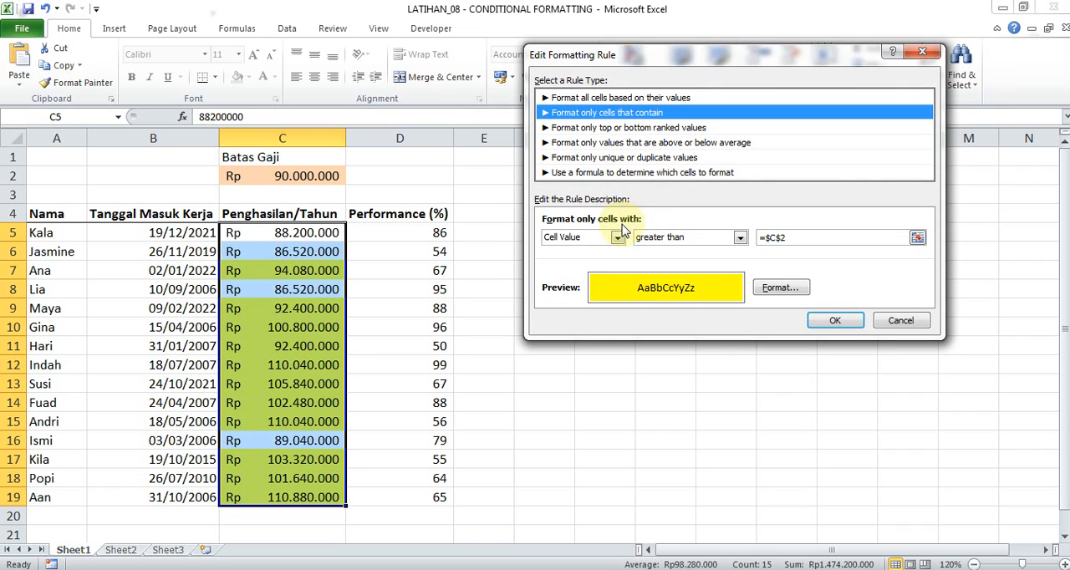
pyautogui.click(899, 322)
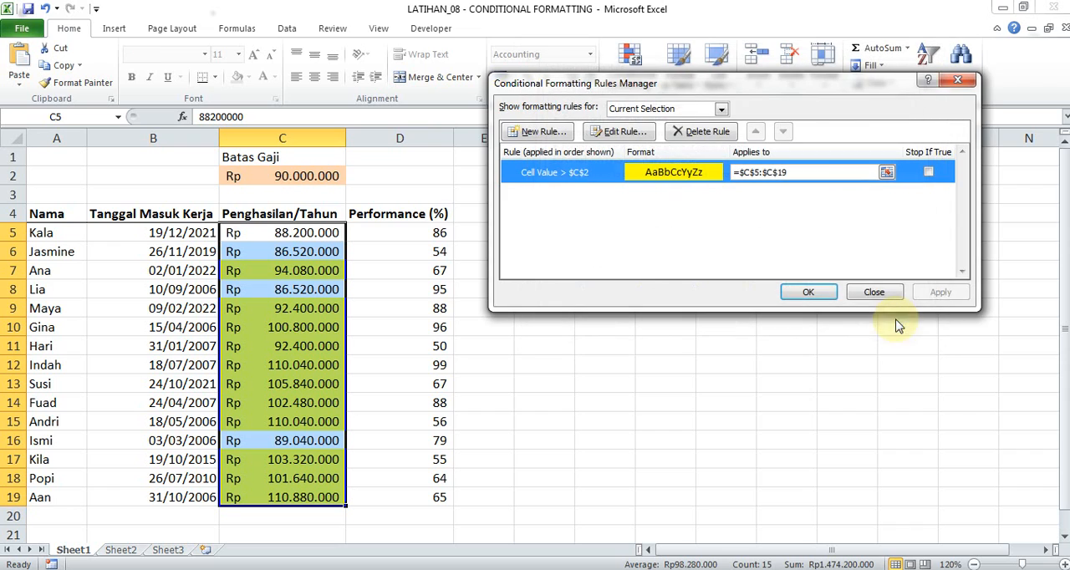
# Try deleting the Cell Value > $C$2 rule and starting a new formatting rule, then close the rules manager without applying.
pyautogui.click(701, 135)
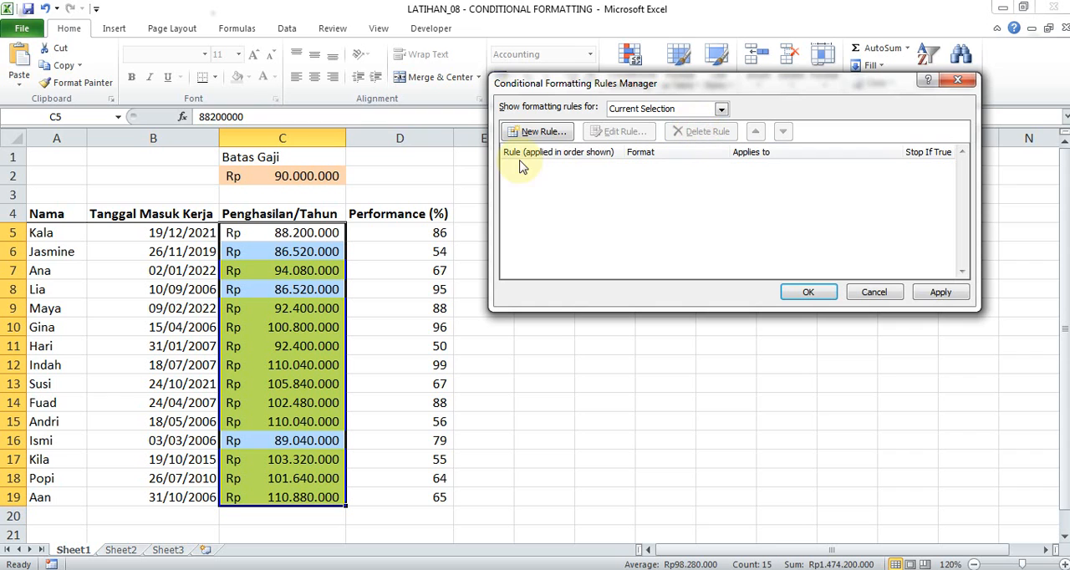
pyautogui.click(539, 132)
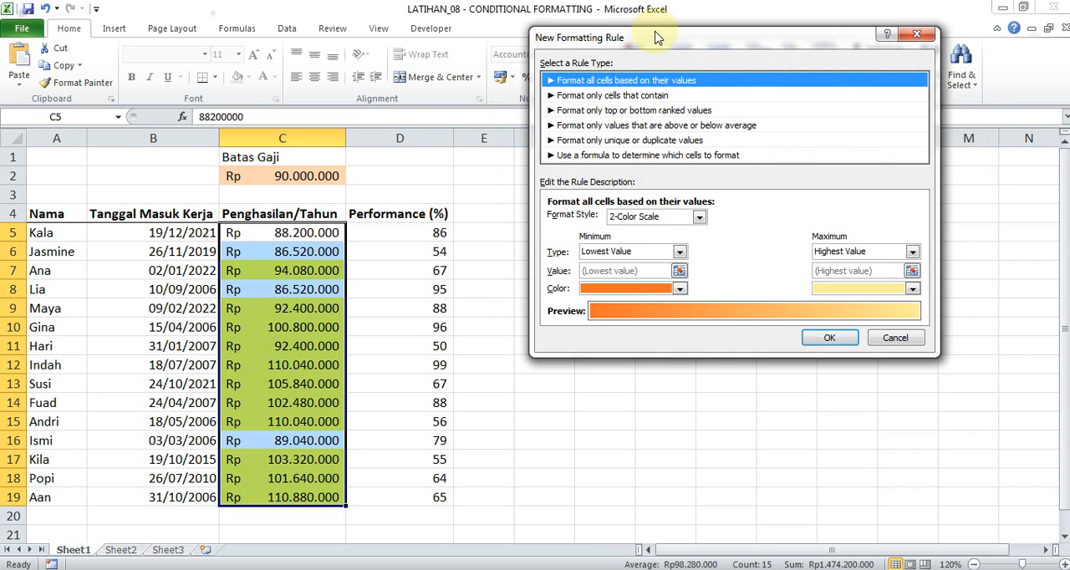
pyautogui.moveTo(652, 37); pyautogui.dragTo(592, 150)
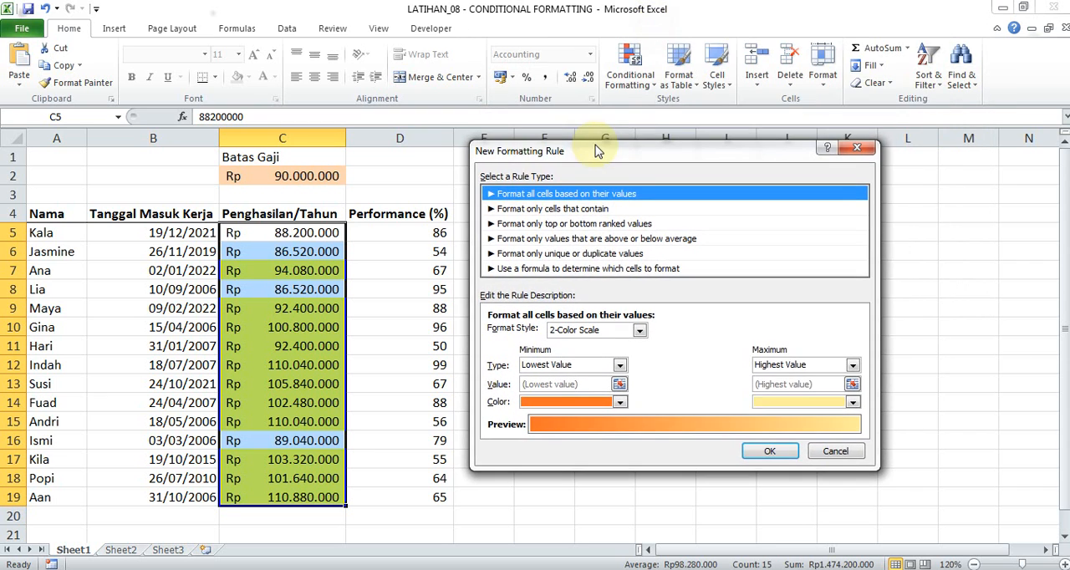
pyautogui.click(611, 224)
pyautogui.click(761, 149)
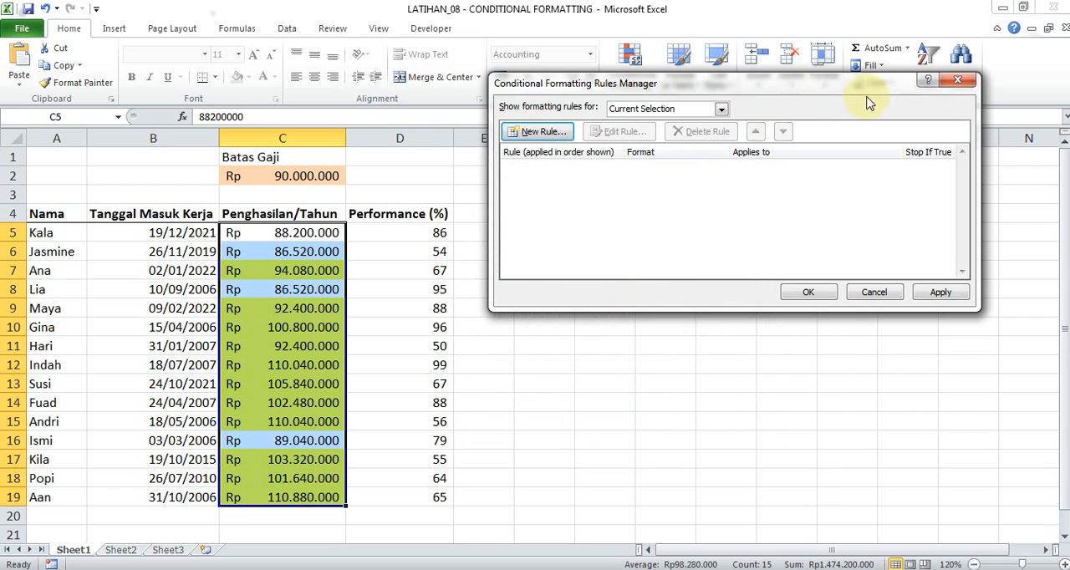
pyautogui.click(958, 80)
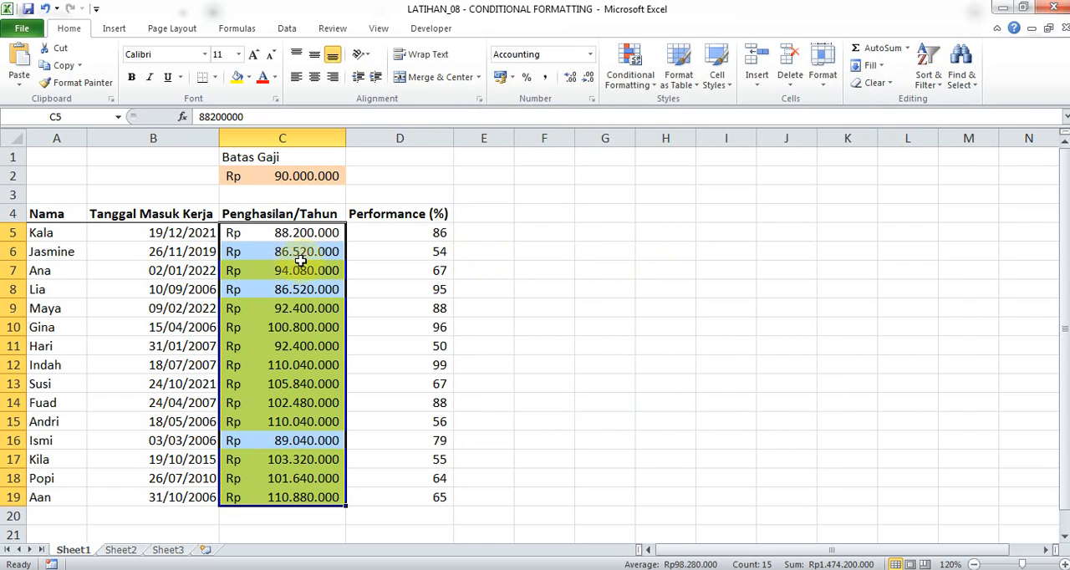
# Delete the Cell Value > $C$2 rule from the Penghasilan/Tahun range C5:C19 and apply the deletion.
pyautogui.click(629, 74)
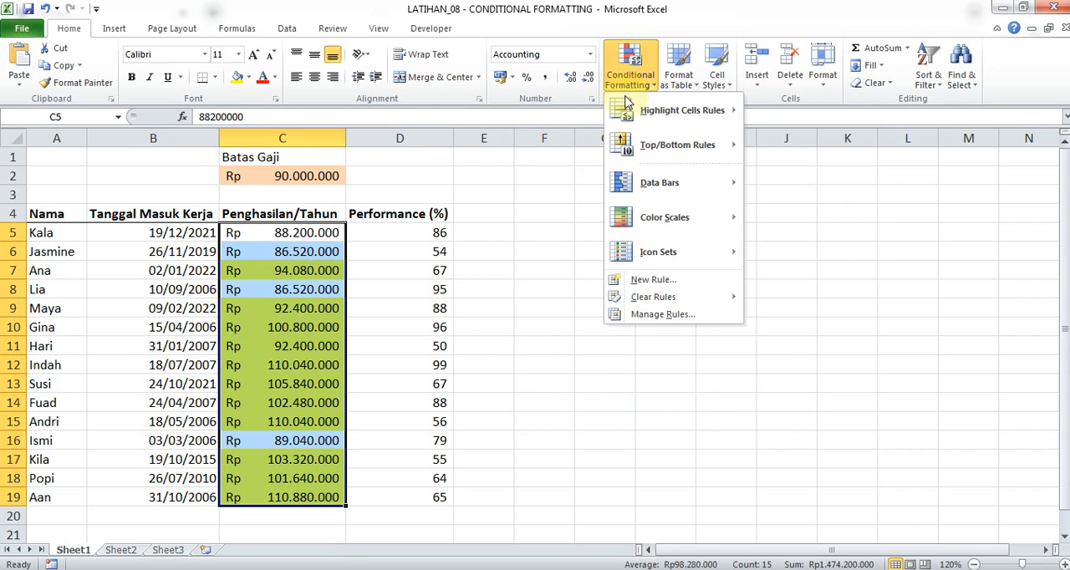
pyautogui.click(661, 315)
pyautogui.click(684, 172)
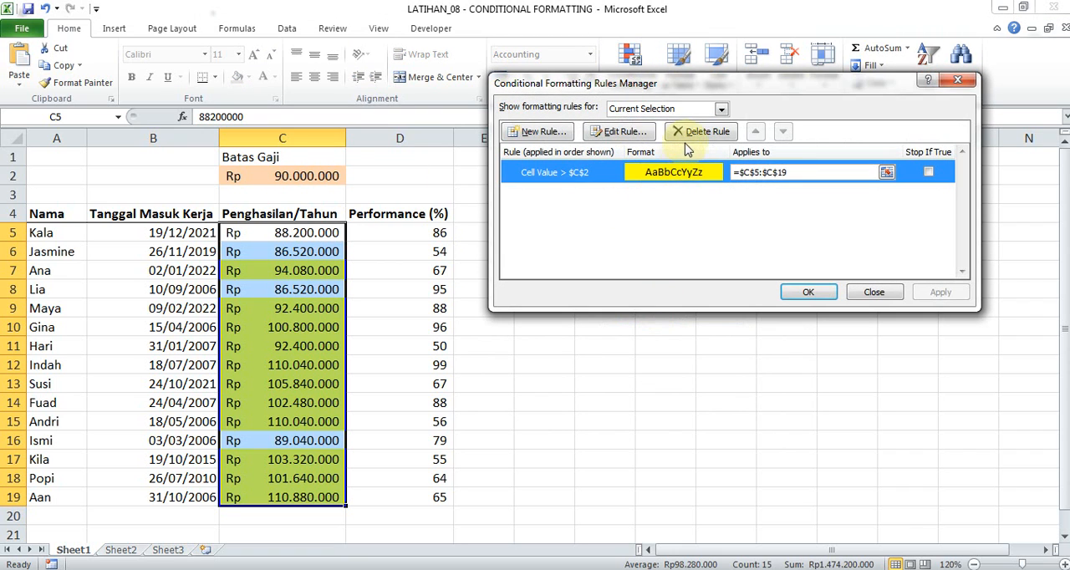
pyautogui.click(699, 133)
pyautogui.click(798, 290)
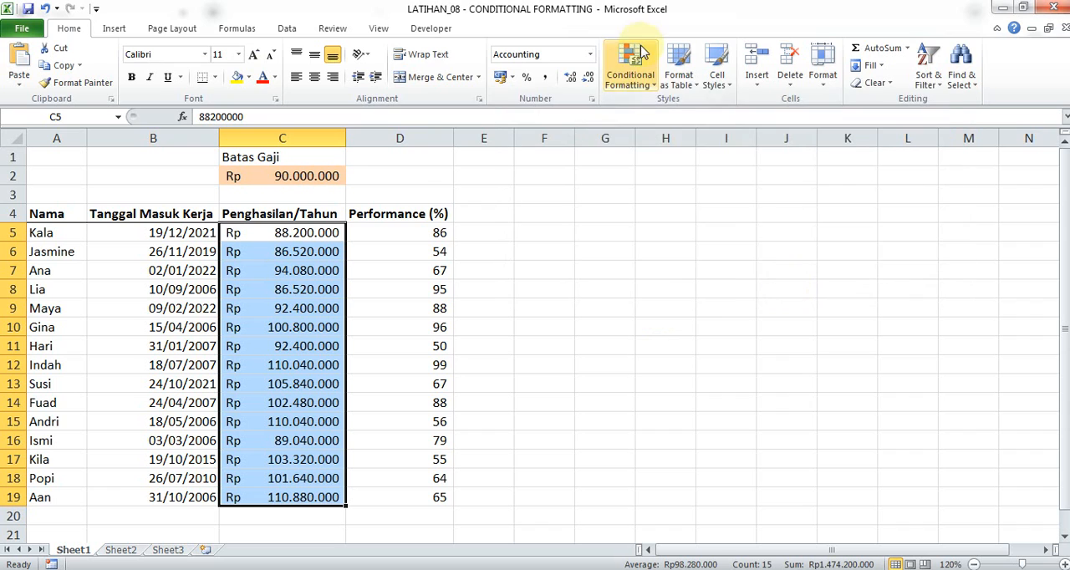
# Try a Less Than highlight rule on C5:C19 against =$C$2 with Light Red Fill with Dark Red Text, and cancel it.
pyautogui.click(642, 54)
pyautogui.moveTo(636, 111)
pyautogui.click(800, 150)
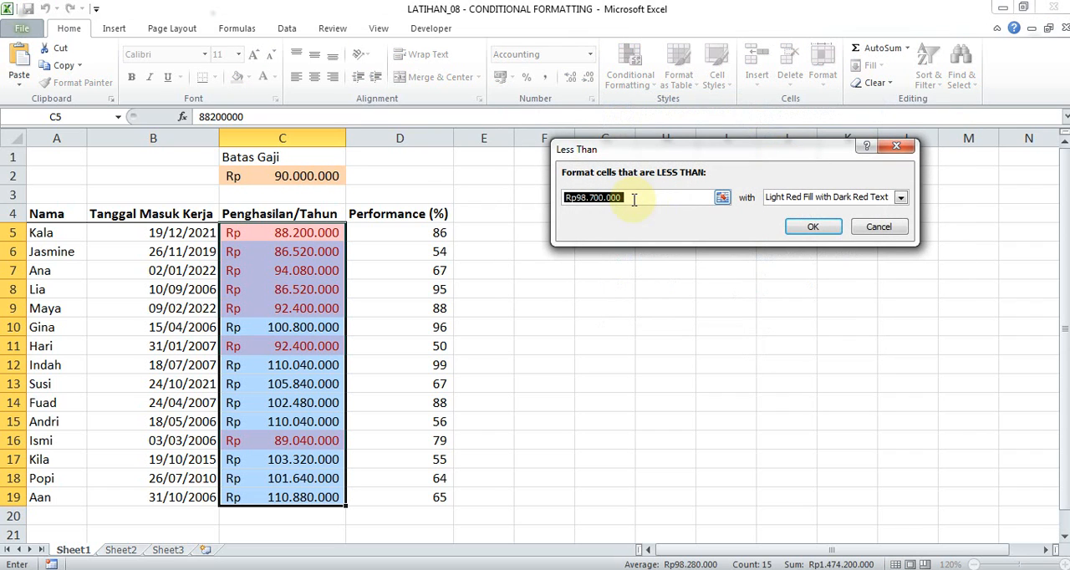
pyautogui.click(310, 174)
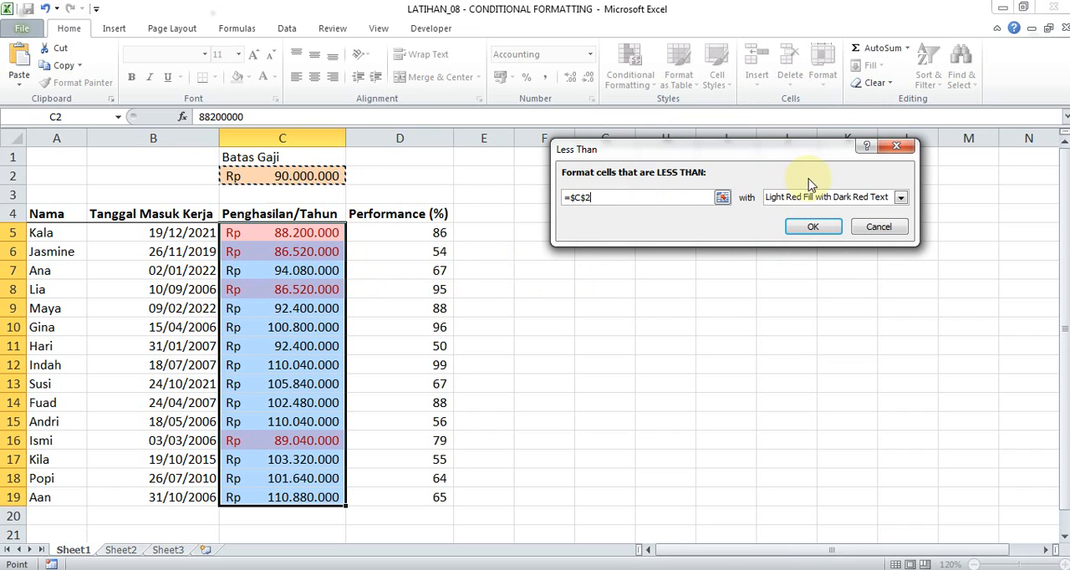
pyautogui.click(878, 227)
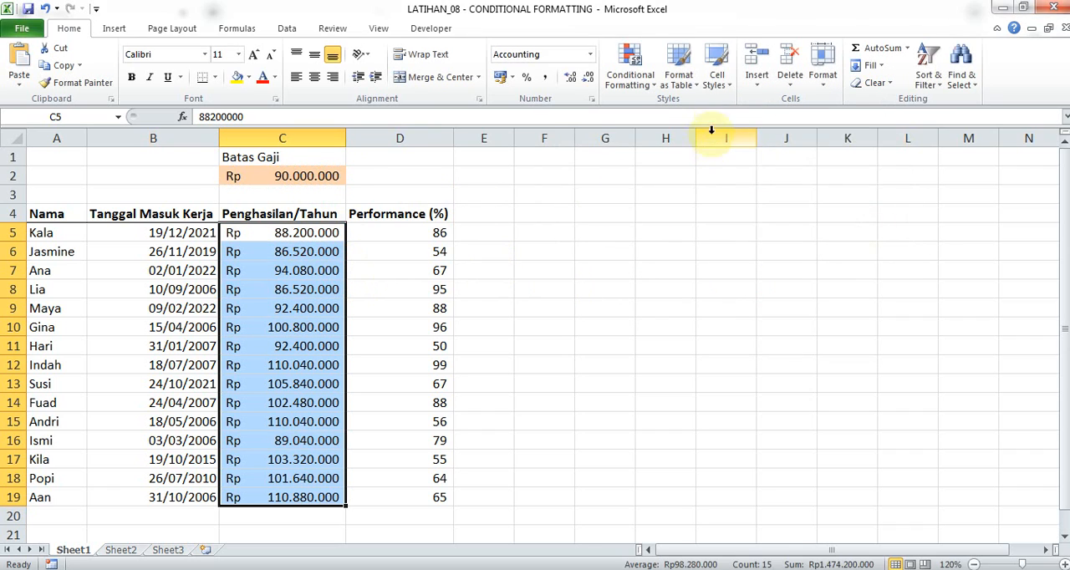
# Start a new formatting rule for the Penghasilan/Tahun range C5:C19 with the condition Cell Value less than =$C$2.
pyautogui.click(632, 83)
pyautogui.moveTo(661, 111)
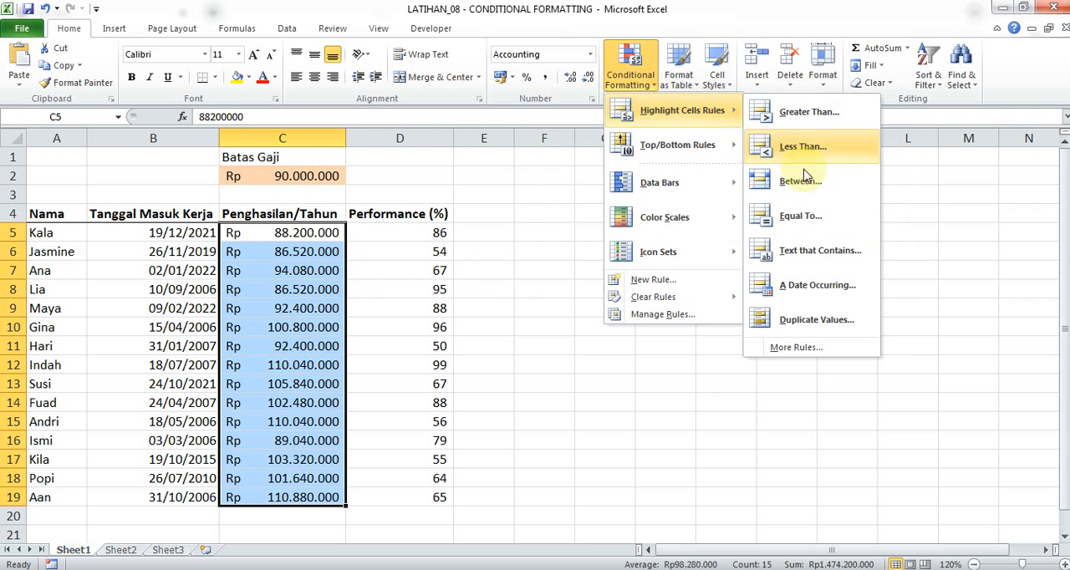
pyautogui.click(796, 347)
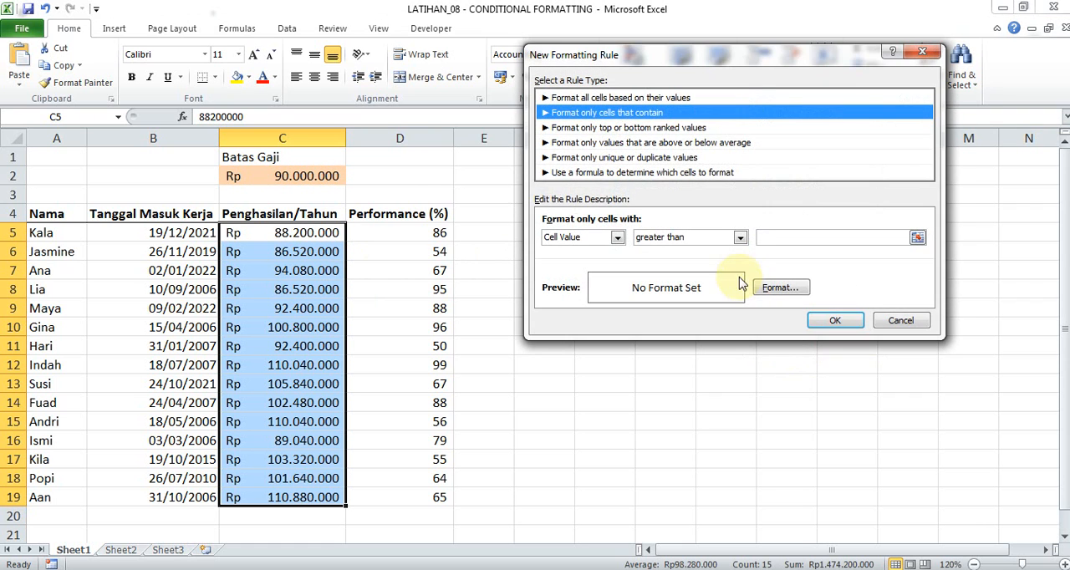
pyautogui.moveTo(747, 61); pyautogui.dragTo(721, 208)
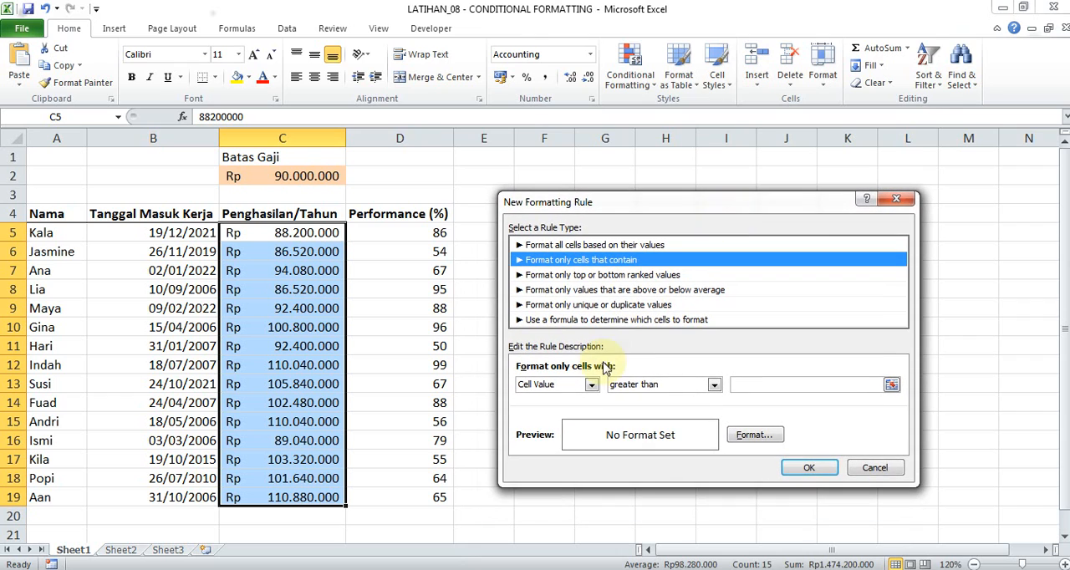
pyautogui.click(590, 385)
pyautogui.click(590, 384)
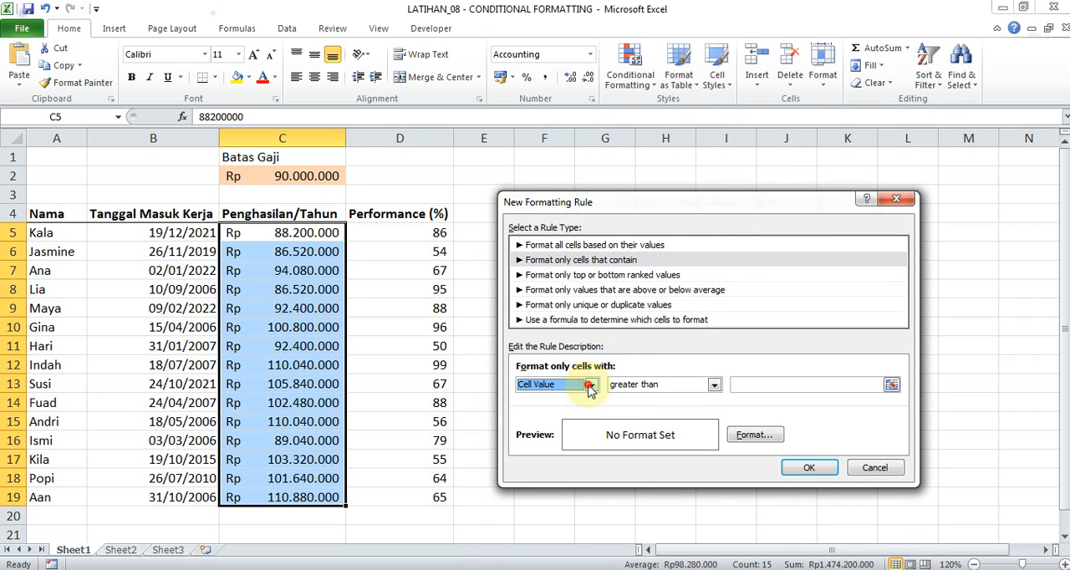
pyautogui.click(694, 387)
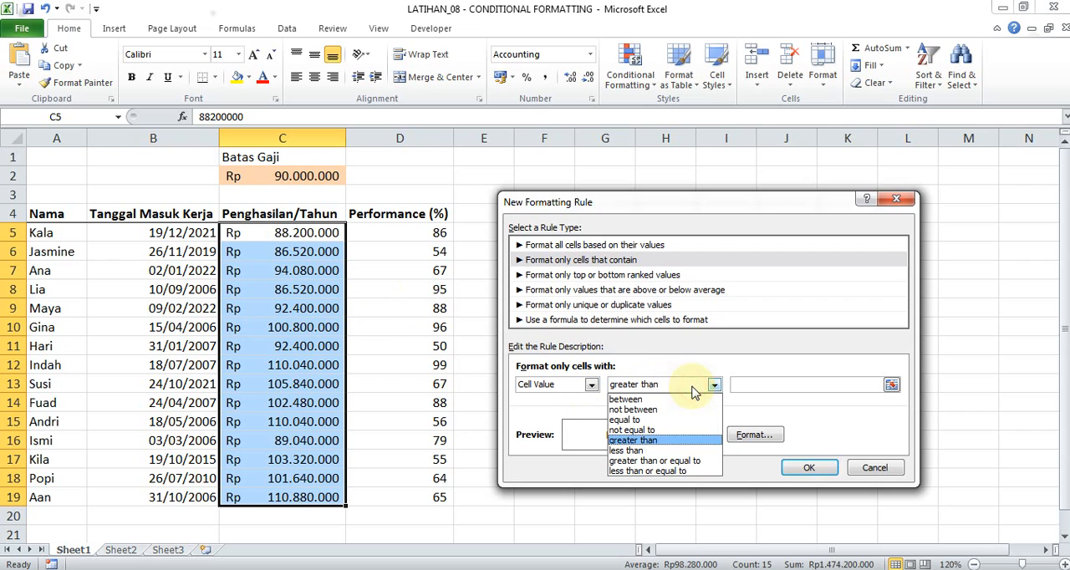
pyautogui.click(668, 451)
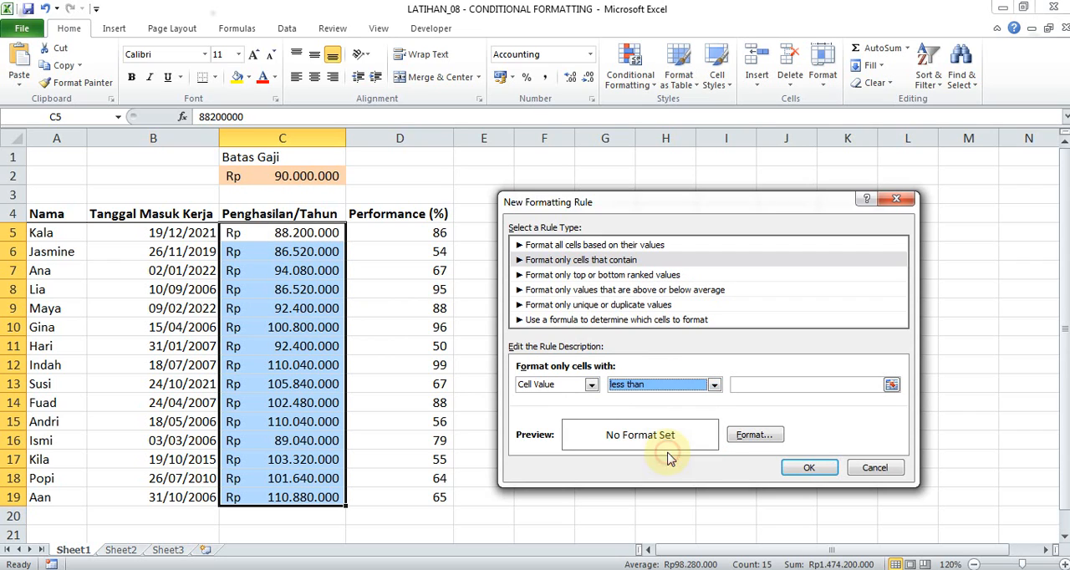
pyautogui.click(745, 385)
pyautogui.click(328, 175)
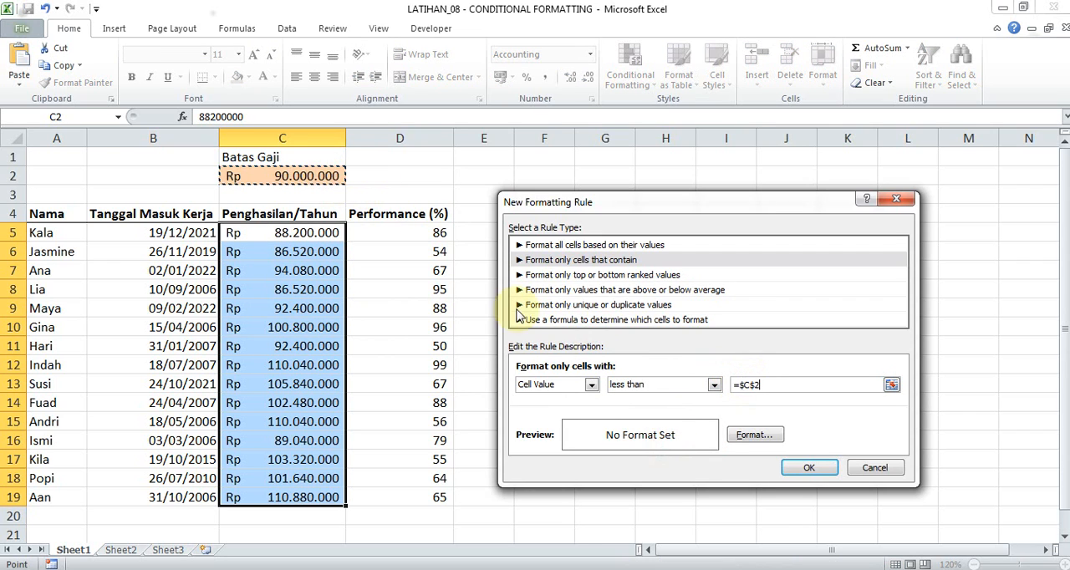
# Give the less-than rule a yellow fill and apply it to the selected incomes.
pyautogui.click(751, 435)
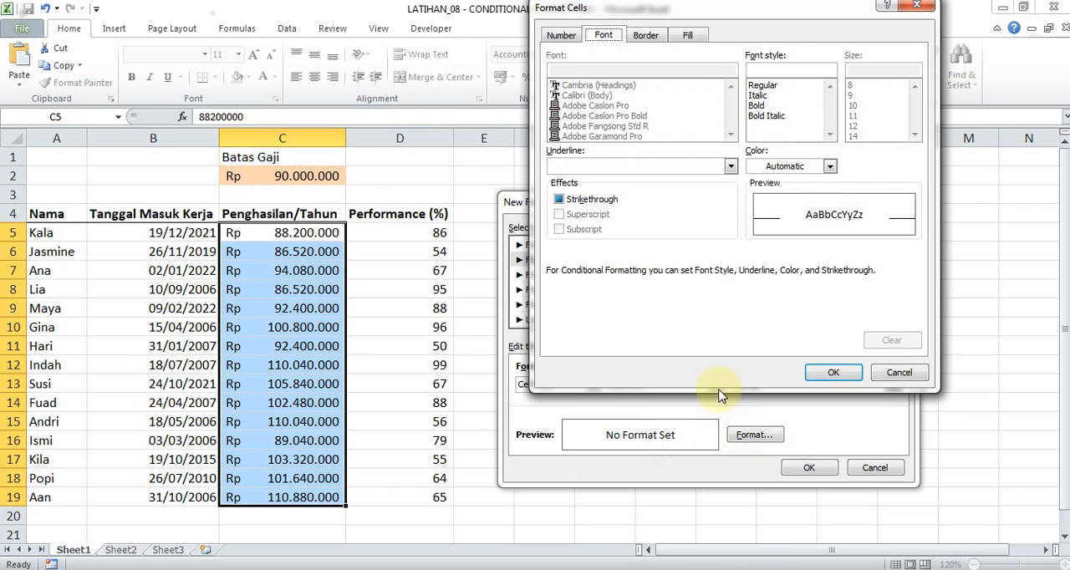
pyautogui.click(687, 35)
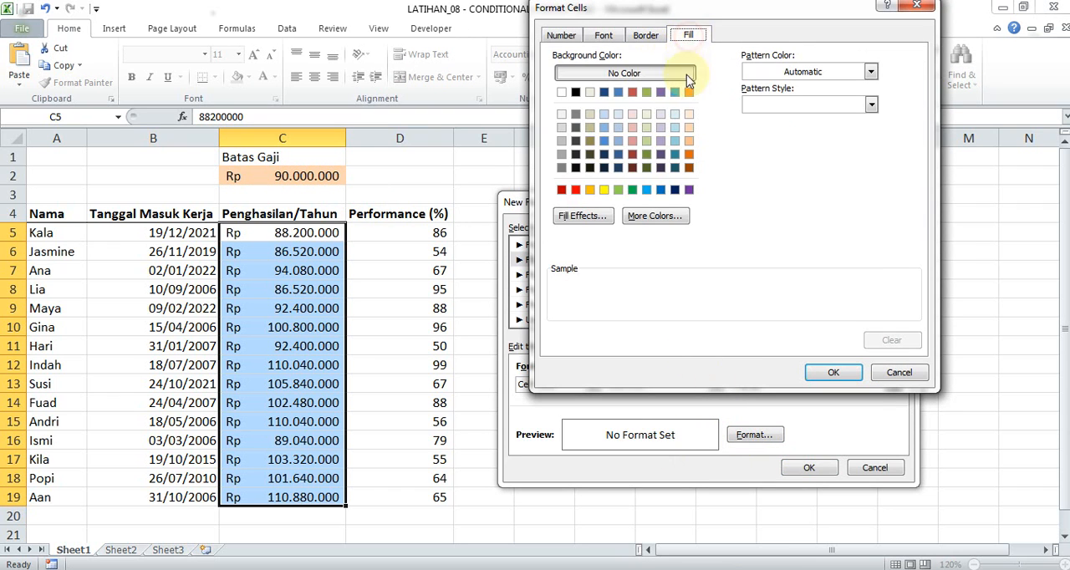
pyautogui.click(604, 190)
pyautogui.click(832, 373)
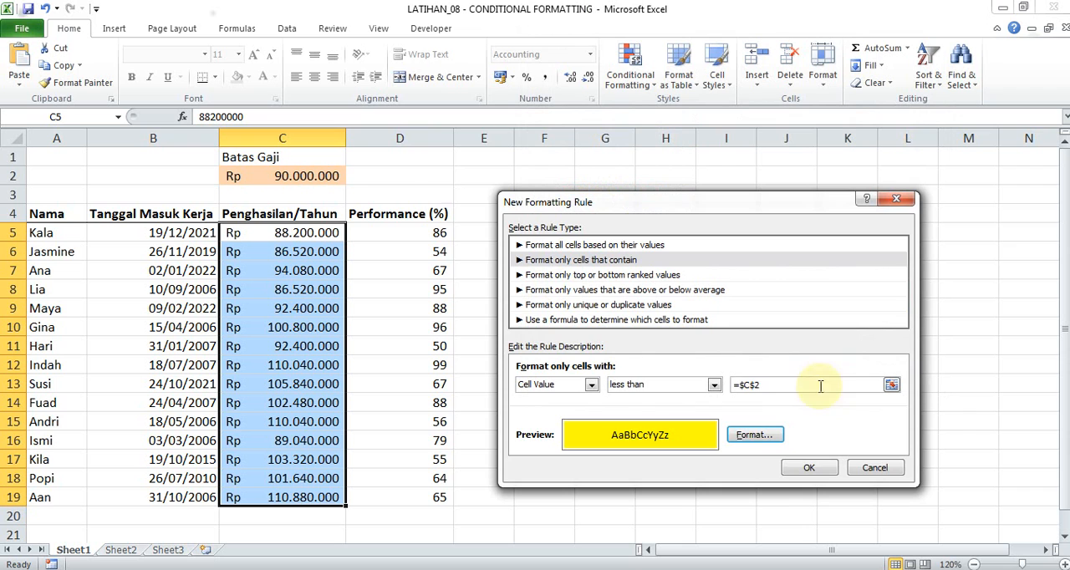
pyautogui.click(819, 468)
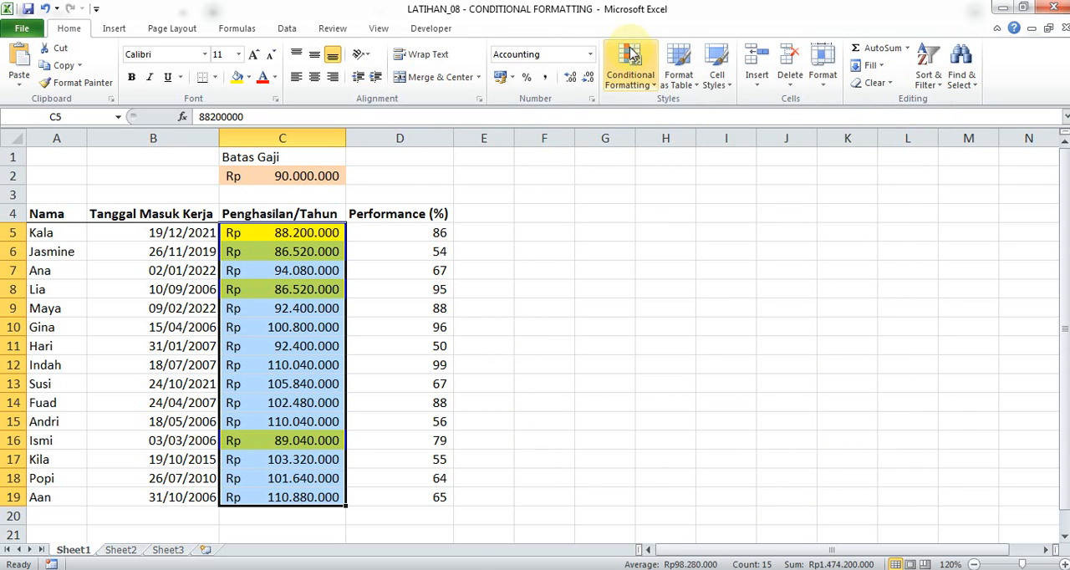
# Open the Cell Value < $C$2 rule for editing and try switching its condition to Specific Text.
pyautogui.click(630, 65)
pyautogui.click(679, 323)
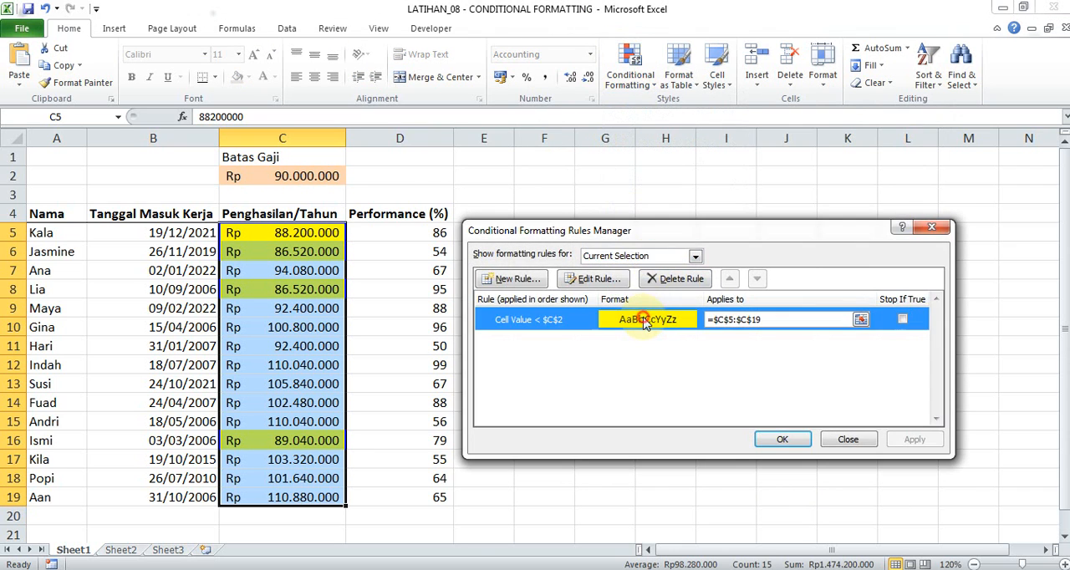
pyautogui.doubleClick(641, 254)
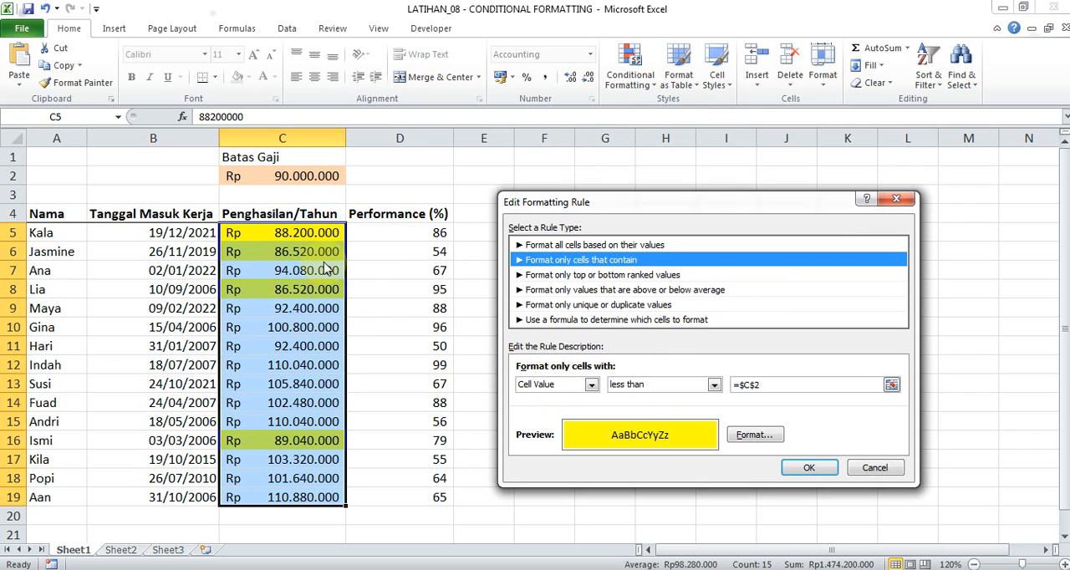
pyautogui.click(591, 386)
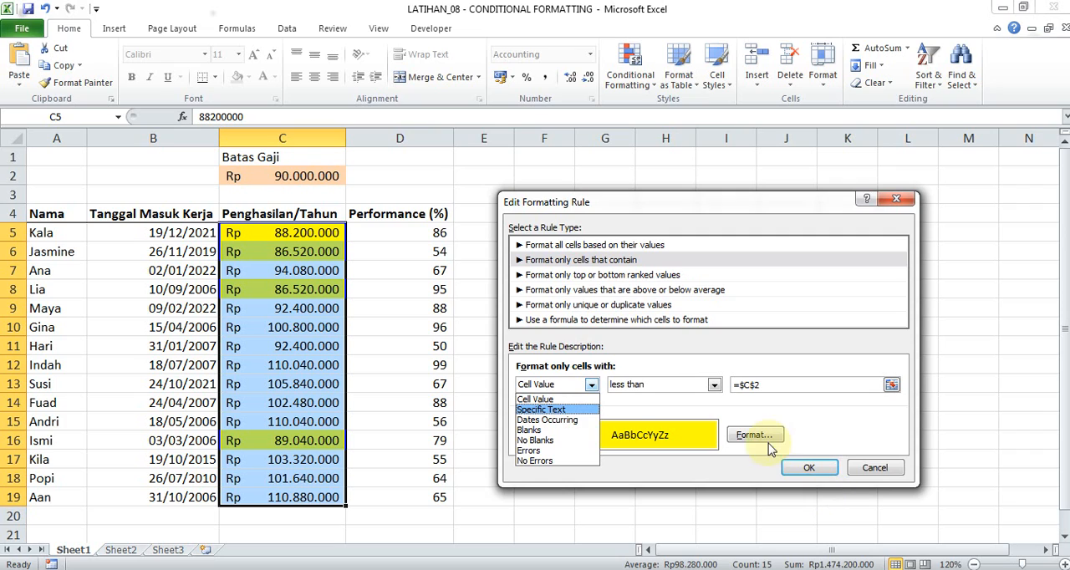
pyautogui.click(592, 410)
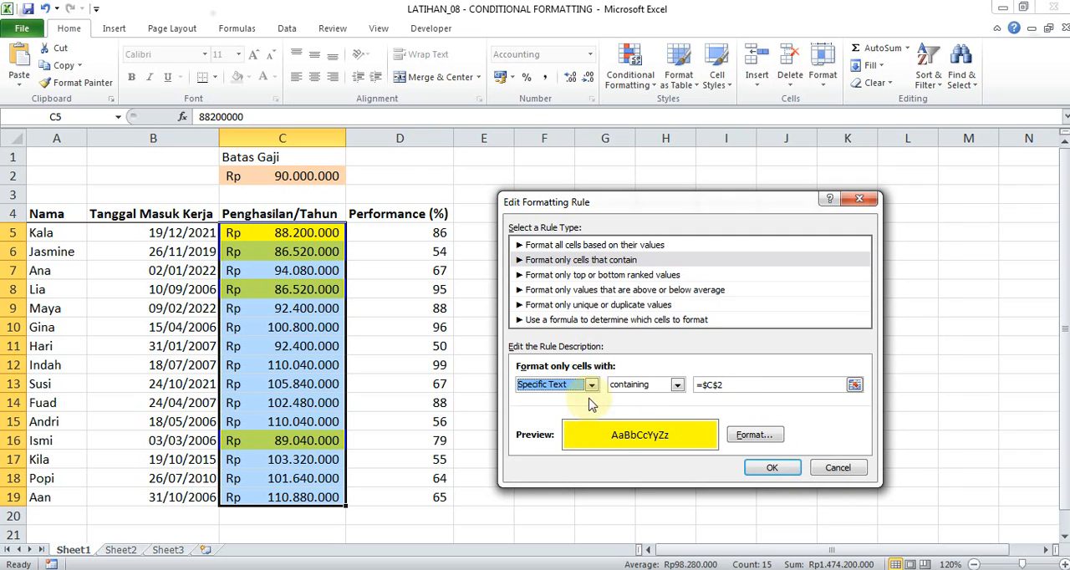
pyautogui.click(590, 387)
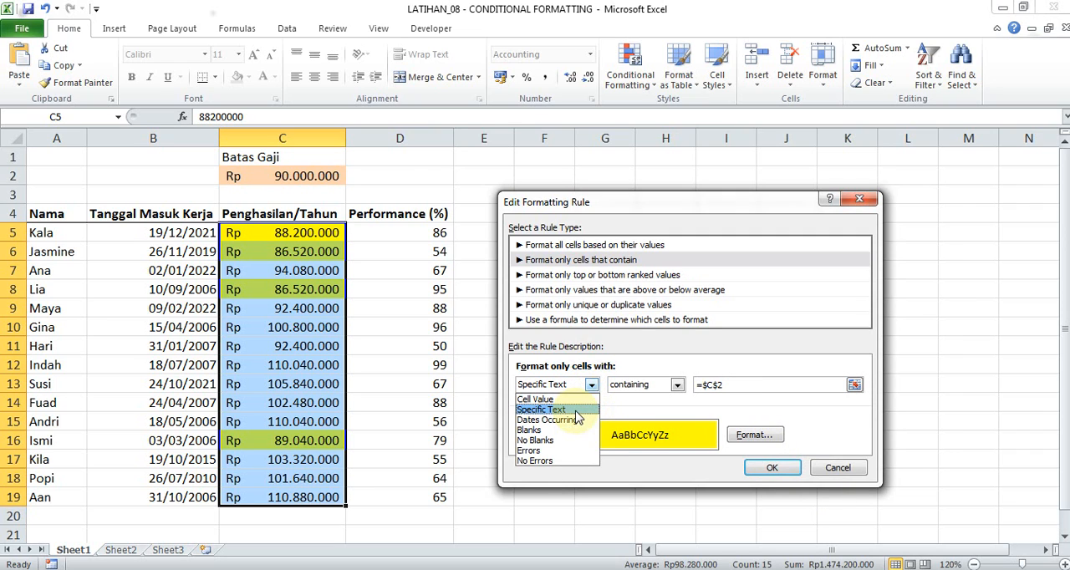
pyautogui.click(577, 411)
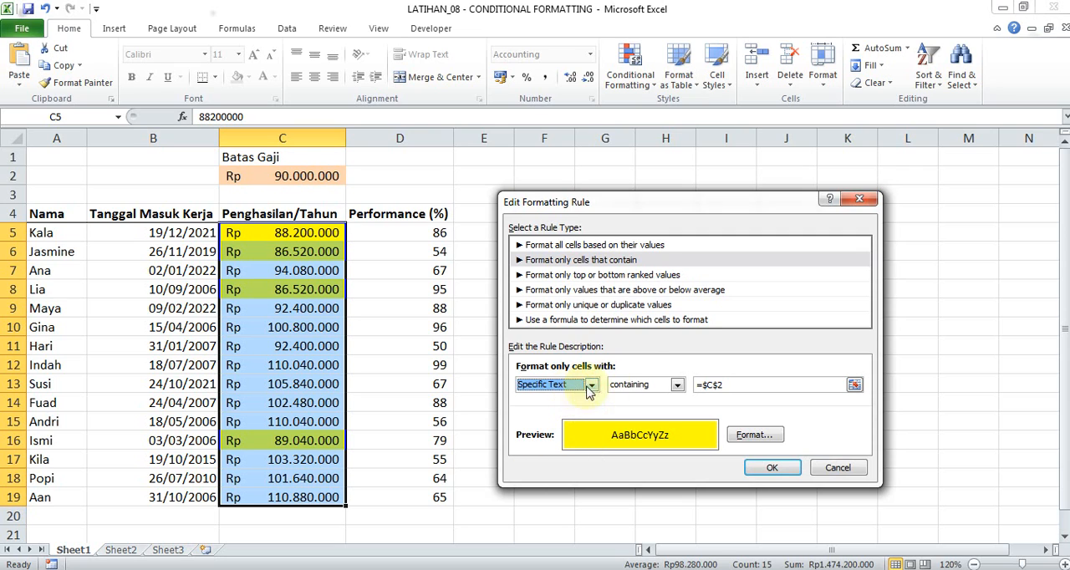
# Try a containing condition with an employee's name in the rule, then cancel the edit and close the rules manager.
pyautogui.click(651, 385)
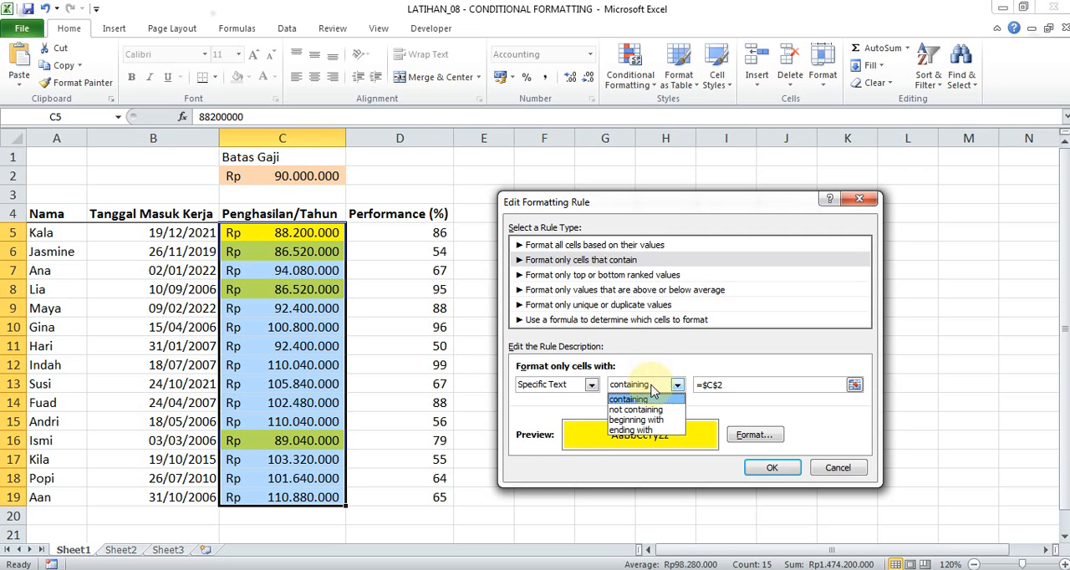
pyautogui.click(652, 387)
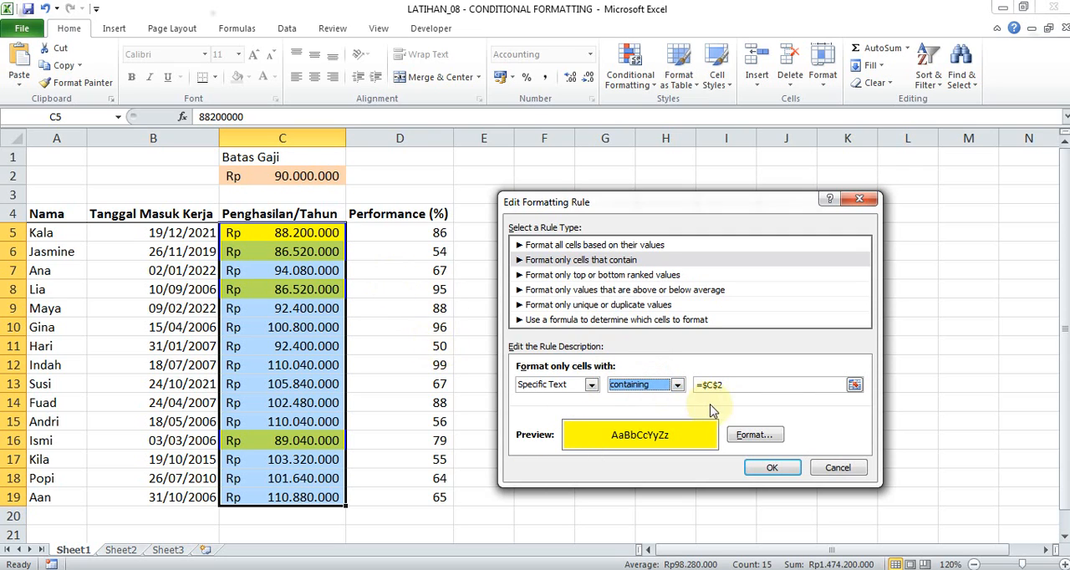
pyautogui.click(735, 385)
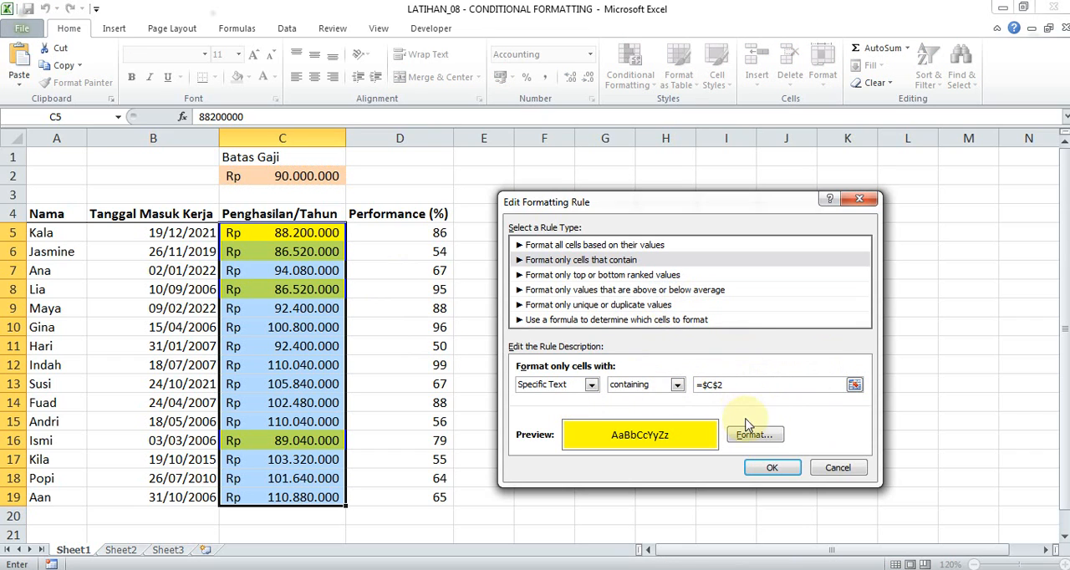
pyautogui.moveTo(736, 385); pyautogui.dragTo(640, 384)
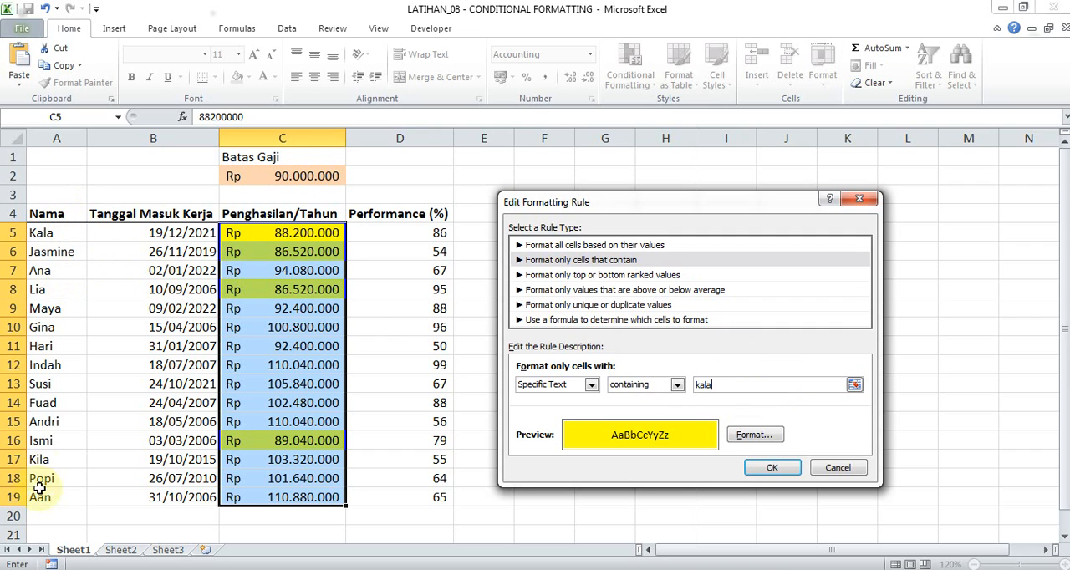
pyautogui.click(829, 468)
pyautogui.click(848, 438)
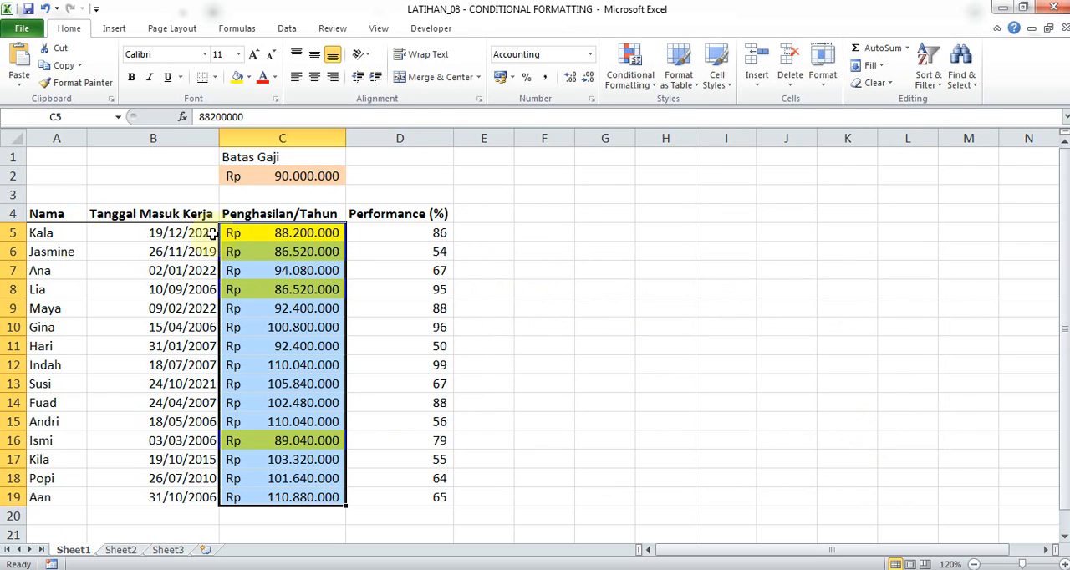
# Select the Nama range A5:A19 and try a Text That Contains highlight rule with Light Red Fill with Dark Red Text, then cancel it.
pyautogui.moveTo(43, 232); pyautogui.dragTo(68, 497)
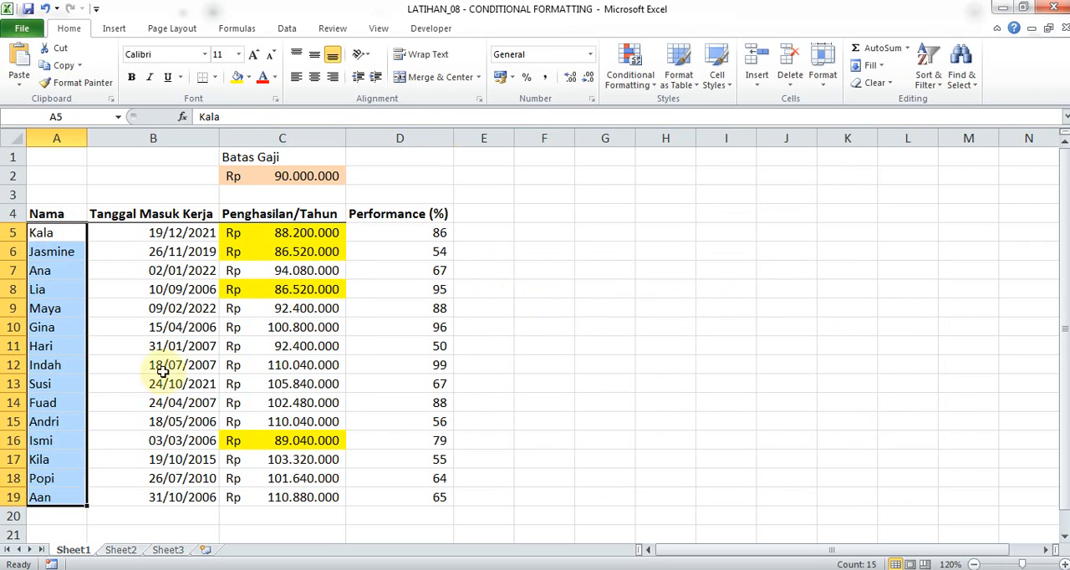
pyautogui.click(629, 80)
pyautogui.moveTo(655, 104)
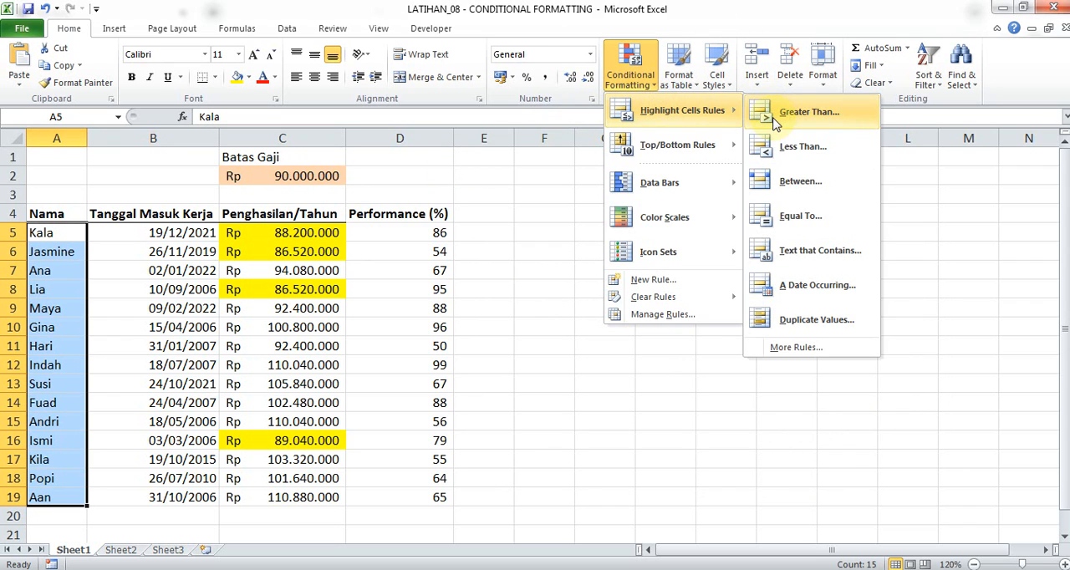
pyautogui.click(805, 249)
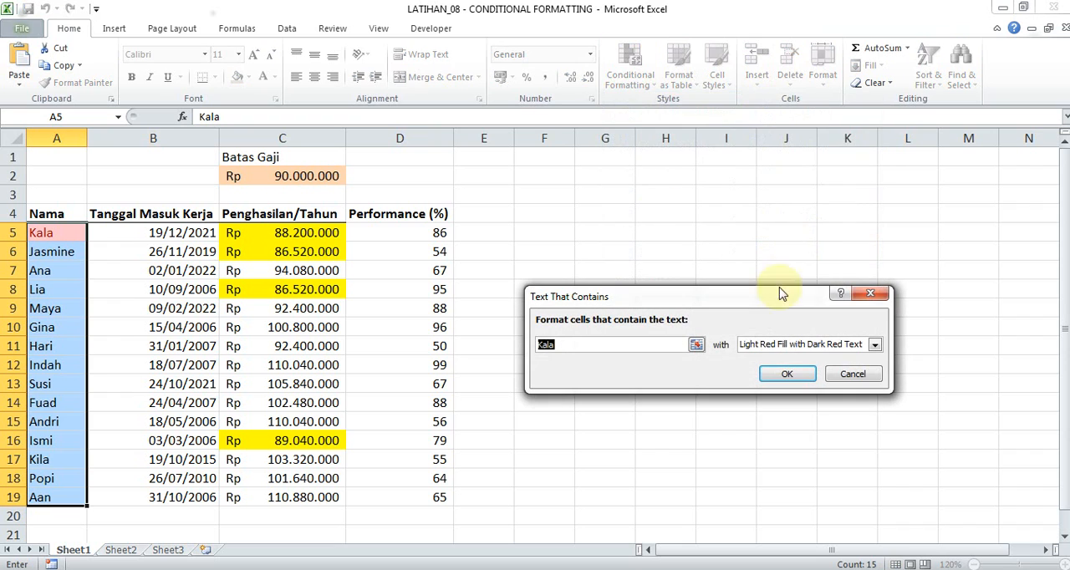
pyautogui.click(870, 293)
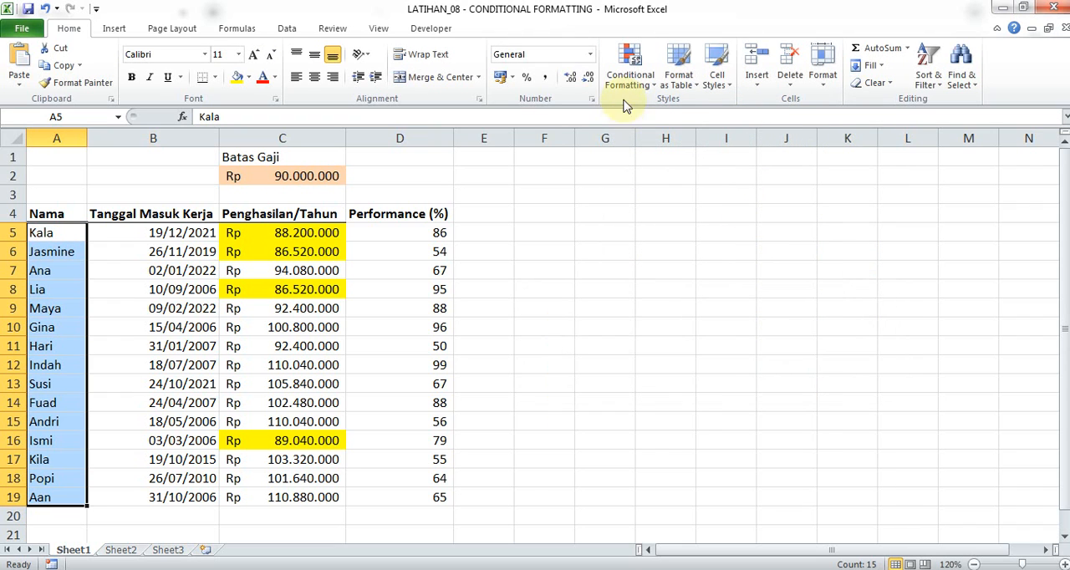
# Start a new formatting rule for A5:A19 with the condition Specific Text containing =$A$5.
pyautogui.click(635, 83)
pyautogui.moveTo(681, 109)
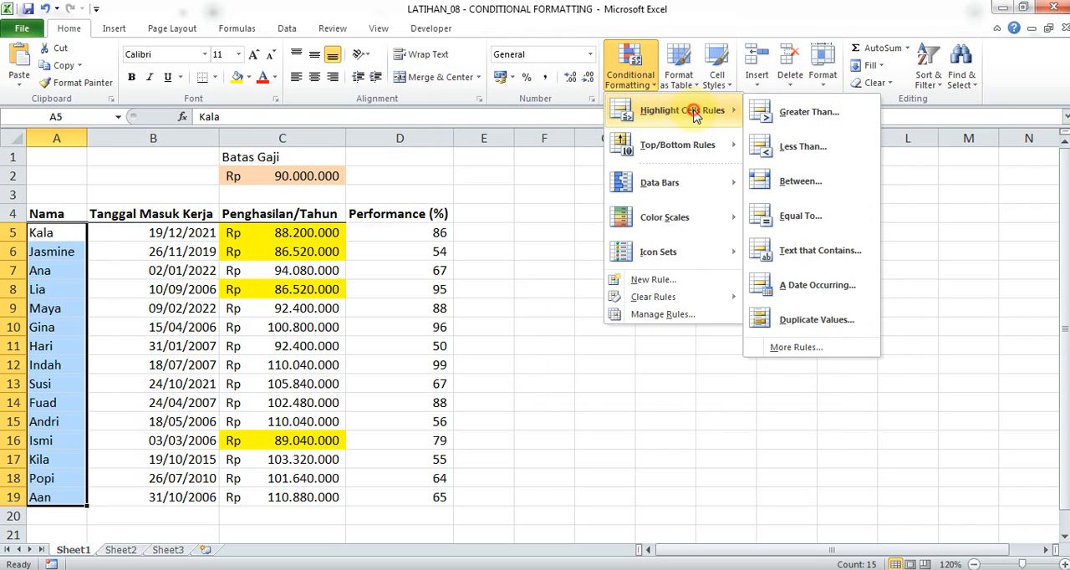
pyautogui.click(791, 358)
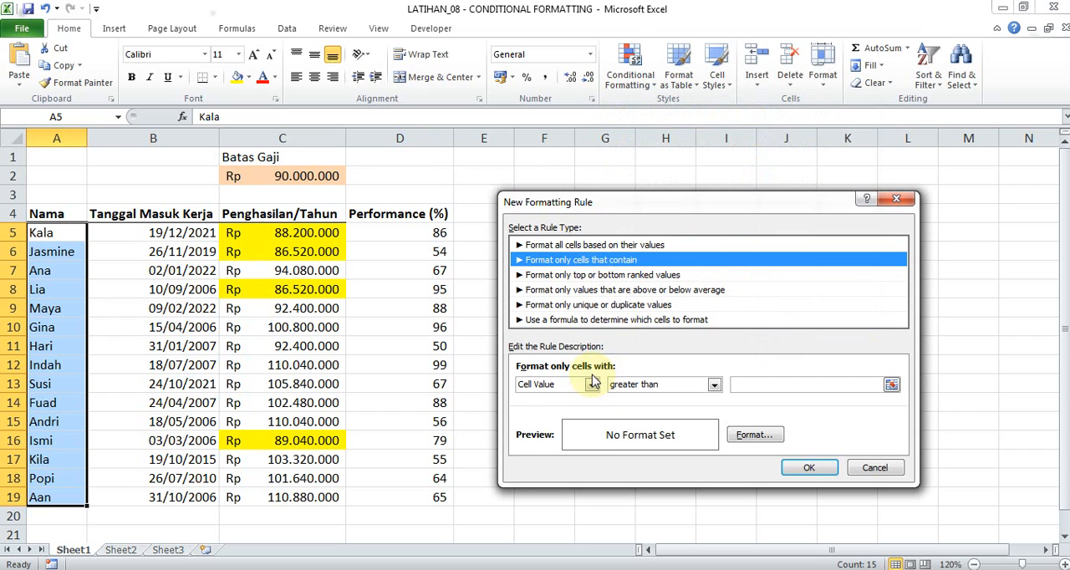
pyautogui.click(593, 385)
pyautogui.click(547, 420)
pyautogui.click(592, 385)
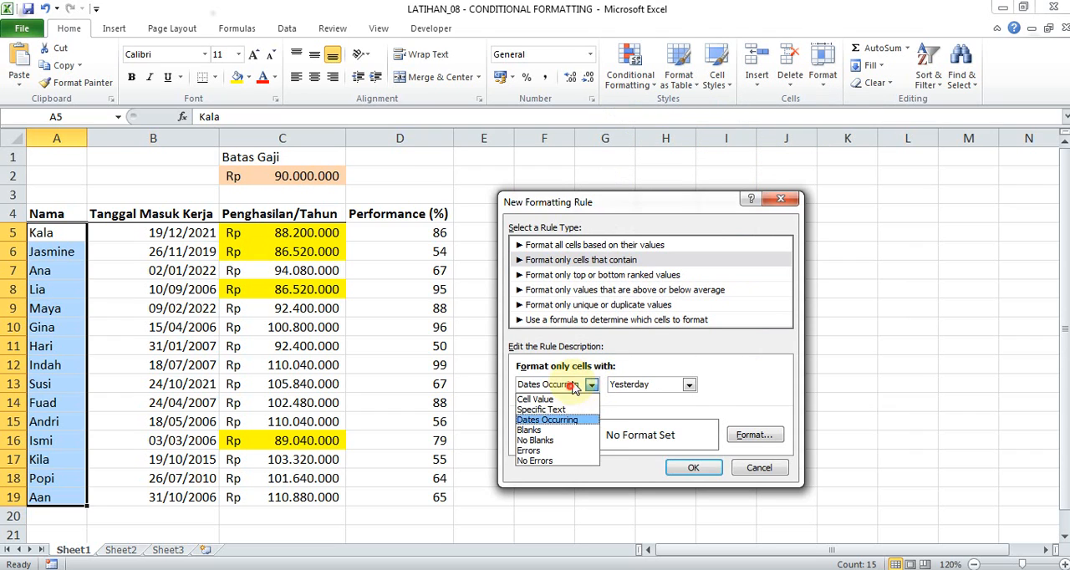
pyautogui.click(573, 410)
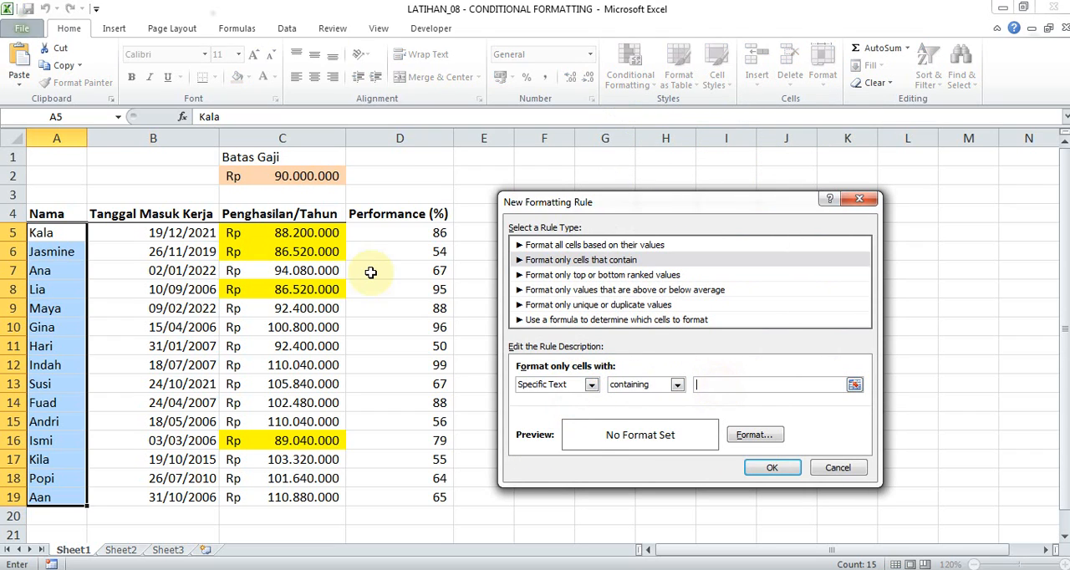
pyautogui.click(49, 235)
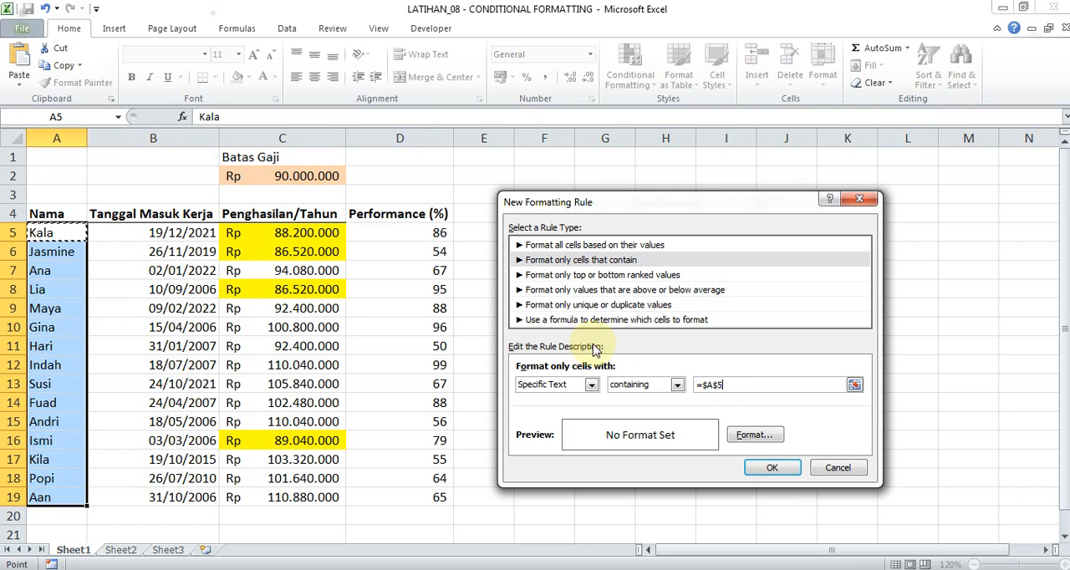
# Give the specific-text rule a yellow fill and apply it to the selected names.
pyautogui.click(753, 435)
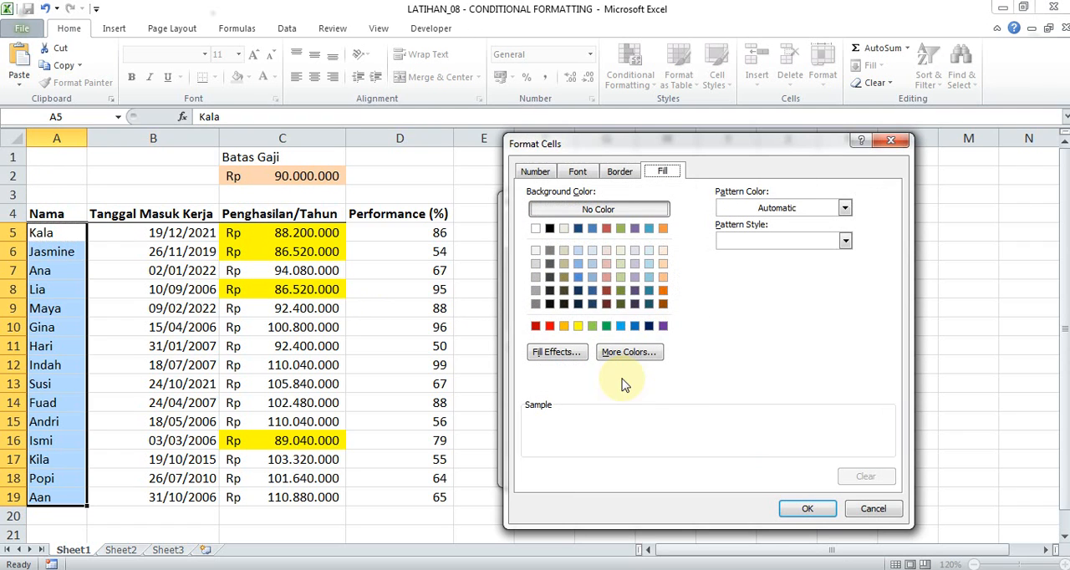
pyautogui.click(578, 326)
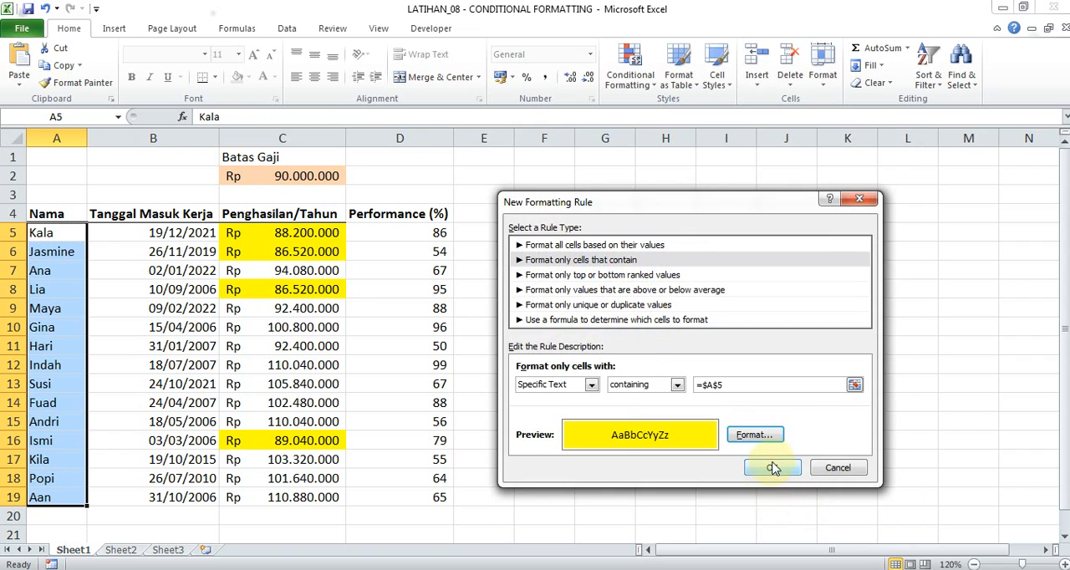
pyautogui.click(772, 467)
# Edit the specific-text rule on A5:A19 to contain the first employee's name in quotation marks and apply it.
pyautogui.click(633, 53)
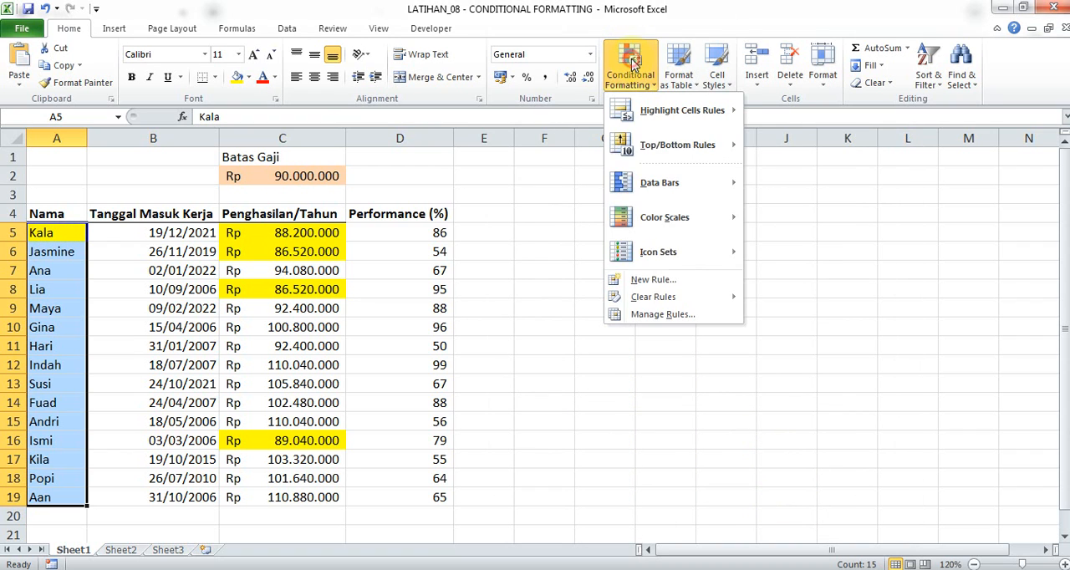
pyautogui.click(665, 313)
pyautogui.doubleClick(654, 320)
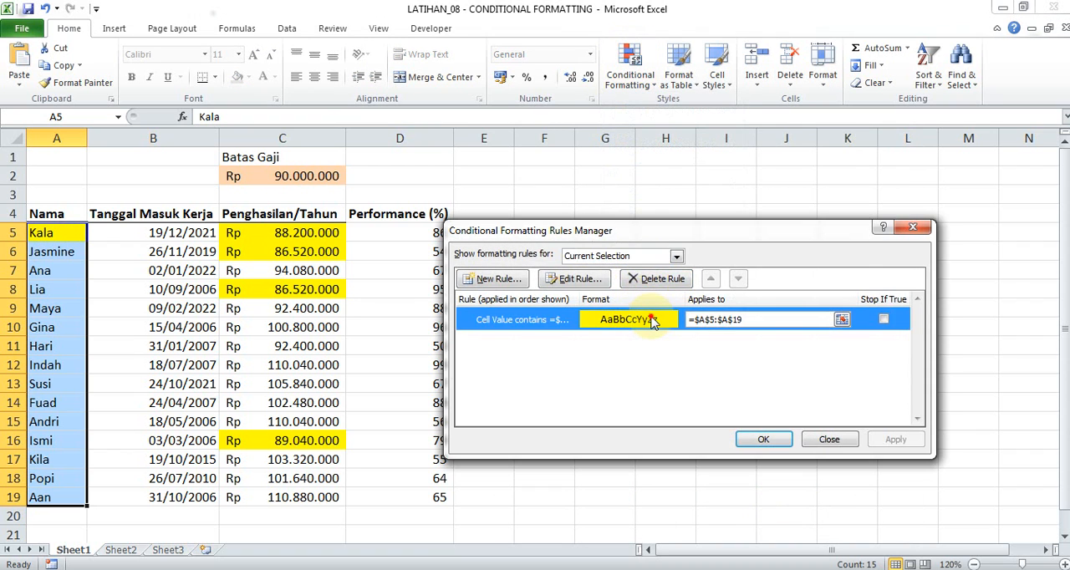
pyautogui.moveTo(733, 384); pyautogui.dragTo(666, 372)
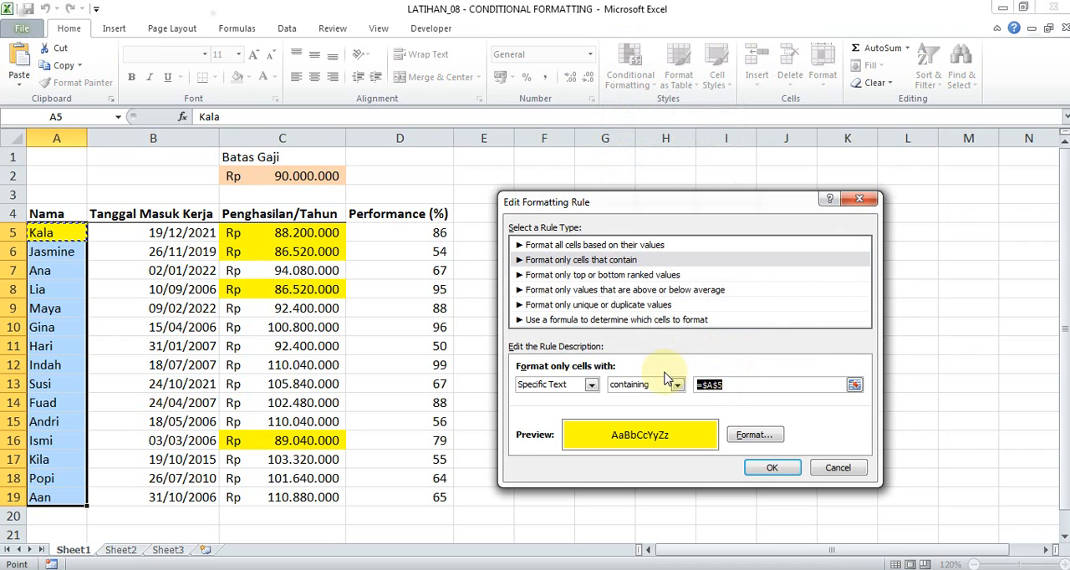
pyautogui.write('"kala"')
pyautogui.click(768, 470)
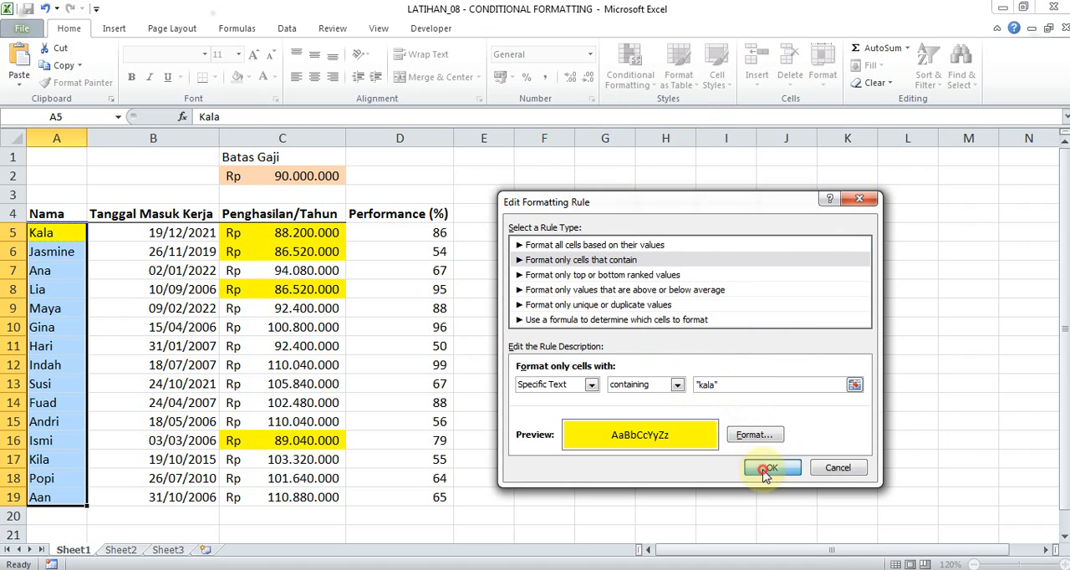
pyautogui.click(764, 438)
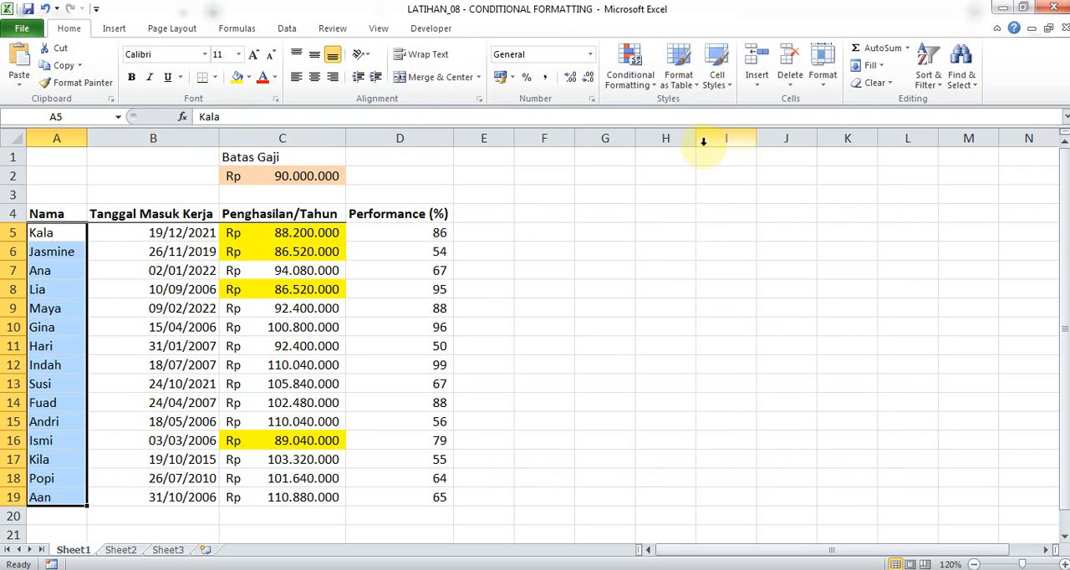
# Remove the quotation marks from the employee name in the Nama column's specific-text rule and apply the change.
pyautogui.click(632, 65)
pyautogui.click(675, 320)
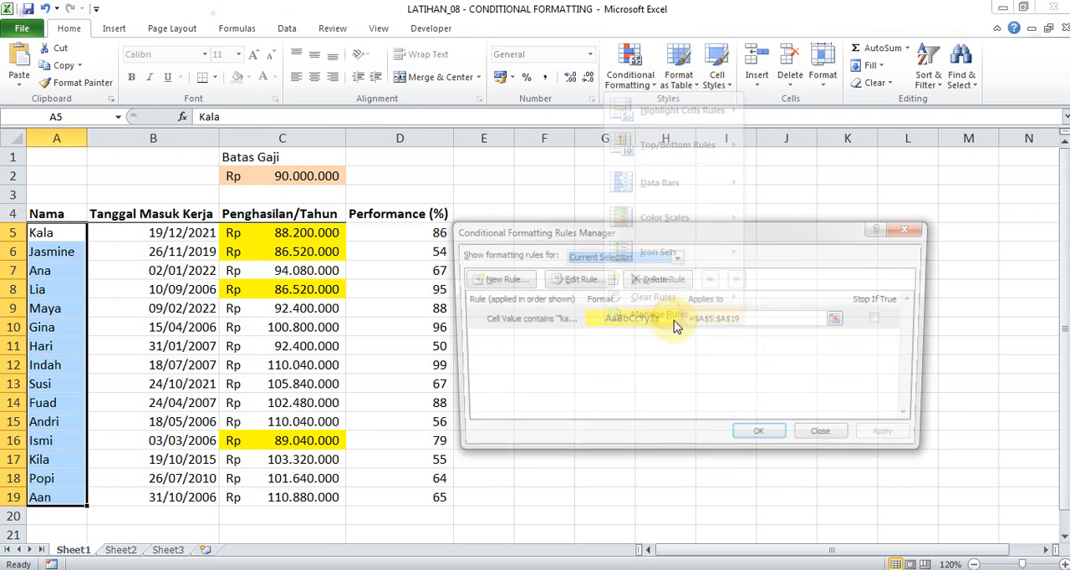
pyautogui.doubleClick(657, 318)
pyautogui.click(724, 383)
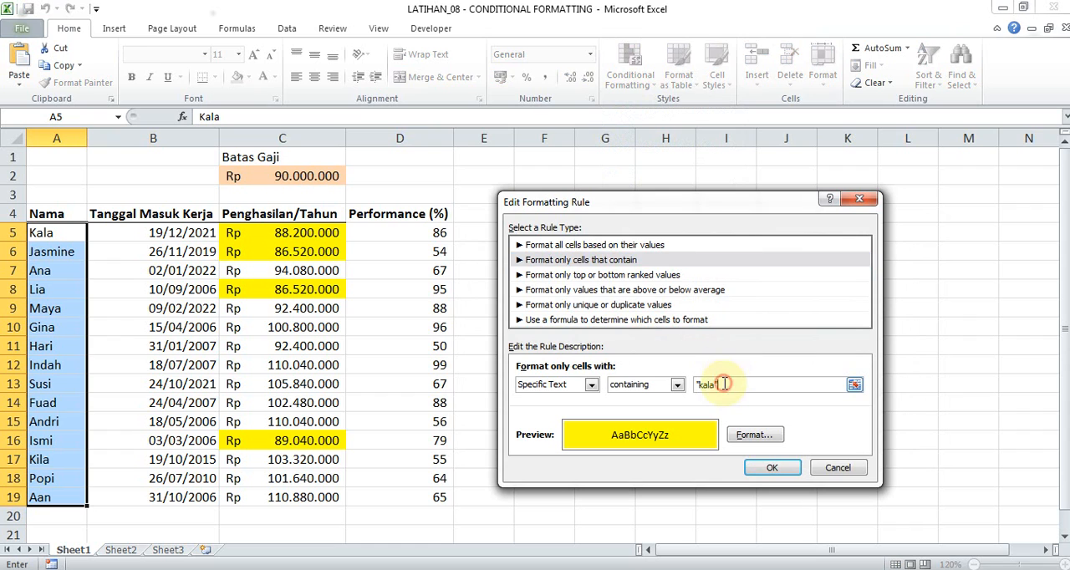
pyautogui.press('BackSpace')
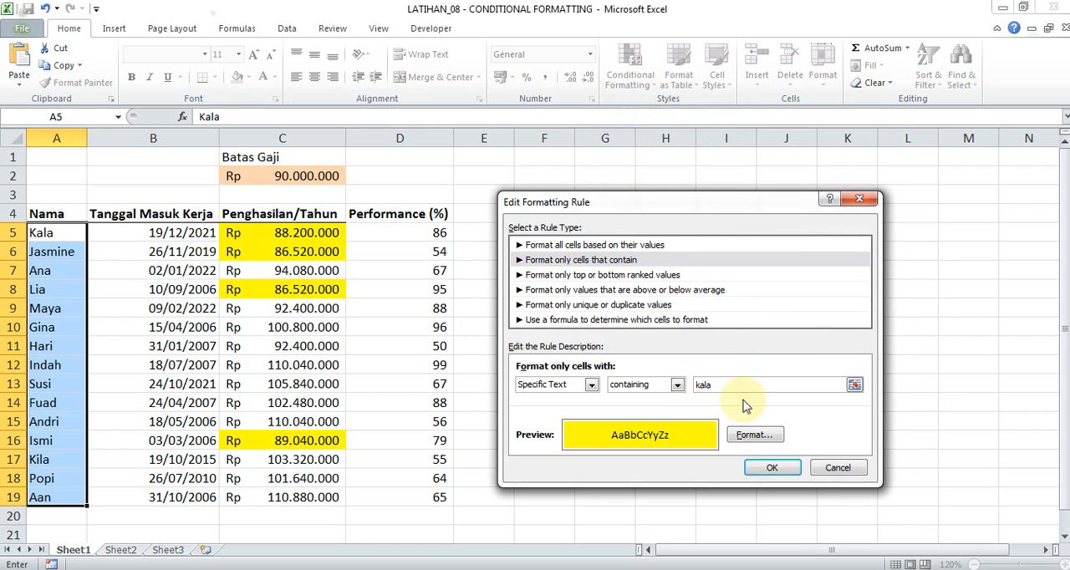
pyautogui.click(773, 467)
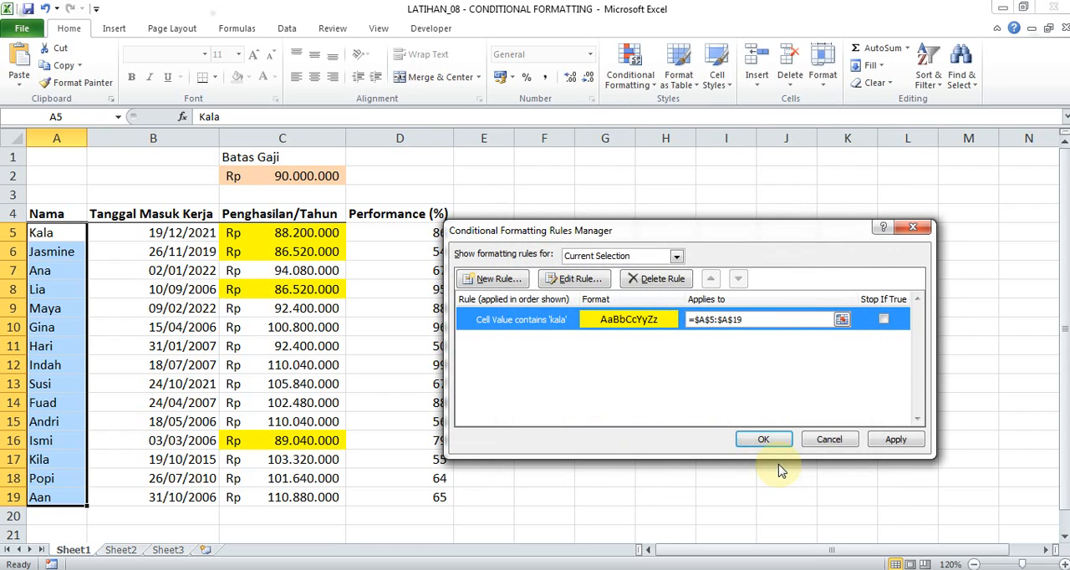
pyautogui.click(764, 440)
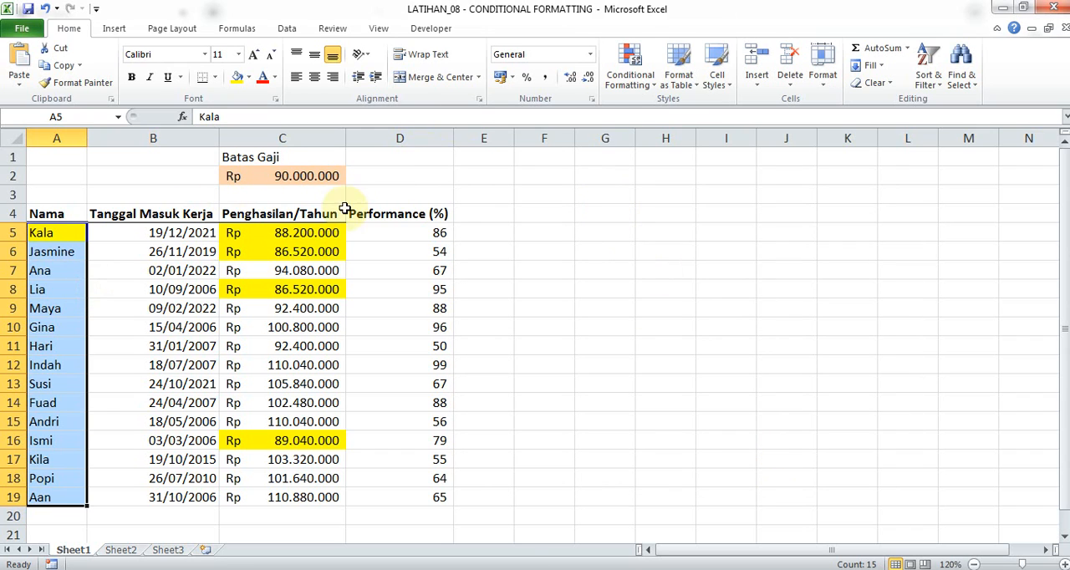
pyautogui.click(621, 79)
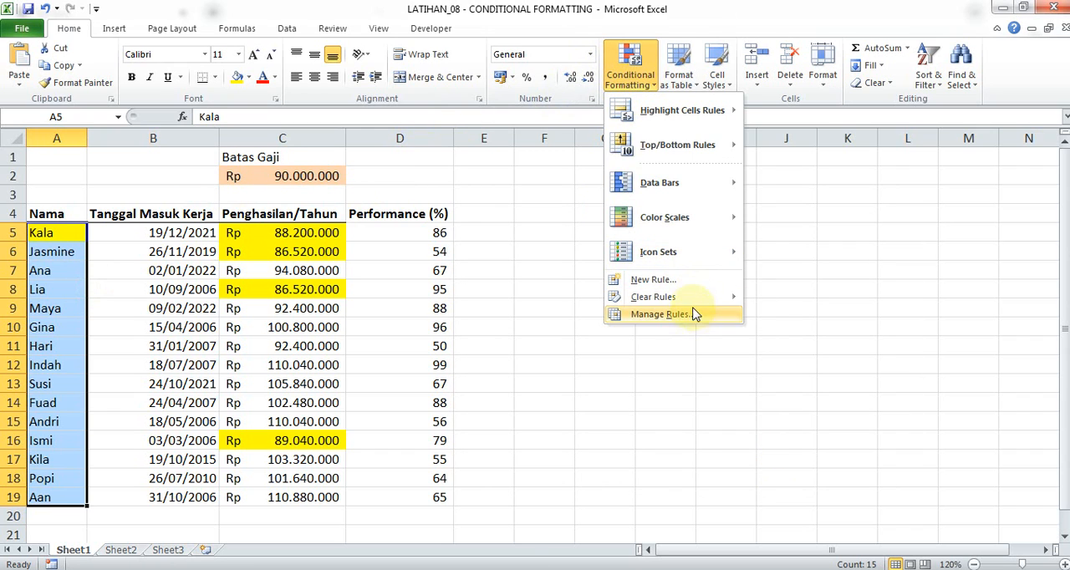
pyautogui.moveTo(709, 115)
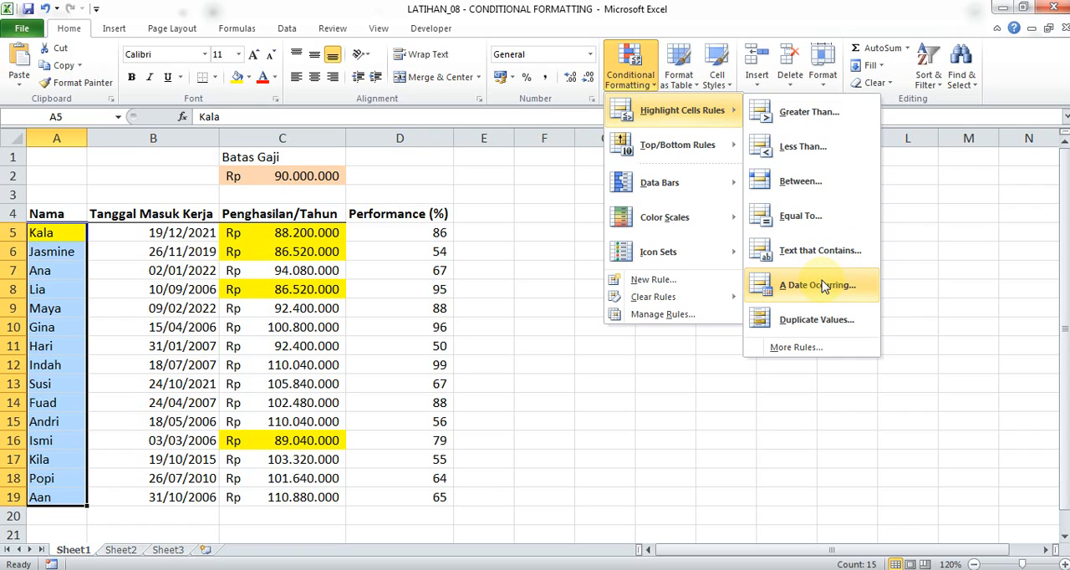
pyautogui.click(527, 251)
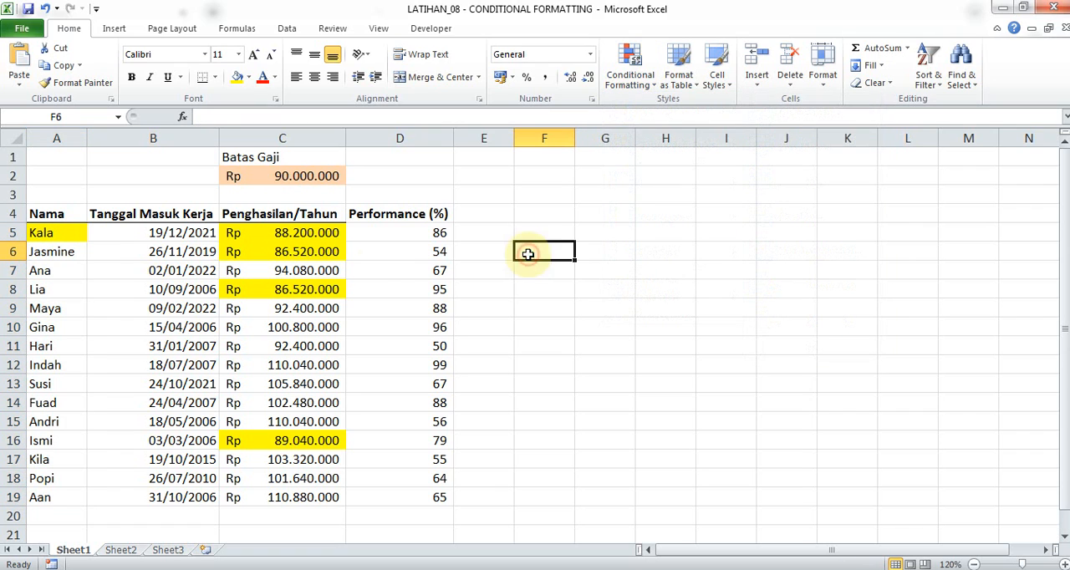
# Highlight dates occurring This Month in the Tanggal Masuk Kerja range B5:B19 with Light Red Fill with Dark Red Text.
pyautogui.moveTo(208, 237); pyautogui.dragTo(206, 502)
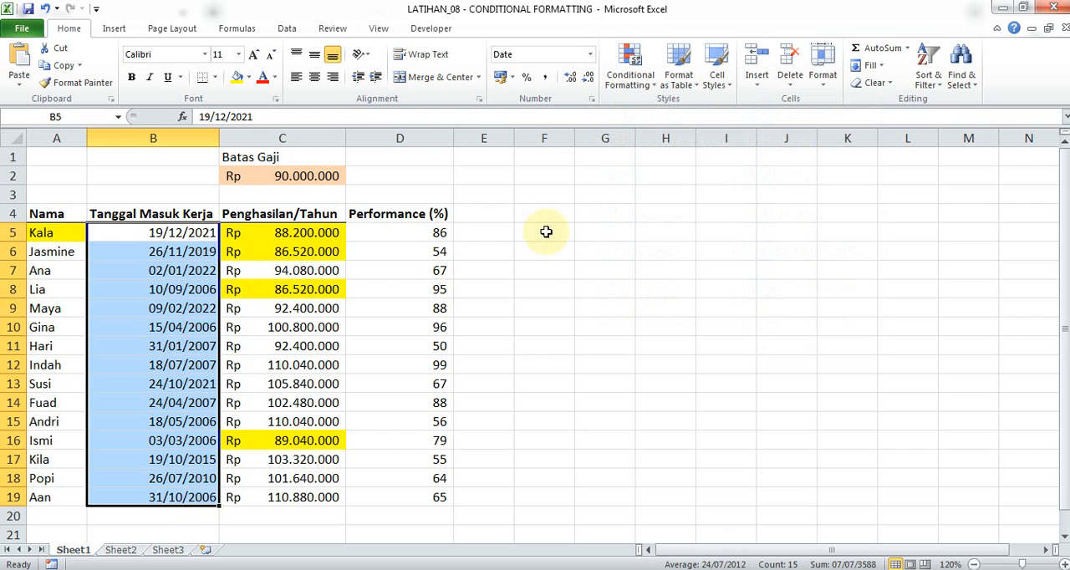
pyautogui.click(630, 66)
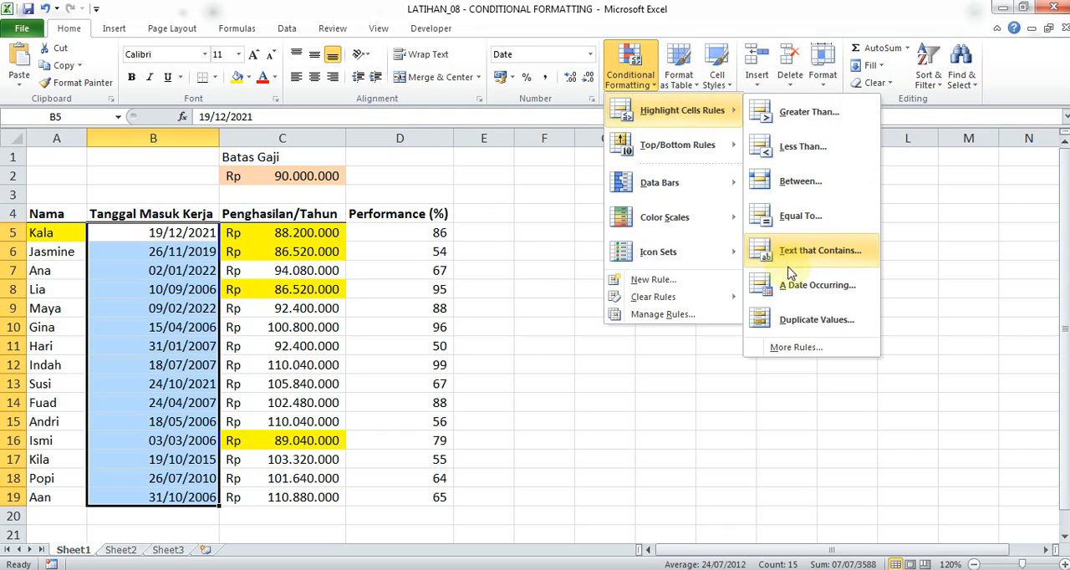
pyautogui.click(790, 283)
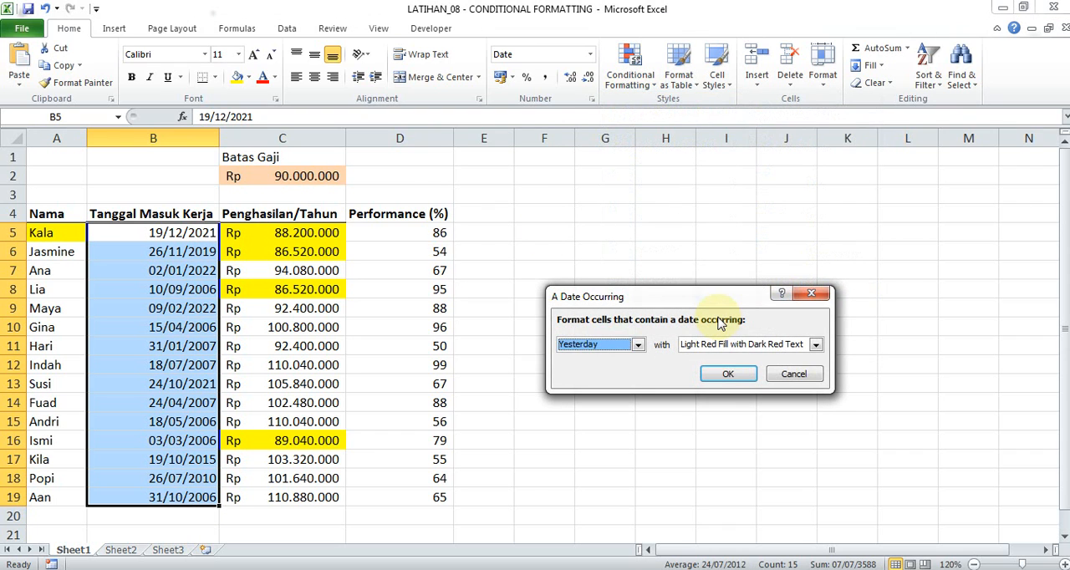
pyautogui.click(638, 346)
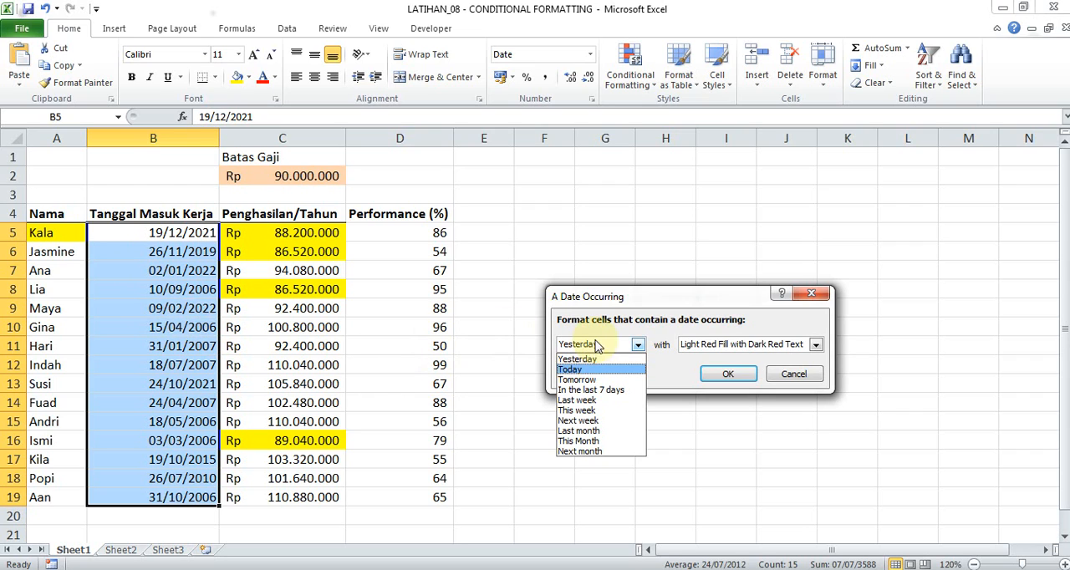
pyautogui.click(585, 441)
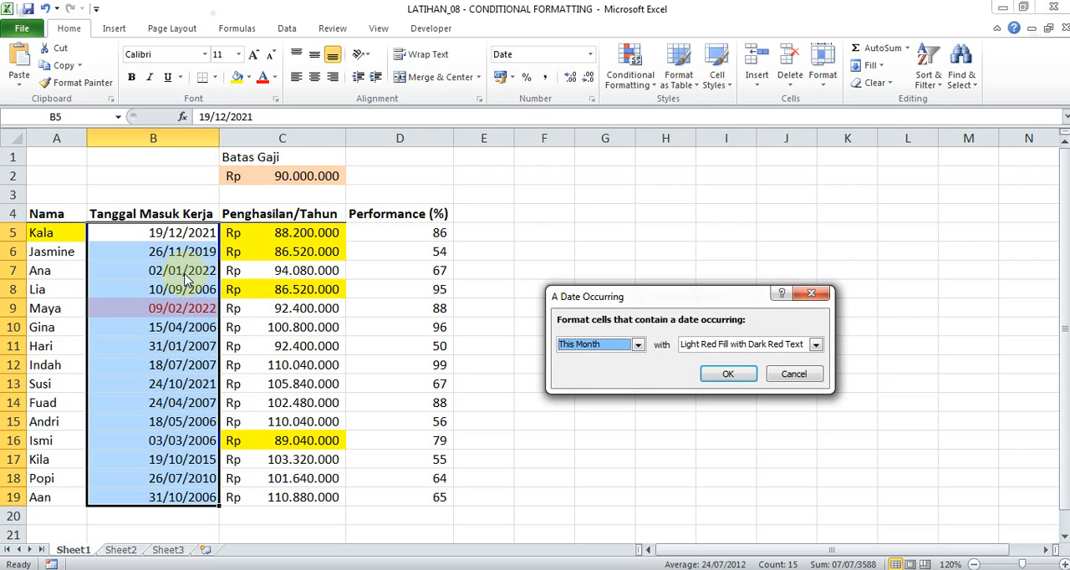
pyautogui.click(726, 375)
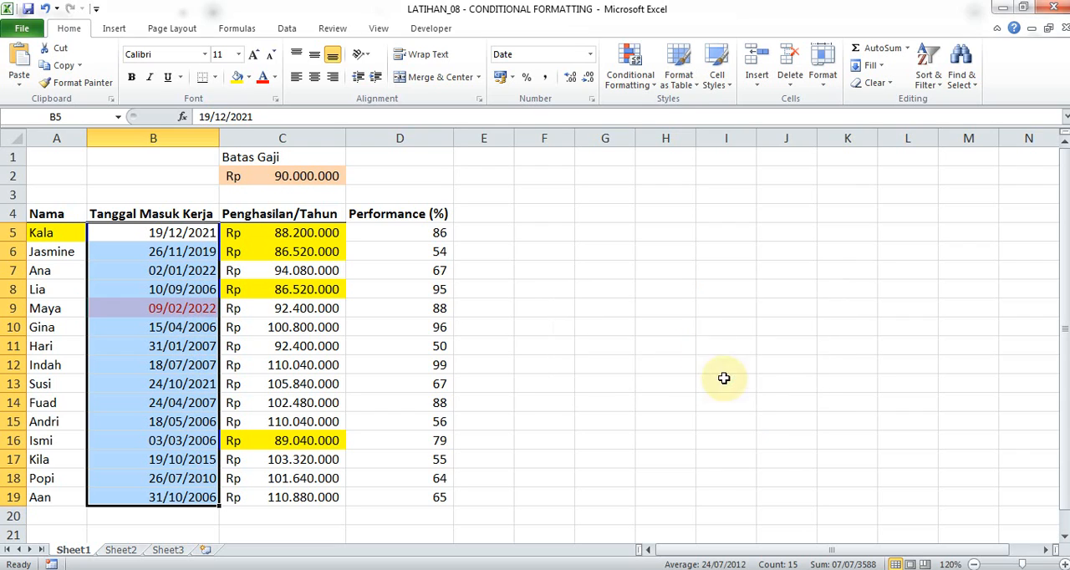
pyautogui.click(639, 64)
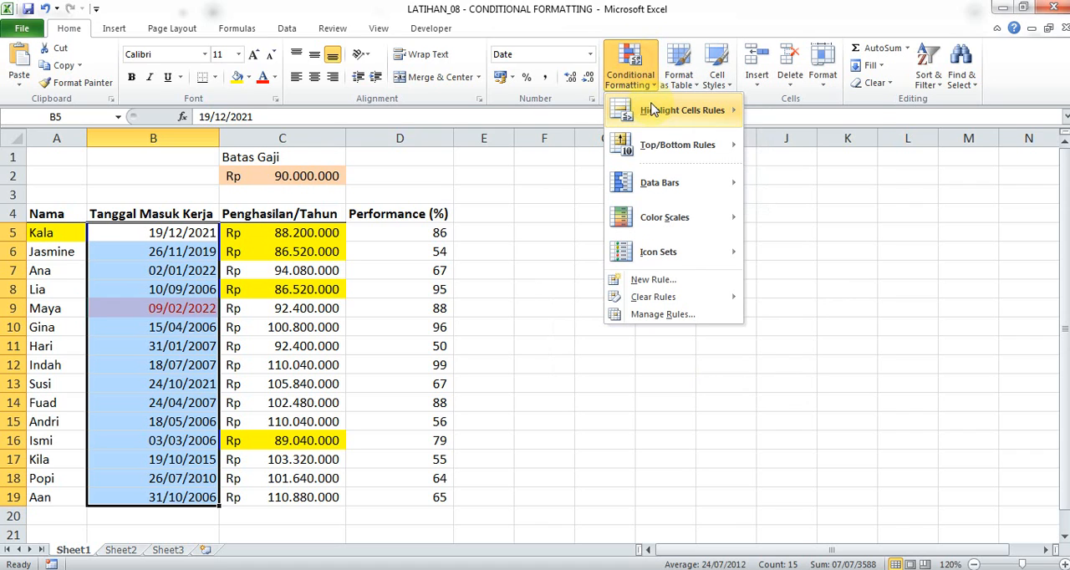
pyautogui.moveTo(648, 111)
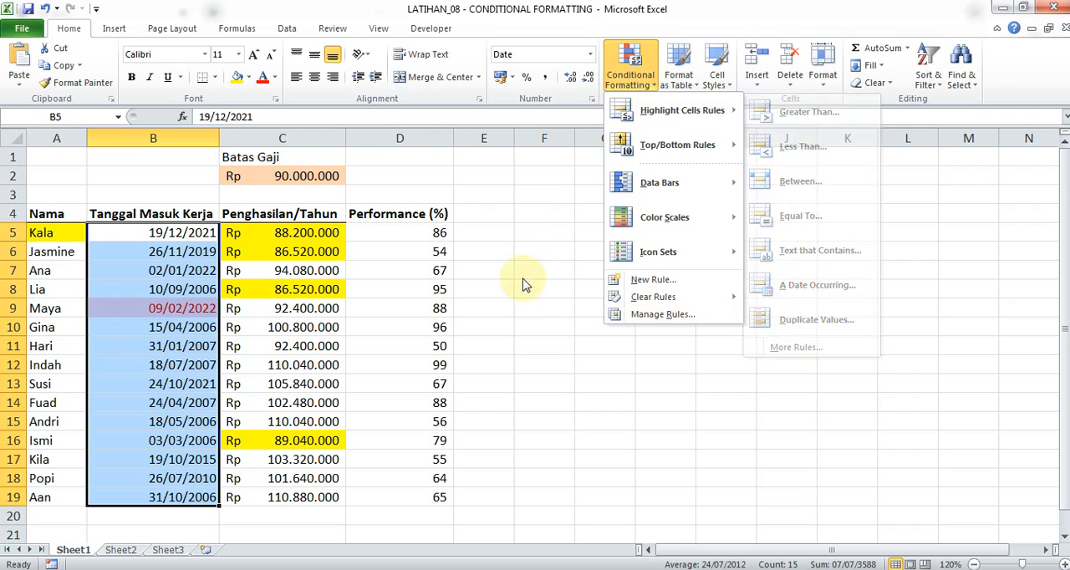
pyautogui.moveTo(703, 110)
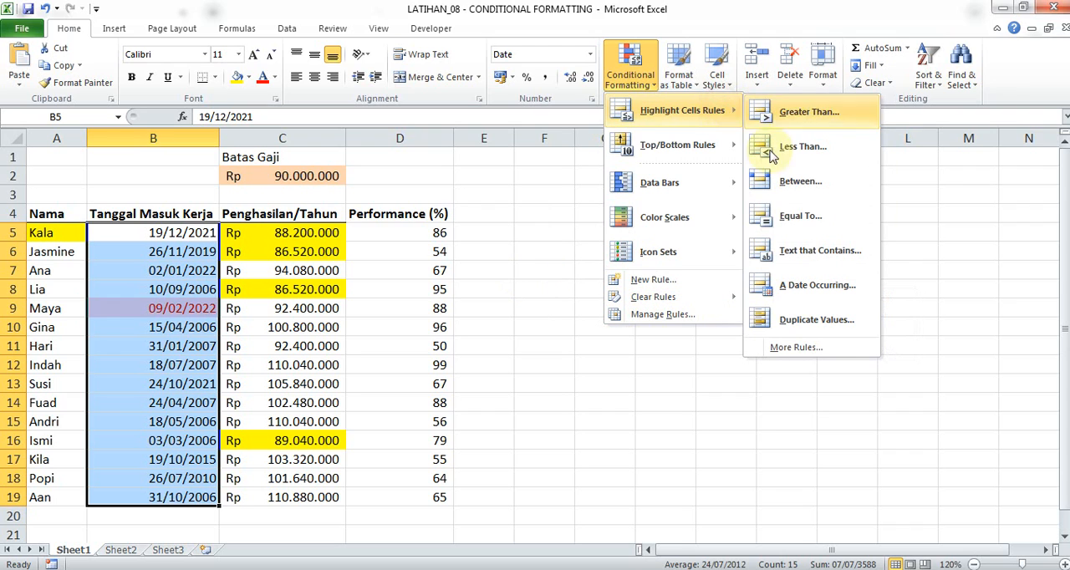
pyautogui.click(511, 285)
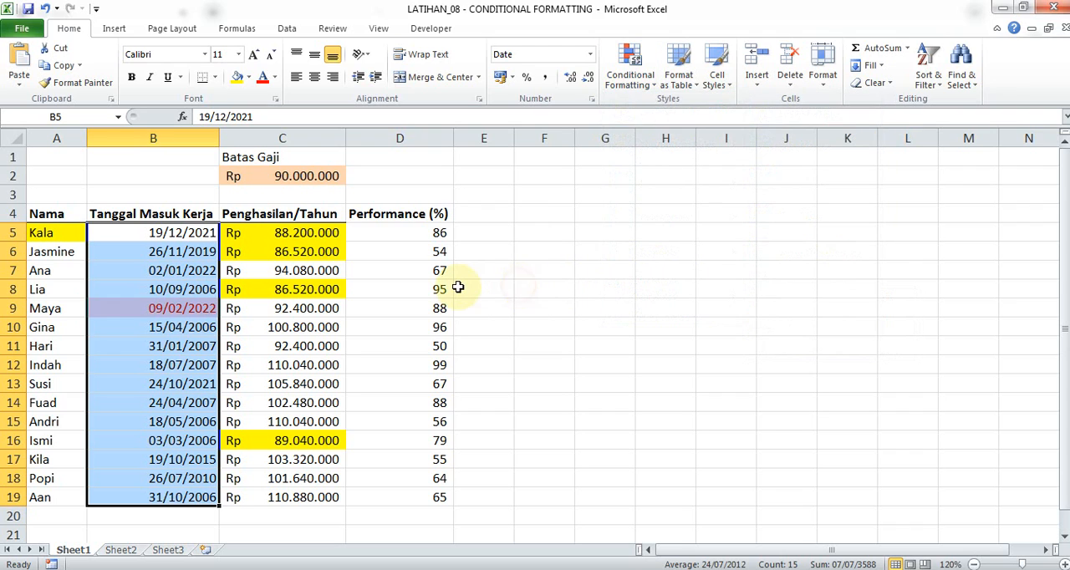
pyautogui.click(466, 288)
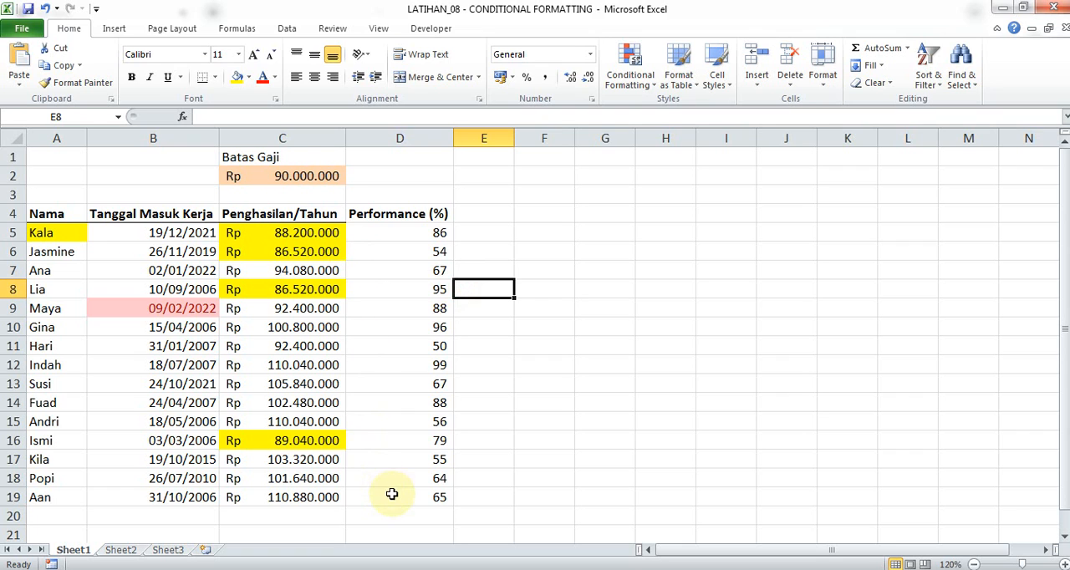
pyautogui.moveTo(392, 494); pyautogui.dragTo(22, 148)
pyautogui.click(521, 266)
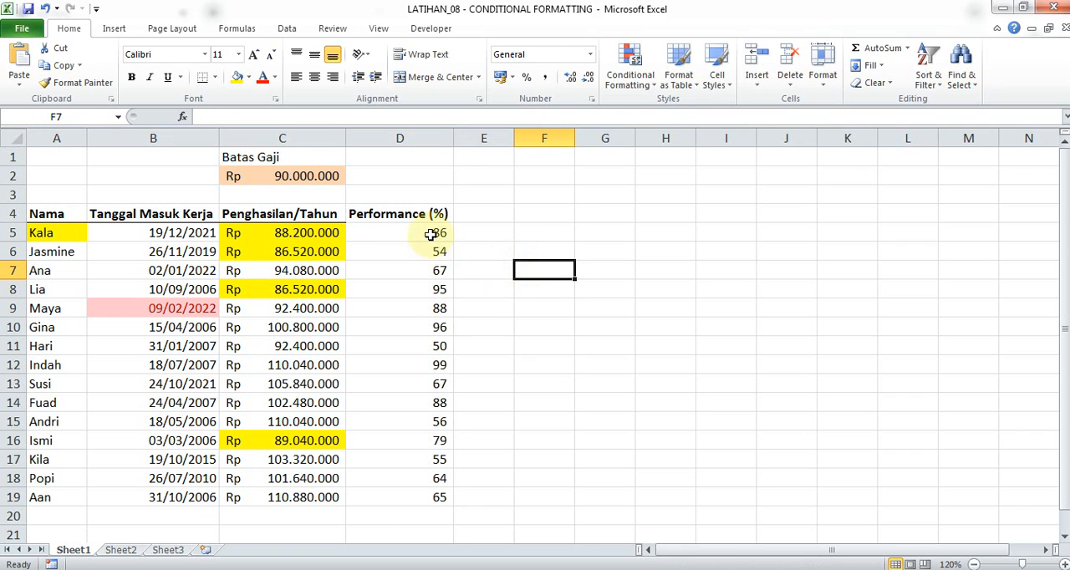
# Select the Performance (%) range D5:D20 and try a Duplicate Values rule with Light Red Fill with Dark Red Text, then cancel it.
pyautogui.moveTo(430, 235); pyautogui.dragTo(421, 513)
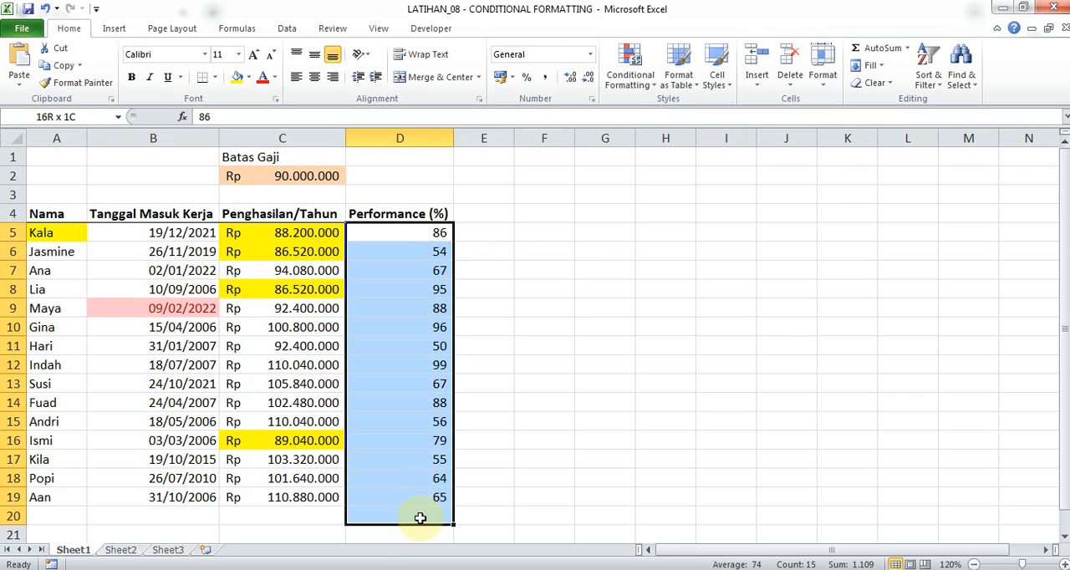
pyautogui.click(620, 83)
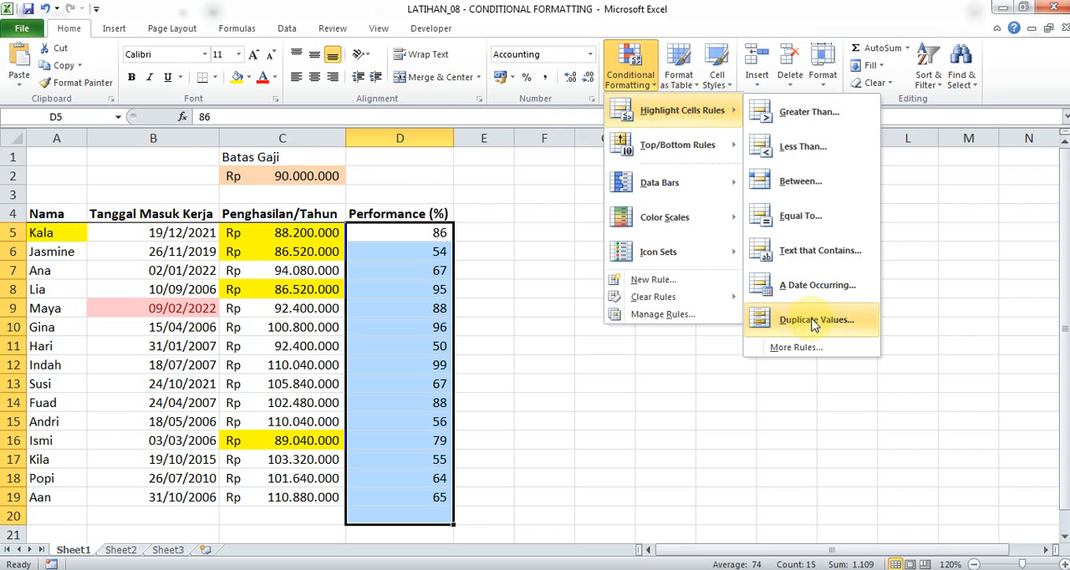
pyautogui.click(813, 321)
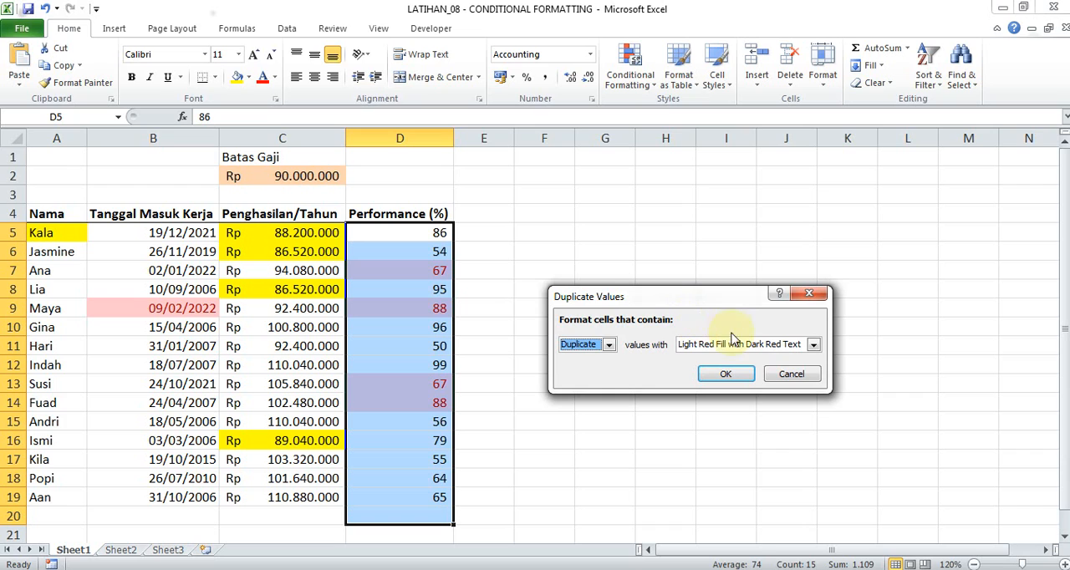
pyautogui.click(786, 376)
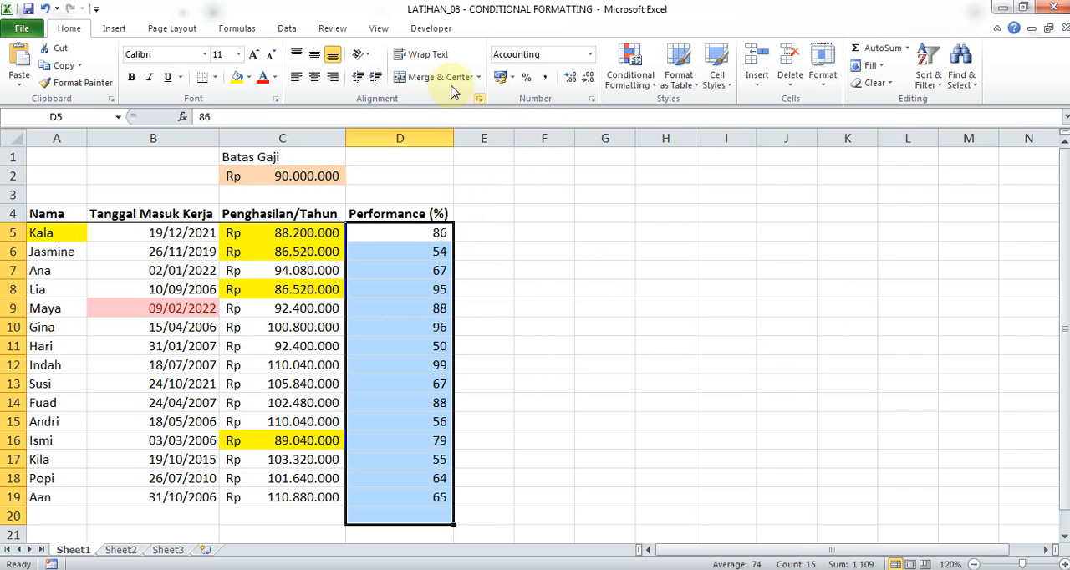
pyautogui.click(287, 31)
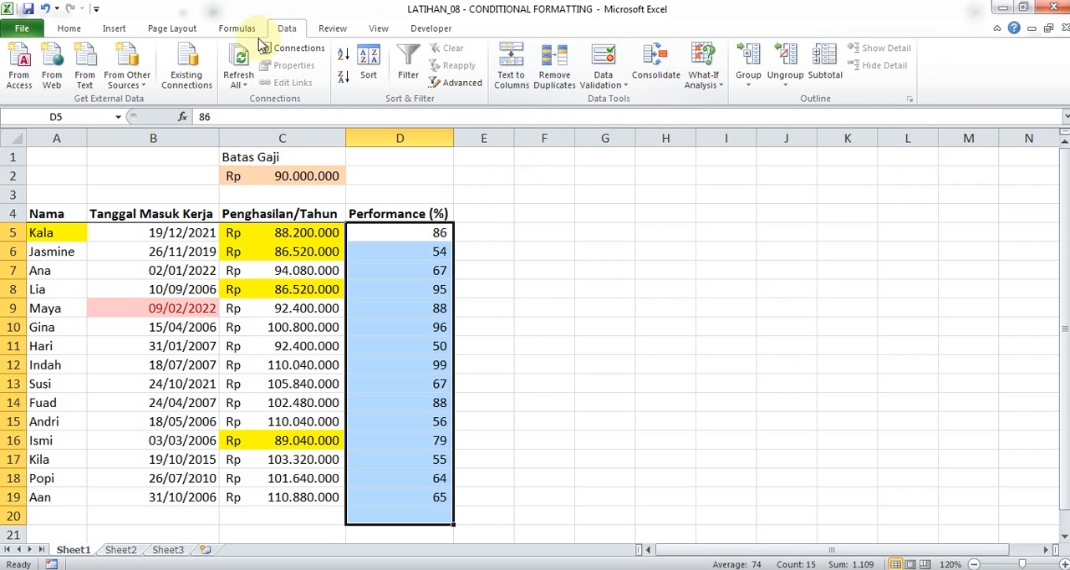
pyautogui.click(85, 32)
pyautogui.click(631, 72)
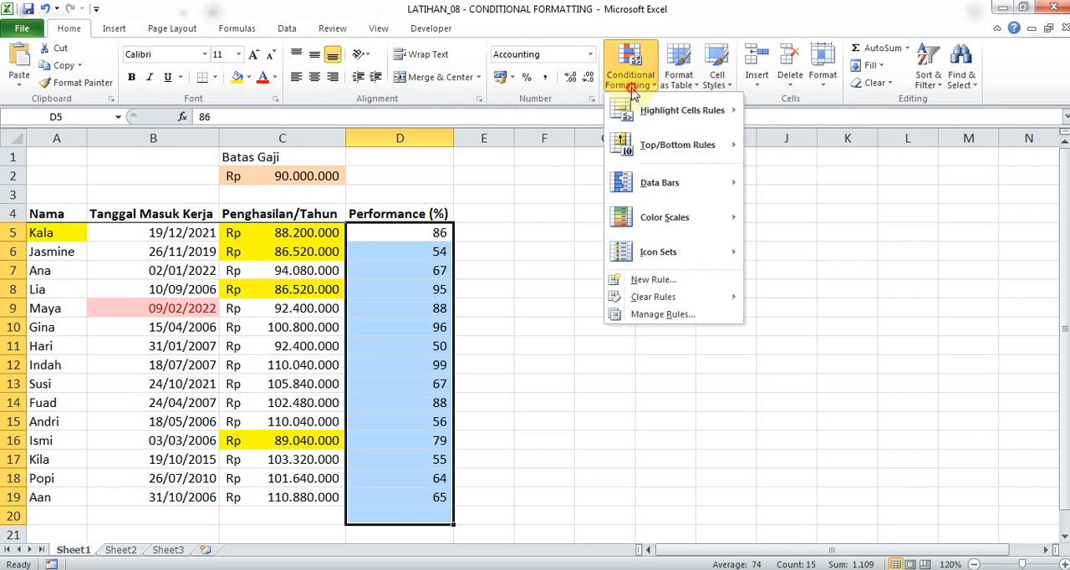
pyautogui.moveTo(673, 112)
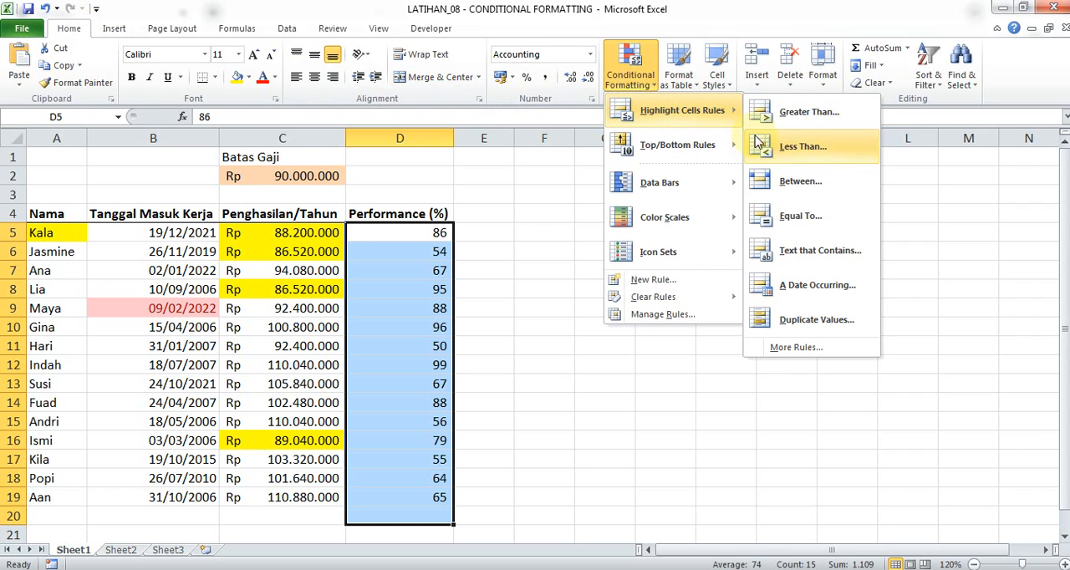
pyautogui.click(820, 347)
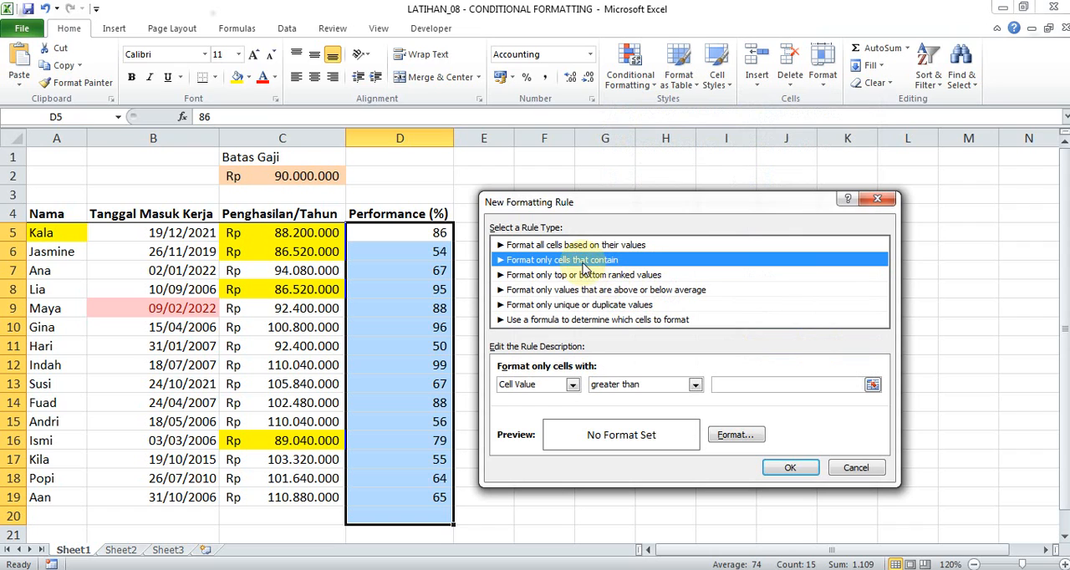
pyautogui.click(878, 198)
# Try a Top 10 Items rule on the Performance (%) range and browse its custom format options, then cancel it.
pyautogui.click(649, 84)
pyautogui.click(664, 146)
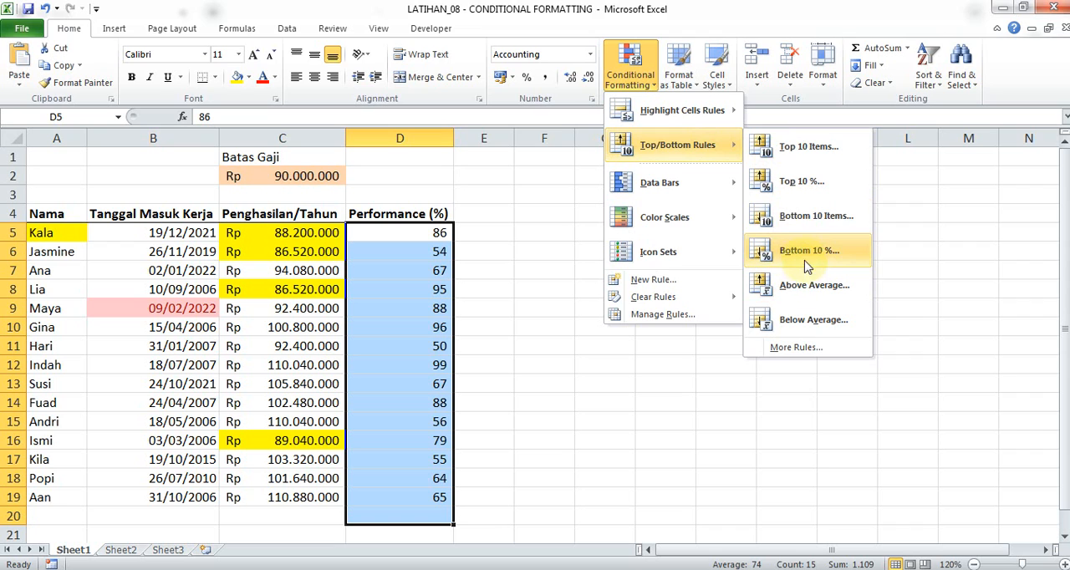
pyautogui.click(771, 150)
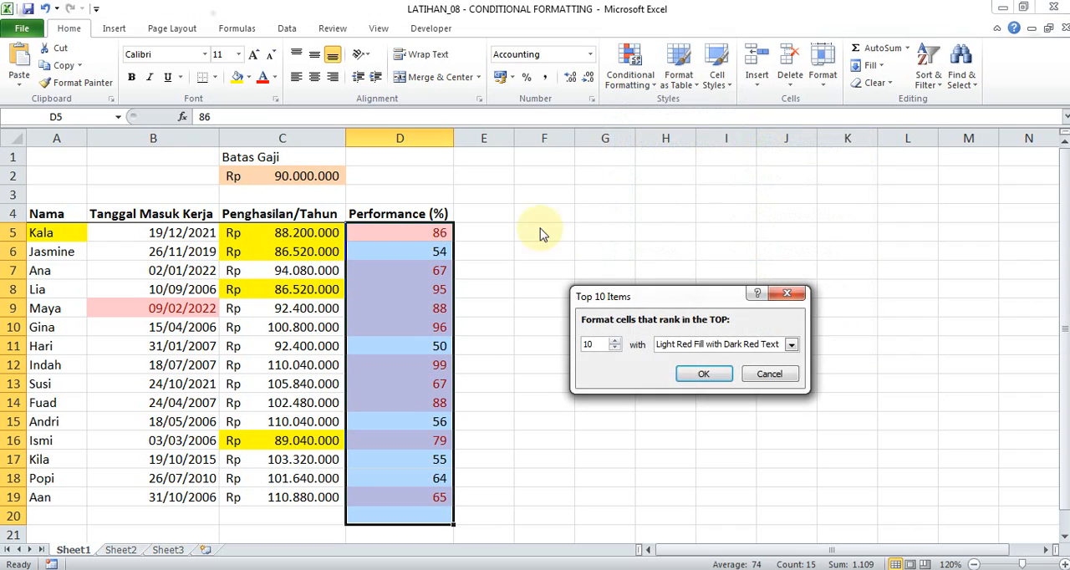
pyautogui.click(669, 351)
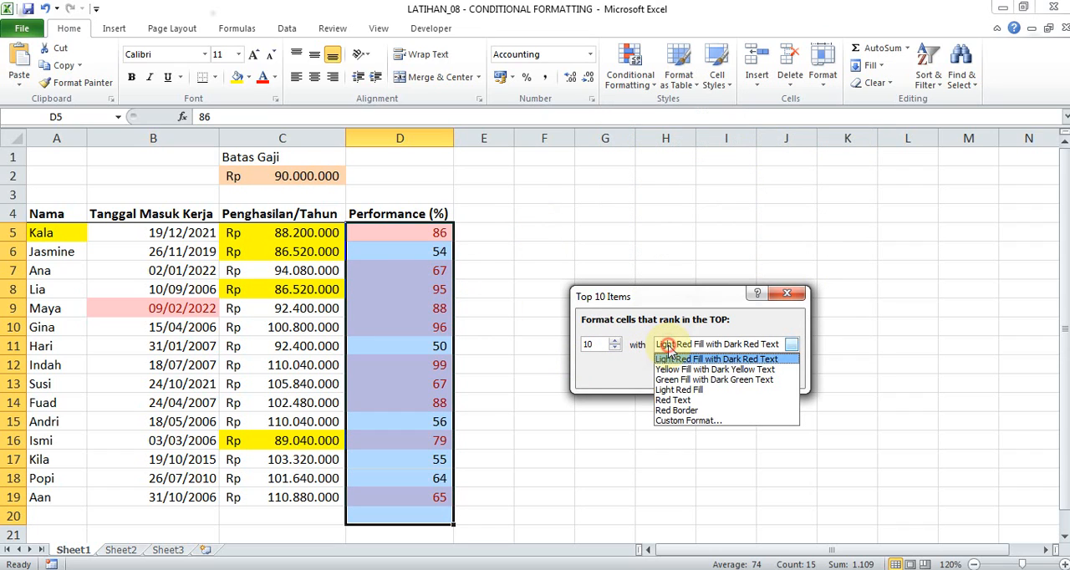
pyautogui.click(687, 420)
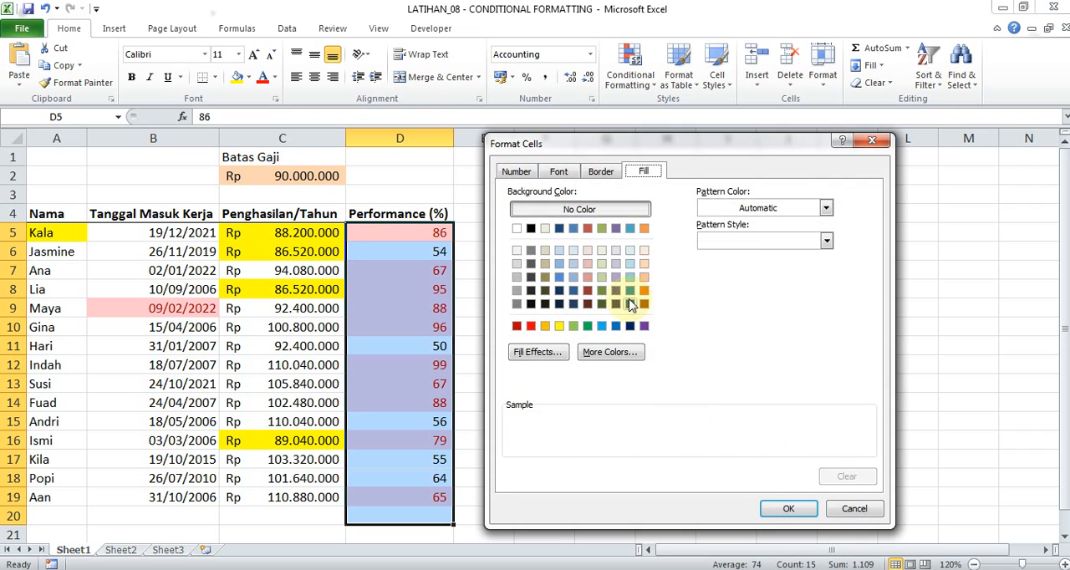
pyautogui.click(601, 171)
pyautogui.click(558, 172)
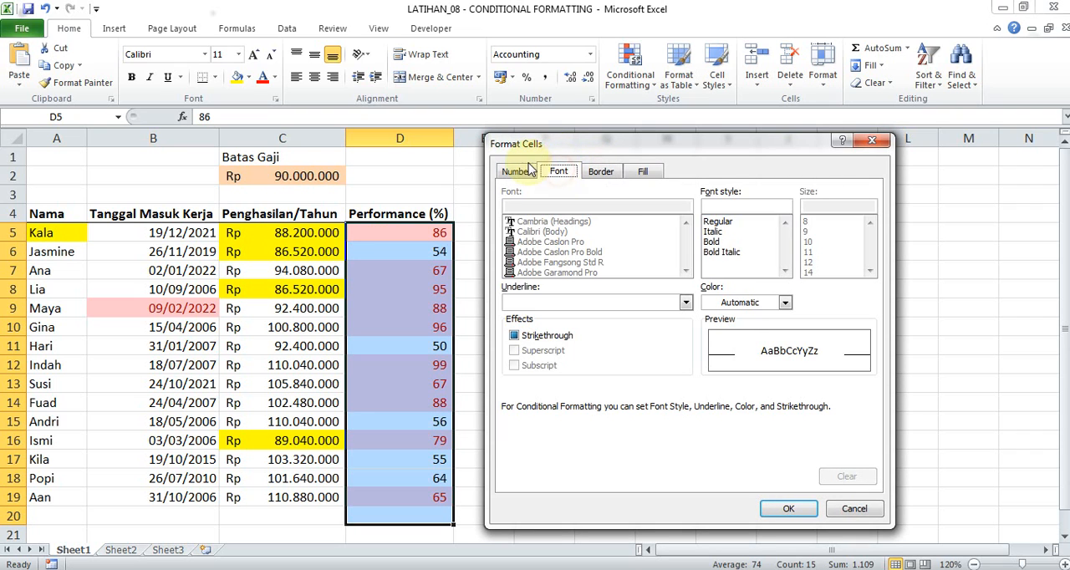
pyautogui.click(529, 169)
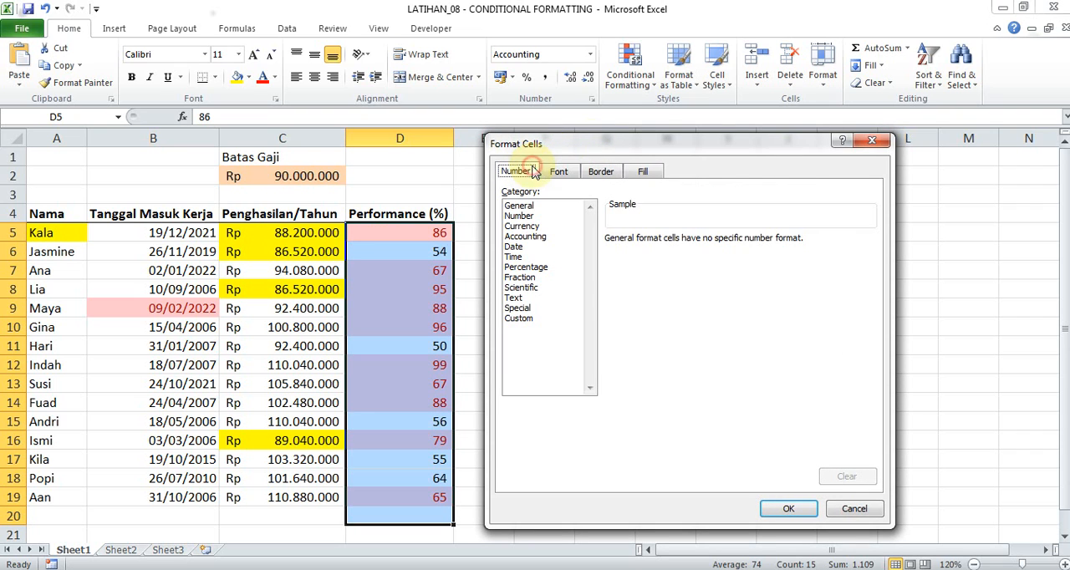
pyautogui.click(872, 139)
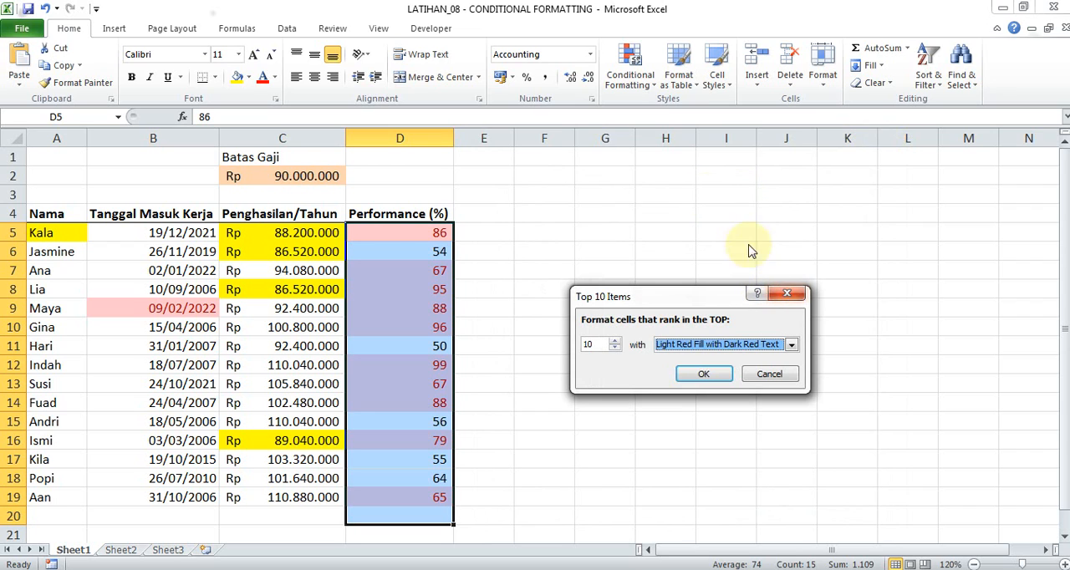
pyautogui.click(784, 290)
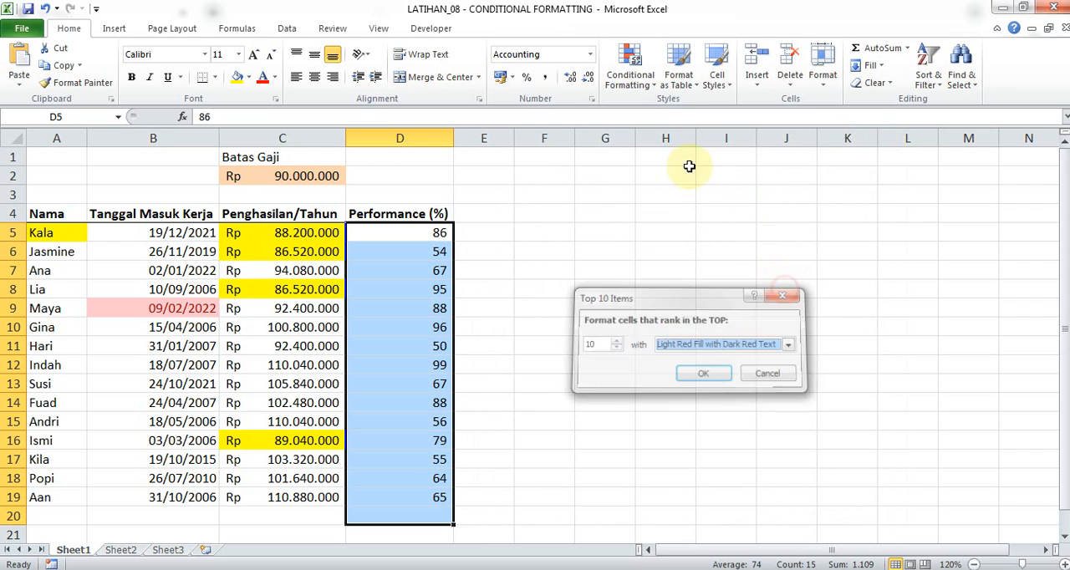
# Create a top-ranked values rule for the top 5 Performance (%) values without setting a format.
pyautogui.click(640, 76)
pyautogui.moveTo(656, 105)
pyautogui.moveTo(676, 146)
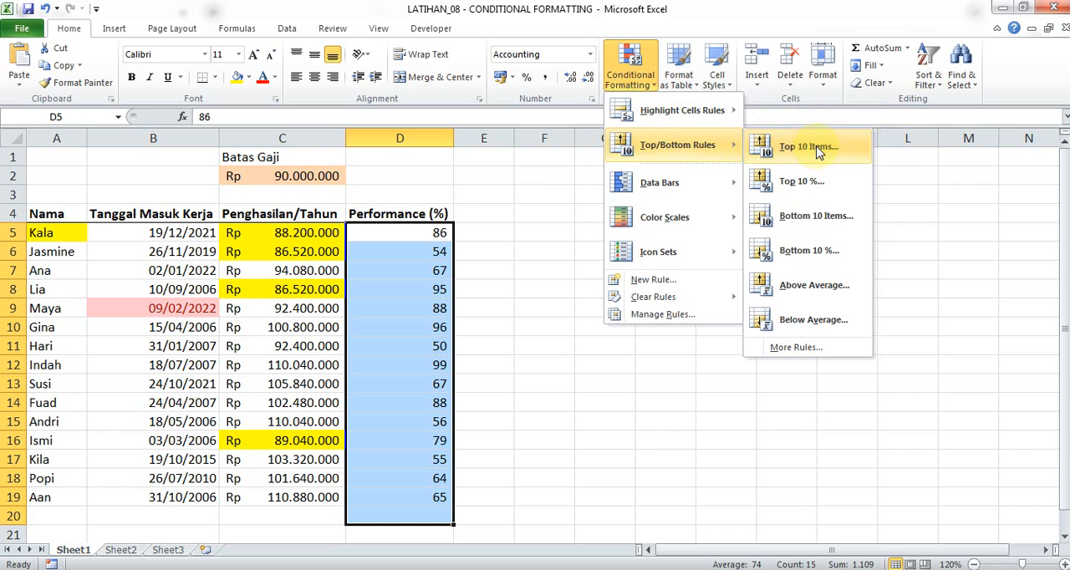
pyautogui.click(795, 346)
pyautogui.doubleClick(629, 384)
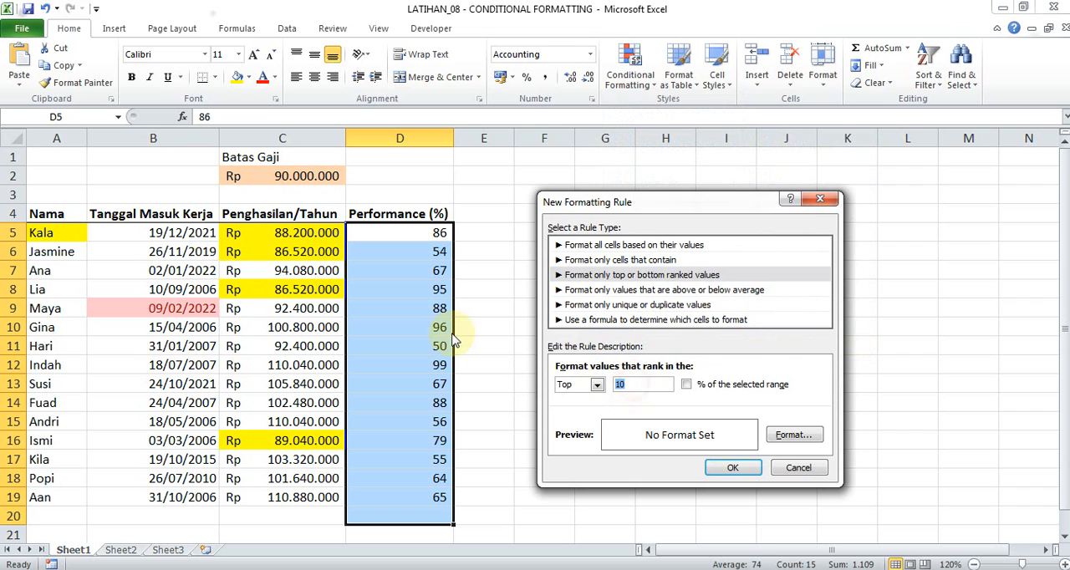
pyautogui.write('5')
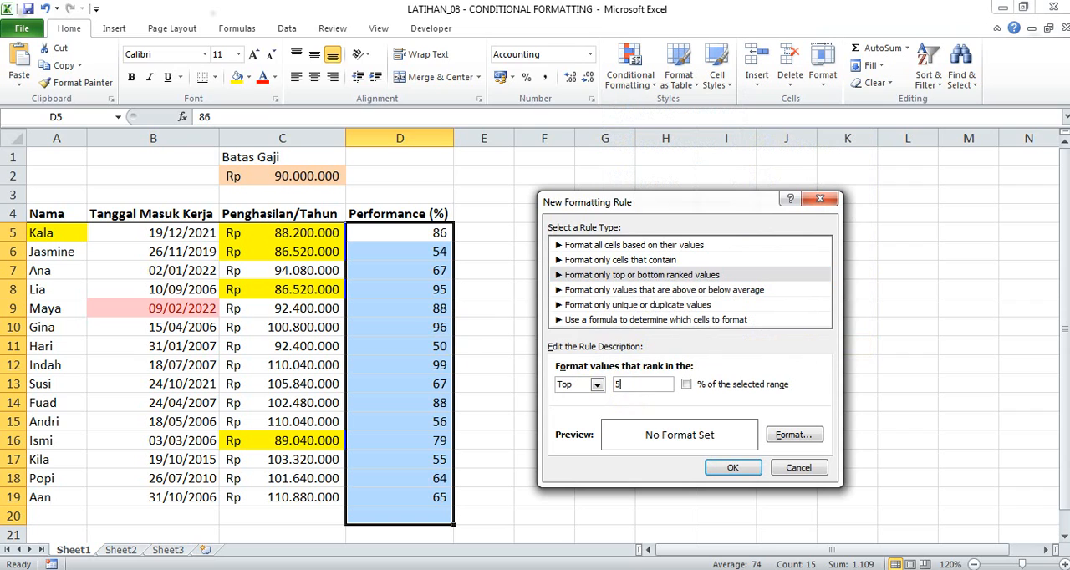
pyautogui.click(733, 469)
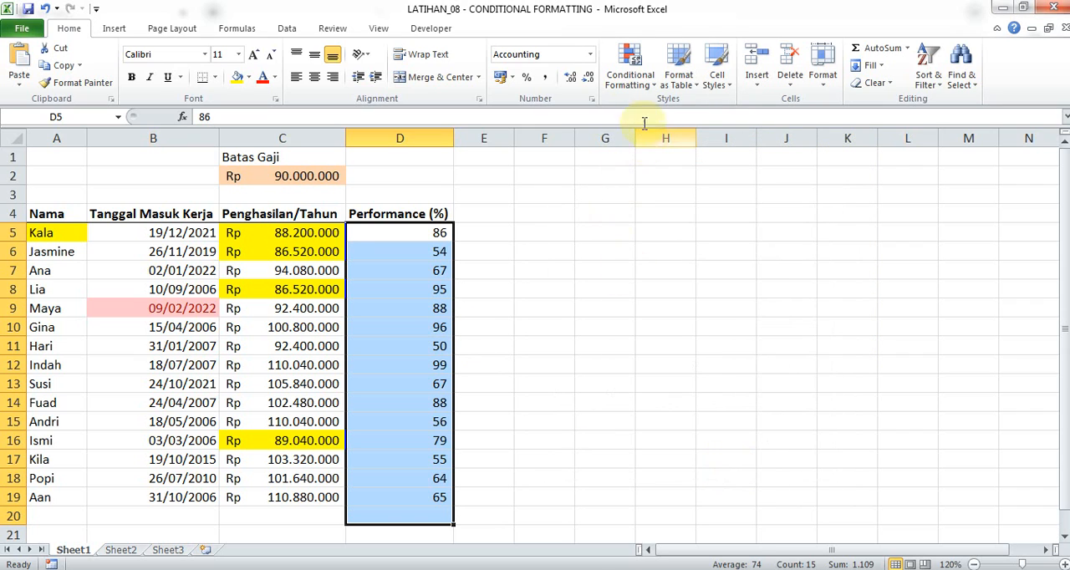
pyautogui.click(629, 79)
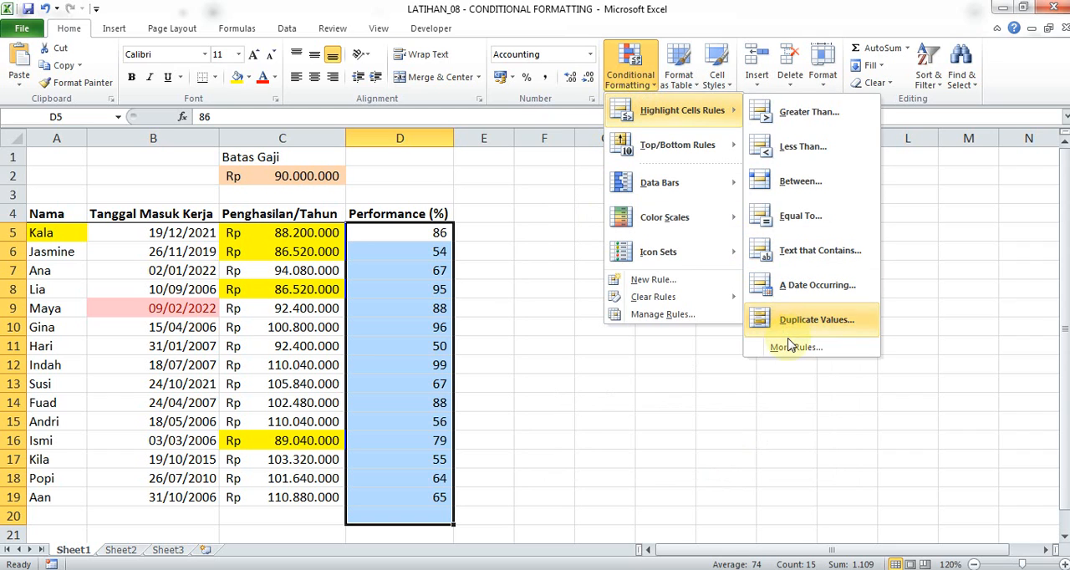
pyautogui.click(790, 346)
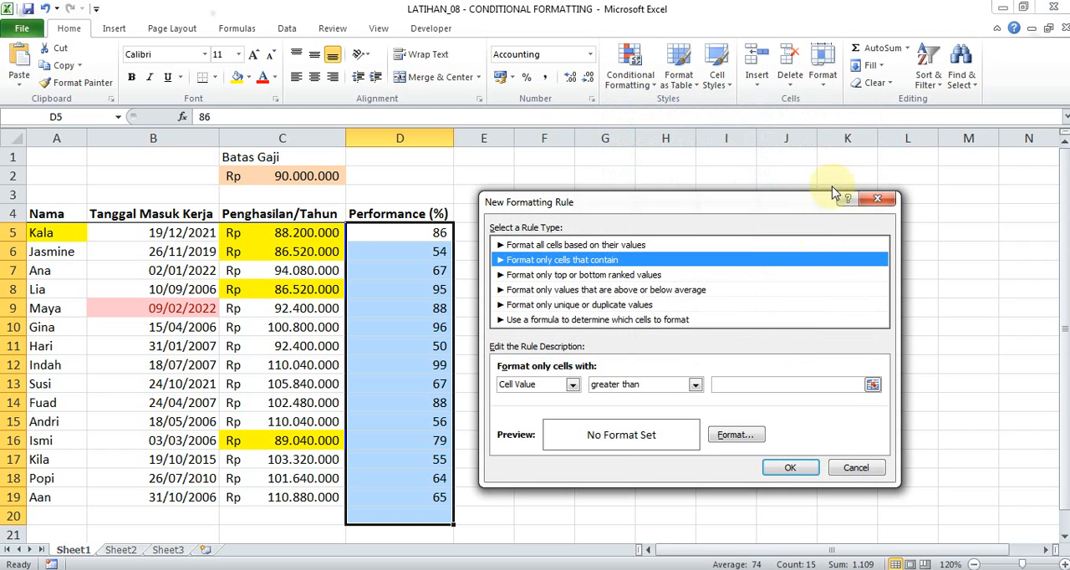
pyautogui.click(877, 198)
# Create a top-ranked values rule that highlights the top 5 Performance (%) values with a yellow fill.
pyautogui.click(633, 65)
pyautogui.moveTo(677, 147)
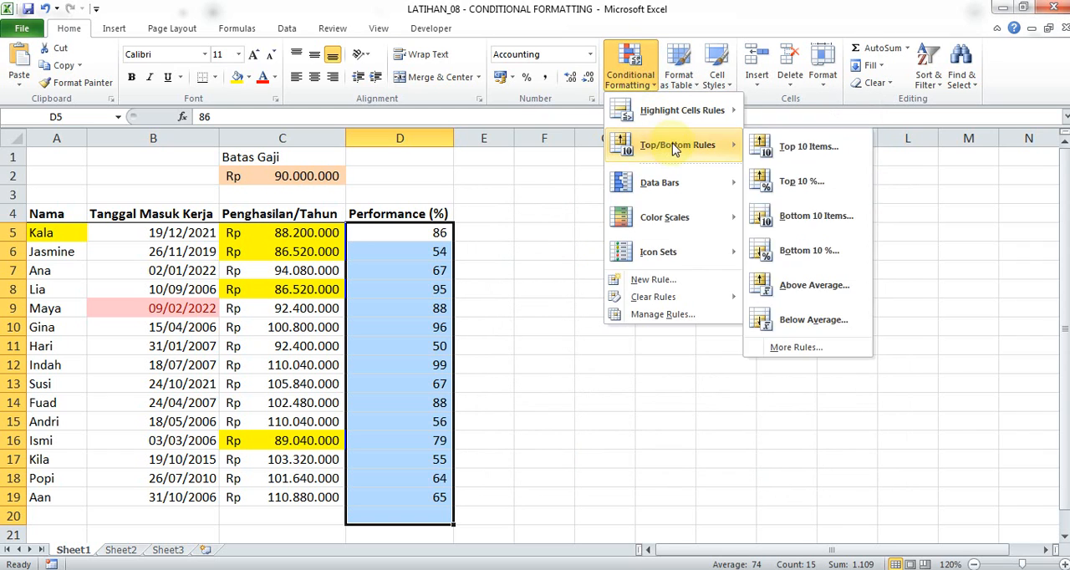
pyautogui.click(796, 348)
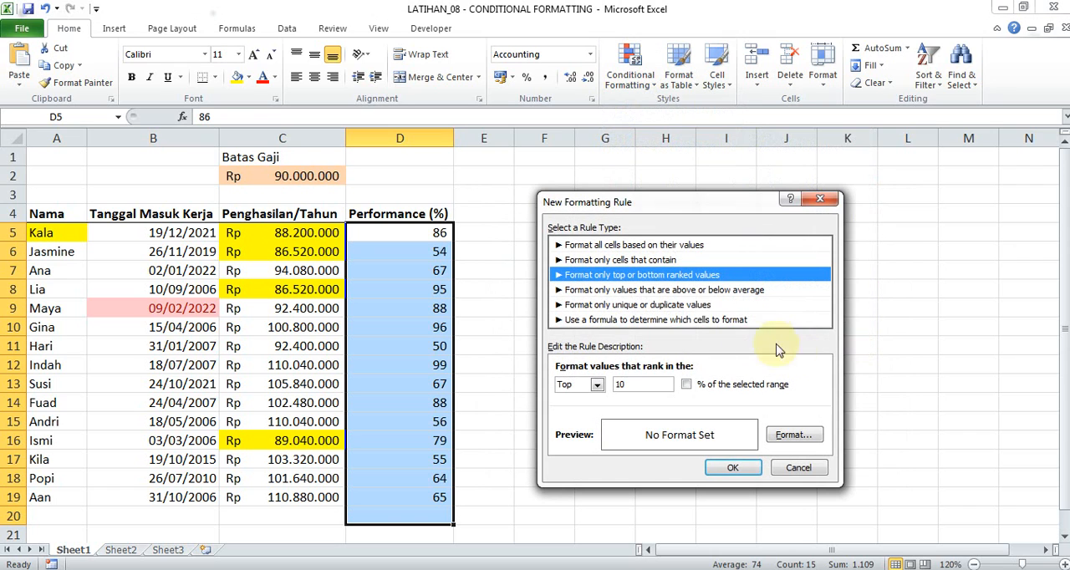
pyautogui.doubleClick(642, 383)
pyautogui.write('5')
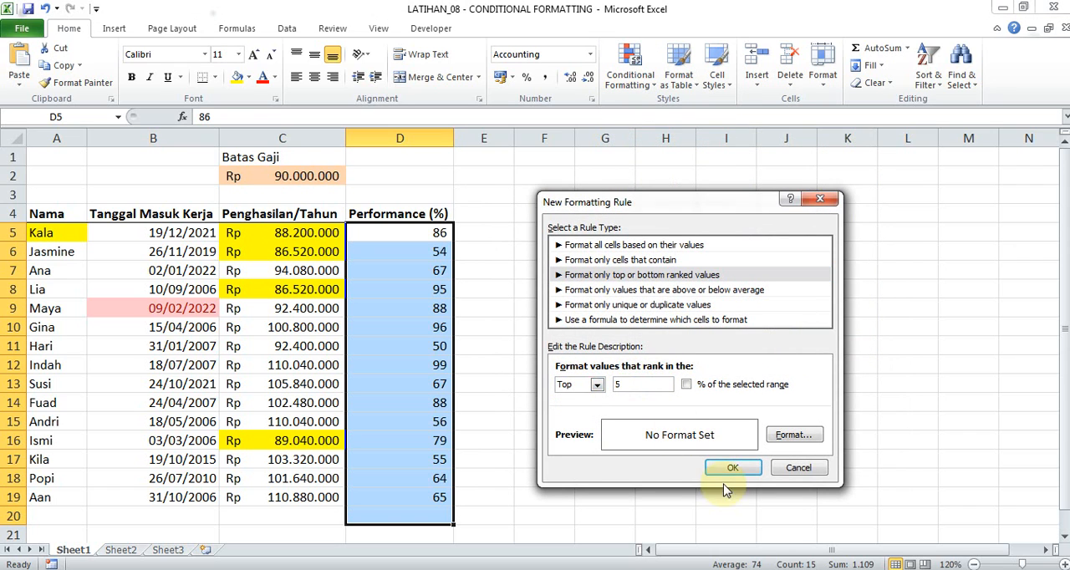
pyautogui.click(787, 435)
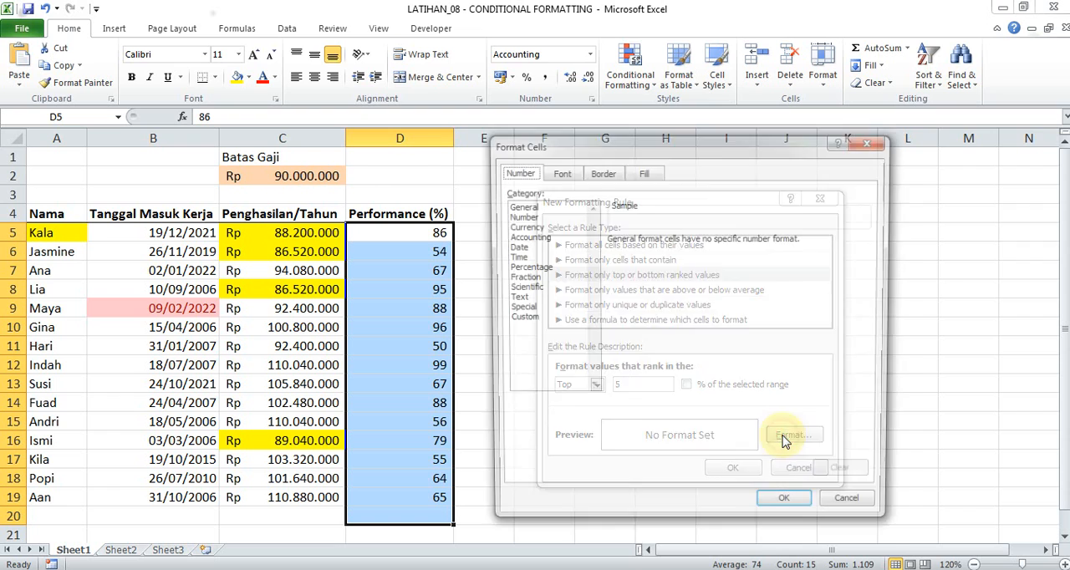
pyautogui.click(638, 172)
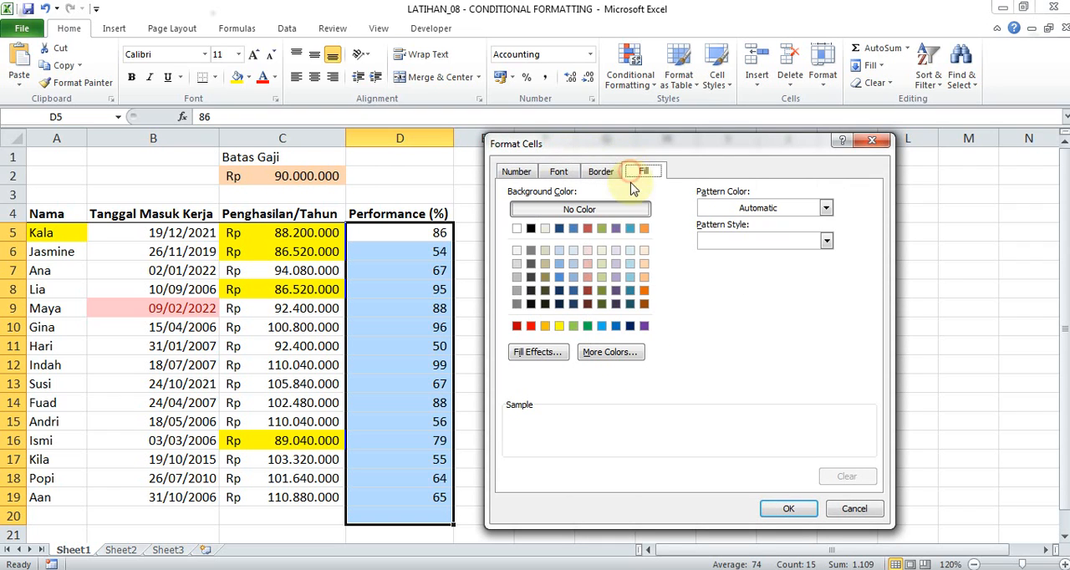
pyautogui.click(560, 326)
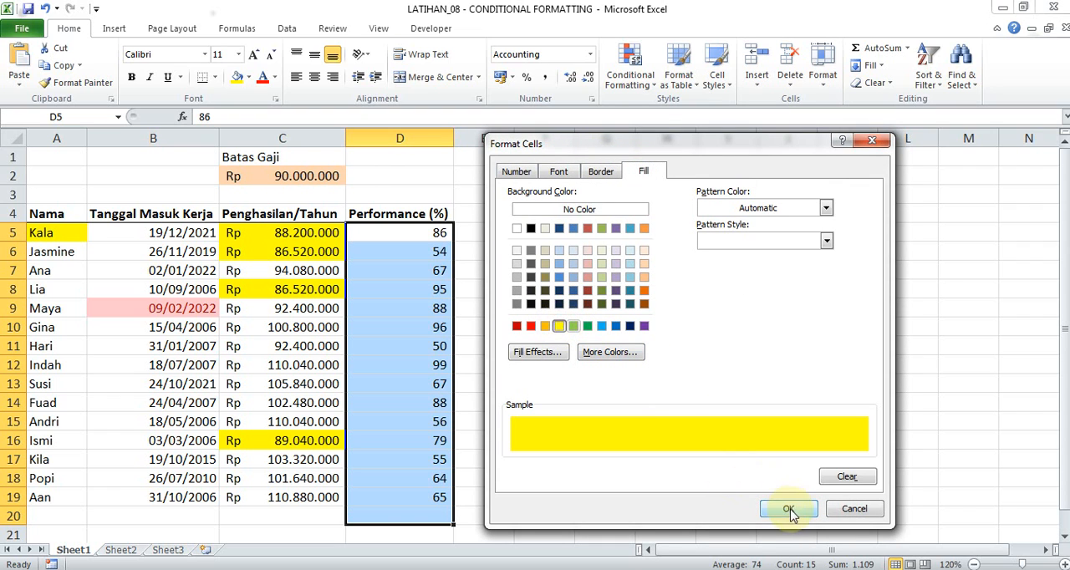
pyautogui.click(790, 509)
pyautogui.click(742, 470)
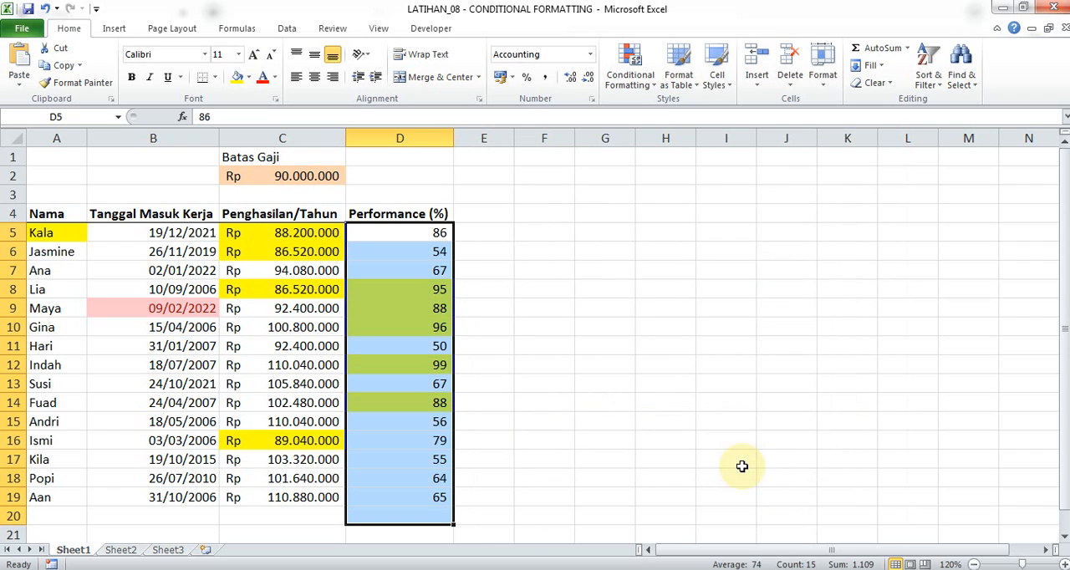
# Try a top-ranked values rule using the top 10 % of the selected Performance (%) range, then cancel it.
pyautogui.click(631, 71)
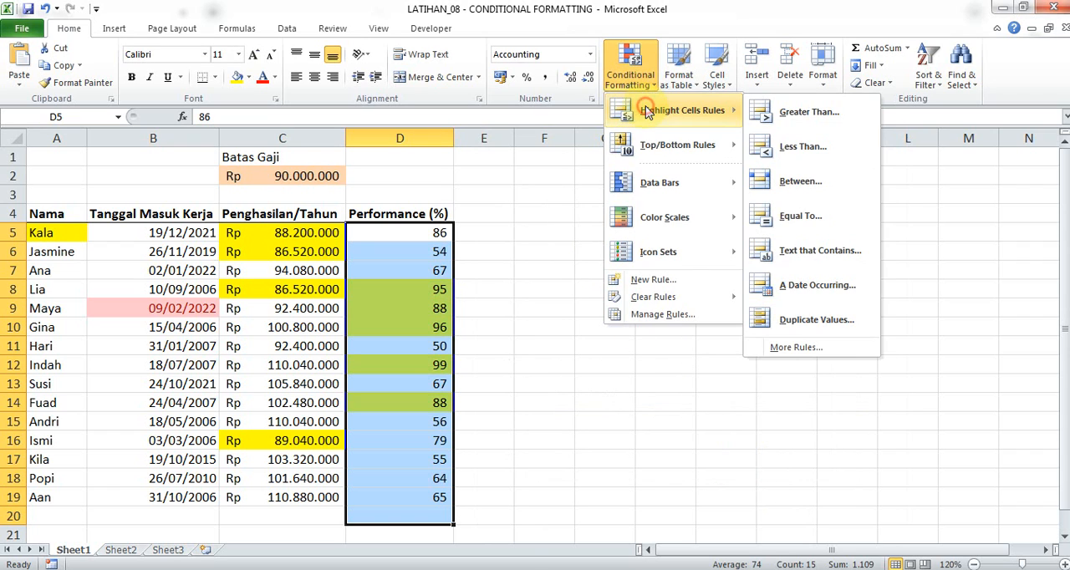
pyautogui.moveTo(686, 145)
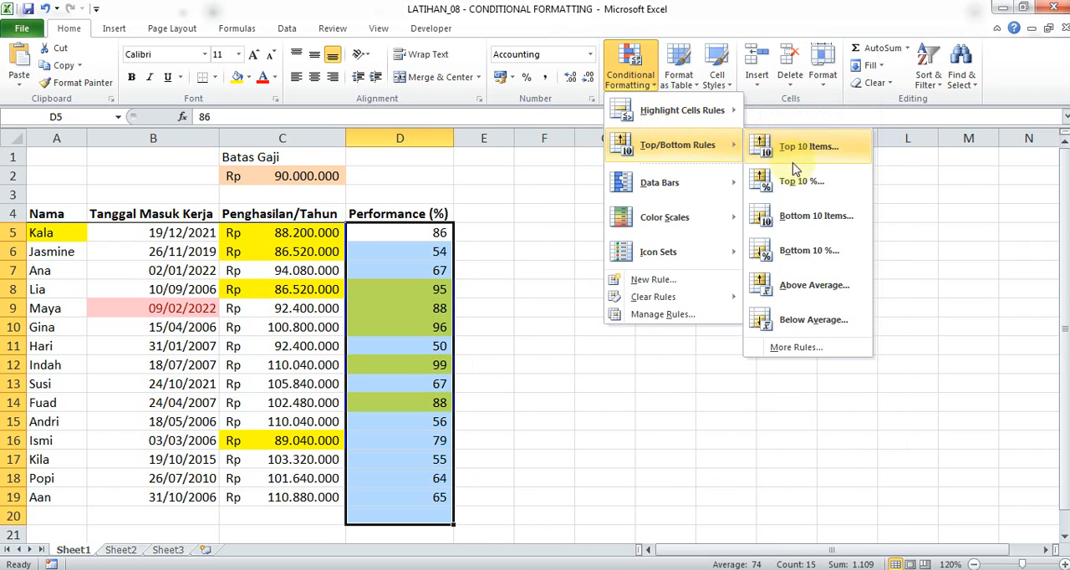
pyautogui.click(799, 348)
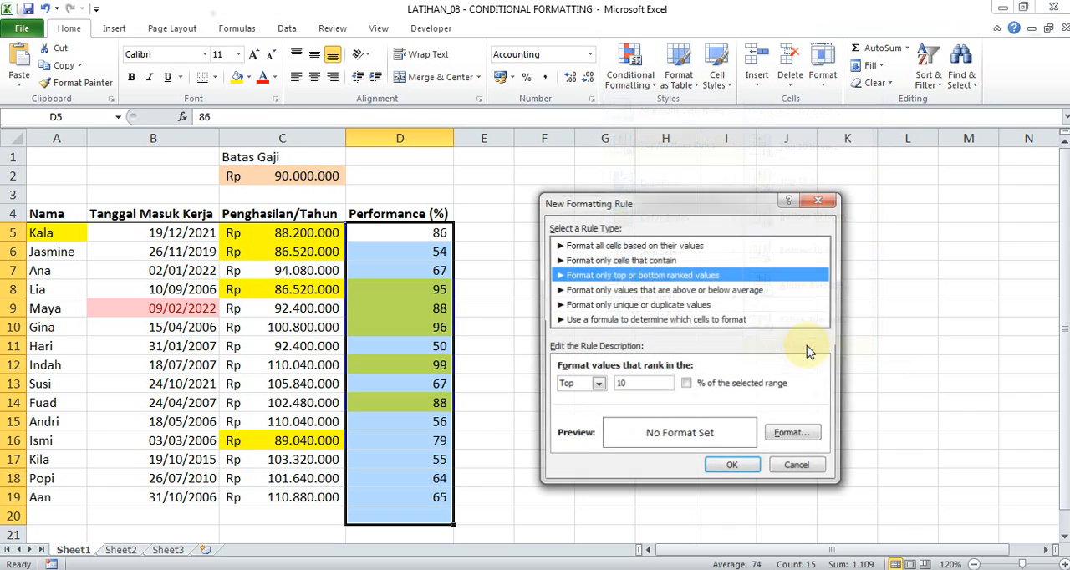
pyautogui.click(689, 388)
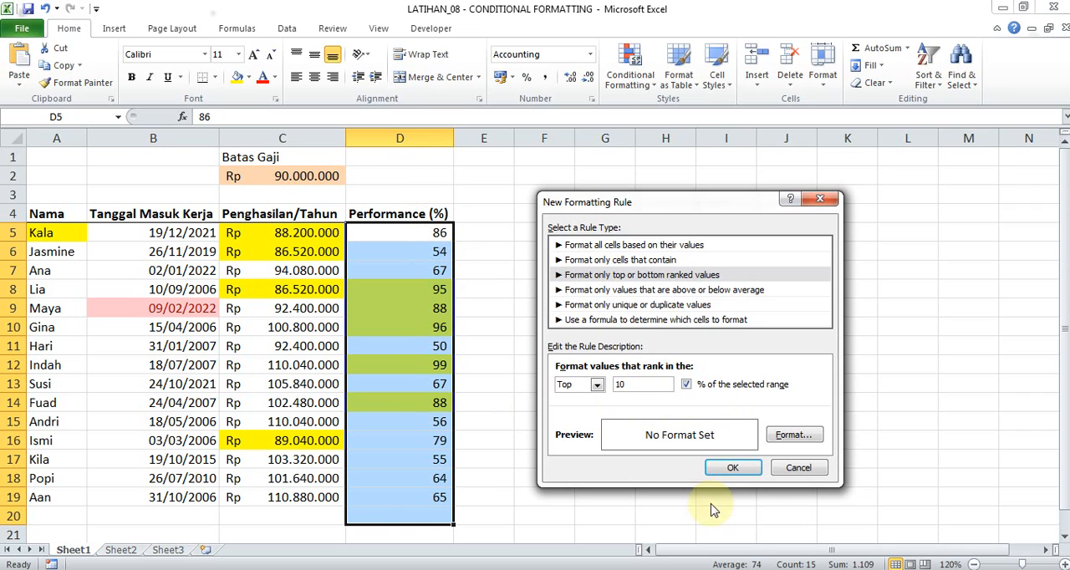
pyautogui.click(792, 468)
# Apply blue gradient-fill data bars to the Performance (%) range D5:D20.
pyautogui.click(629, 74)
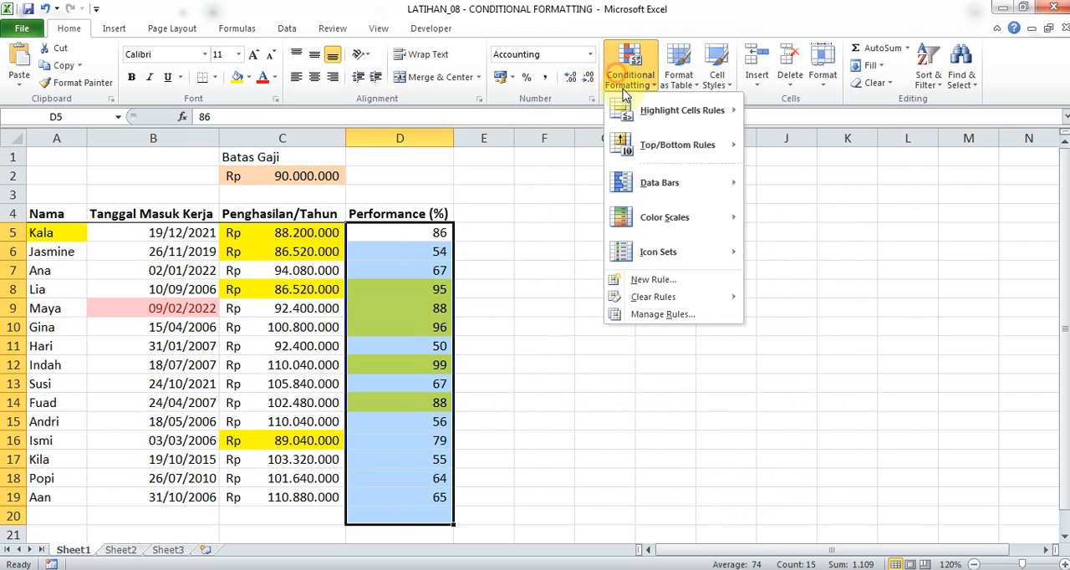
pyautogui.moveTo(665, 190)
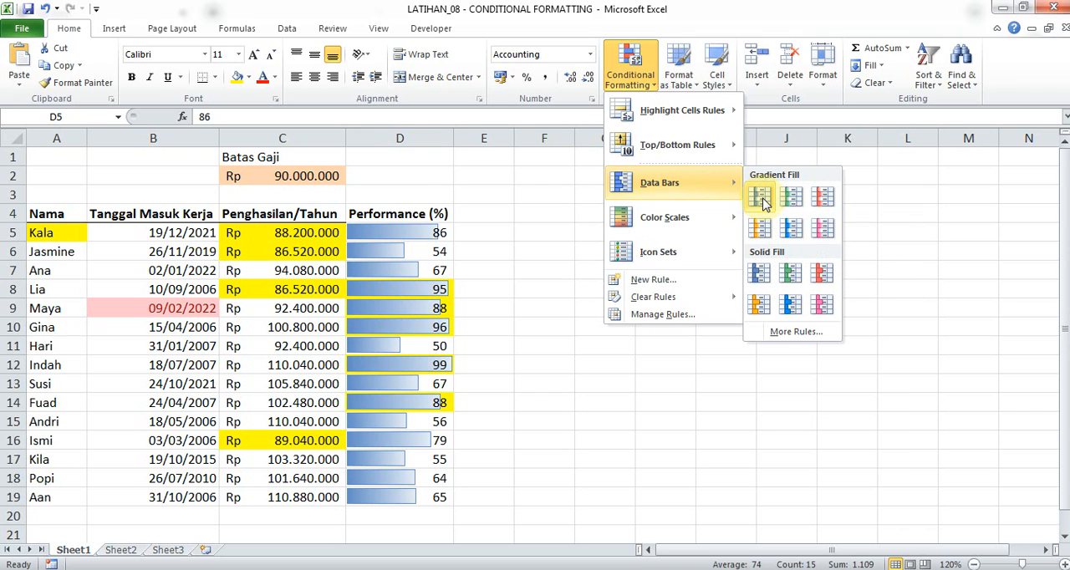
pyautogui.click(761, 199)
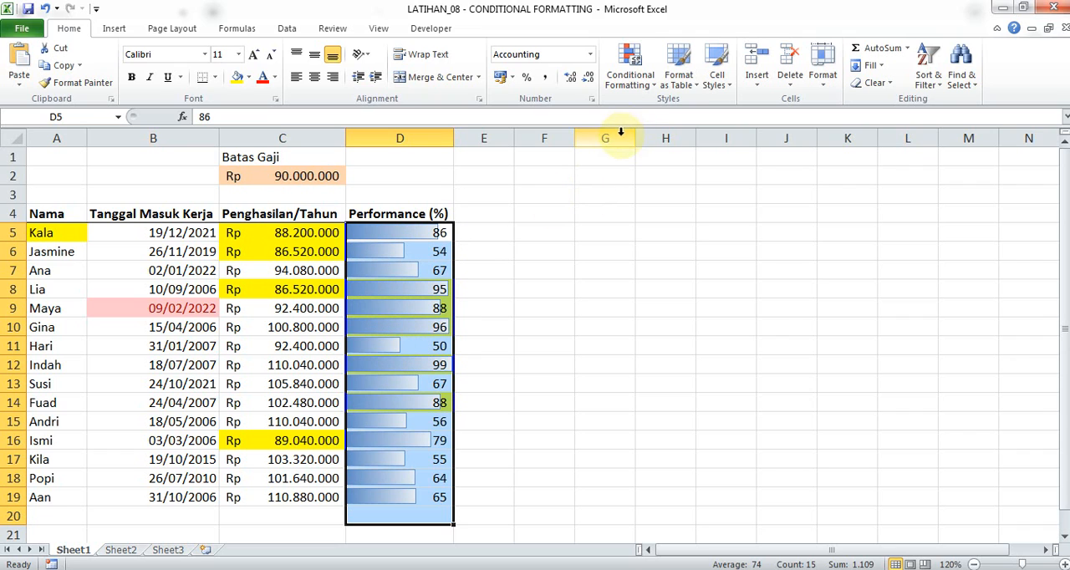
# Delete both Top 5 rules from the Performance (%) range, keep the Data Bar rule and apply the change.
pyautogui.click(647, 75)
pyautogui.press('Escape')
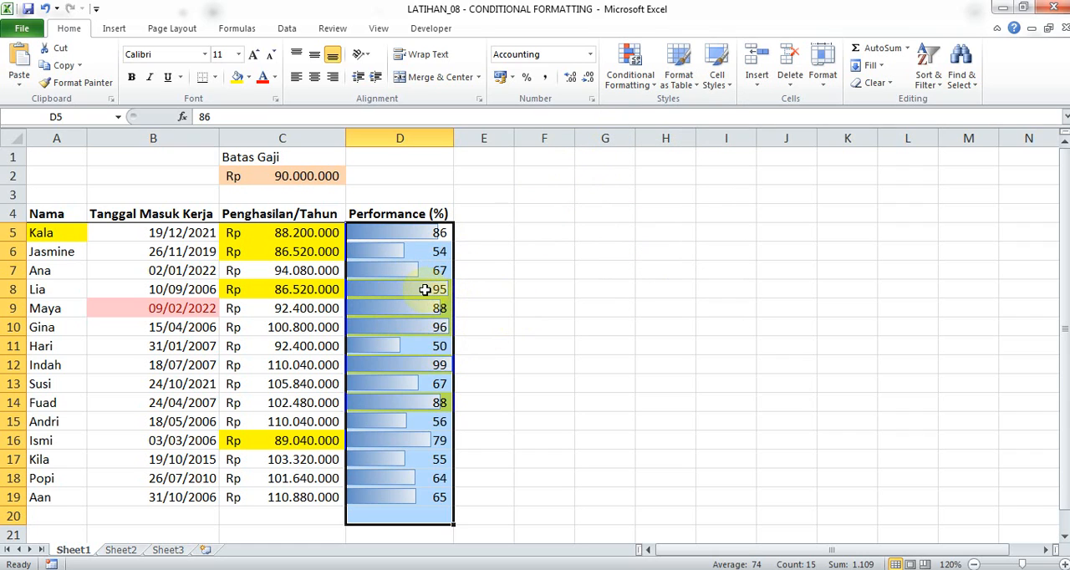
pyautogui.click(632, 82)
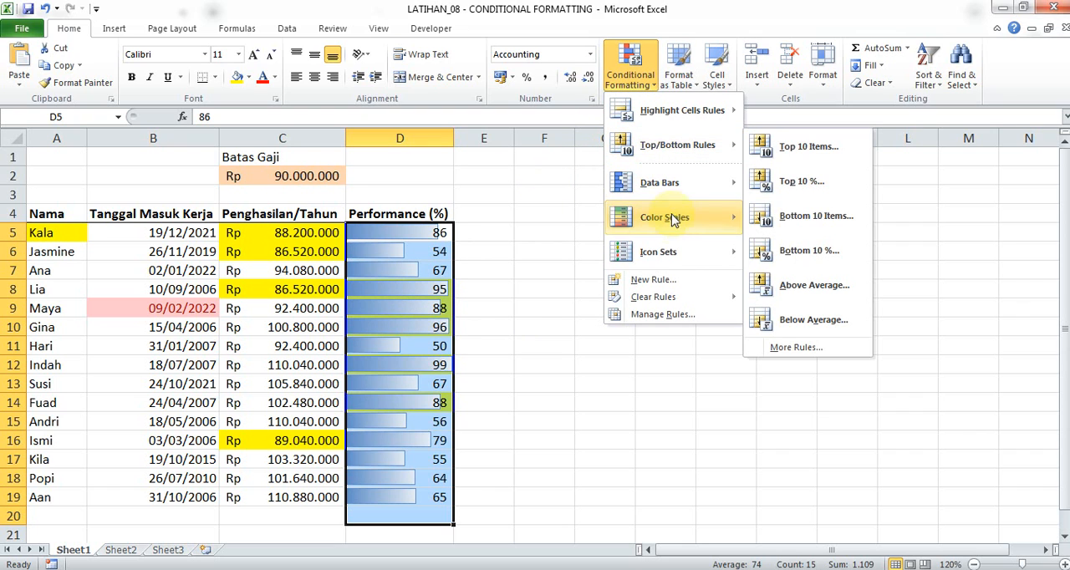
pyautogui.click(683, 316)
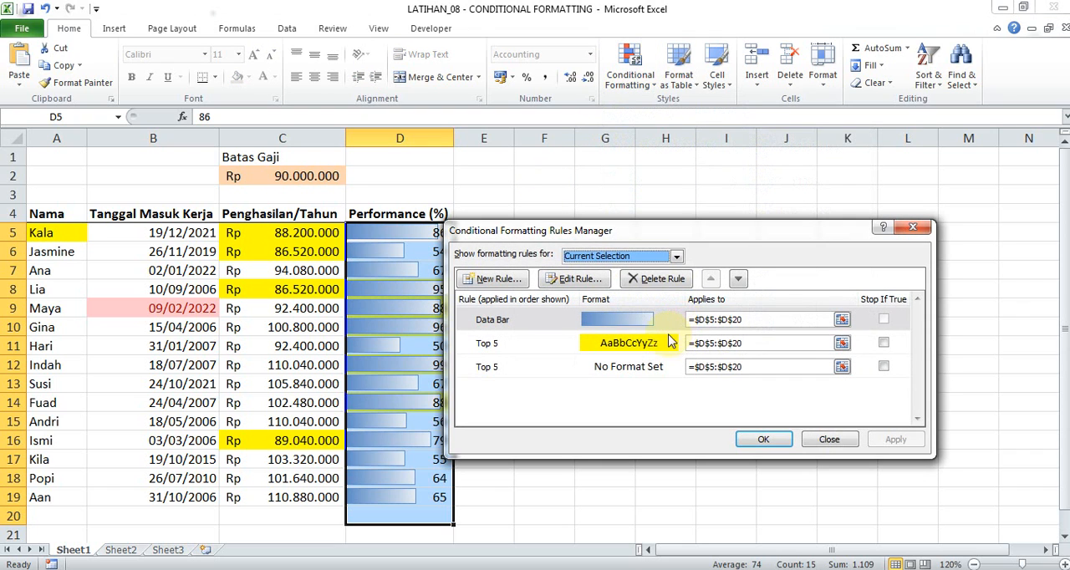
pyautogui.click(640, 348)
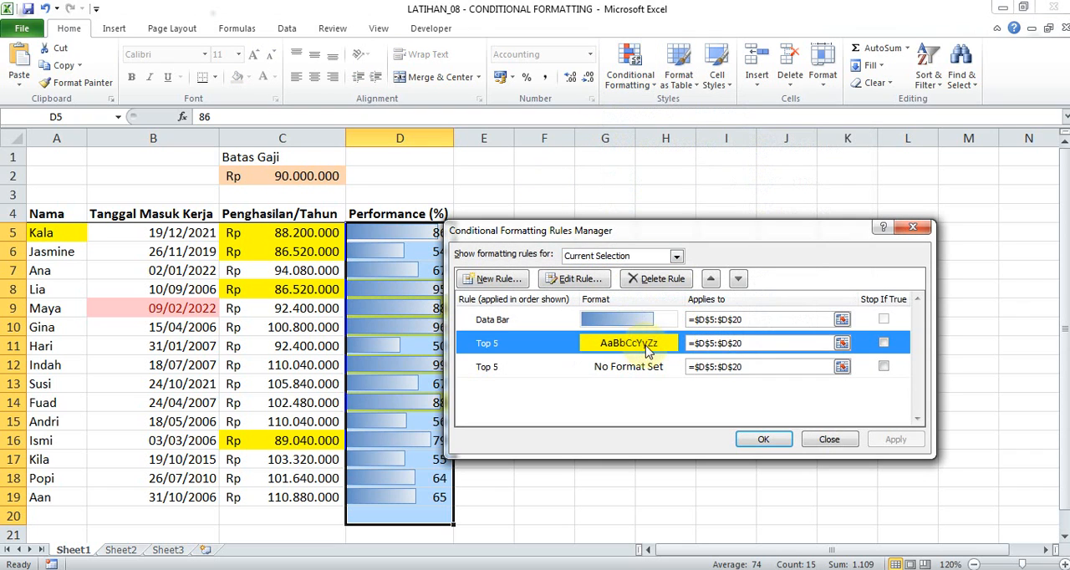
pyautogui.click(650, 281)
pyautogui.click(641, 344)
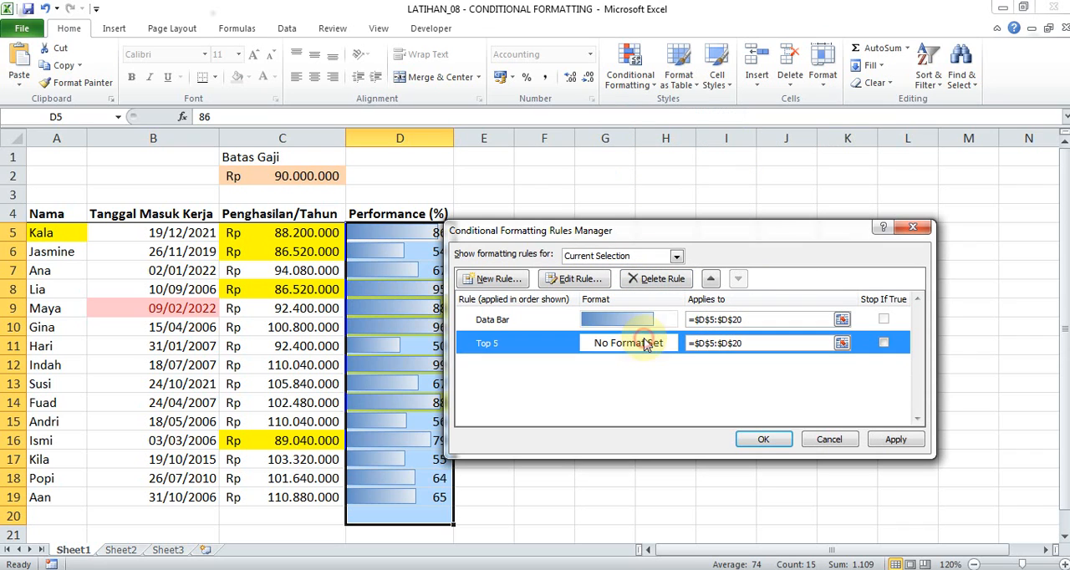
pyautogui.click(659, 283)
pyautogui.click(757, 439)
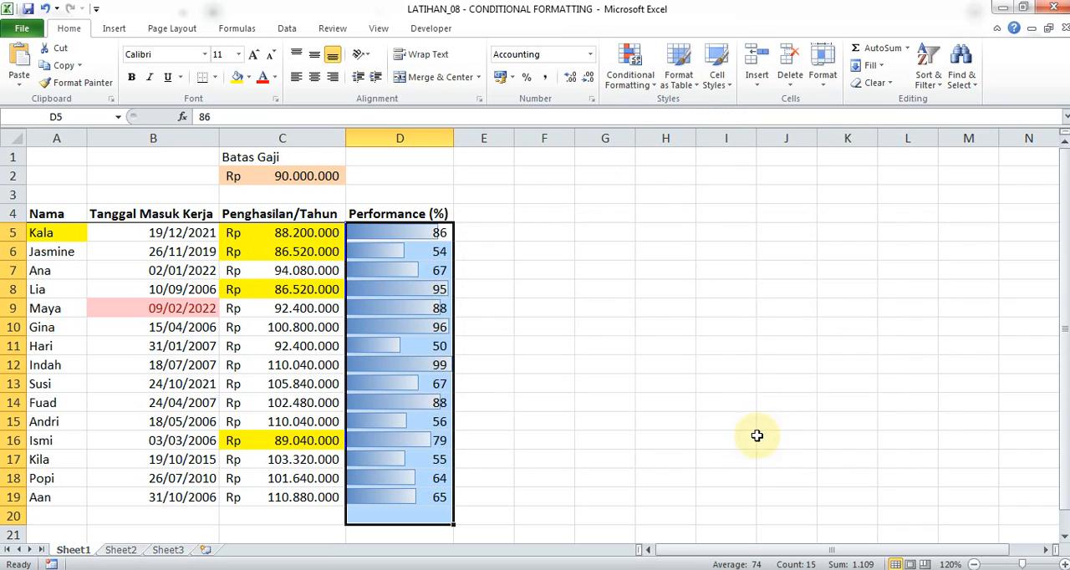
# Apply blue solid-fill data bars to the Performance (%) range D5:D20.
pyautogui.click(633, 77)
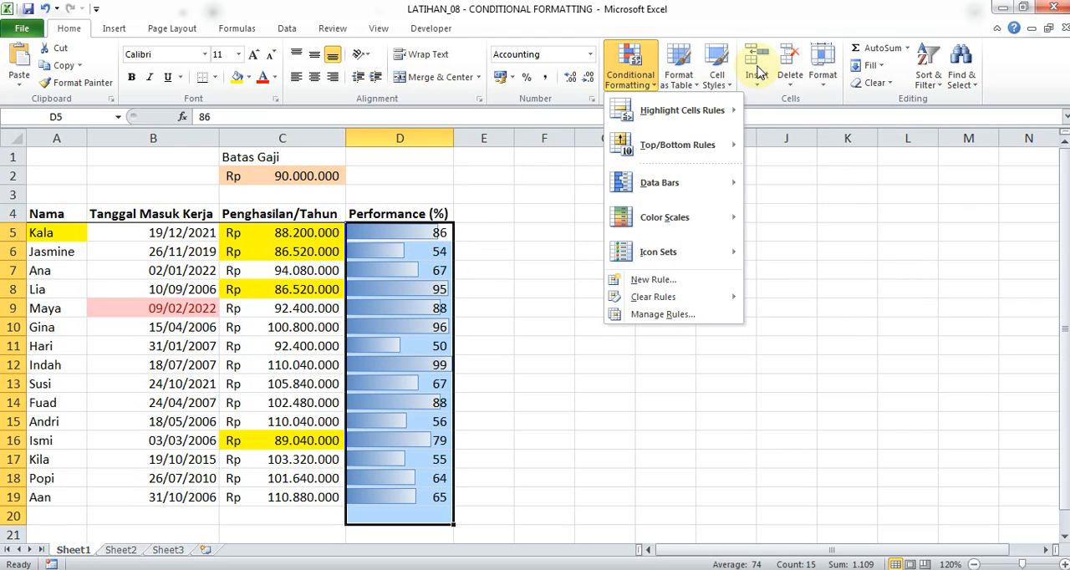
pyautogui.moveTo(719, 151)
pyautogui.moveTo(717, 179)
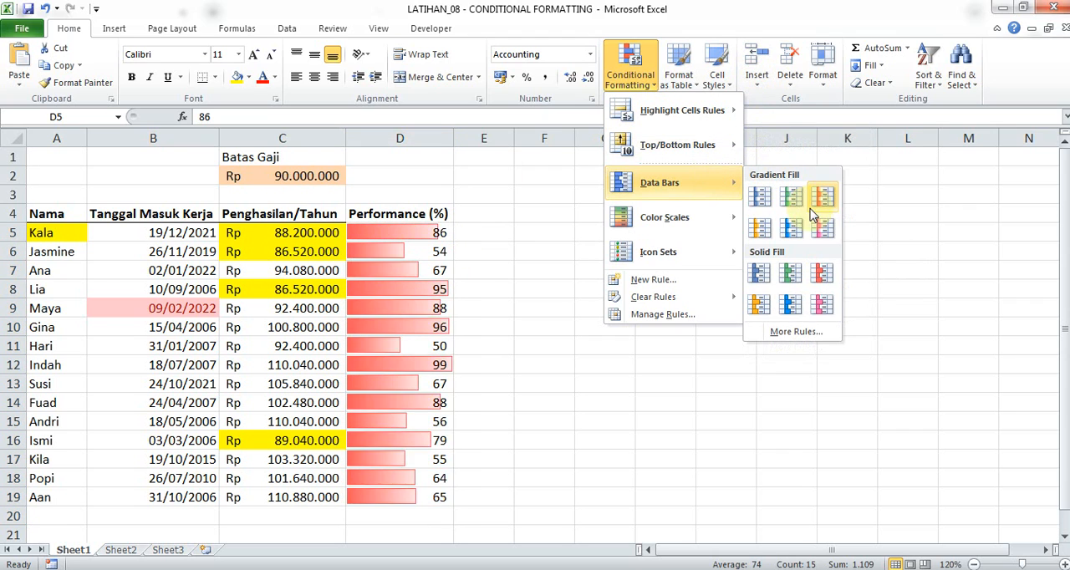
pyautogui.click(761, 274)
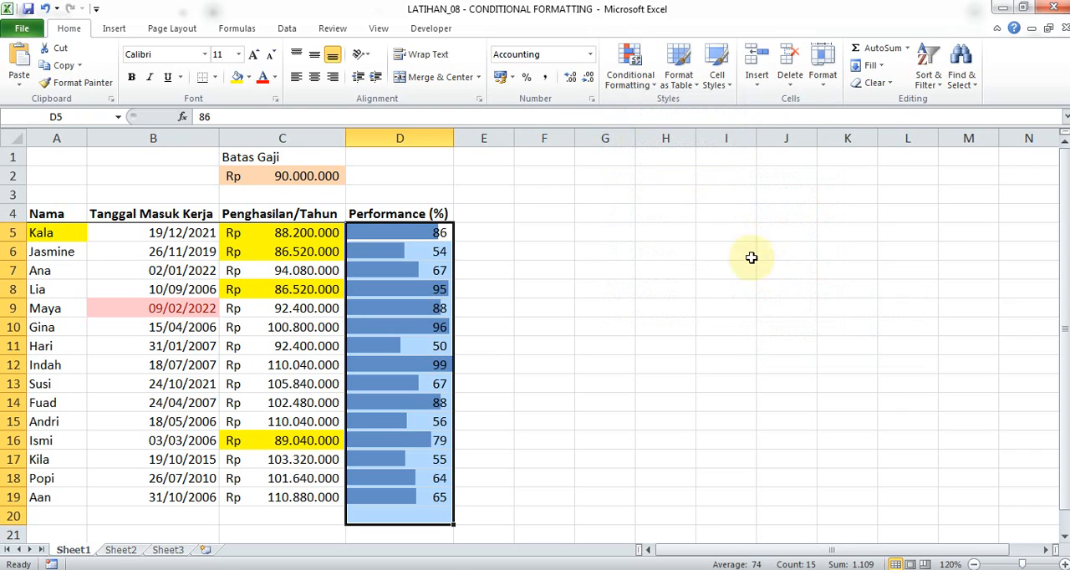
# Create a custom data bar rule for the Performance (%) range with Show Bar Only enabled.
pyautogui.click(633, 67)
pyautogui.moveTo(700, 184)
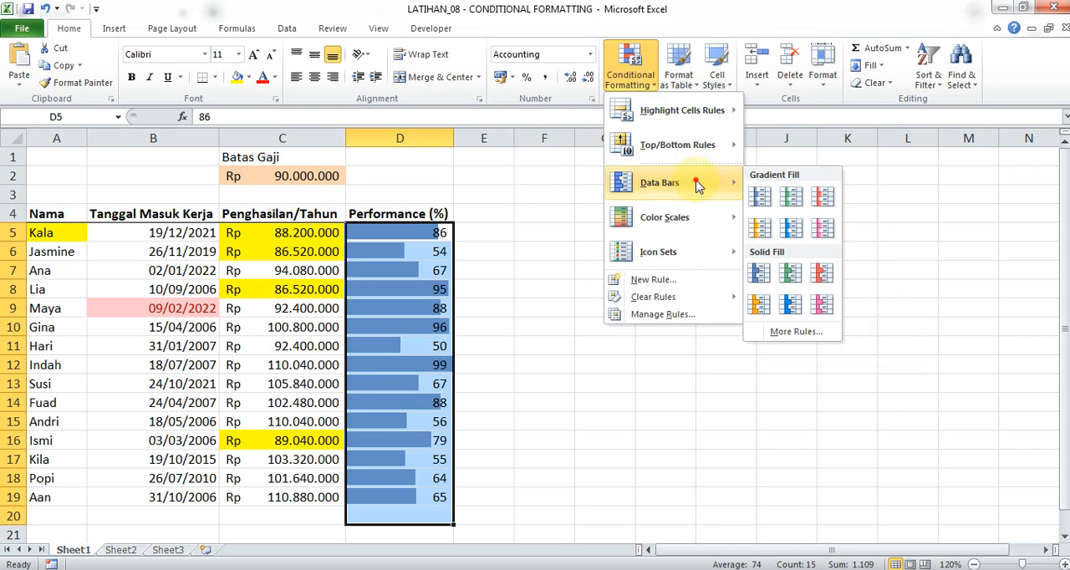
pyautogui.click(801, 331)
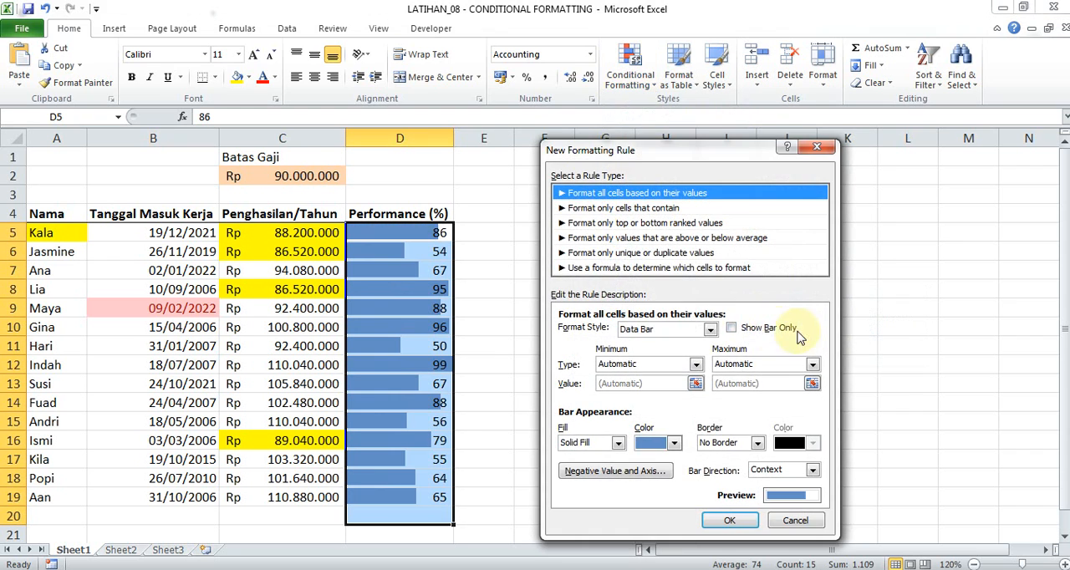
pyautogui.click(732, 328)
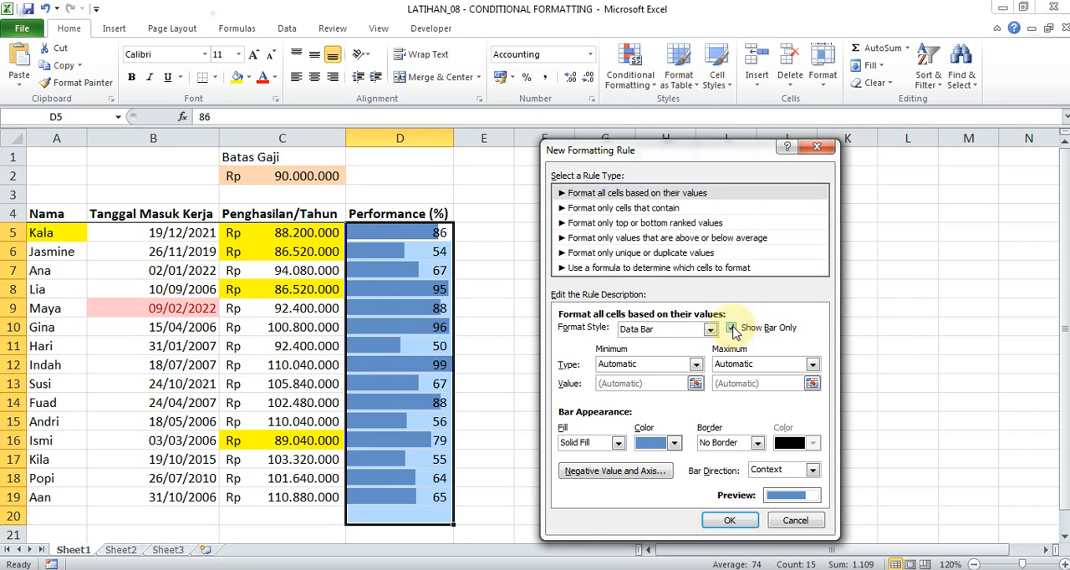
pyautogui.click(731, 520)
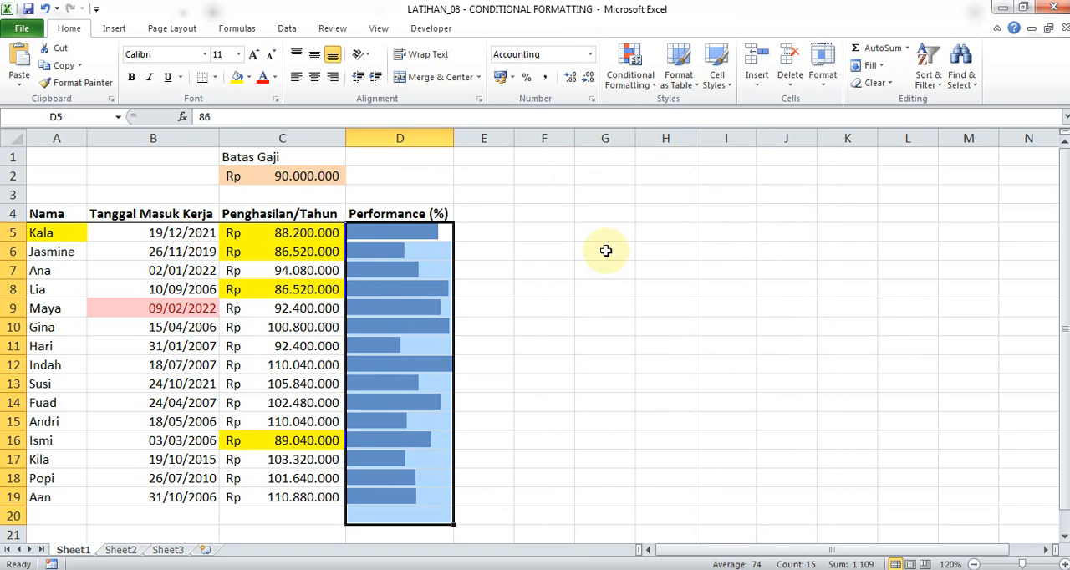
# Start another data bar rule for Performance (%) with Show Bar Only off and the minimum type set to Number, value 0.
pyautogui.click(631, 71)
pyautogui.moveTo(698, 186)
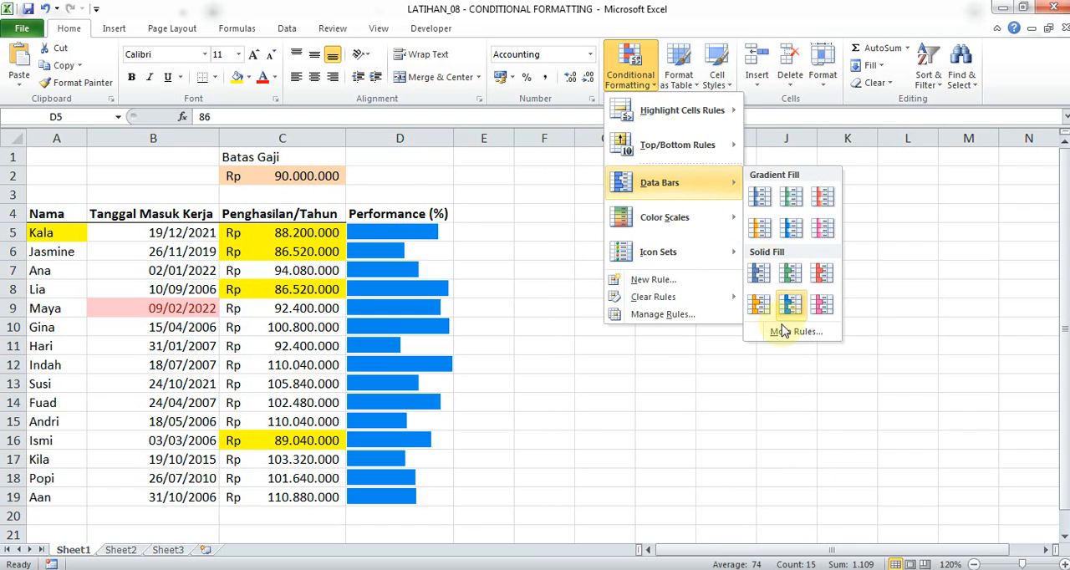
pyautogui.click(779, 465)
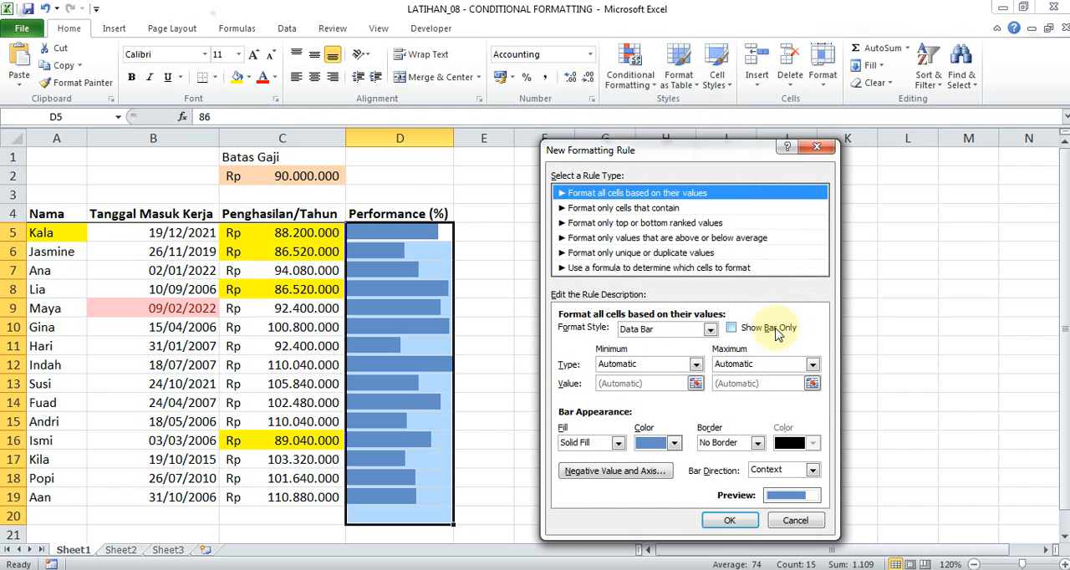
pyautogui.click(733, 329)
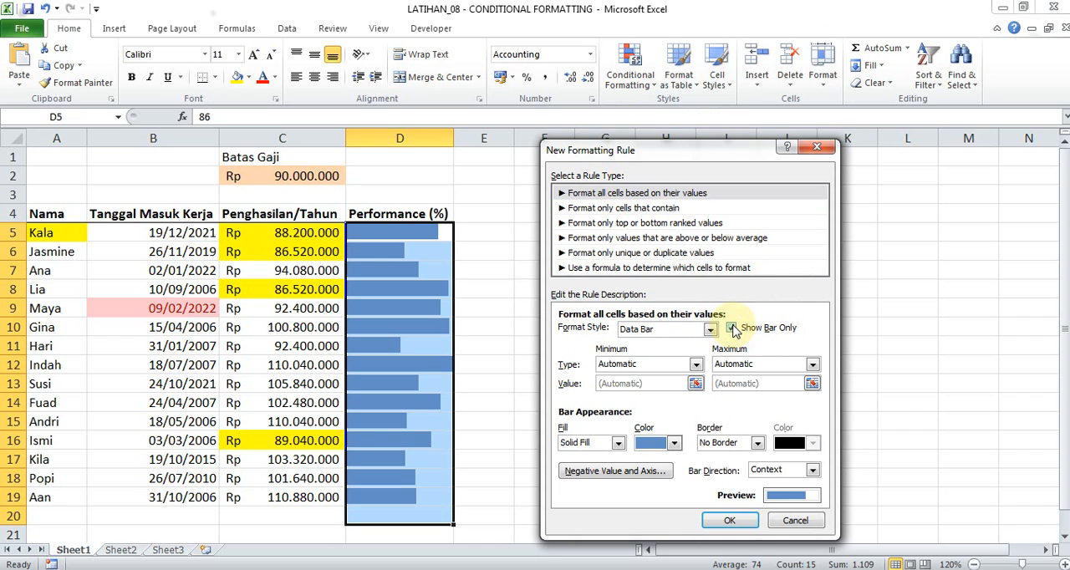
pyautogui.click(732, 328)
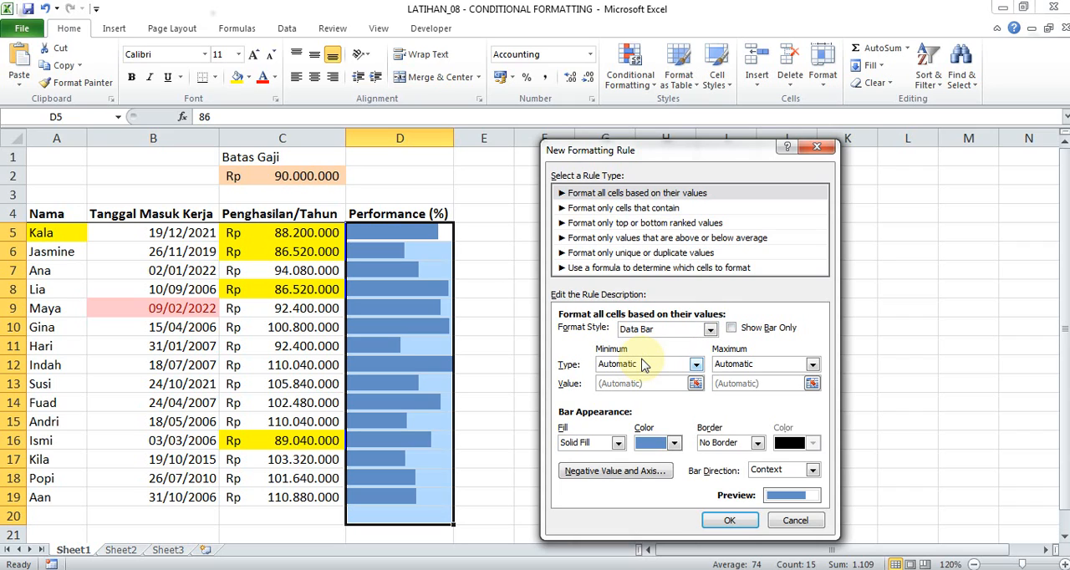
pyautogui.click(694, 365)
pyautogui.click(695, 365)
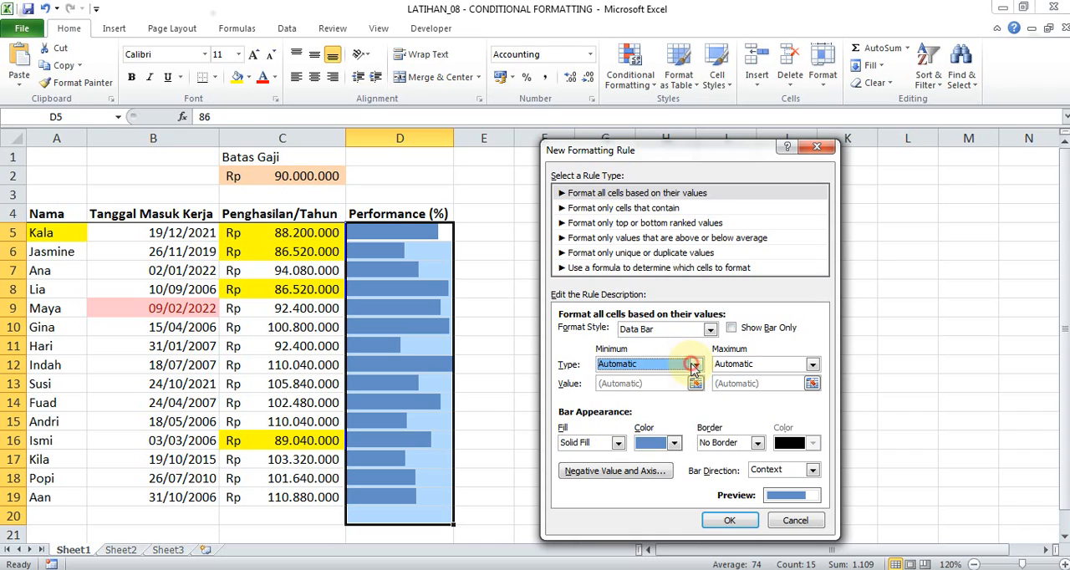
pyautogui.click(694, 365)
pyautogui.click(673, 389)
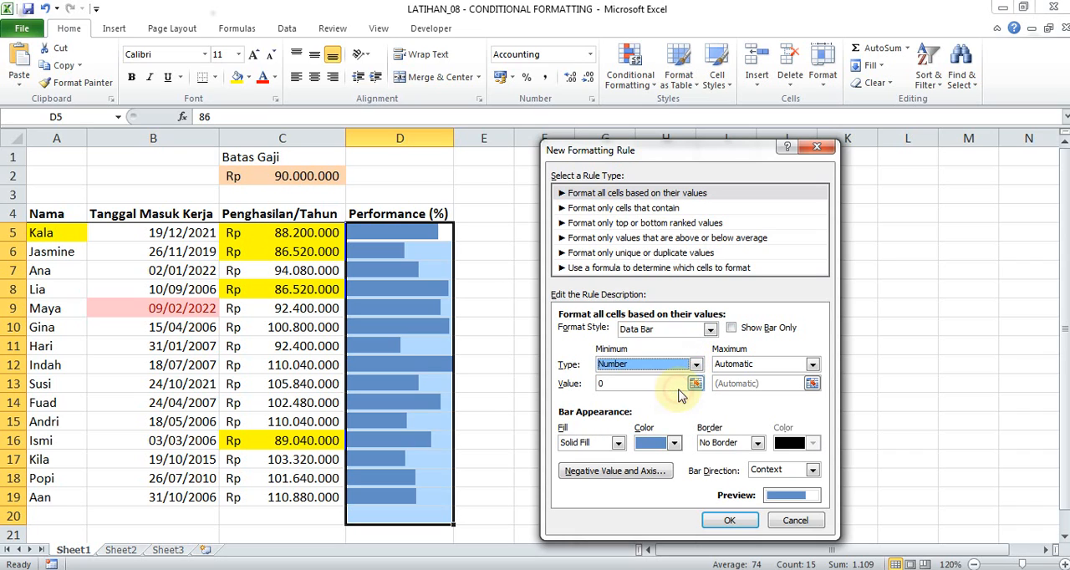
pyautogui.click(670, 386)
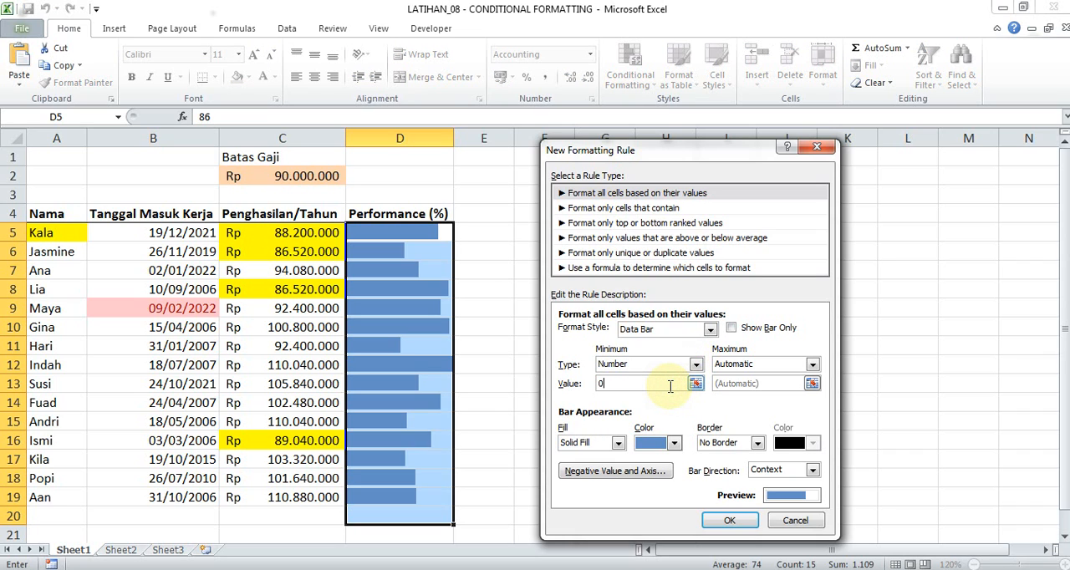
# Set the data bar rule's maximum type to Number with value 50 and apply the rule.
pyautogui.click(774, 365)
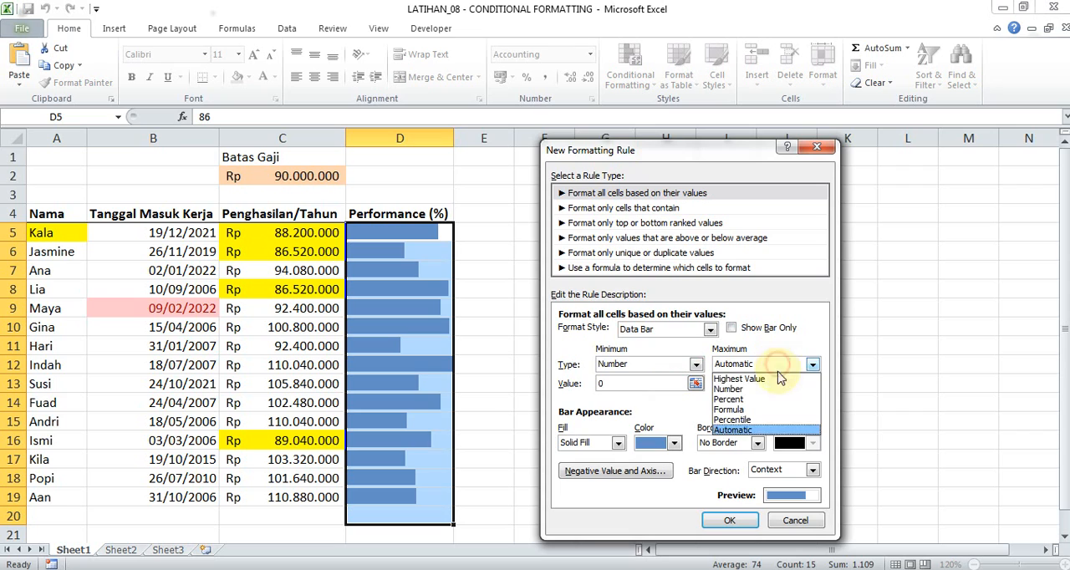
pyautogui.click(770, 389)
pyautogui.click(747, 383)
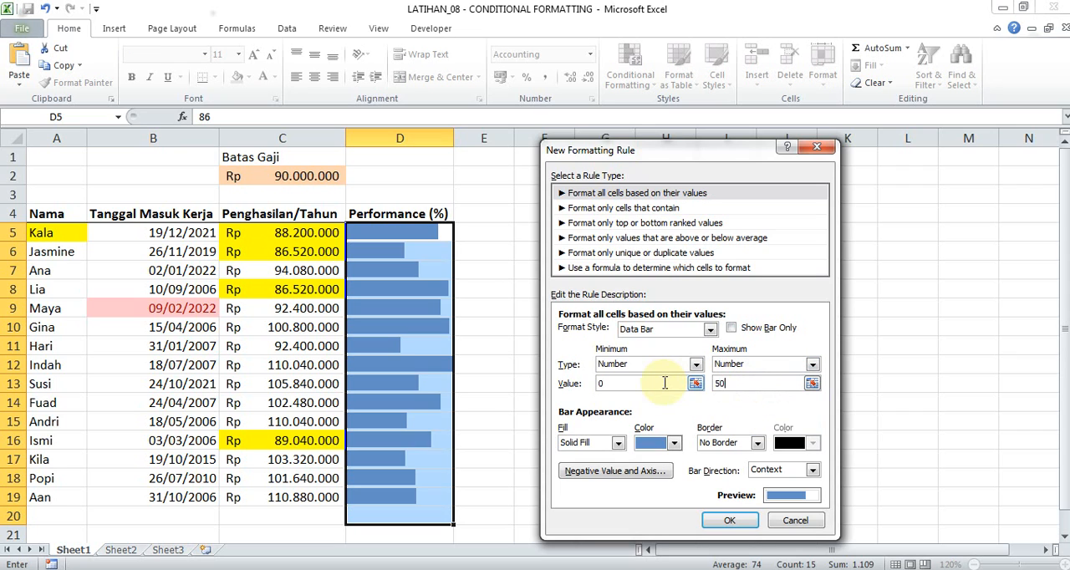
pyautogui.click(733, 521)
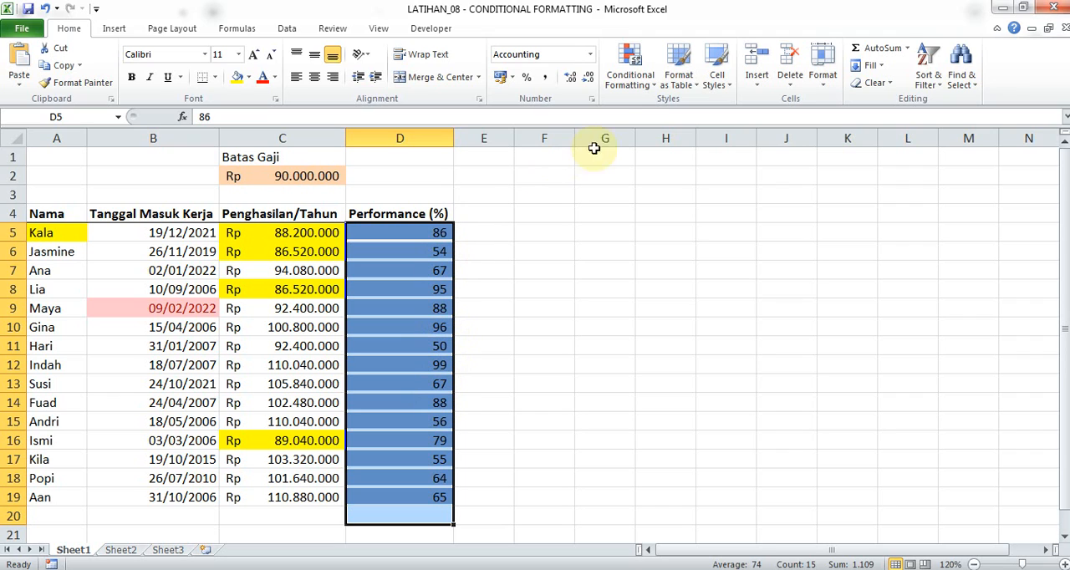
pyautogui.click(615, 97)
pyautogui.moveTo(648, 188)
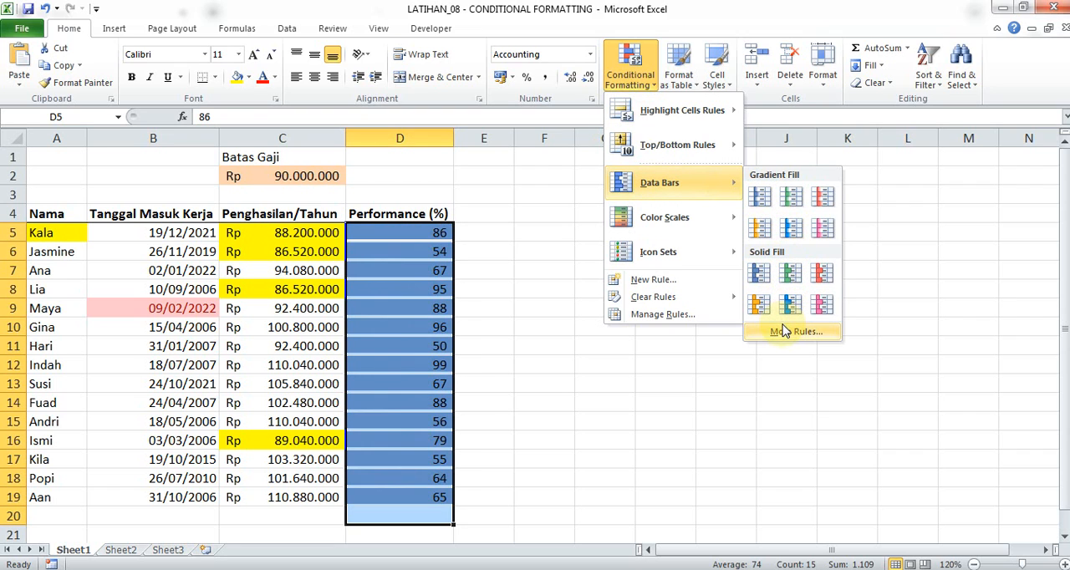
pyautogui.moveTo(725, 219)
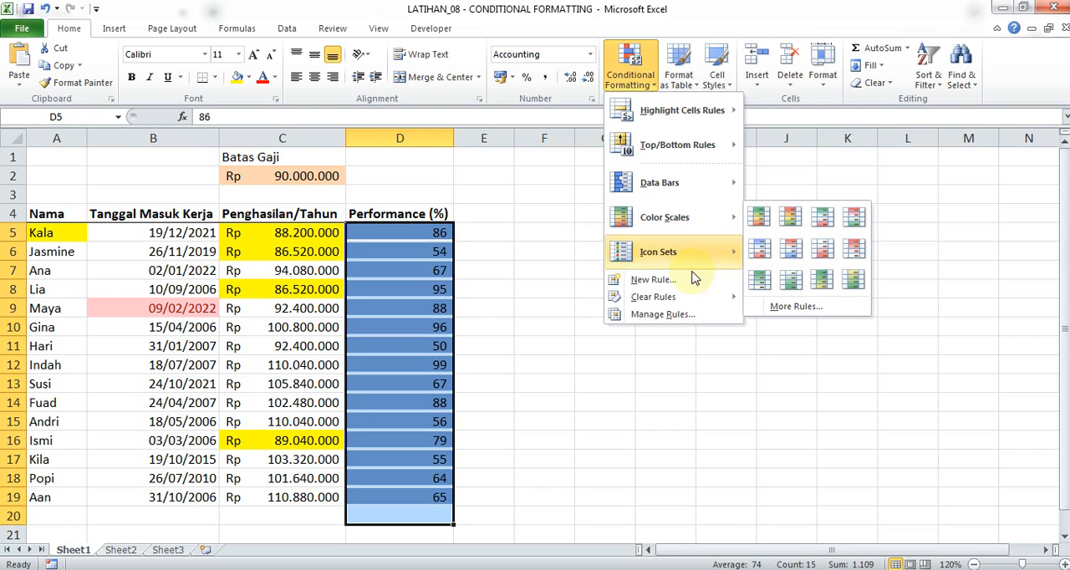
pyautogui.click(552, 306)
# Select the entire sheet and review its rules in the Conditional Formatting Rules Manager without changing them.
pyautogui.hotkey('ctrl', 'a')
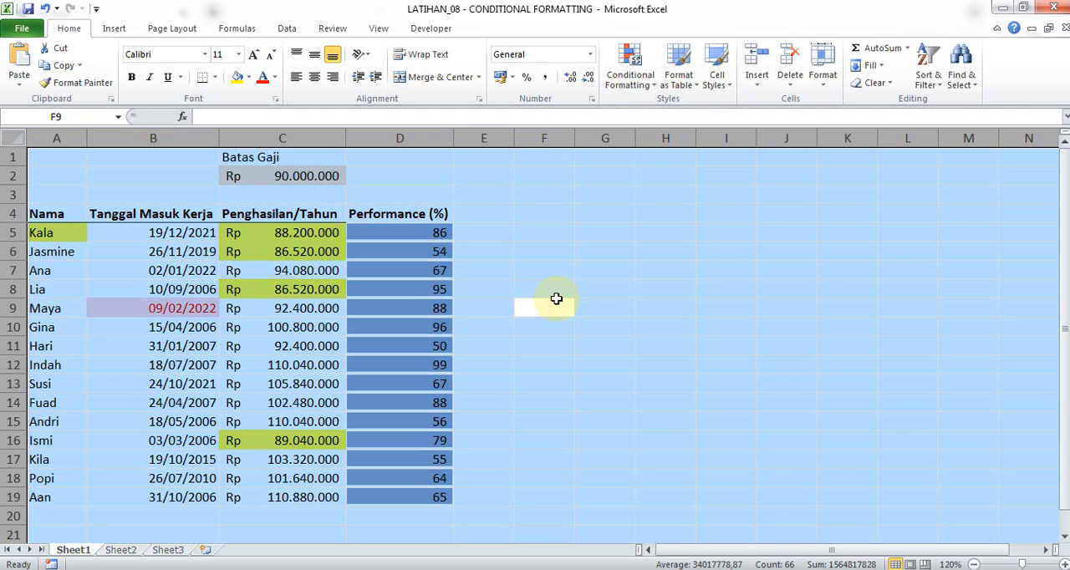
pyautogui.click(630, 71)
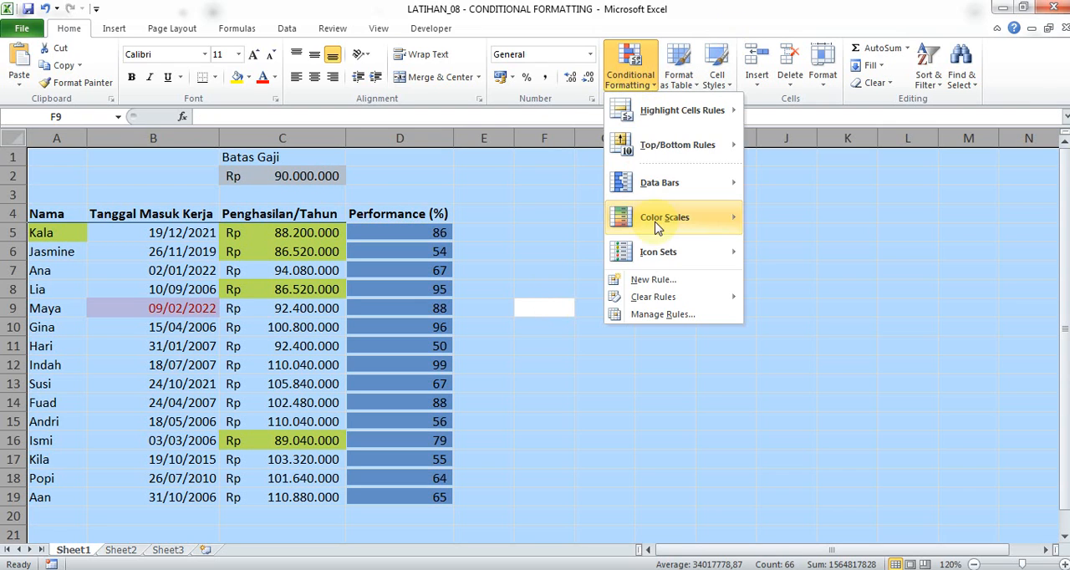
pyautogui.click(663, 315)
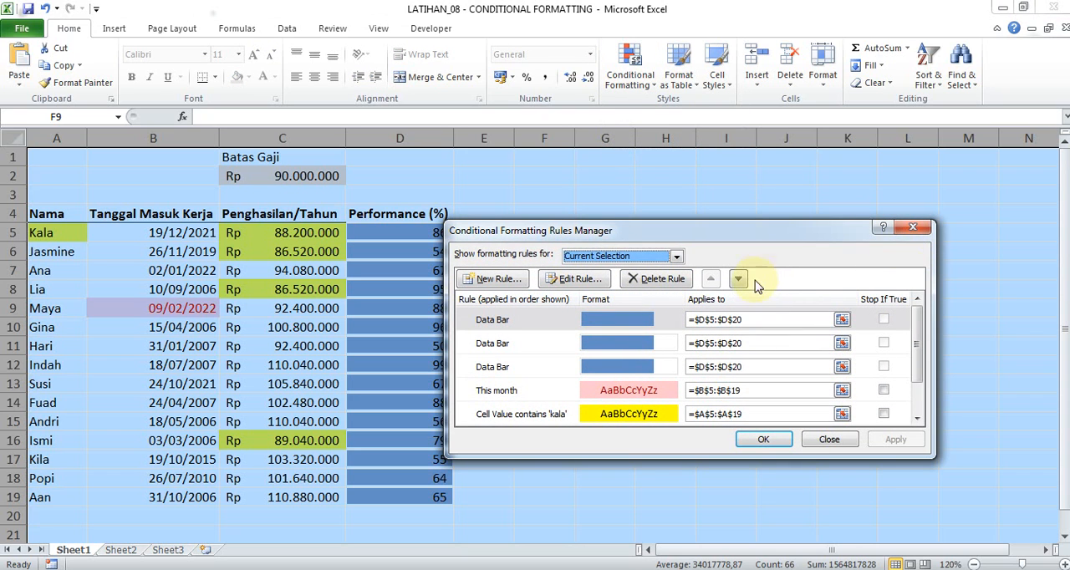
pyautogui.click(913, 227)
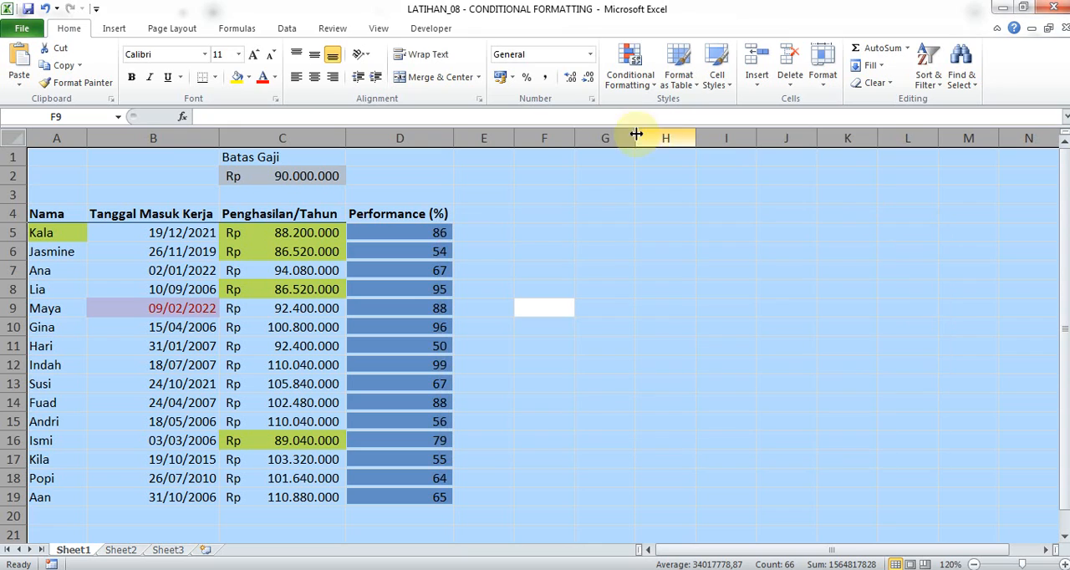
# Clear the conditional formatting rules from the entire sheet and deselect the cells.
pyautogui.click(623, 77)
pyautogui.moveTo(679, 298)
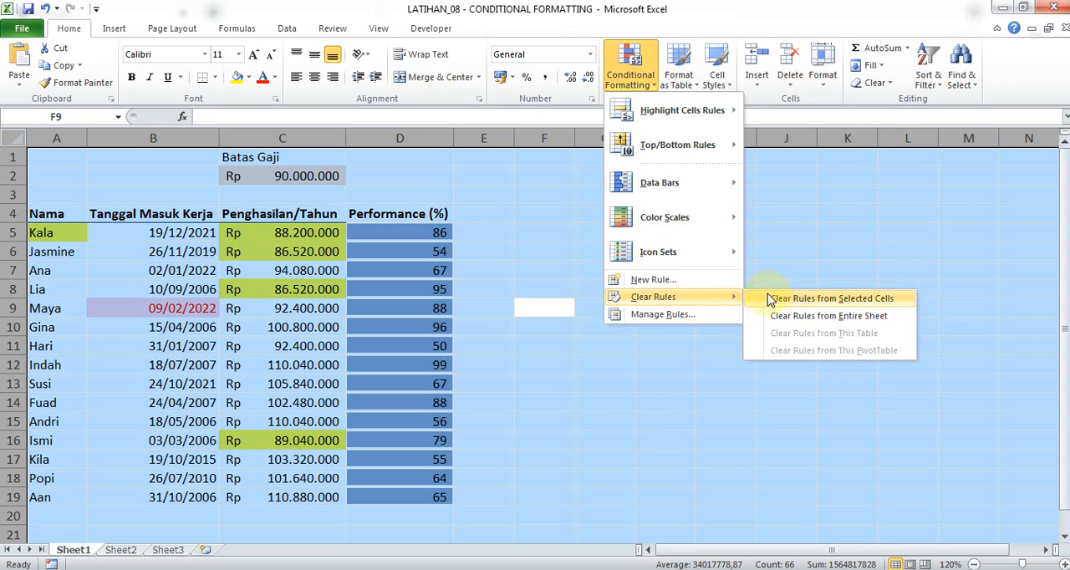
pyautogui.click(824, 317)
pyautogui.click(588, 252)
pyautogui.click(486, 233)
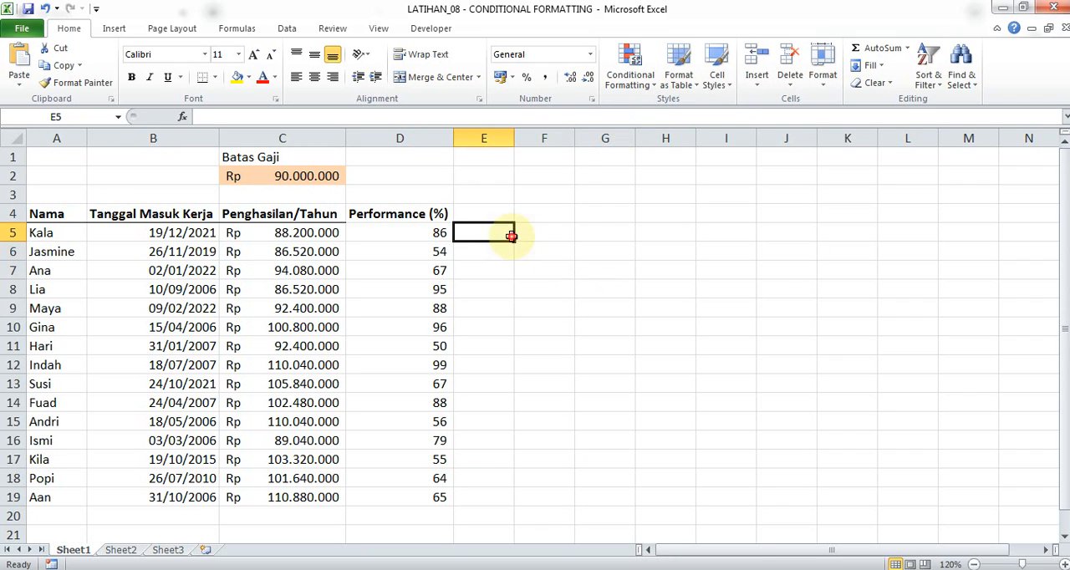
# Apply the green-yellow-red color scale to the Performance (%) values in D5:D19.
pyautogui.click(427, 252)
pyautogui.moveTo(418, 232); pyautogui.dragTo(418, 496)
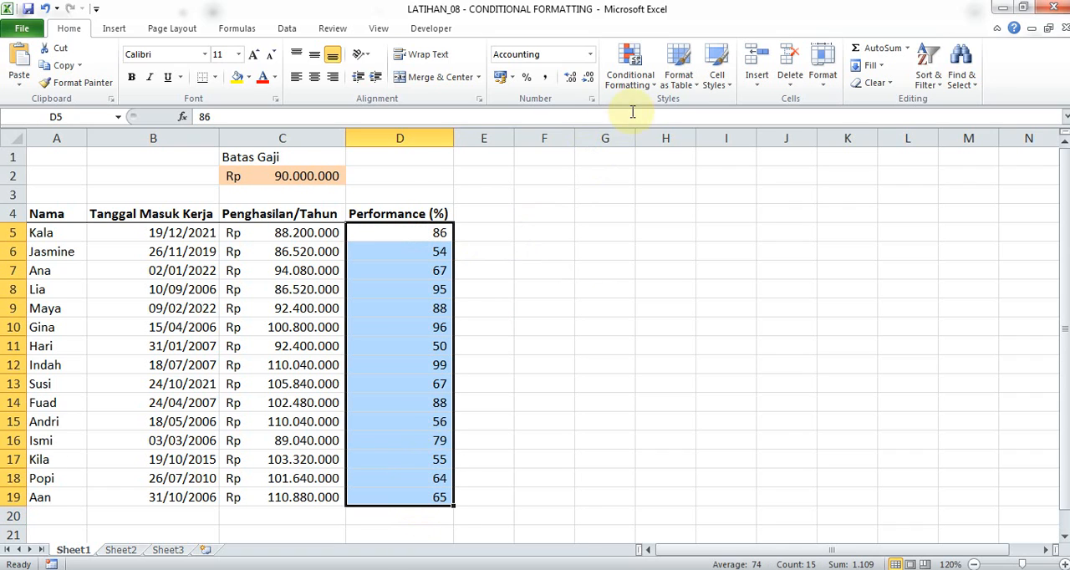
pyautogui.click(630, 71)
pyautogui.moveTo(691, 218)
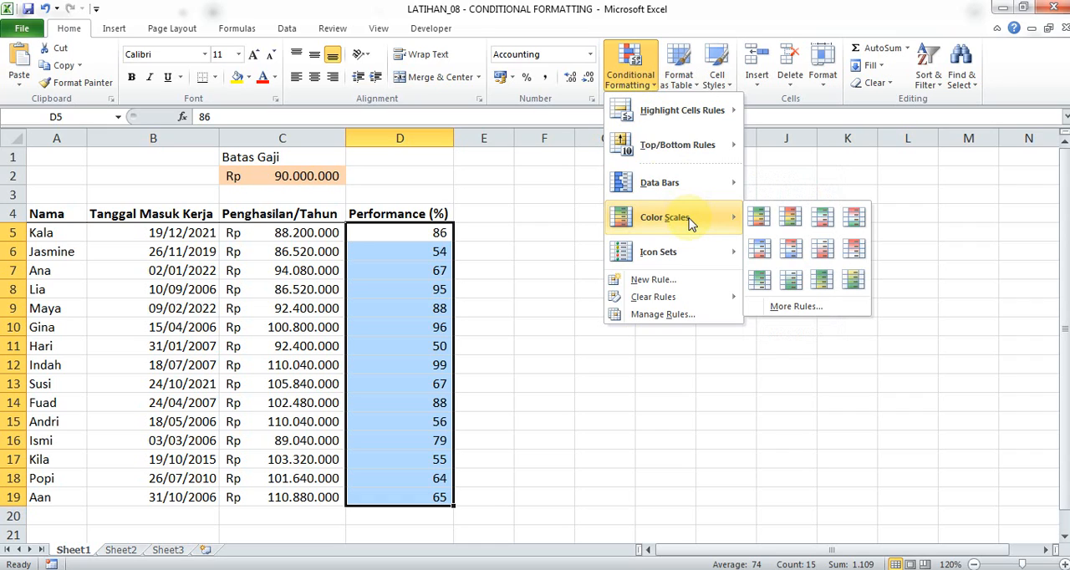
pyautogui.click(760, 222)
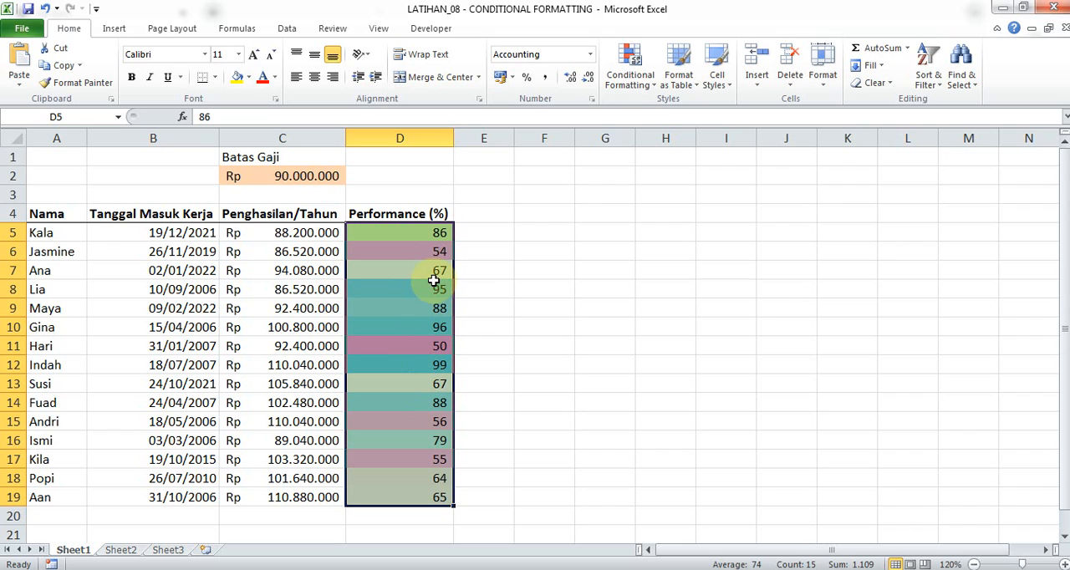
# Examine the 2-Color Scale, 3-Color Scale and Data Bar format styles for a custom color scale rule without creating a rule.
pyautogui.click(629, 77)
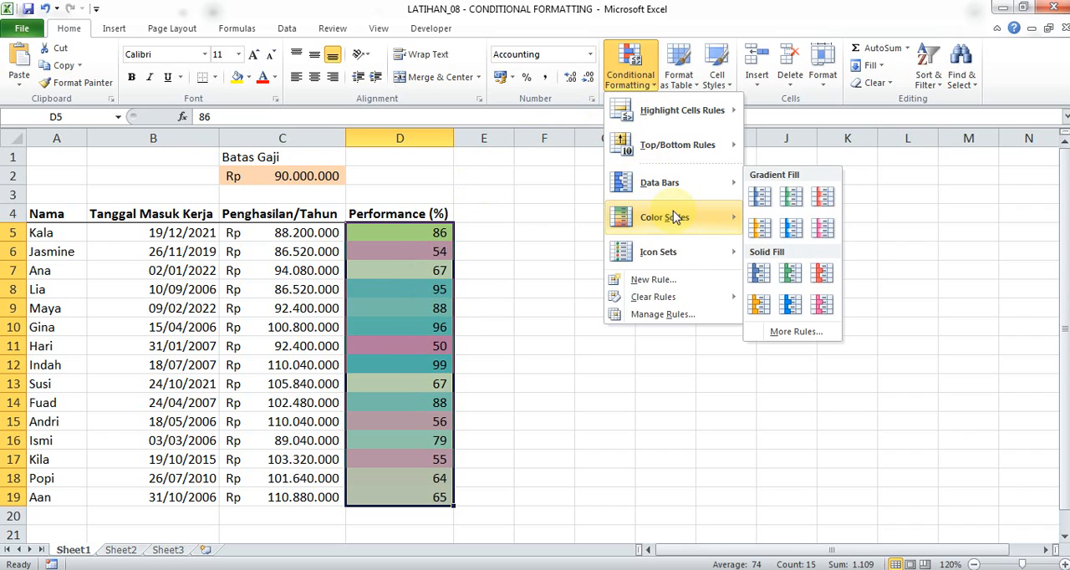
pyautogui.moveTo(676, 218)
pyautogui.click(796, 306)
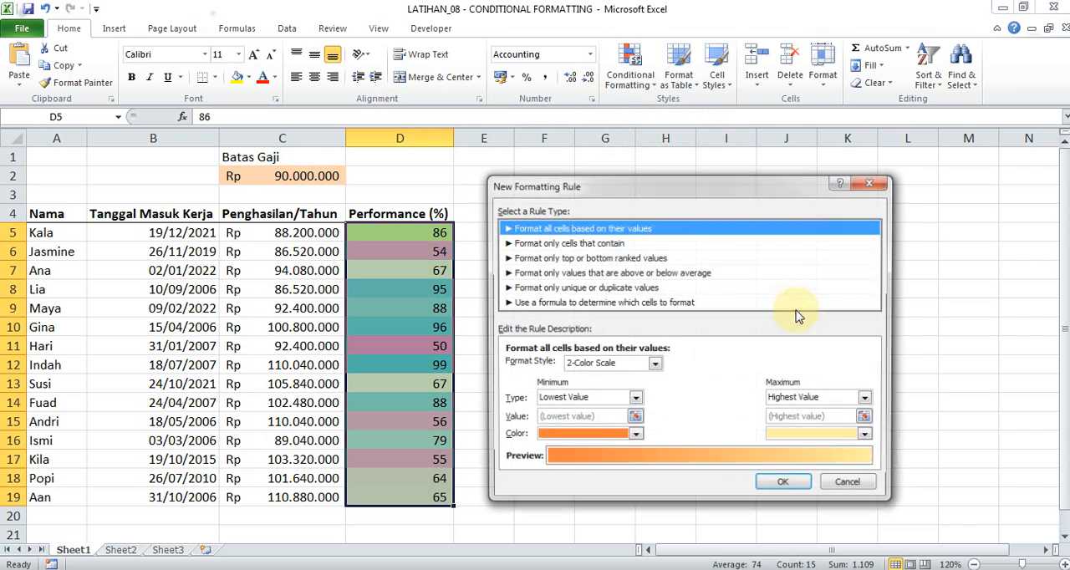
pyautogui.click(623, 365)
pyautogui.click(617, 380)
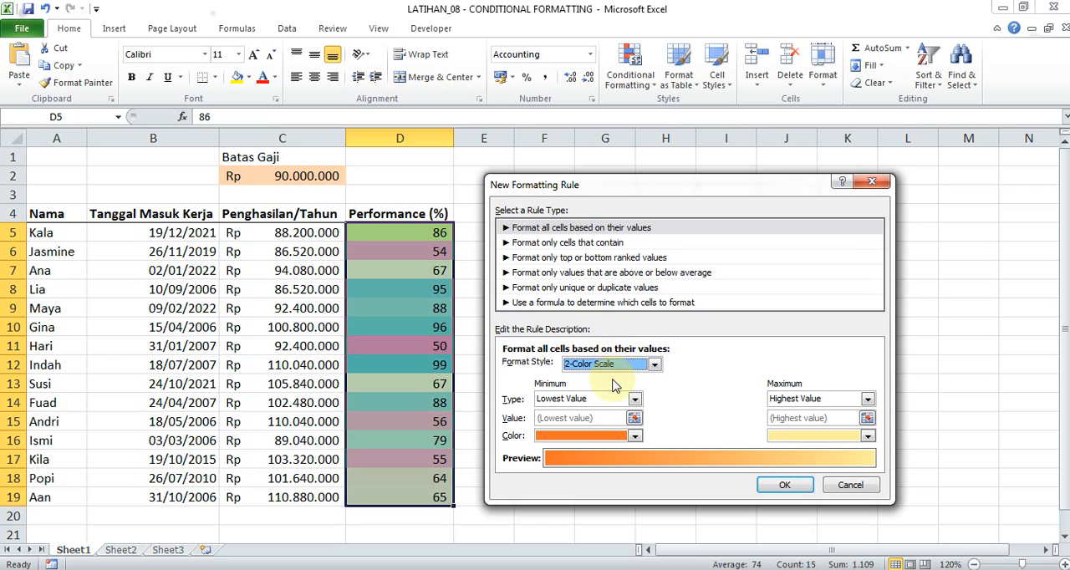
pyautogui.click(619, 365)
pyautogui.click(606, 386)
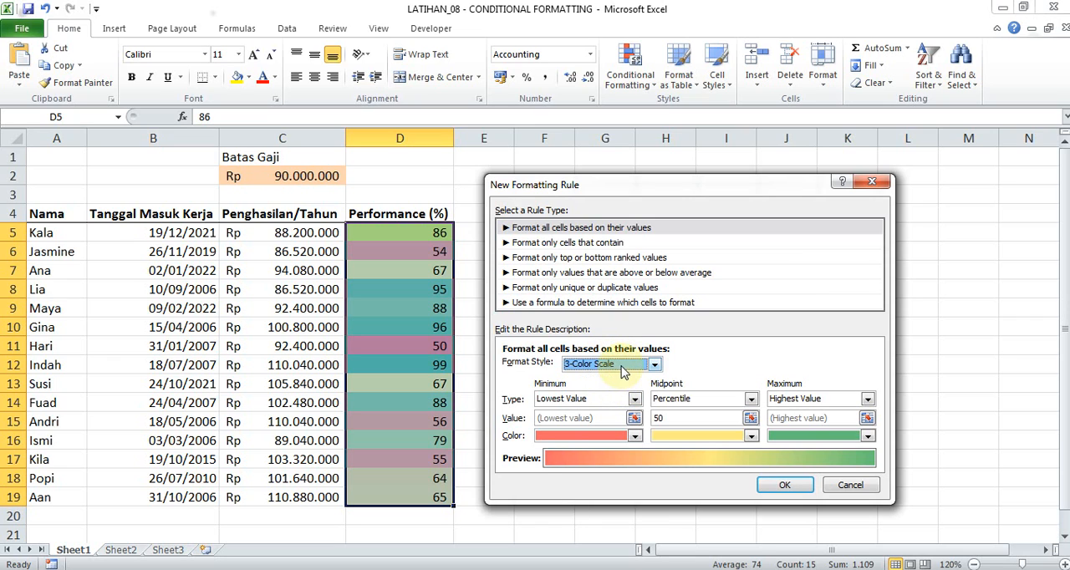
pyautogui.click(620, 364)
pyautogui.click(624, 381)
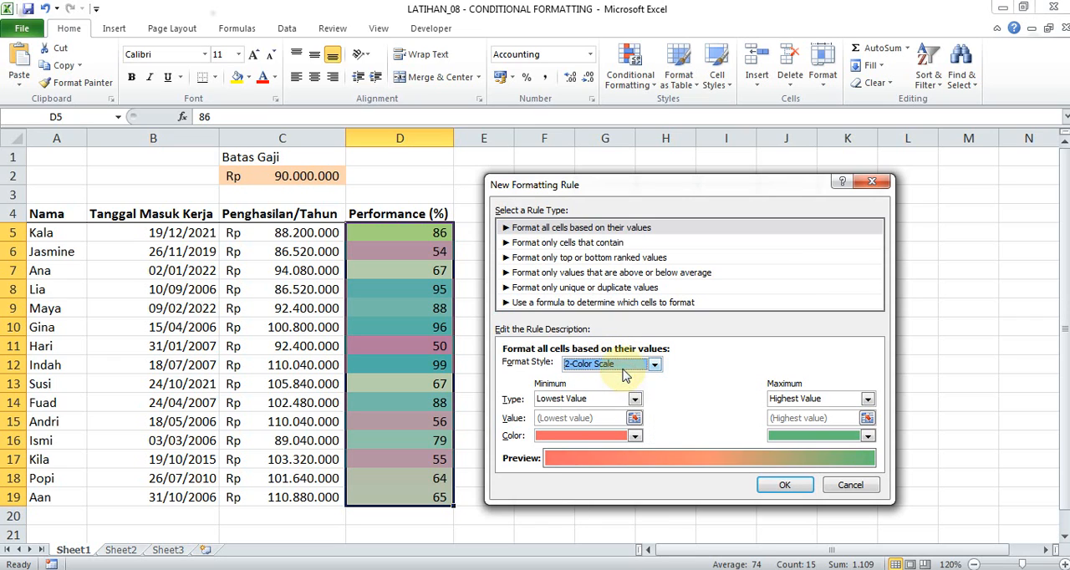
pyautogui.click(623, 366)
pyautogui.click(623, 400)
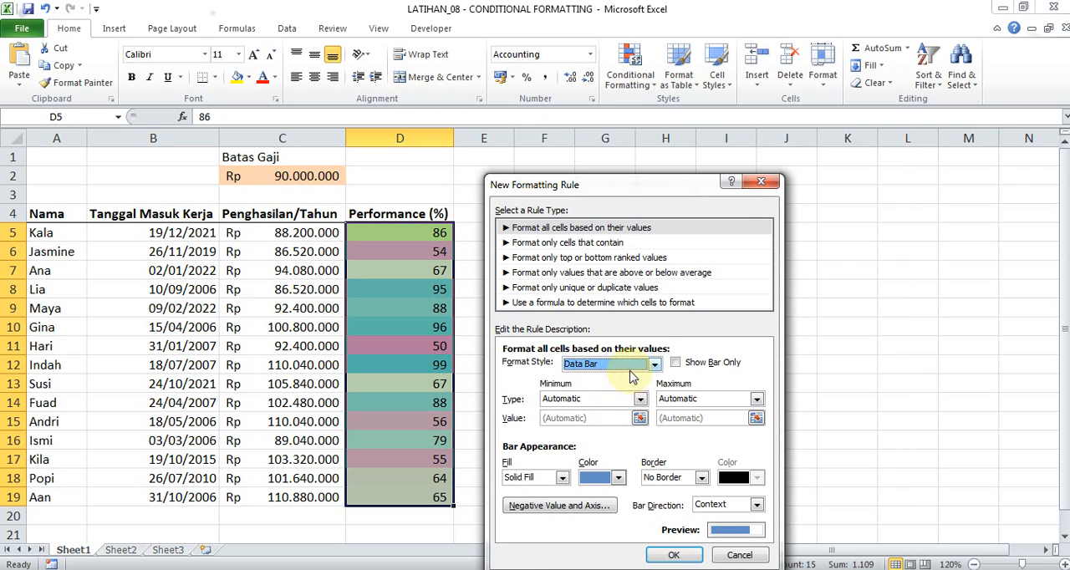
pyautogui.click(635, 365)
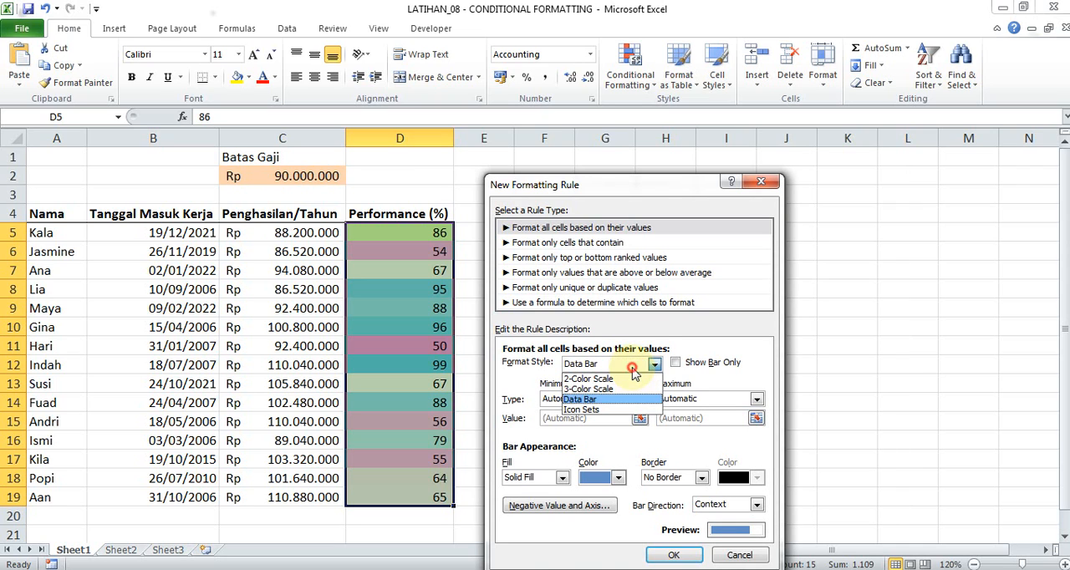
pyautogui.click(761, 184)
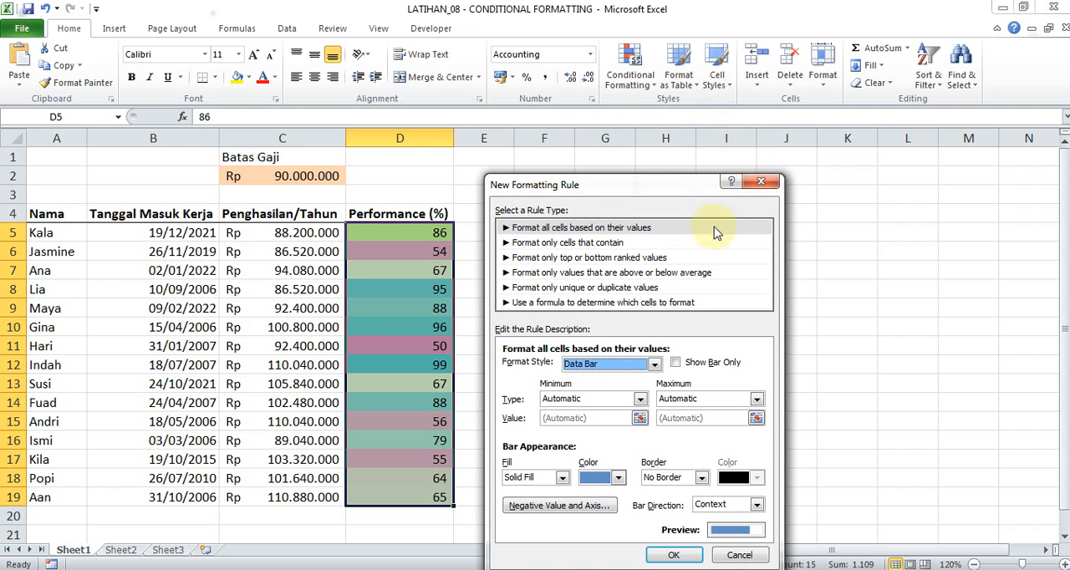
pyautogui.click(761, 182)
pyautogui.click(632, 80)
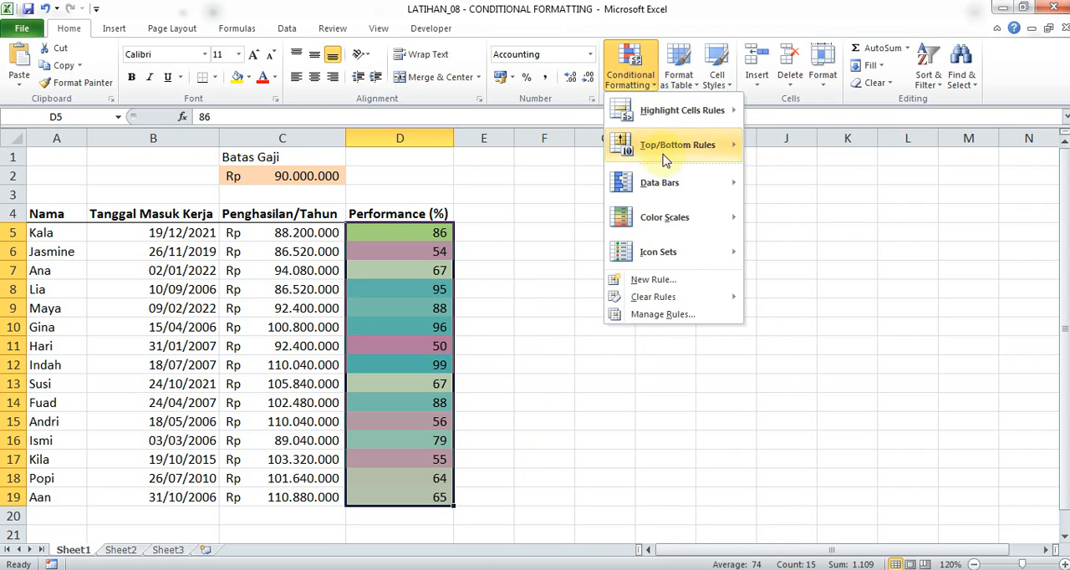
pyautogui.moveTo(688, 217)
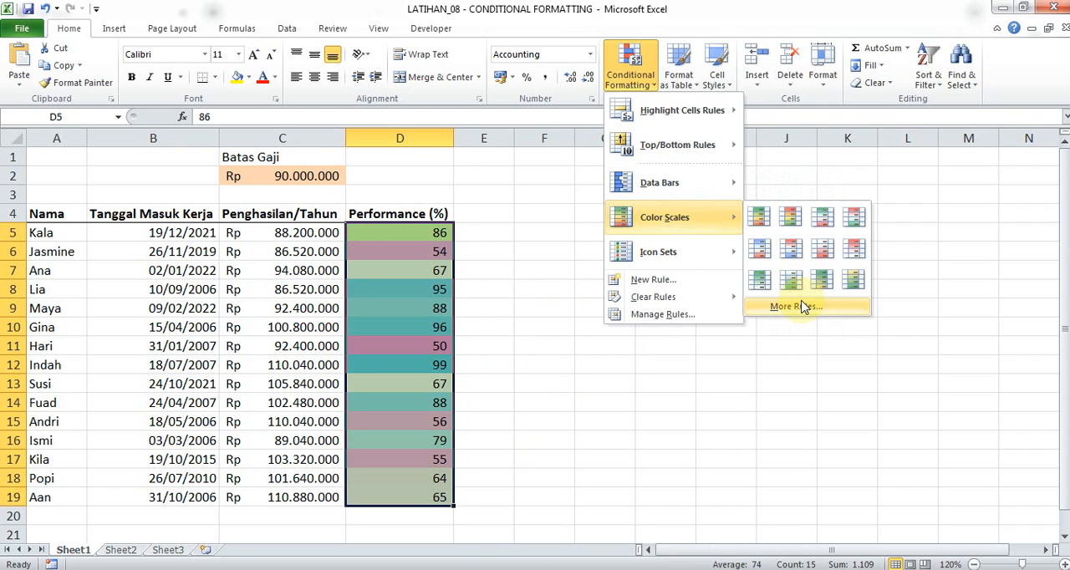
pyautogui.click(796, 306)
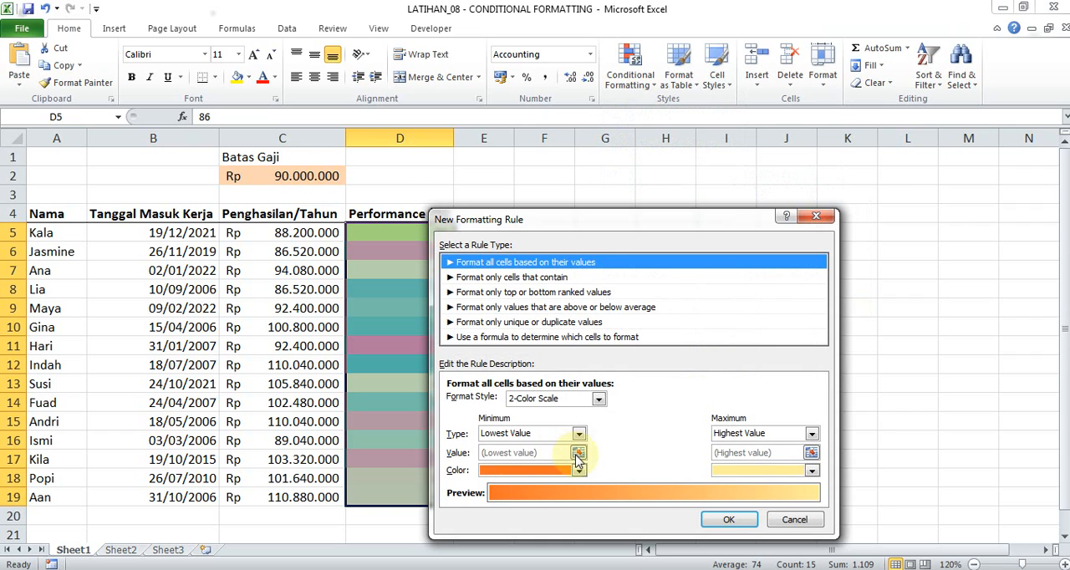
pyautogui.click(816, 216)
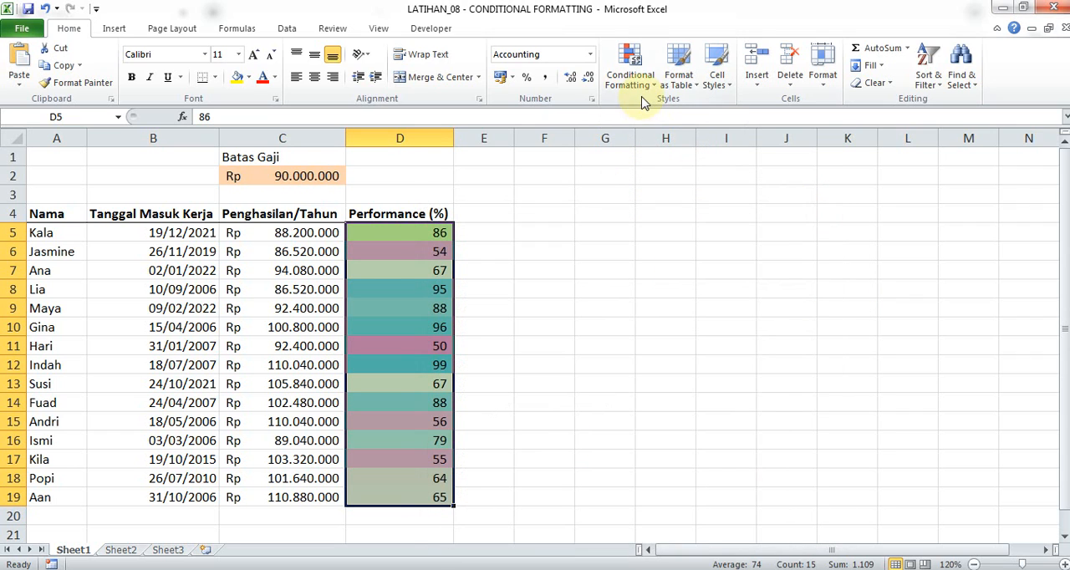
# Clear the color scale rule from the selected Performance (%) cells D5:D19.
pyautogui.click(633, 74)
pyautogui.click(695, 262)
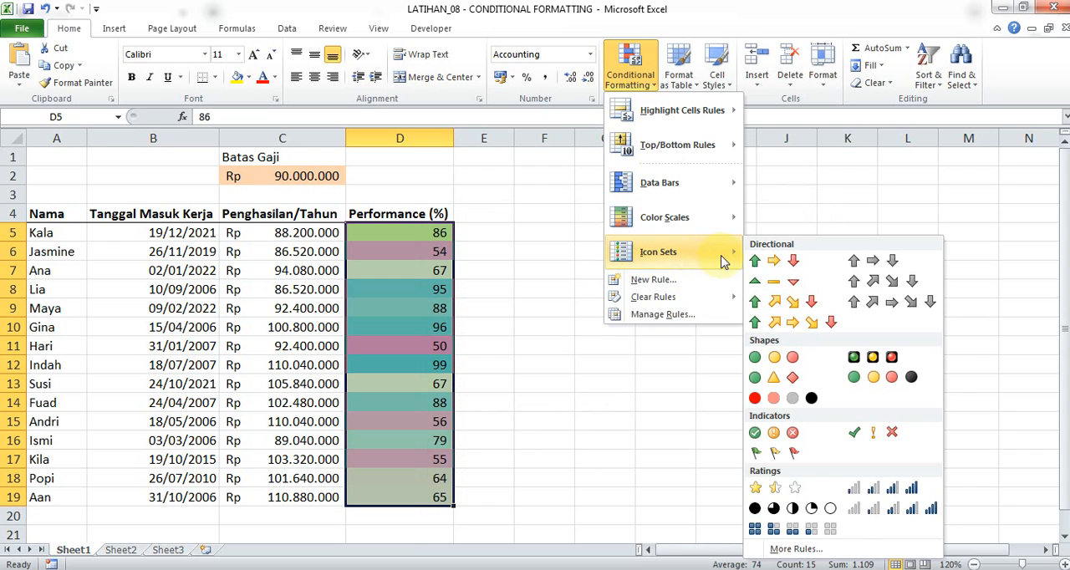
pyautogui.moveTo(714, 301)
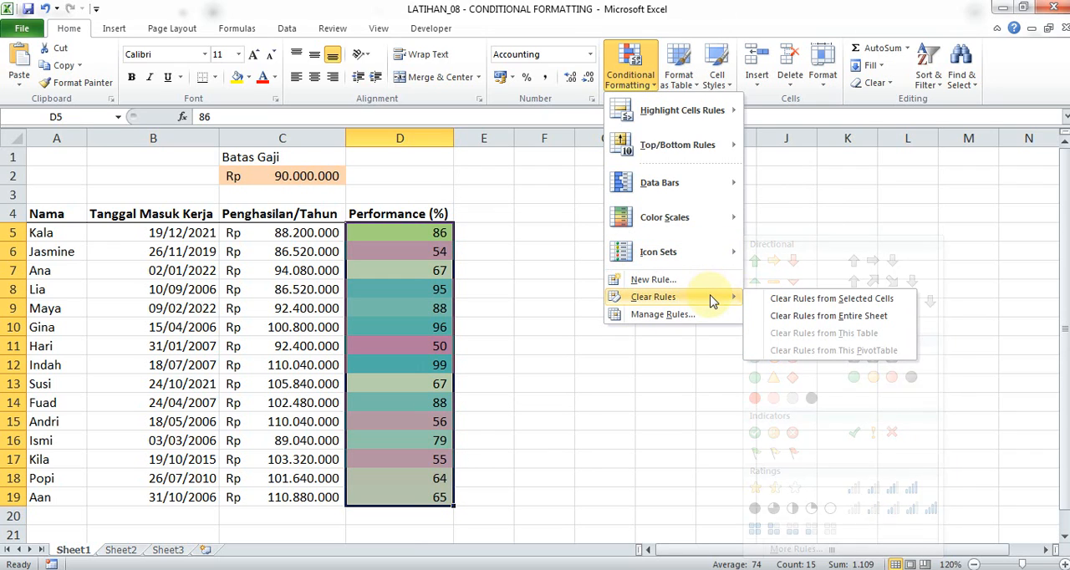
pyautogui.click(773, 299)
# Apply the four-level signal bar ratings icon set to the Performance (%) values in D5:D19.
pyautogui.click(631, 67)
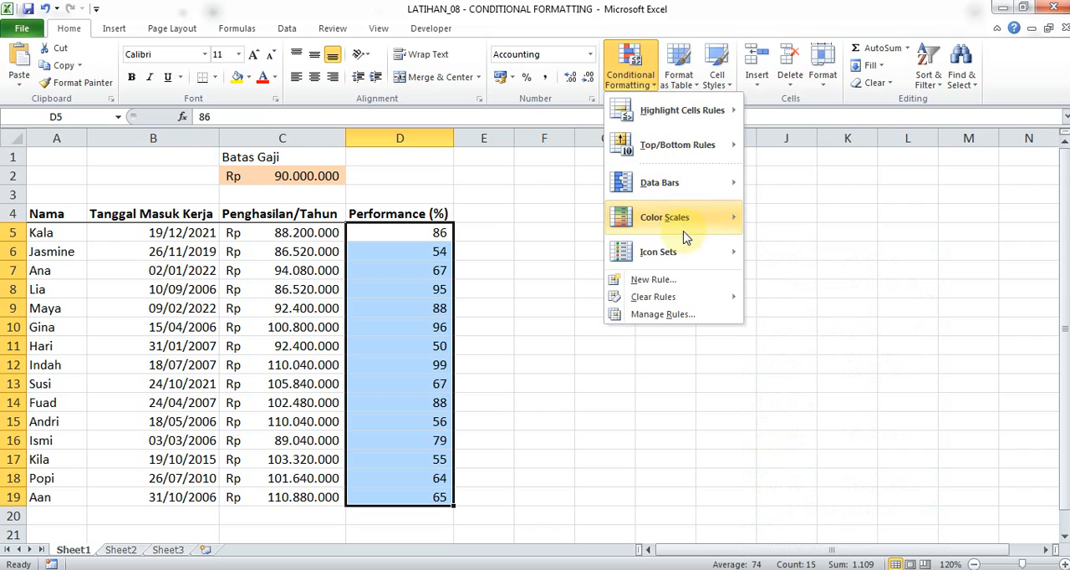
pyautogui.moveTo(688, 253)
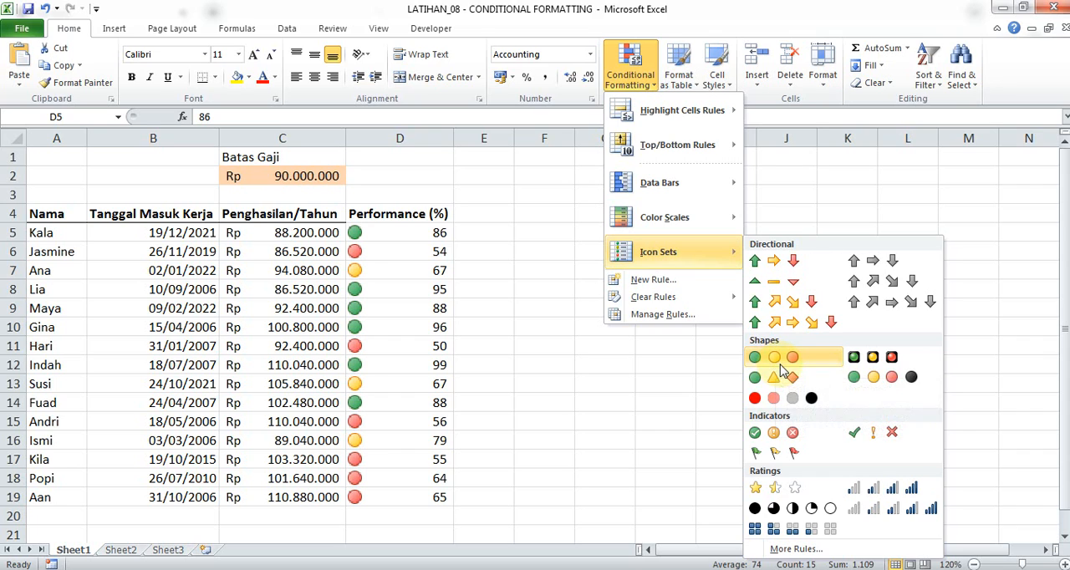
pyautogui.click(909, 493)
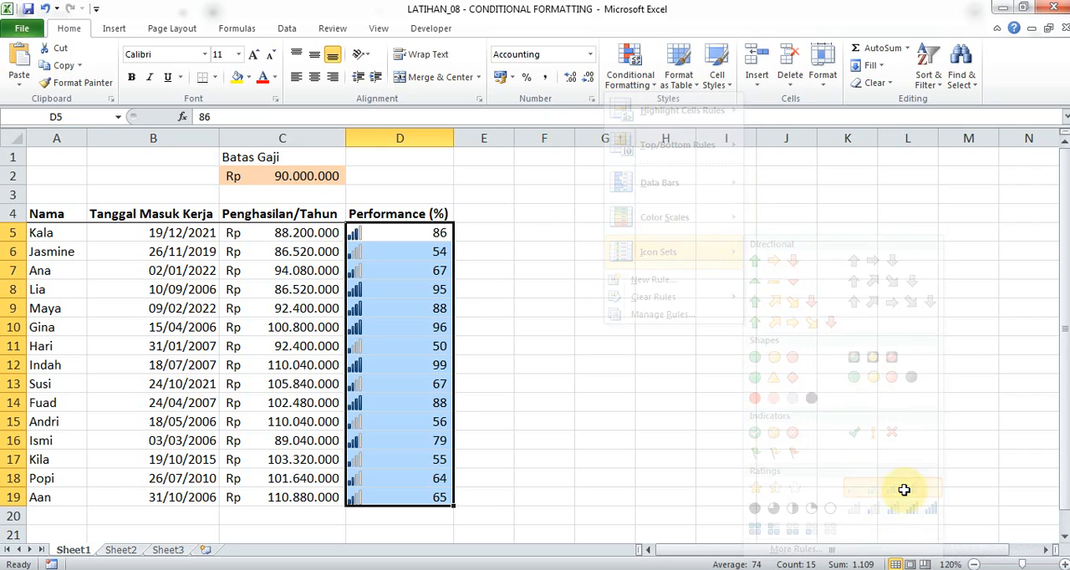
# Open the Performance (%) icon set rule for editing and change its icon style to the three colored arrows.
pyautogui.click(629, 69)
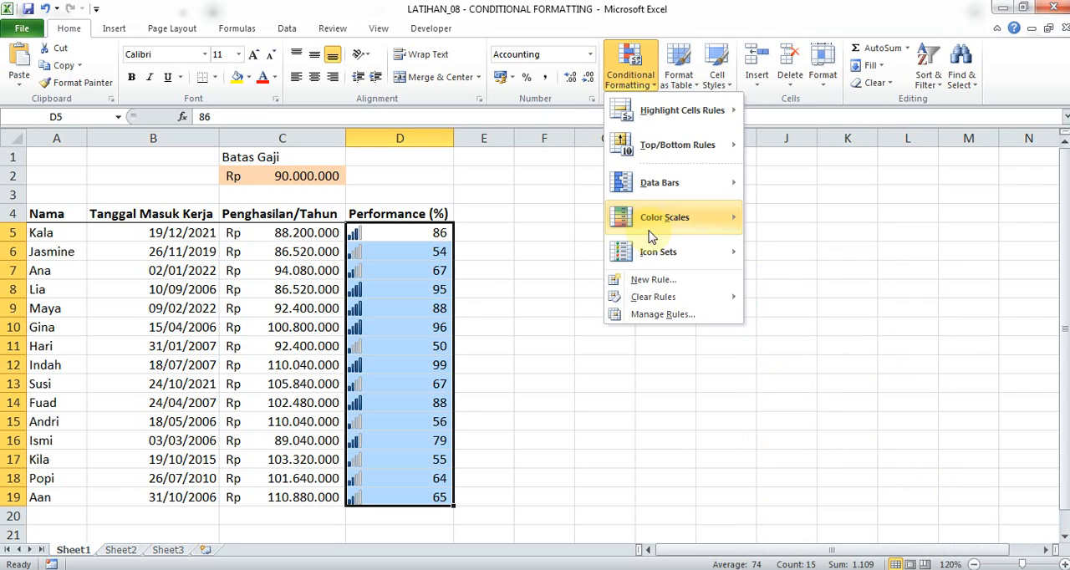
pyautogui.click(657, 313)
pyautogui.doubleClick(608, 352)
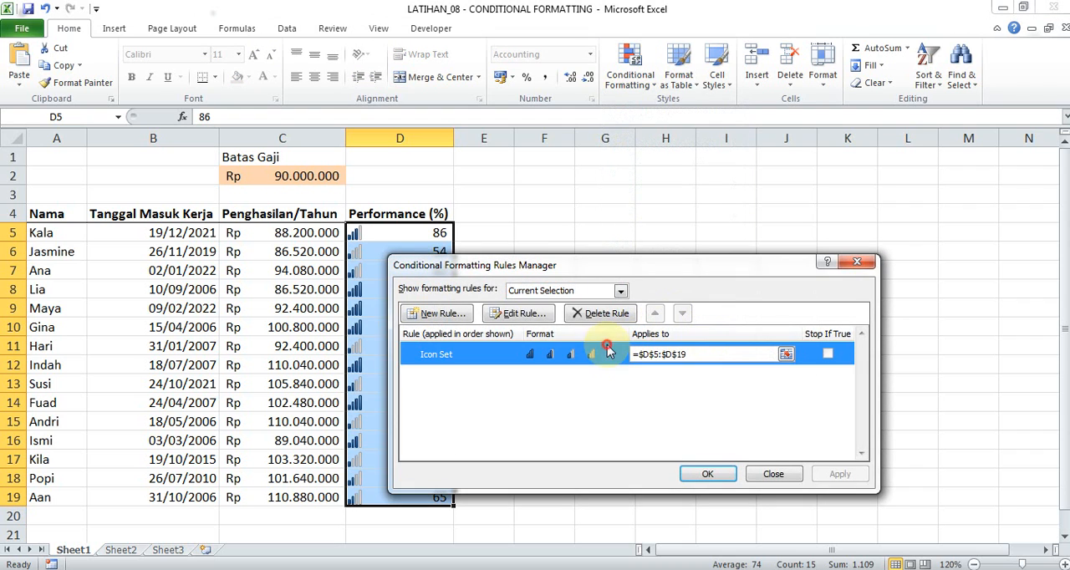
pyautogui.moveTo(690, 202); pyautogui.dragTo(764, 104)
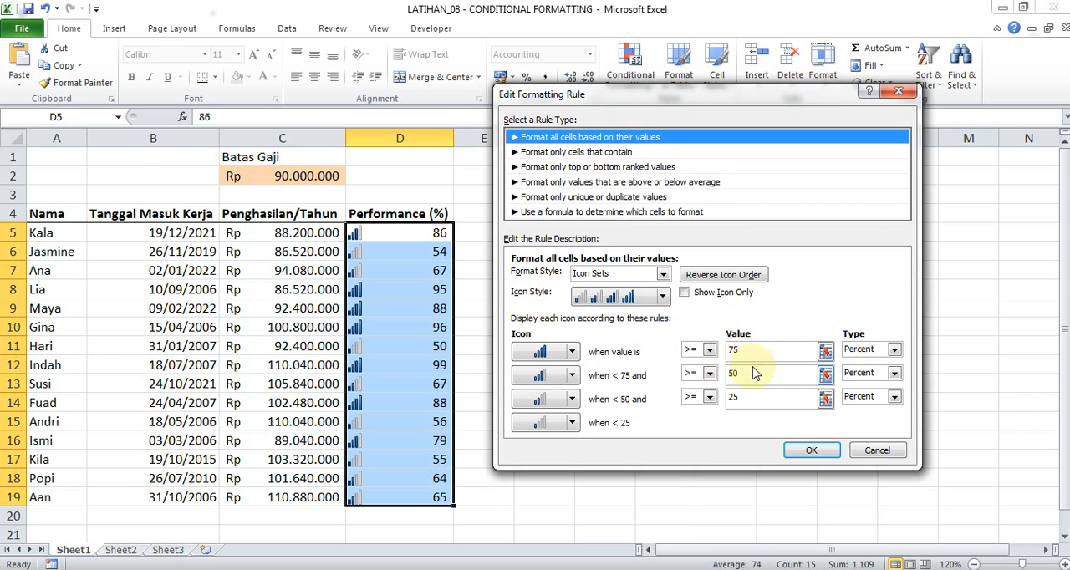
pyautogui.click(662, 296)
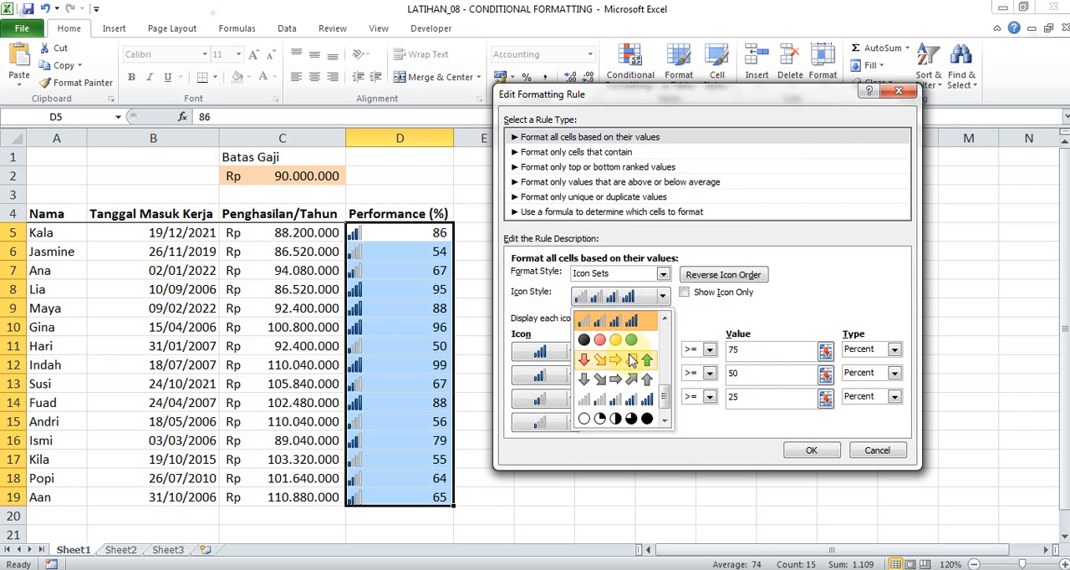
pyautogui.click(631, 361)
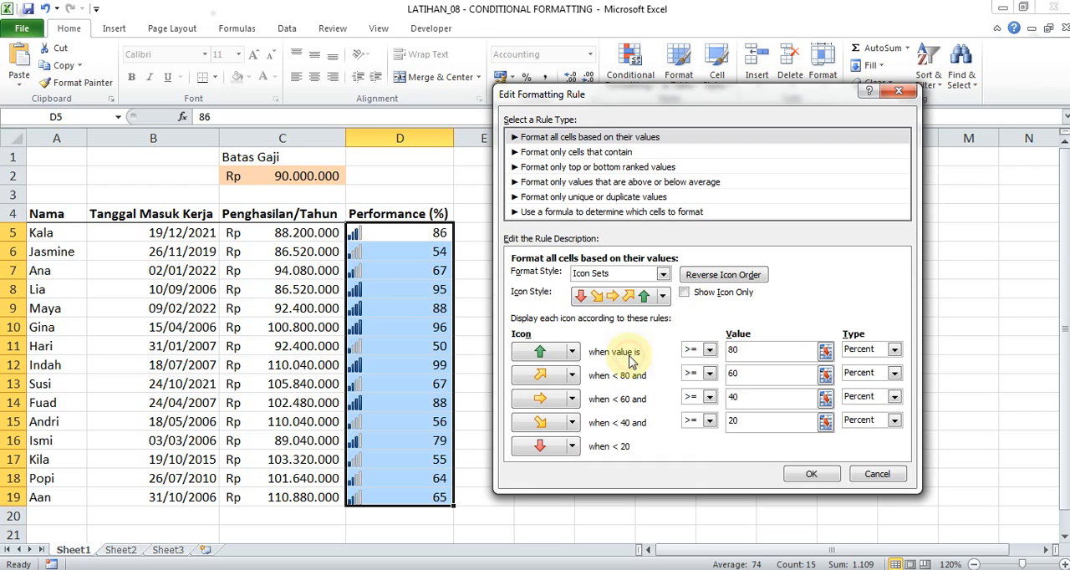
pyautogui.click(660, 297)
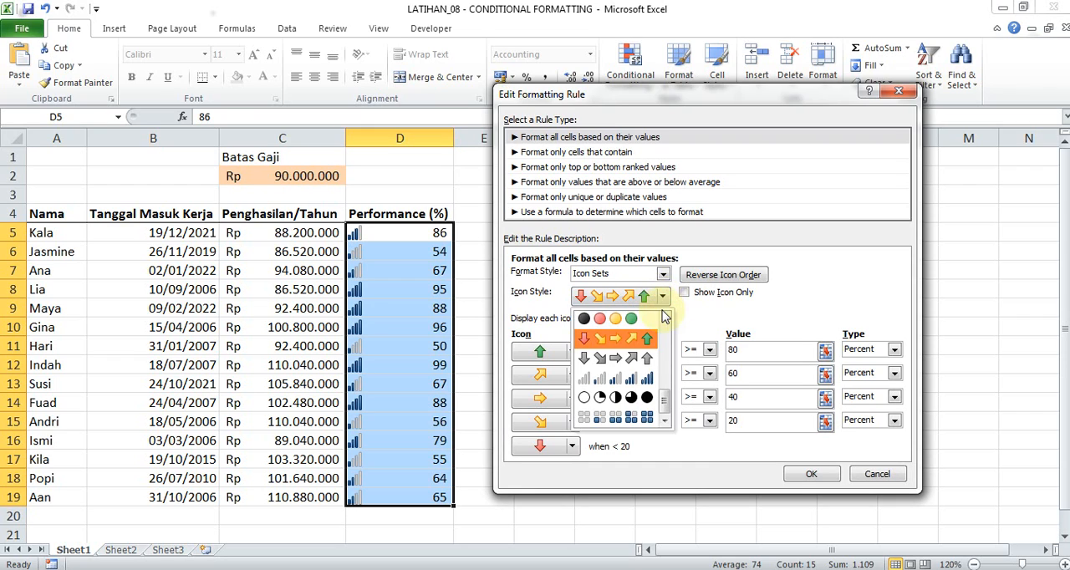
pyautogui.scroll(3, 667, 333)
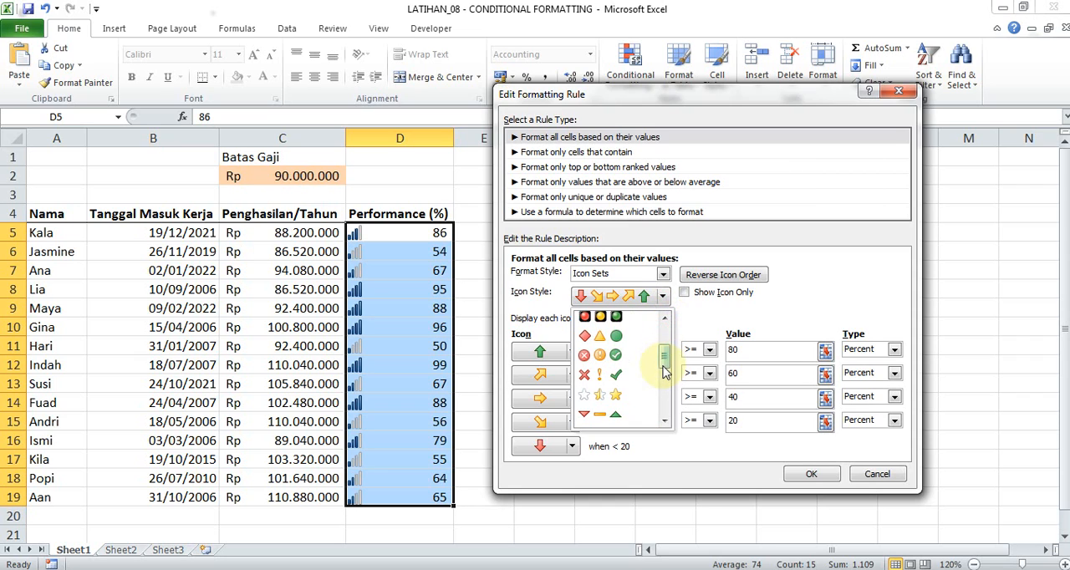
pyautogui.click(600, 320)
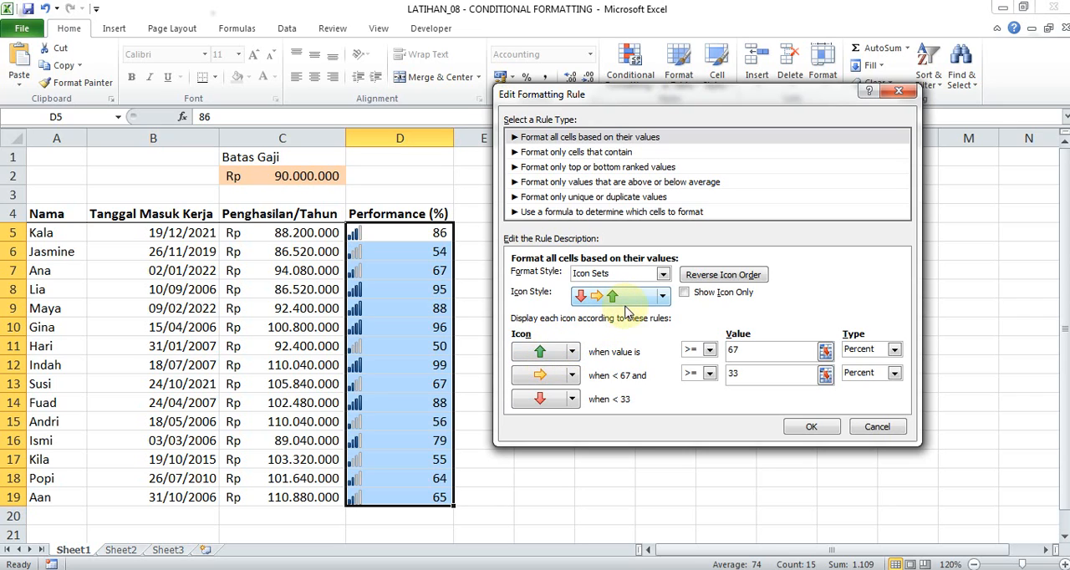
# Reverse the icon order of the three-arrow rule and restore the original order.
pyautogui.click(699, 314)
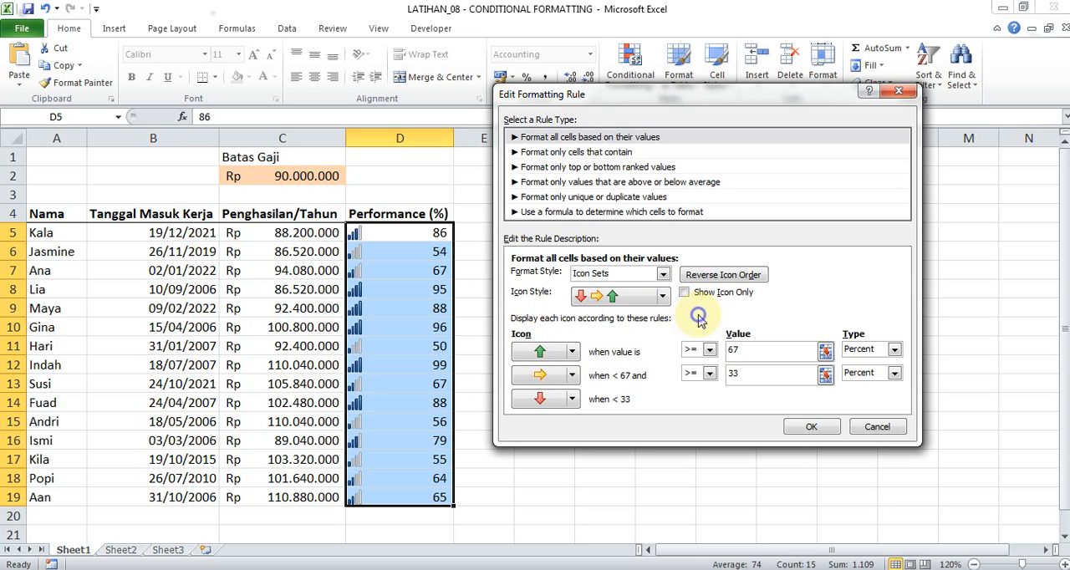
pyautogui.click(682, 323)
pyautogui.click(719, 279)
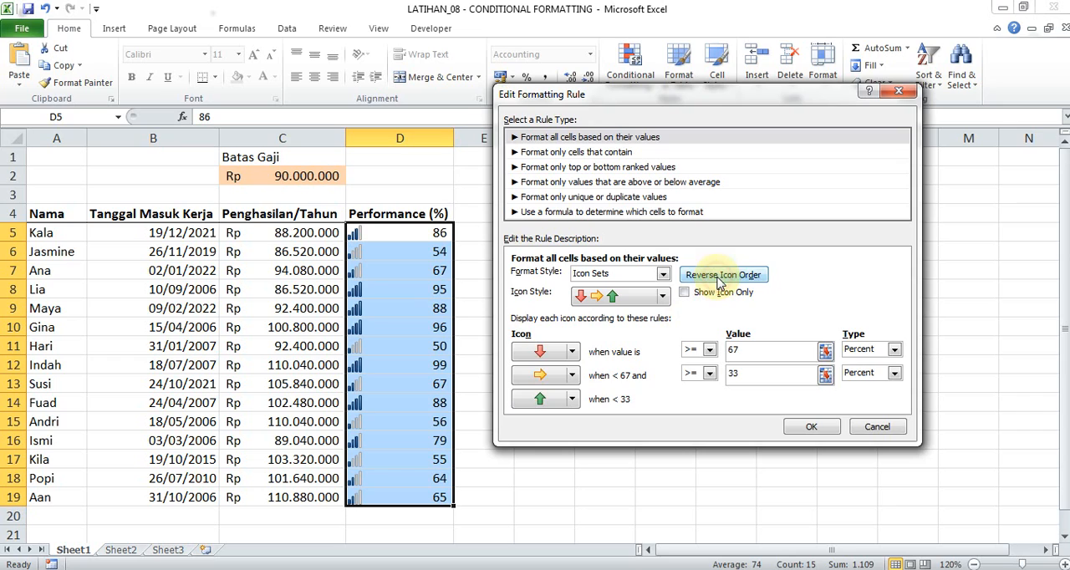
pyautogui.click(718, 279)
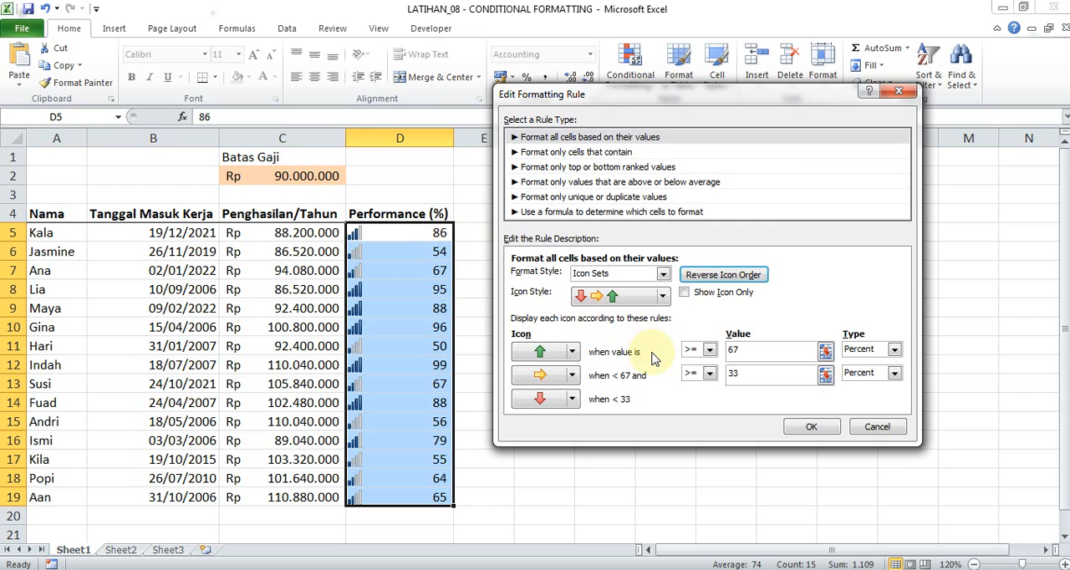
# Set the green arrow's threshold to the value 80 with type Number in the icon rule.
pyautogui.doubleClick(744, 350)
pyautogui.write('80')
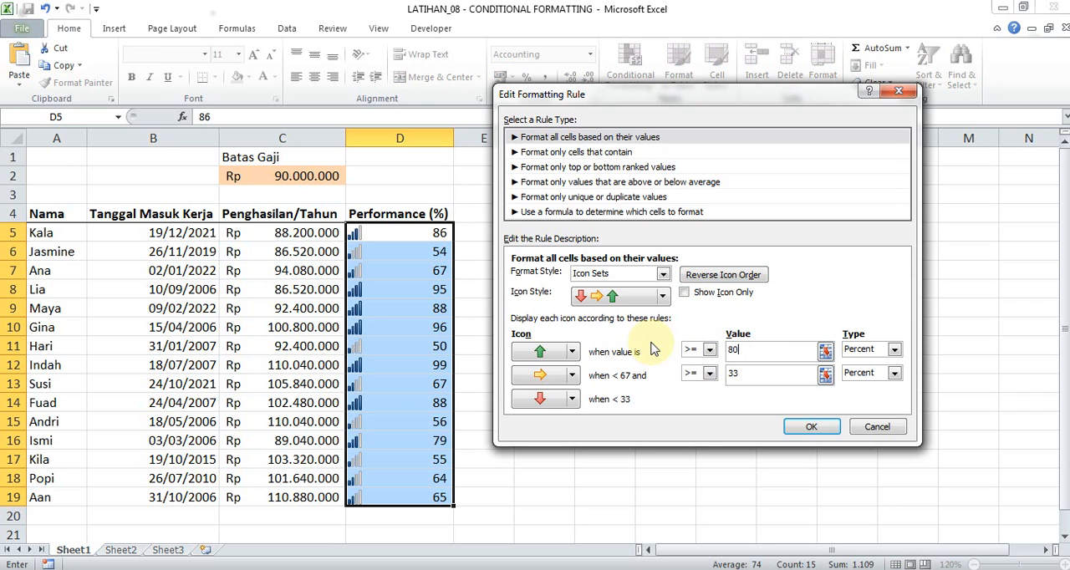
pyautogui.click(866, 350)
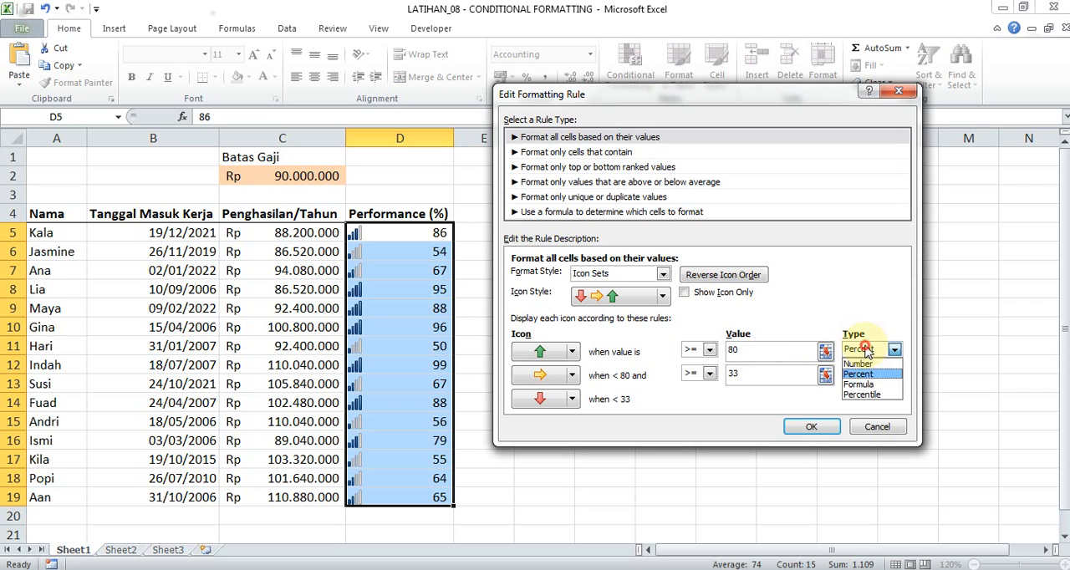
pyautogui.click(857, 362)
pyautogui.click(865, 349)
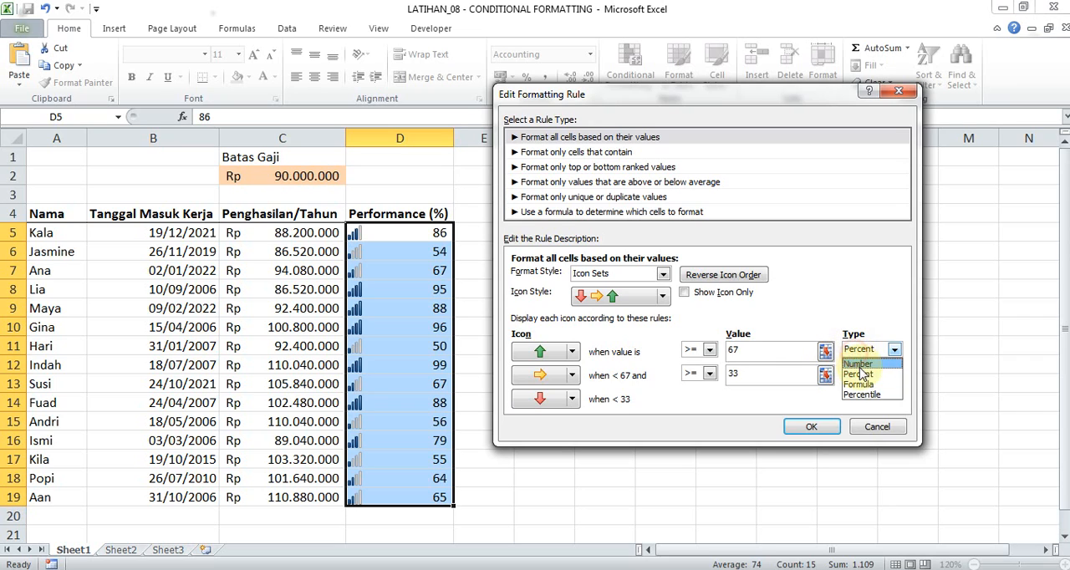
pyautogui.click(857, 361)
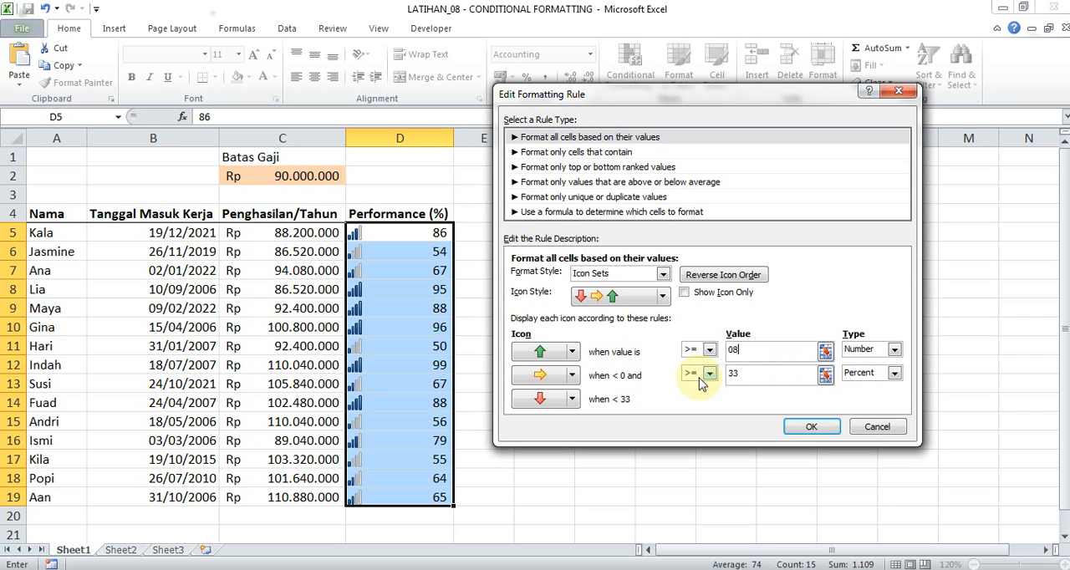
pyautogui.write('0')
pyautogui.press('BackSpace')
pyautogui.press('BackSpace')
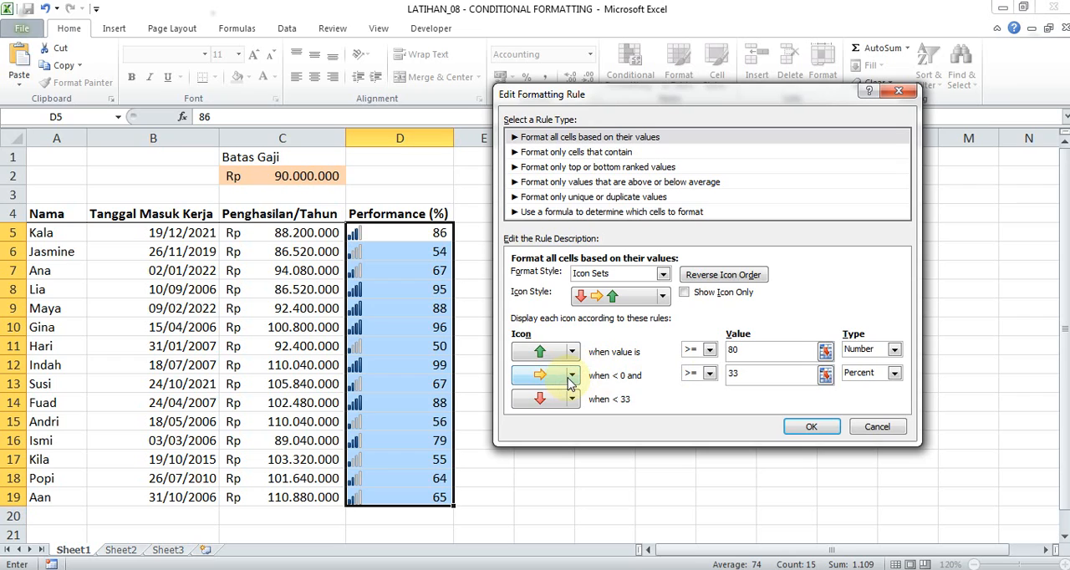
# Set the yellow arrow's threshold value to 40 in the icon rule.
pyautogui.click(739, 374)
pyautogui.click(744, 358)
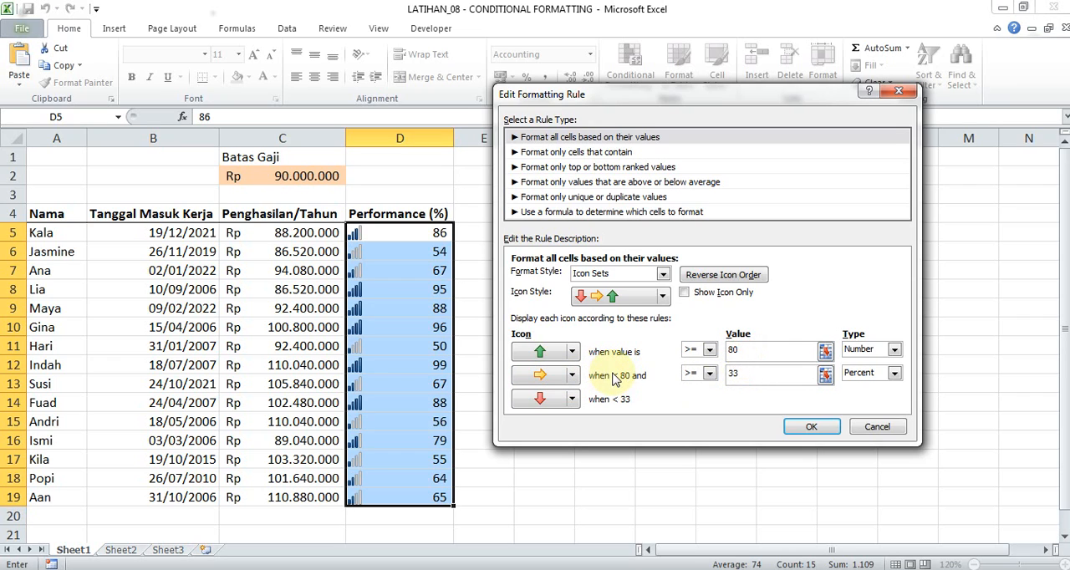
pyautogui.doubleClick(751, 373)
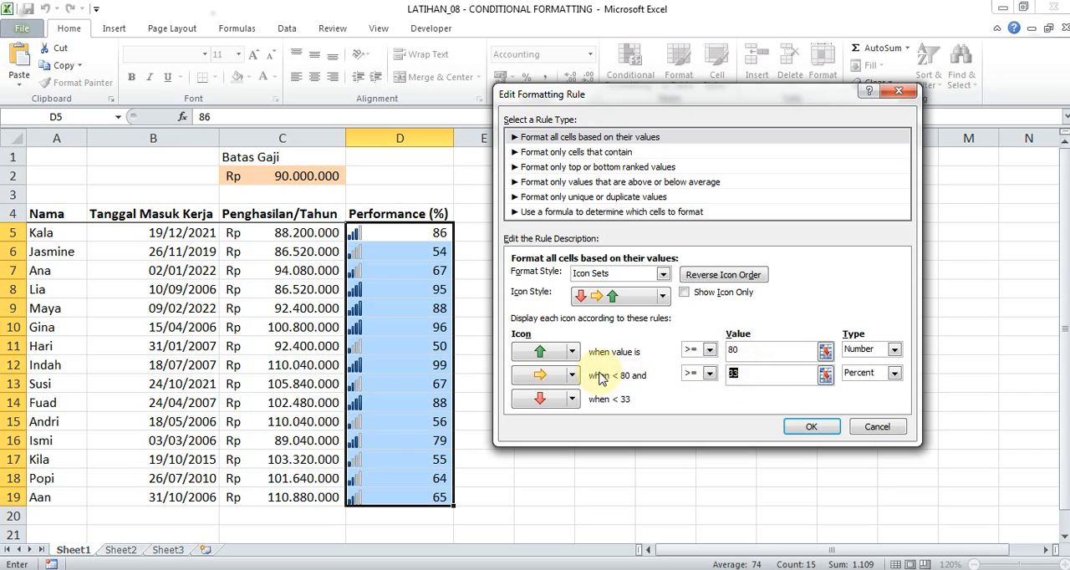
pyautogui.write('40')
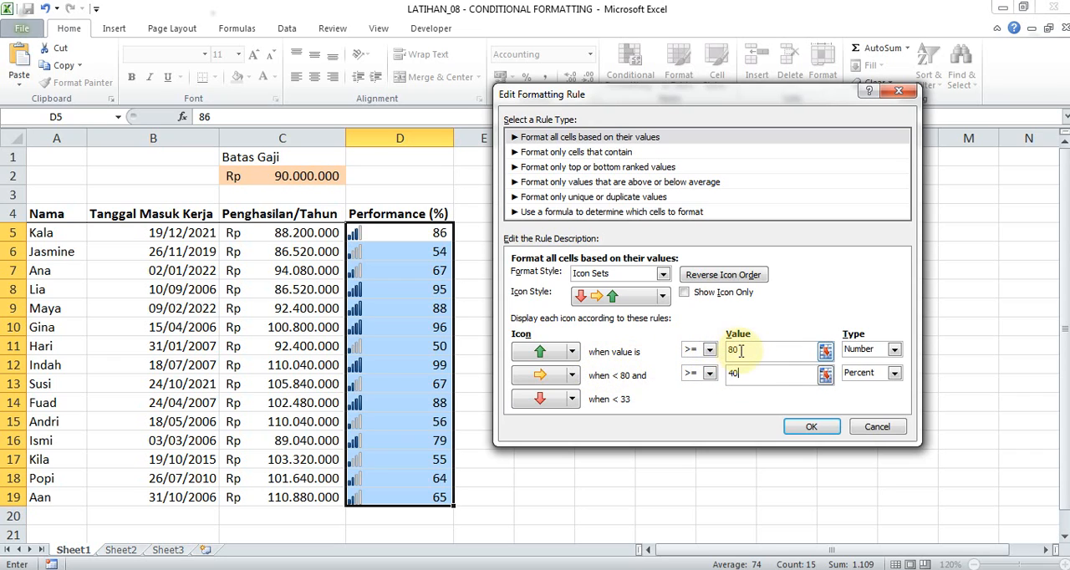
pyautogui.click(620, 400)
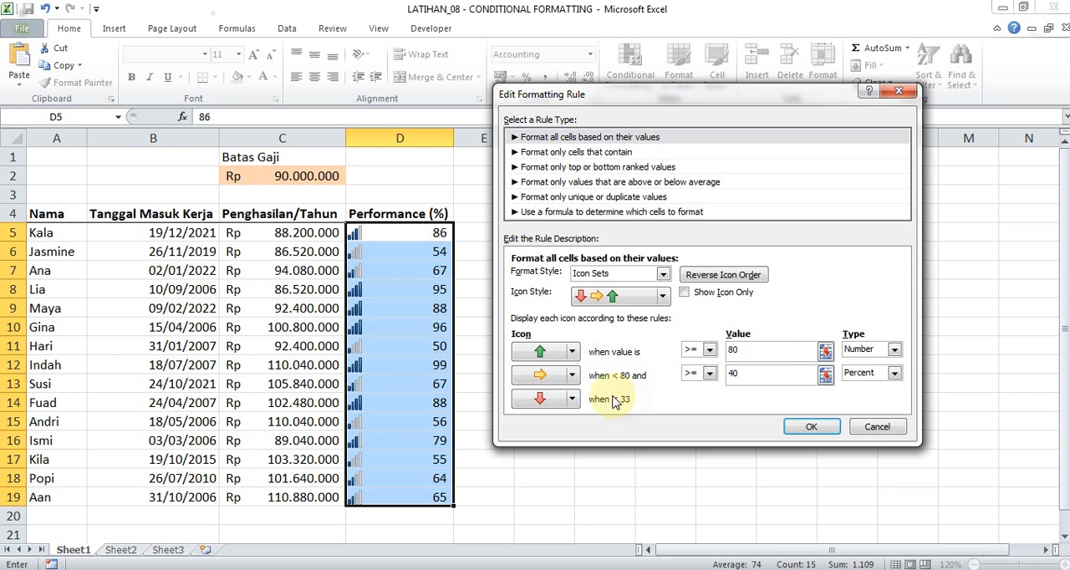
pyautogui.click(630, 404)
pyautogui.click(758, 352)
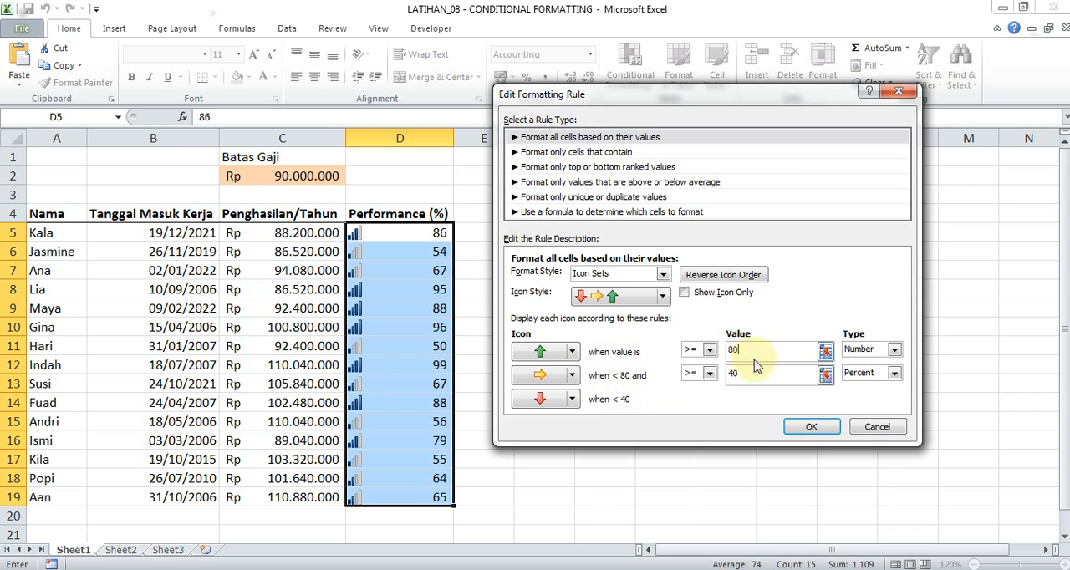
# Change the yellow arrow's threshold type to Number with the value 40 and apply the rule to D5:D19.
pyautogui.click(895, 373)
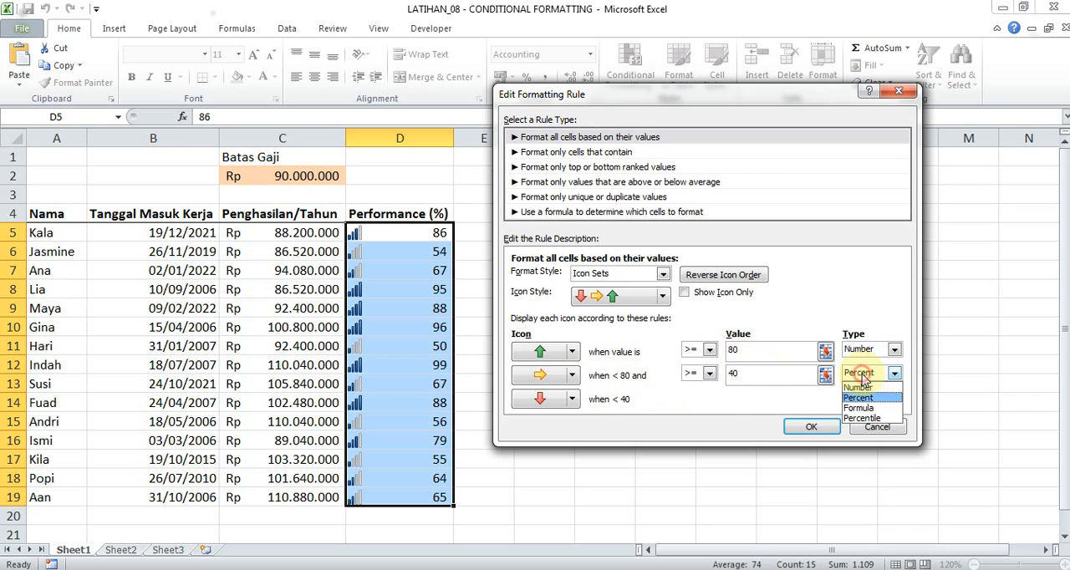
pyautogui.click(860, 390)
pyautogui.click(776, 384)
pyautogui.doubleClick(734, 373)
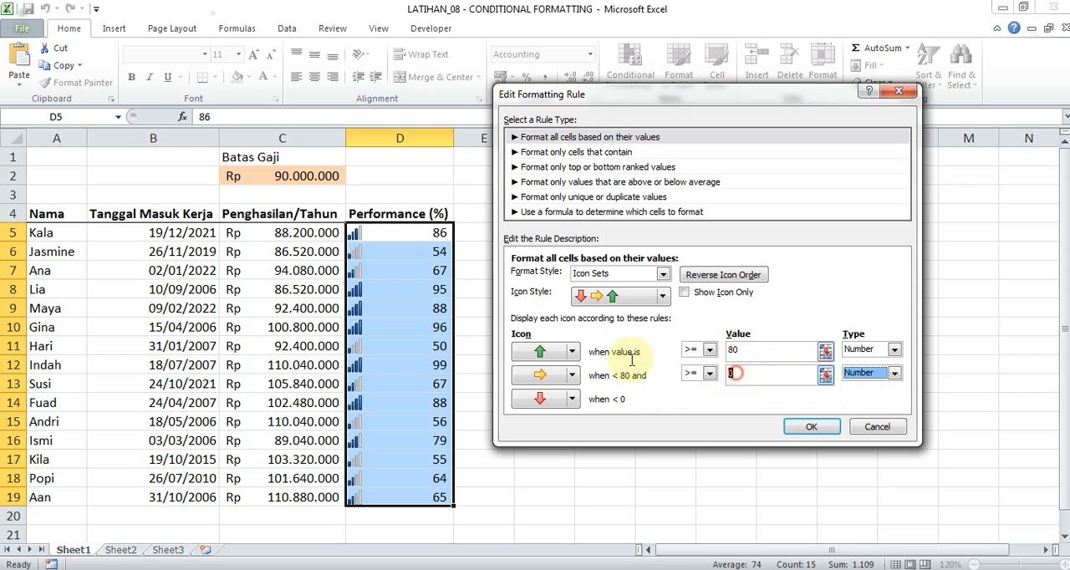
pyautogui.write('40')
pyautogui.click(763, 350)
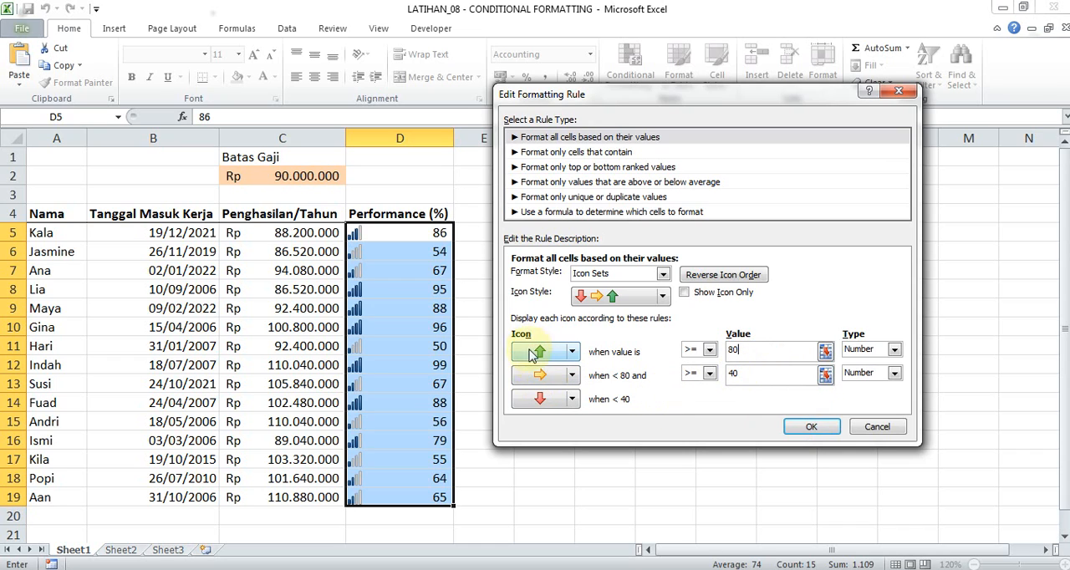
pyautogui.click(811, 427)
pyautogui.click(707, 474)
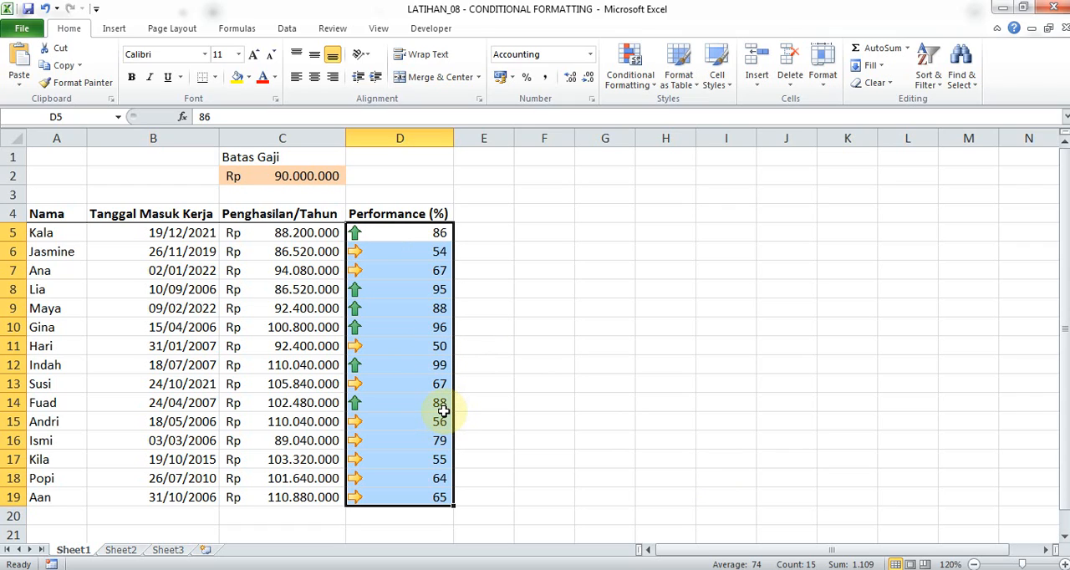
pyautogui.click(631, 73)
pyautogui.moveTo(660, 252)
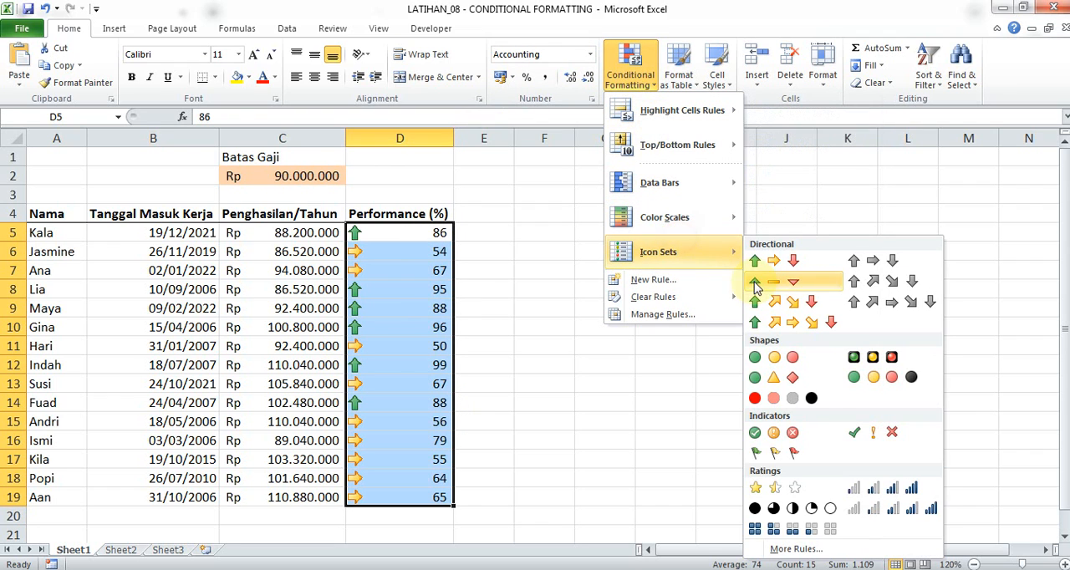
pyautogui.click(811, 549)
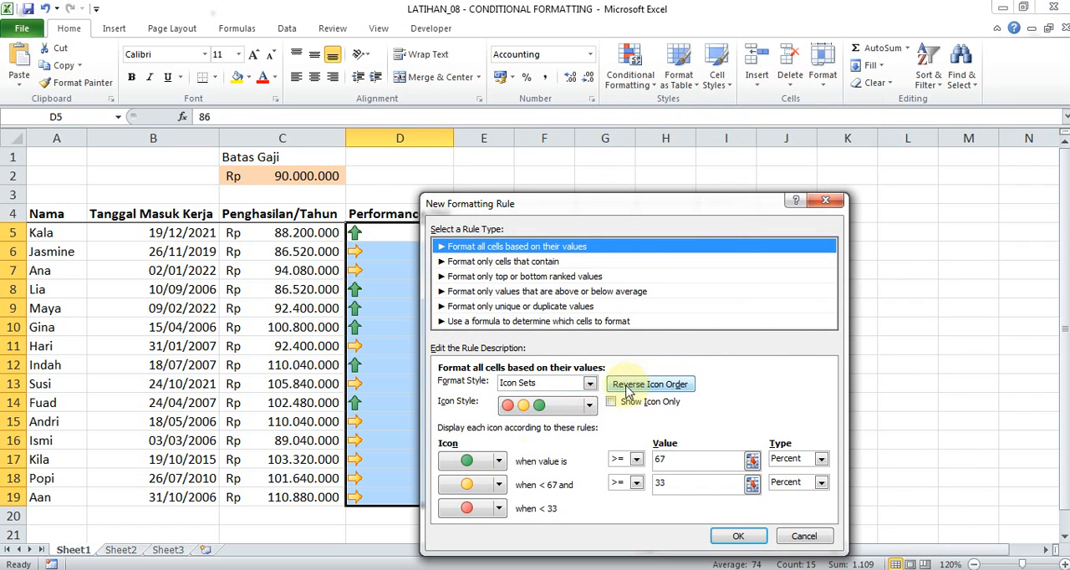
pyautogui.click(826, 200)
# Edit the Performance (%) icon set rule to reverse its arrow order and apply it to D5:D19.
pyautogui.click(631, 68)
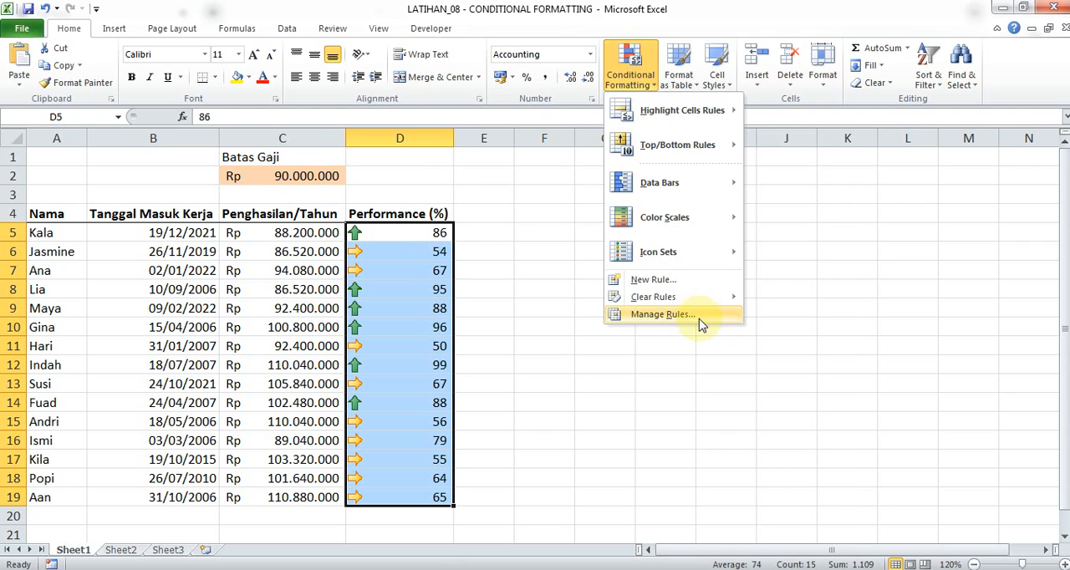
pyautogui.click(661, 314)
pyautogui.doubleClick(585, 354)
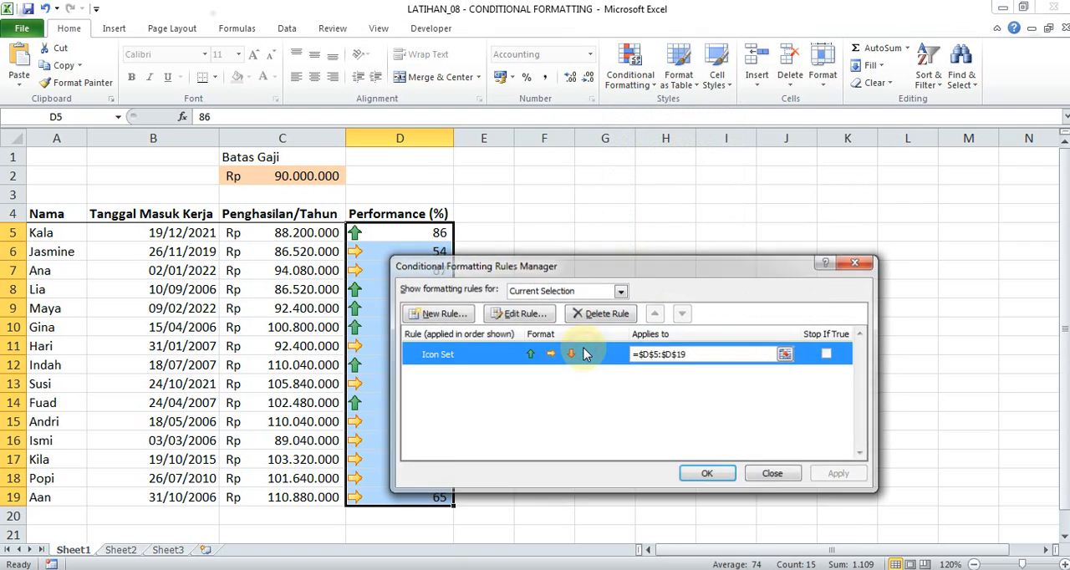
pyautogui.click(634, 385)
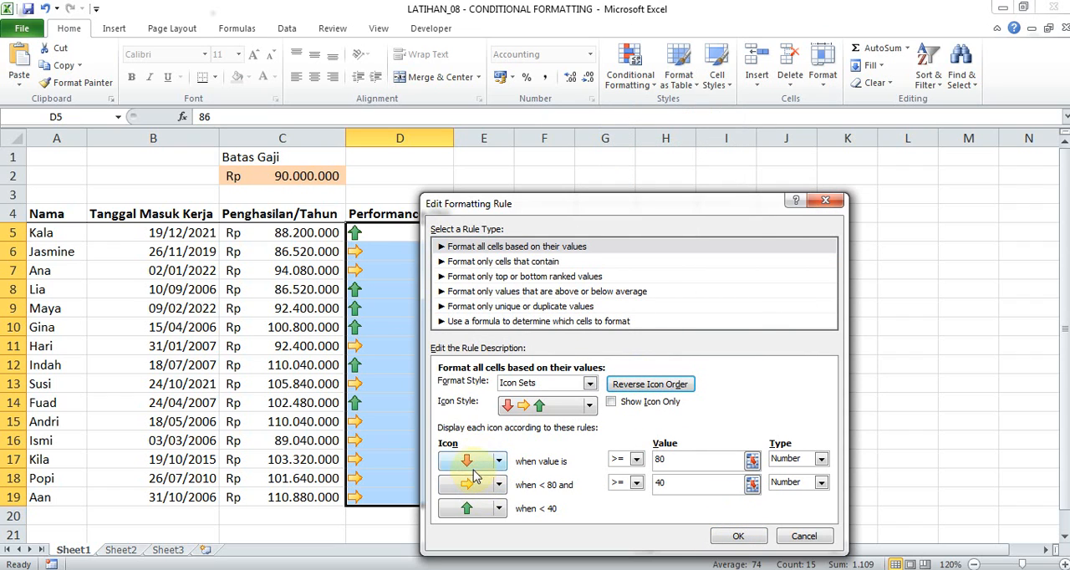
pyautogui.click(740, 538)
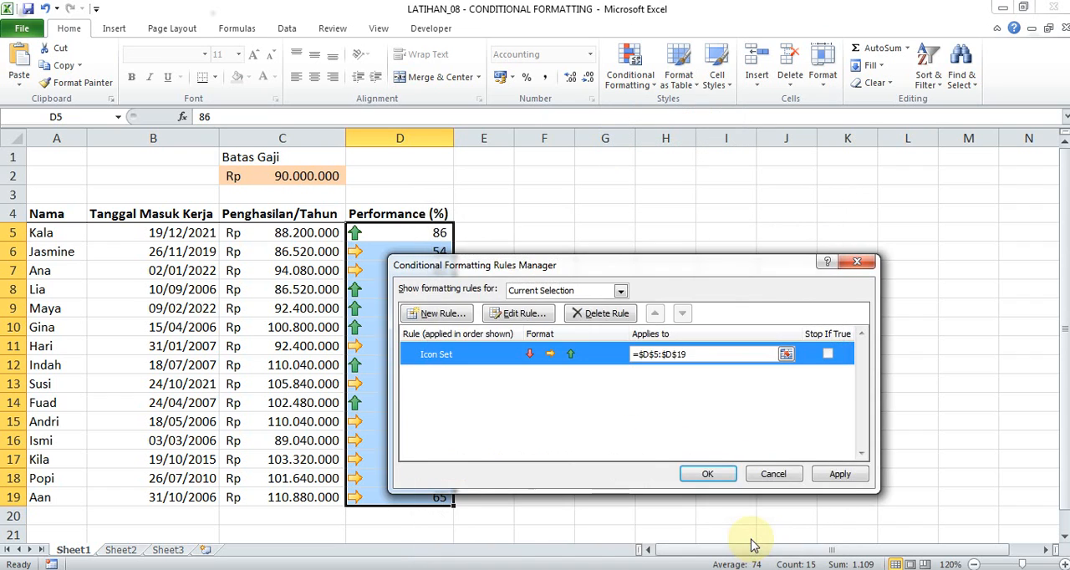
pyautogui.click(708, 474)
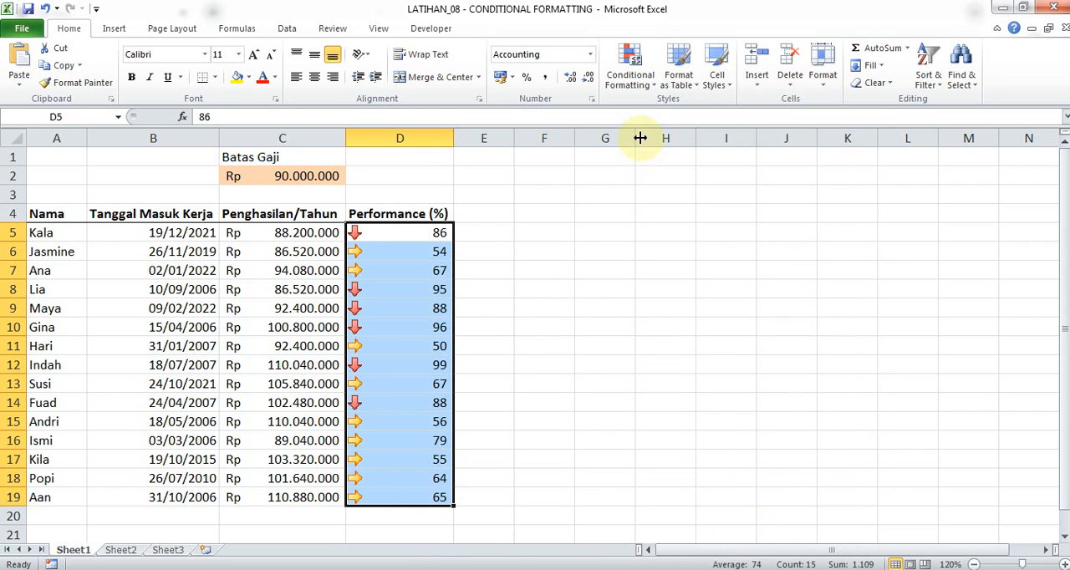
# Inspect the icon order and thresholds of the Performance (%) icon set rule and close the rules manager.
pyautogui.click(631, 68)
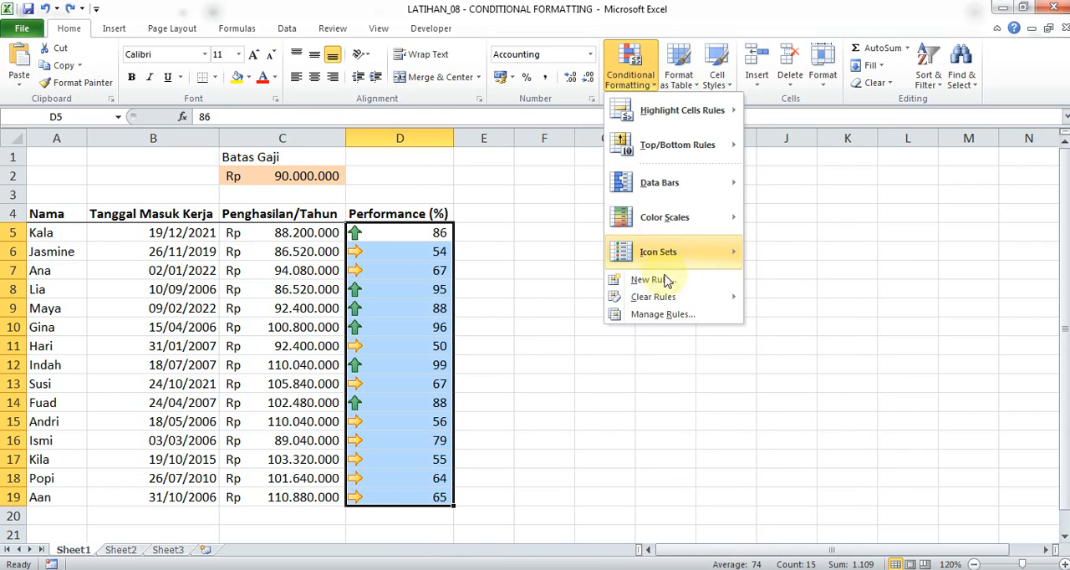
pyautogui.click(669, 317)
pyautogui.doubleClick(627, 356)
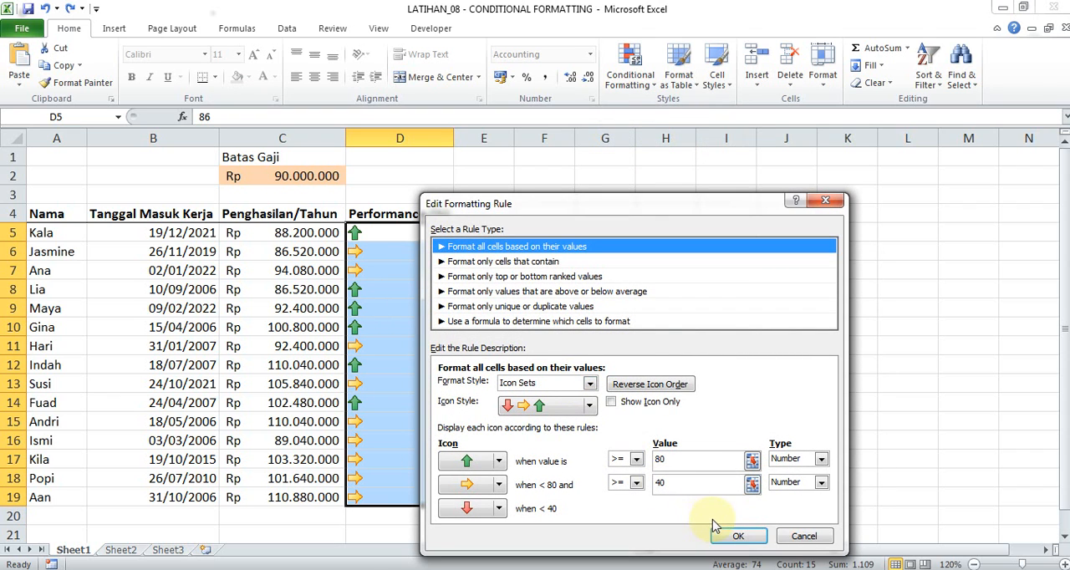
pyautogui.click(736, 536)
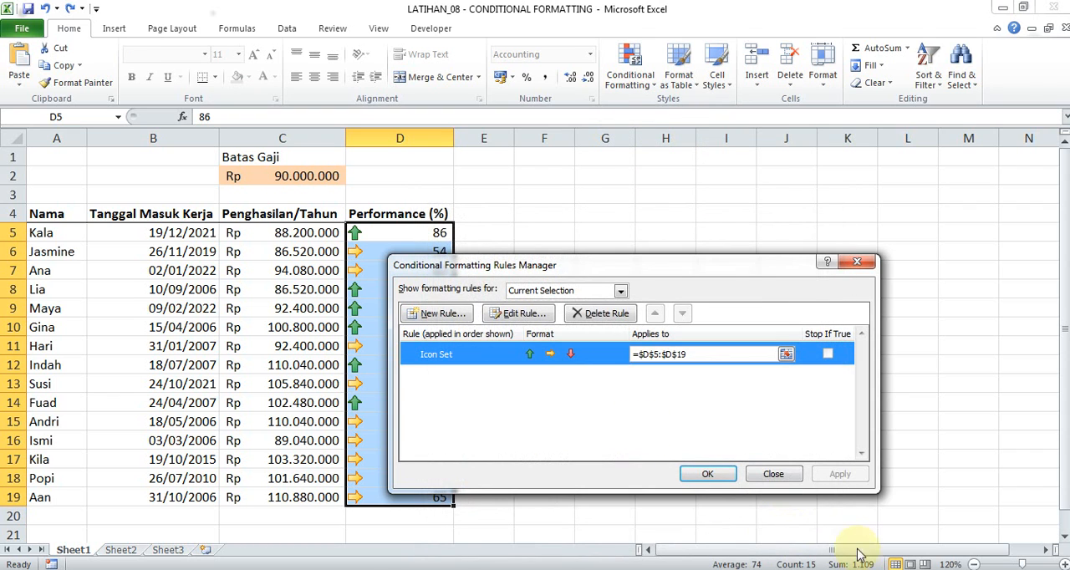
pyautogui.click(773, 475)
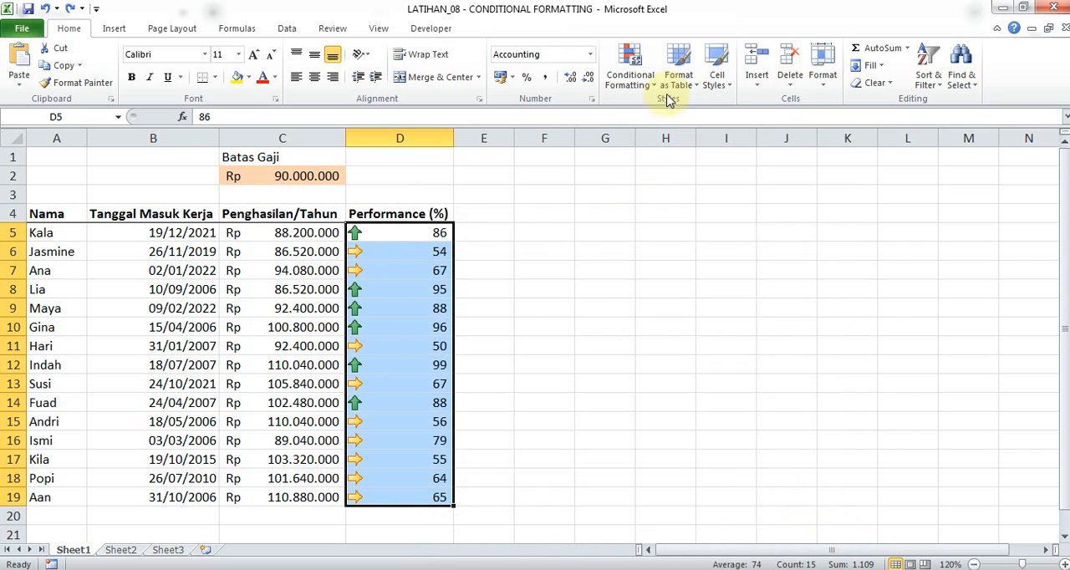
# Clear the conditional formatting rules from the whole employee table A4:D19 and select the empty cell F4.
pyautogui.hotkey('ctrl', 'a')
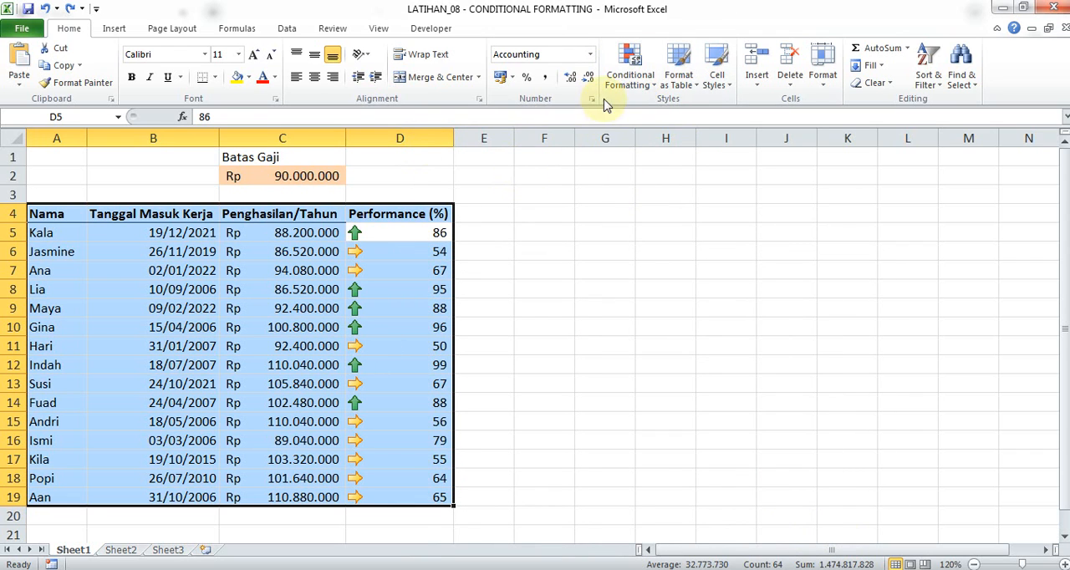
pyautogui.click(618, 89)
pyautogui.moveTo(707, 299)
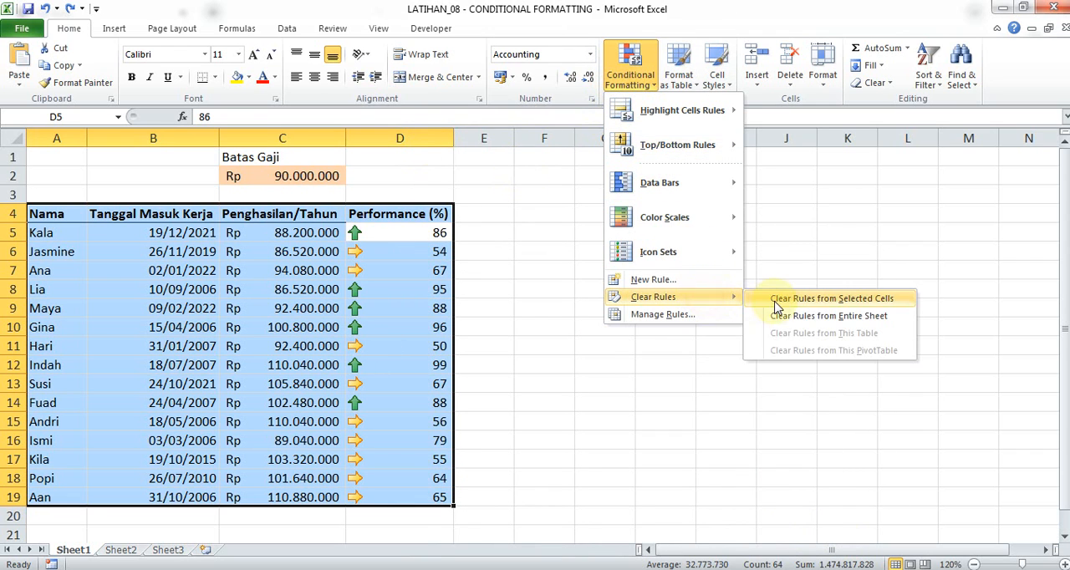
pyautogui.click(776, 303)
pyautogui.click(548, 216)
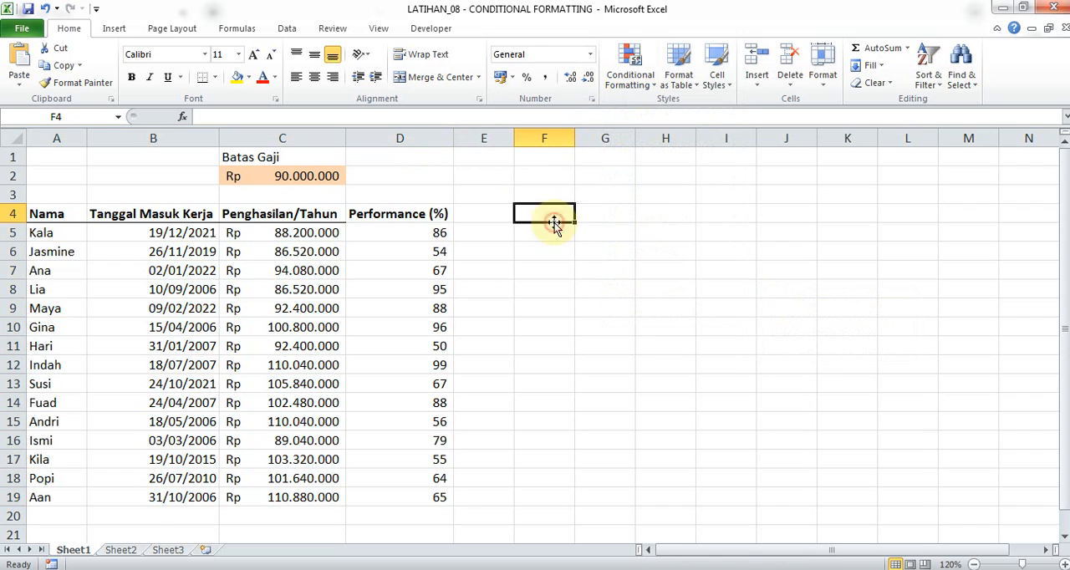
# Start a new rule from the rules manager and set its format style to Icon Sets.
pyautogui.click(619, 92)
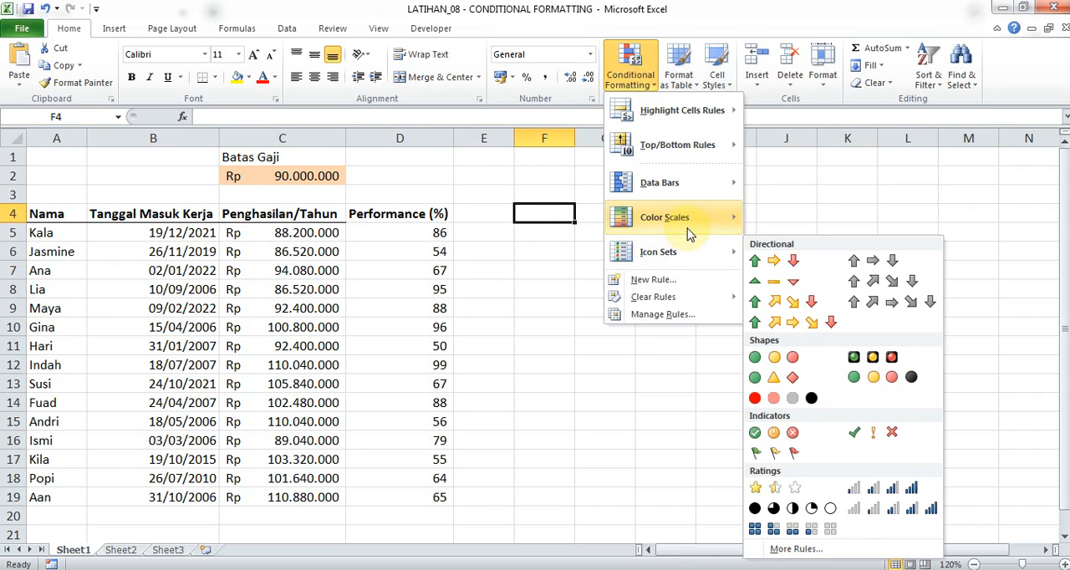
pyautogui.moveTo(690, 252)
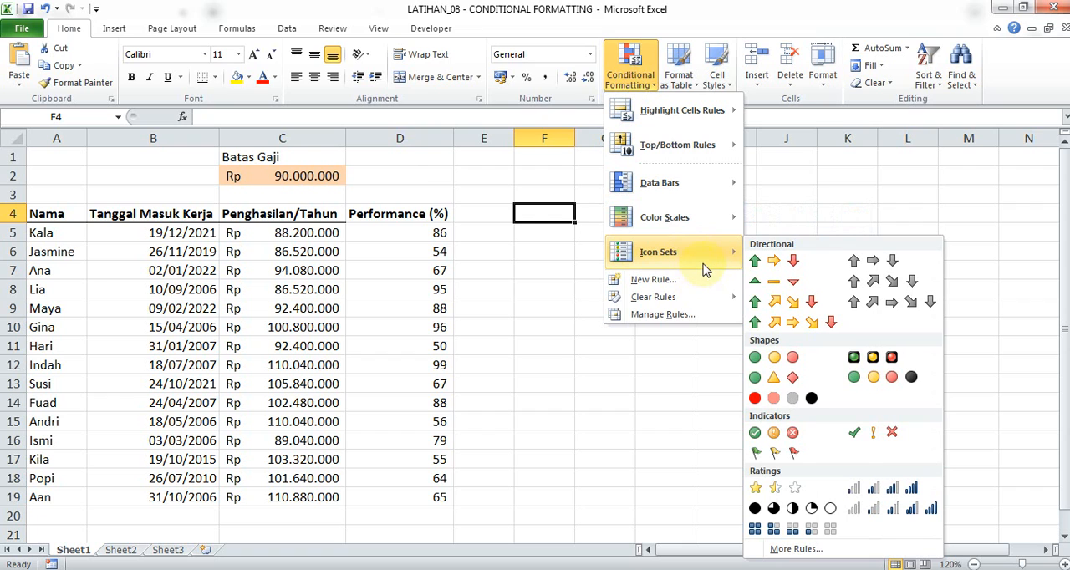
pyautogui.click(700, 312)
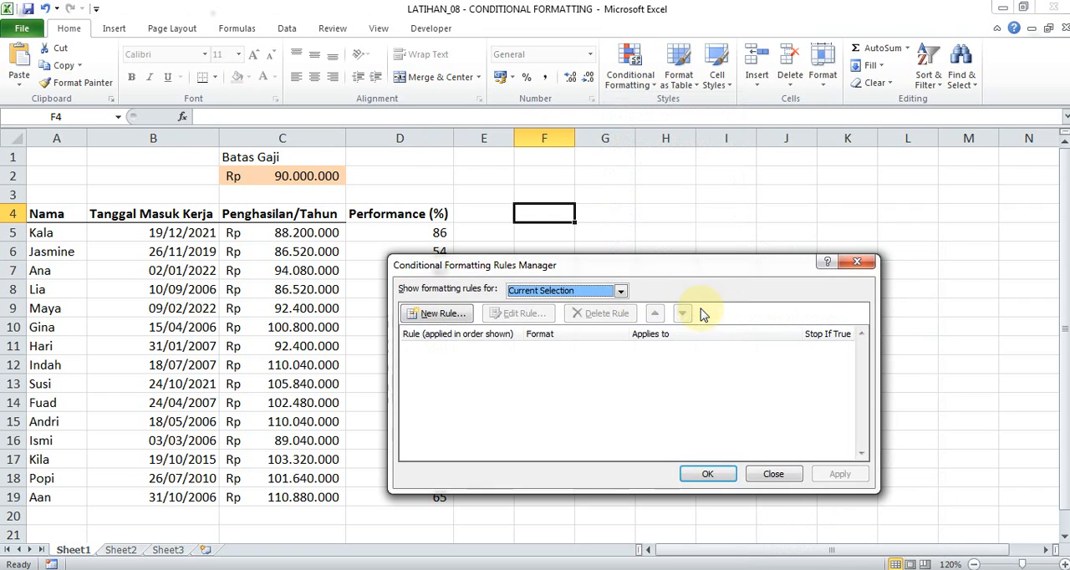
pyautogui.click(457, 322)
pyautogui.moveTo(599, 227); pyautogui.dragTo(752, 150)
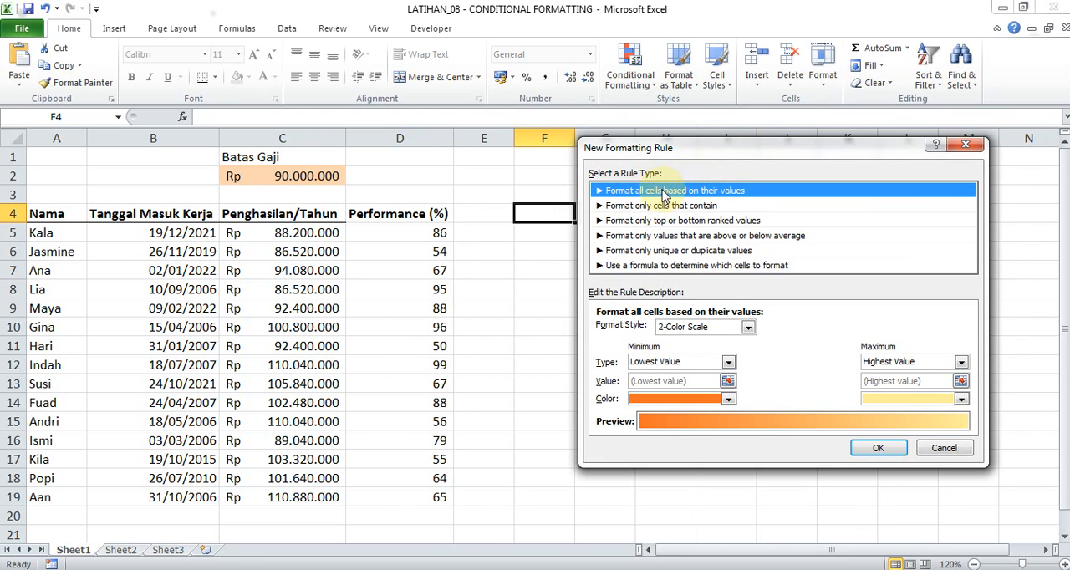
pyautogui.click(692, 329)
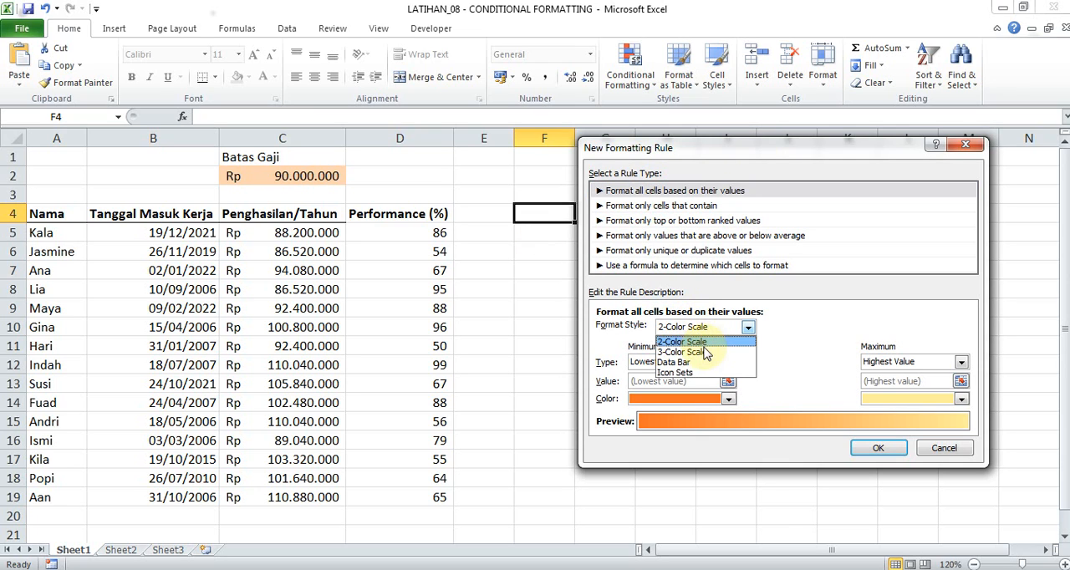
pyautogui.click(704, 373)
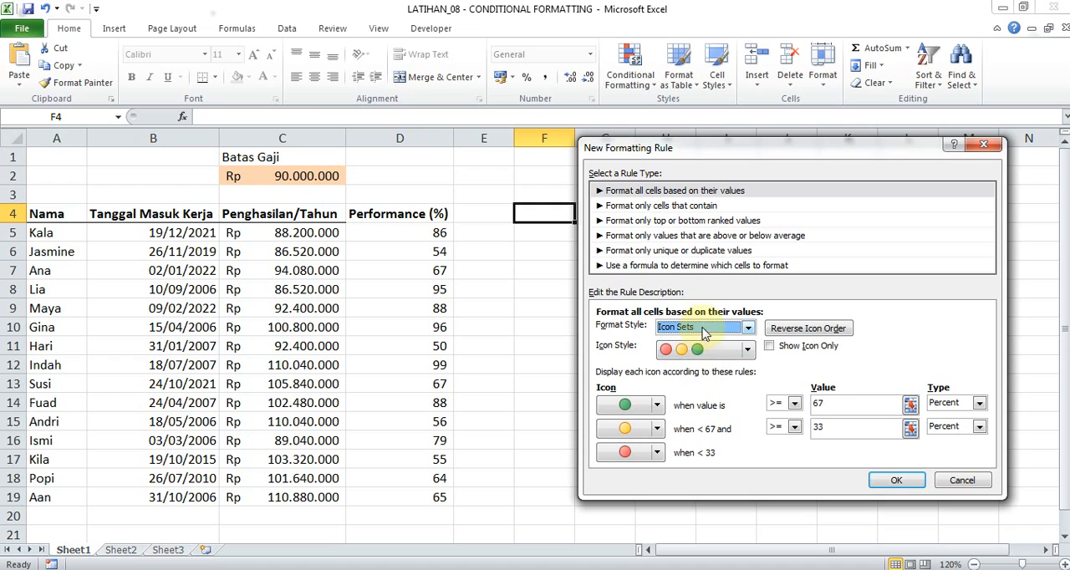
# Switch the new rule to "Format only cells that contain" and examine its comparison operators for cell values.
pyautogui.click(697, 206)
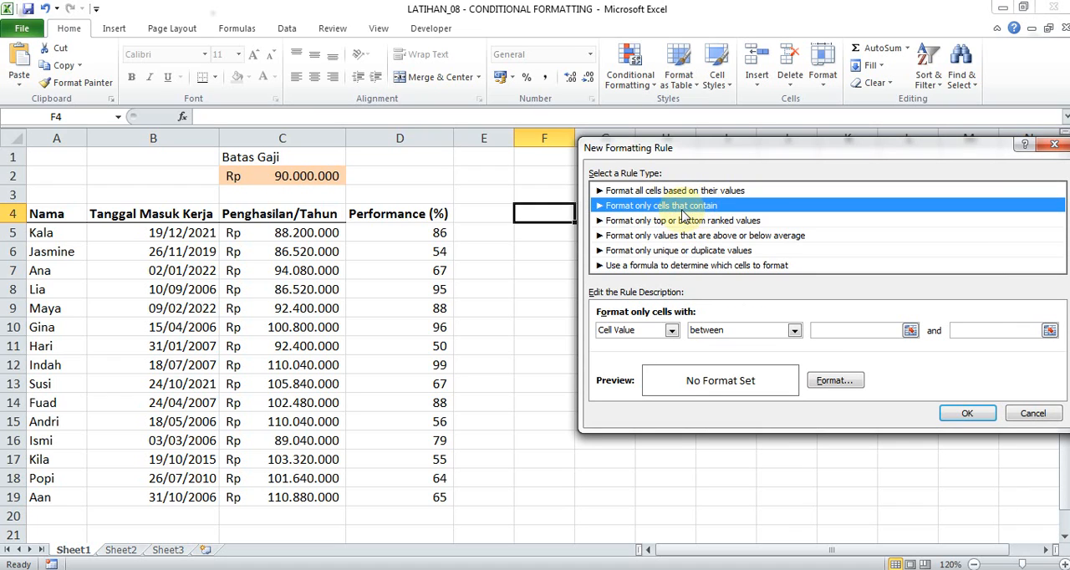
pyautogui.click(728, 331)
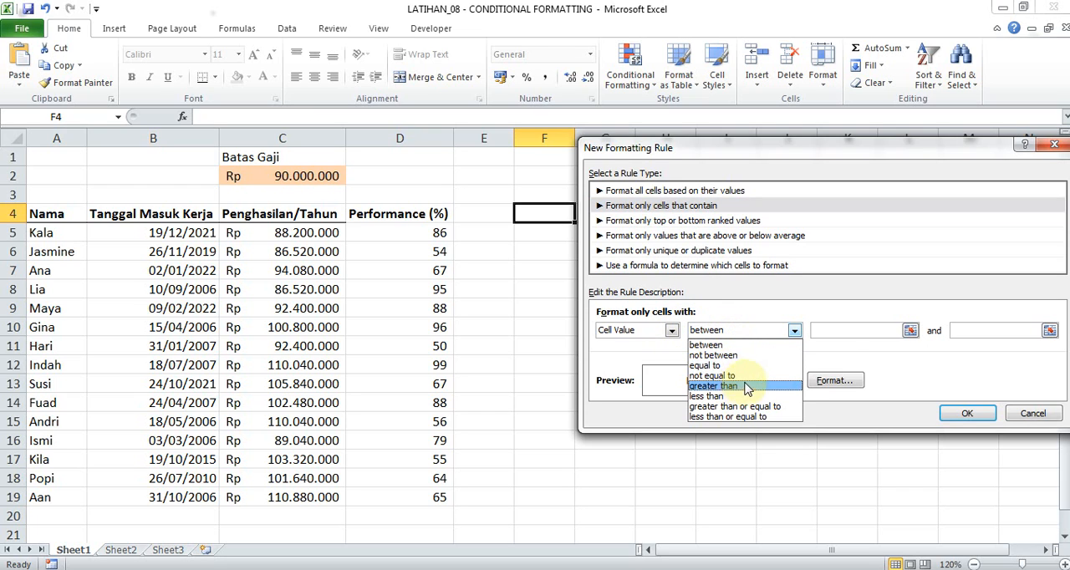
pyautogui.click(831, 360)
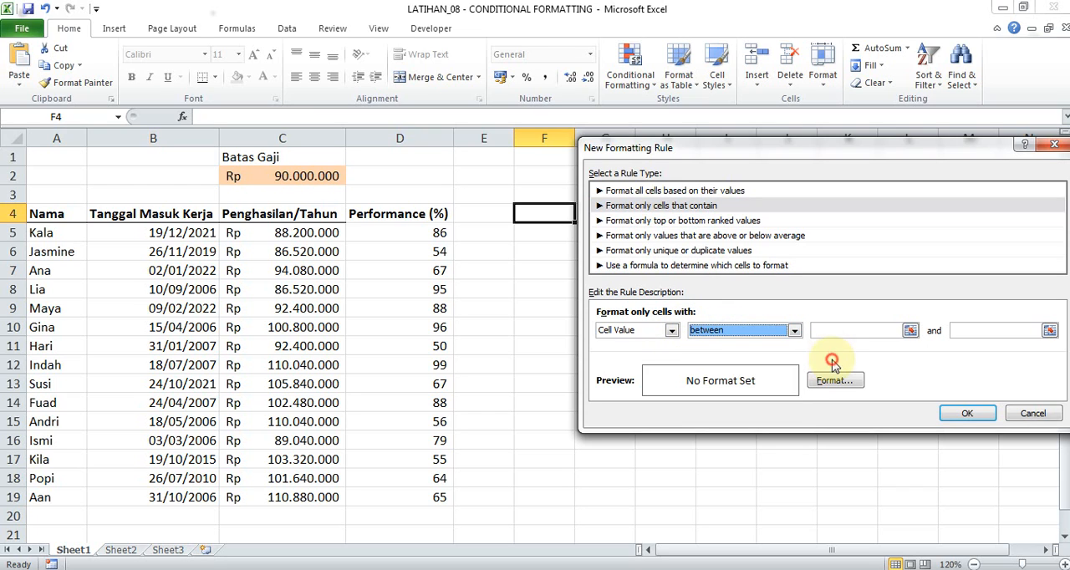
pyautogui.click(776, 339)
# Examine the settings of the "Format only top or bottom ranked values" and "Format only values that are above or below average" rule types.
pyautogui.click(709, 221)
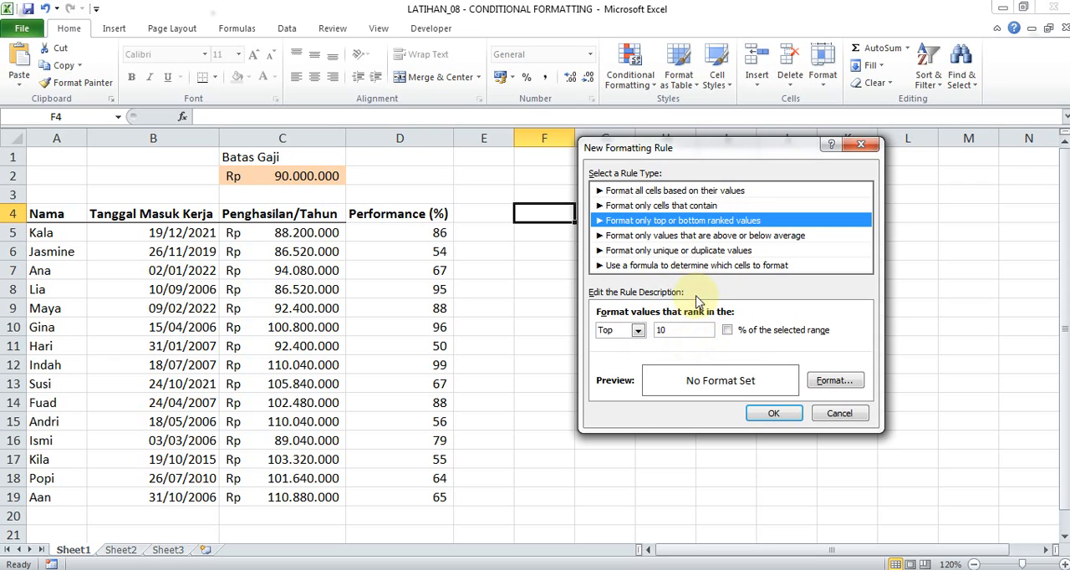
pyautogui.click(685, 237)
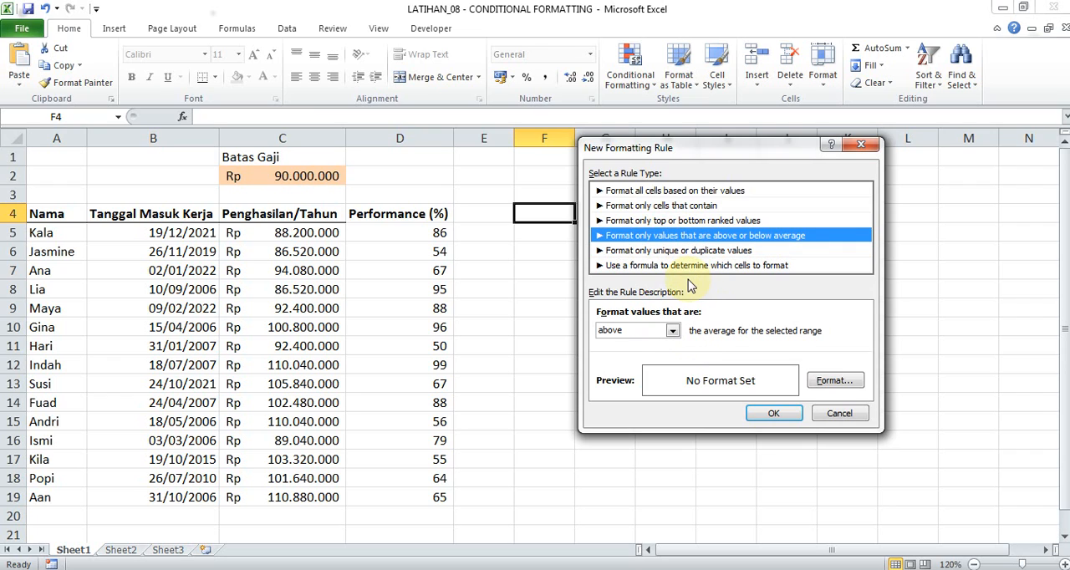
pyautogui.click(673, 333)
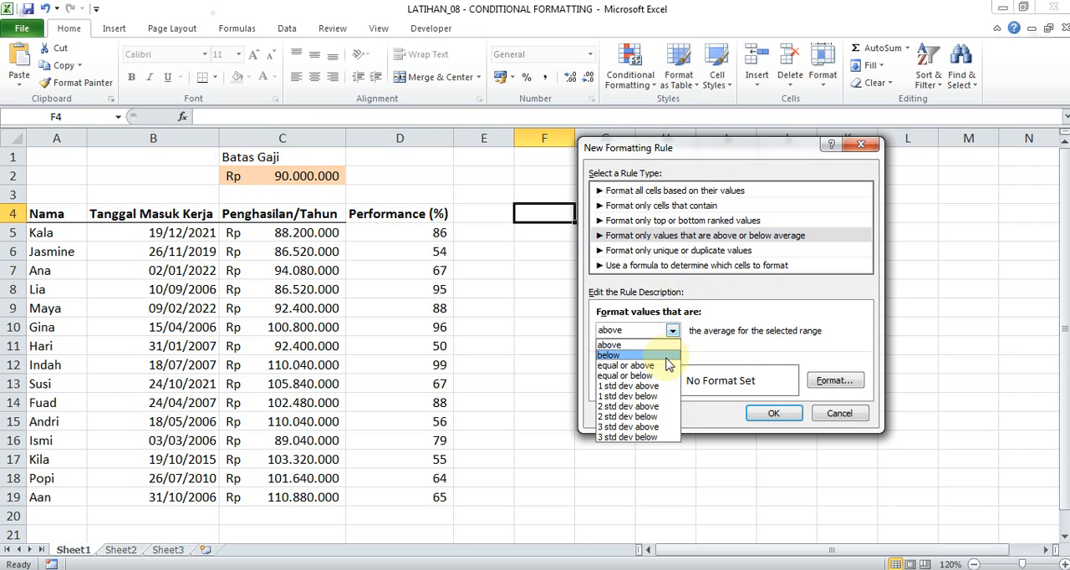
pyautogui.click(701, 351)
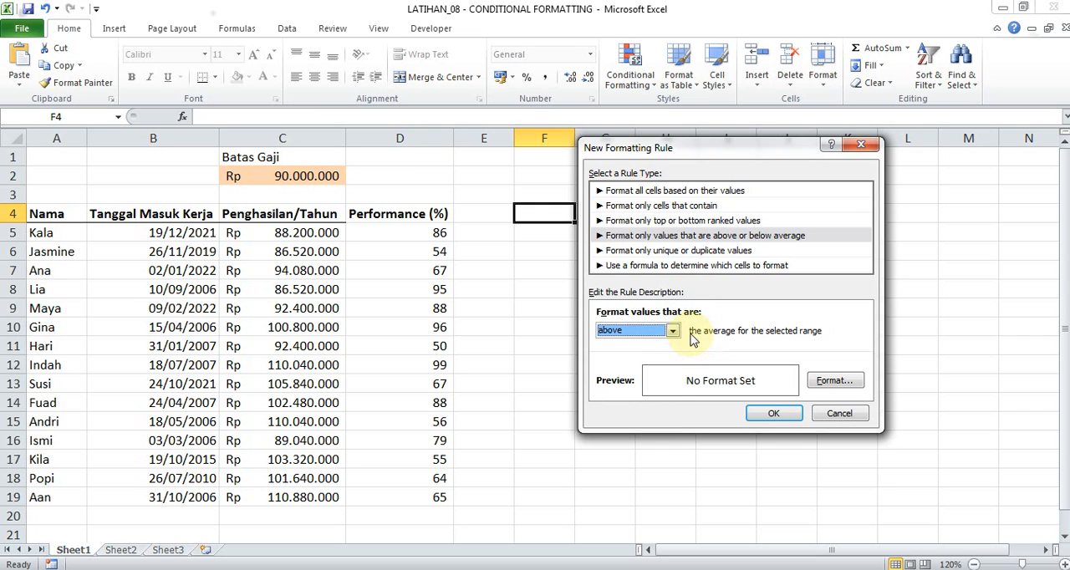
# Switch the rule to "Format only unique or duplicate values" and set it to format all unique values.
pyautogui.click(707, 252)
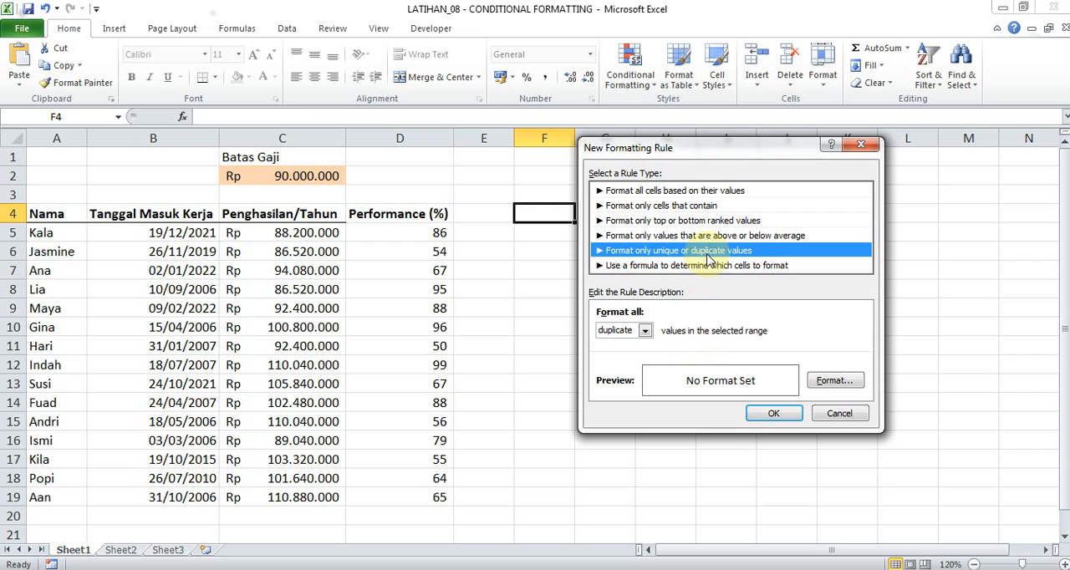
pyautogui.click(707, 266)
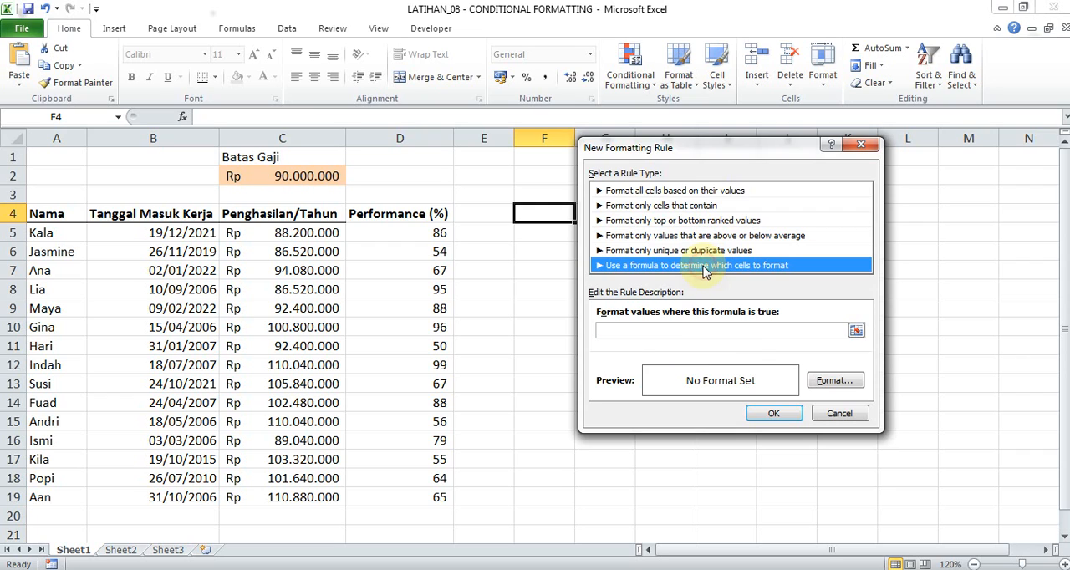
pyautogui.click(704, 254)
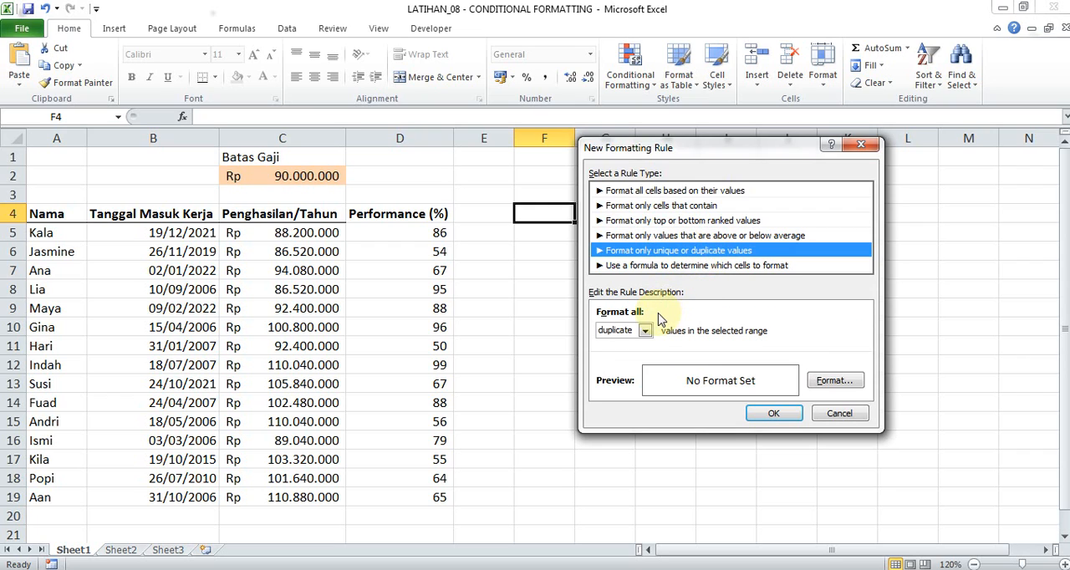
pyautogui.click(647, 332)
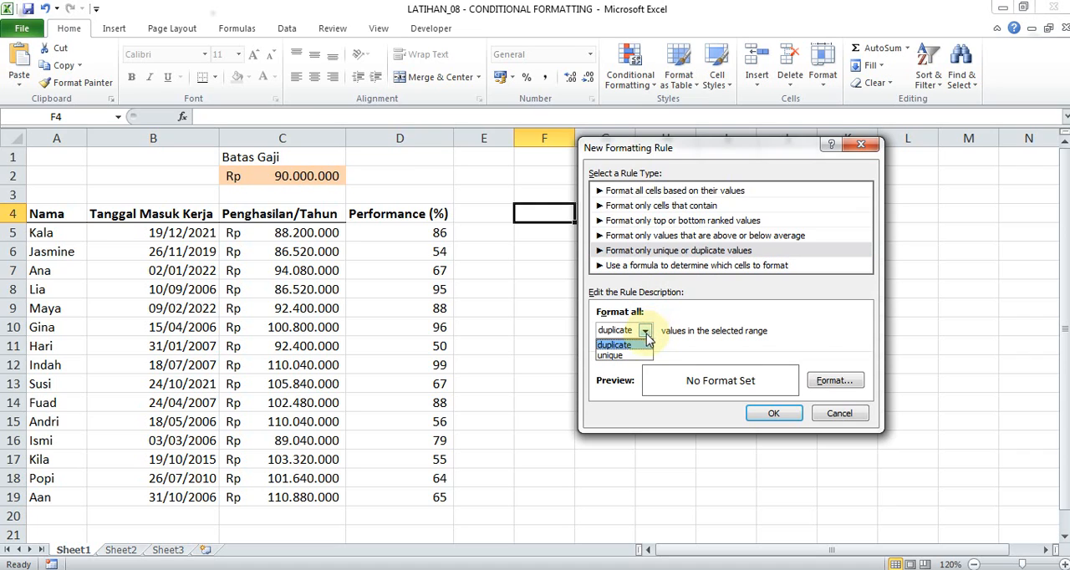
pyautogui.click(641, 349)
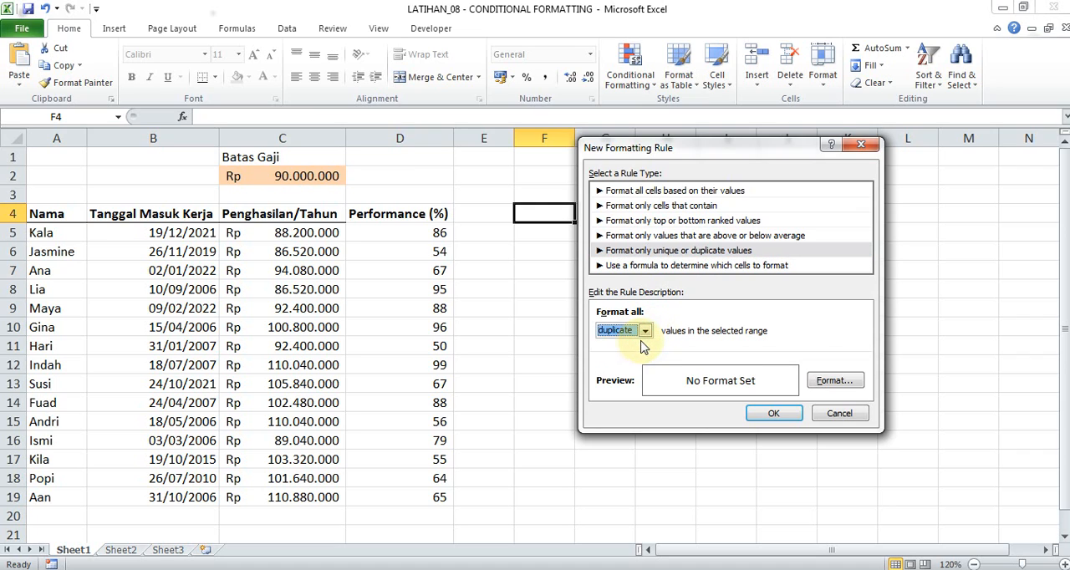
pyautogui.click(646, 332)
pyautogui.click(639, 357)
pyautogui.click(646, 332)
pyautogui.click(647, 332)
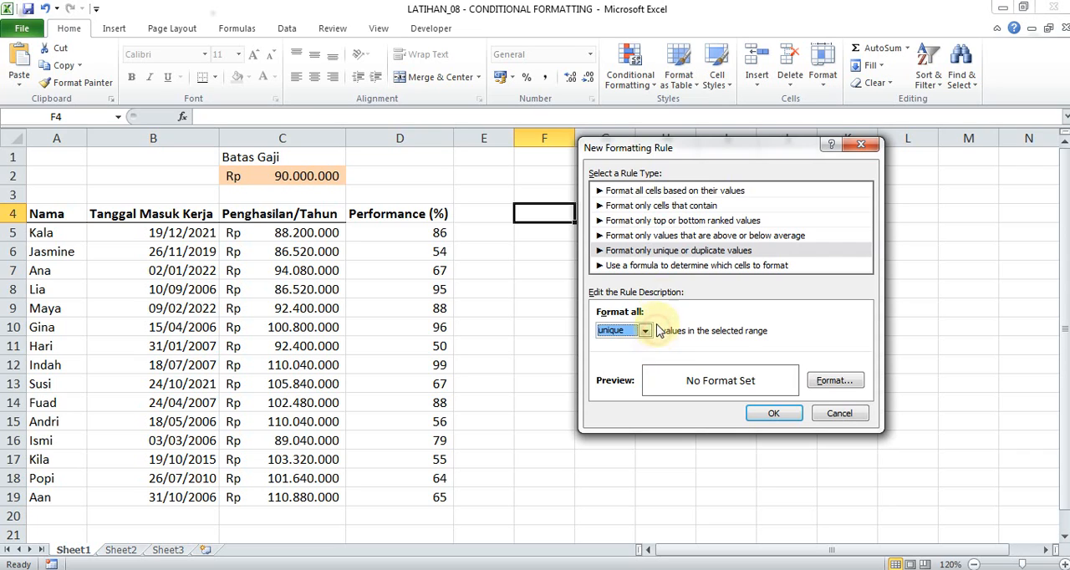
# Switch the rule to "Use a formula to determine which cells to format", dismiss the Windows color scheme prompt, and enter the reference =$C$5 as the formula.
pyautogui.click(690, 267)
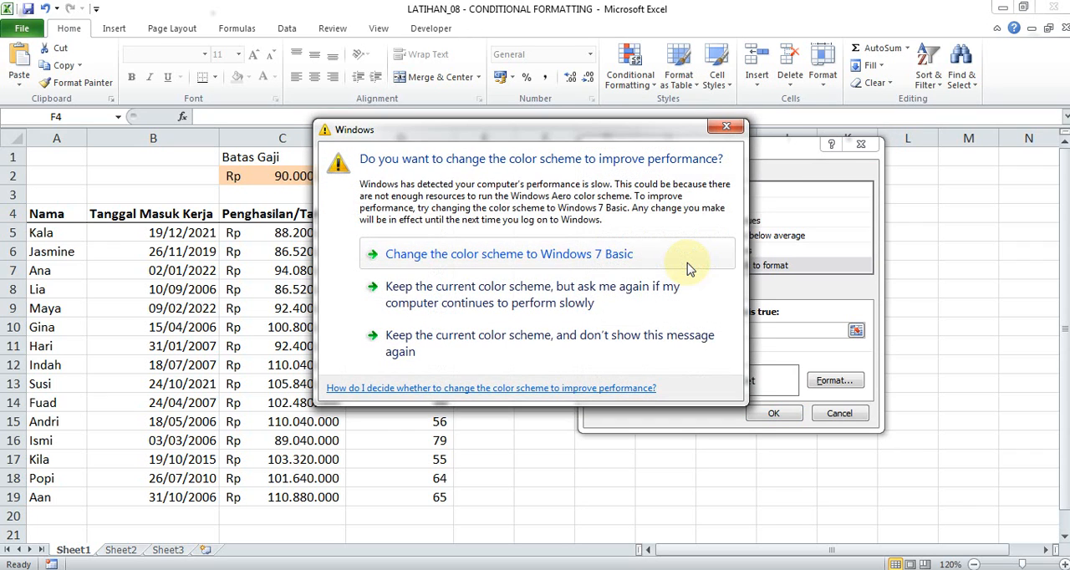
pyautogui.click(726, 126)
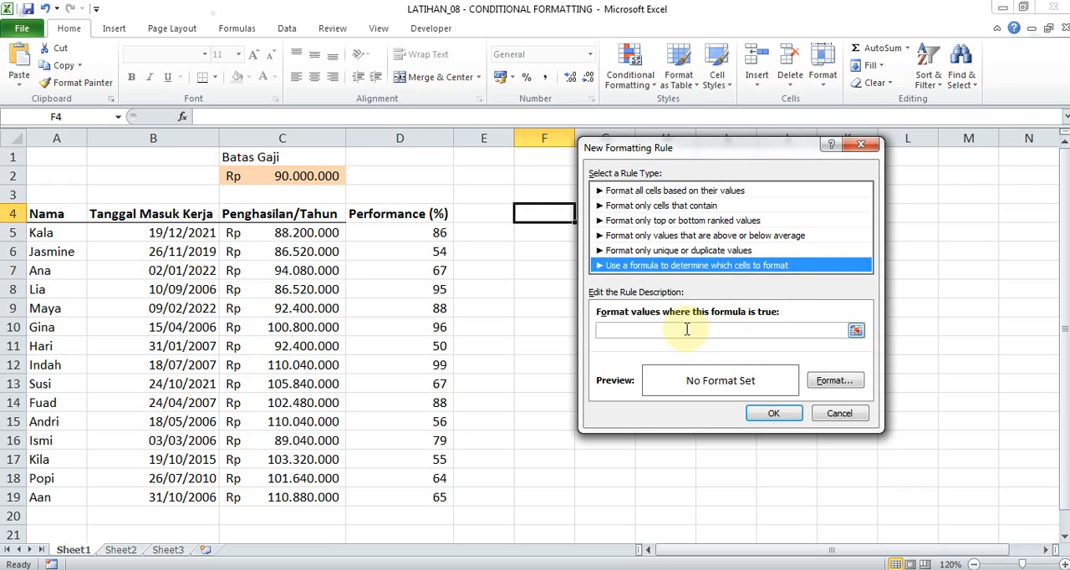
pyautogui.click(645, 331)
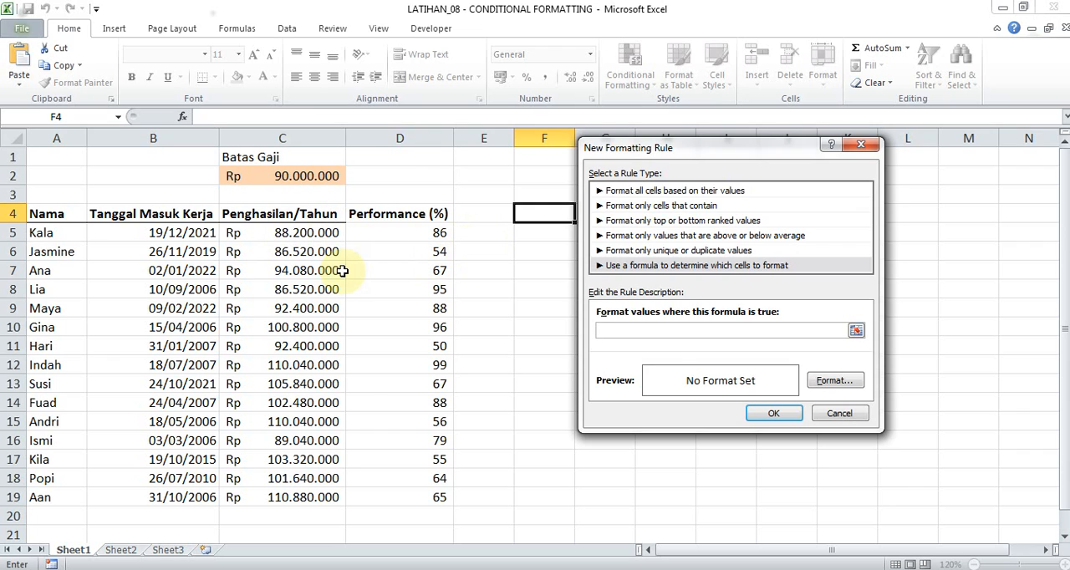
pyautogui.click(311, 235)
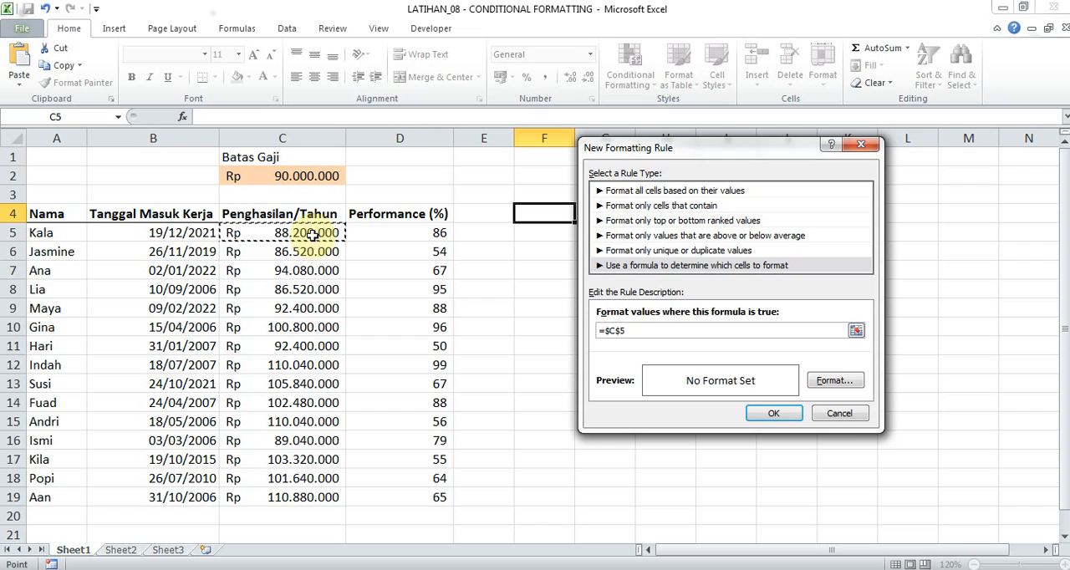
pyautogui.moveTo(324, 236); pyautogui.dragTo(110, 279)
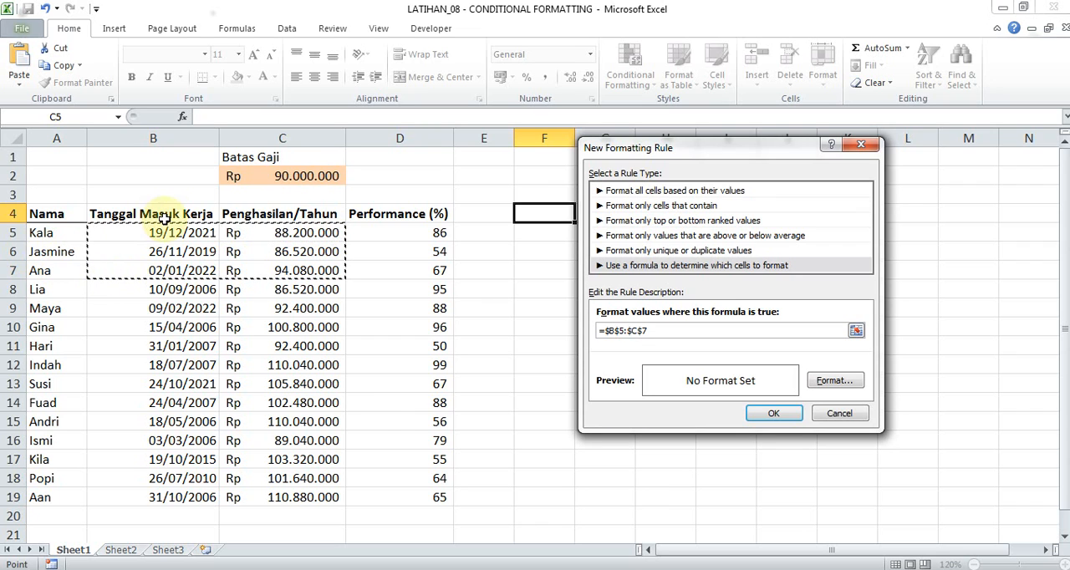
pyautogui.click(70, 234)
pyautogui.click(297, 232)
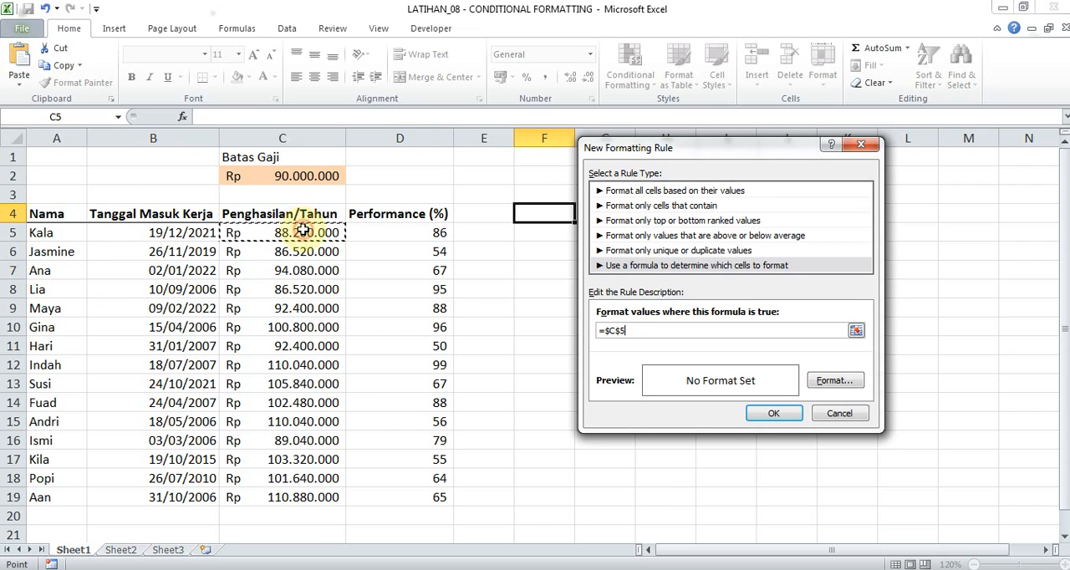
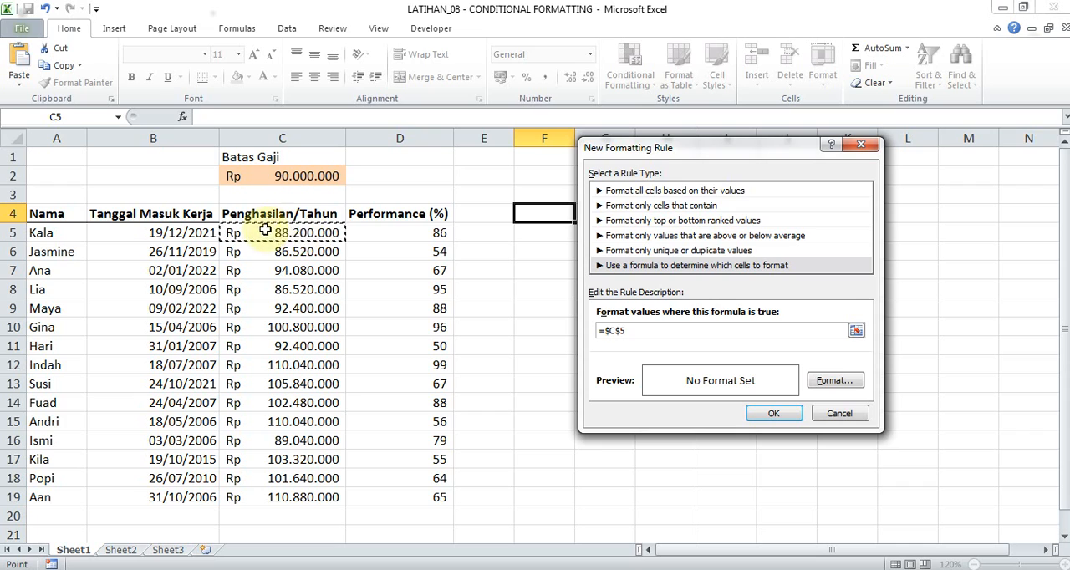
pyautogui.click(488, 227)
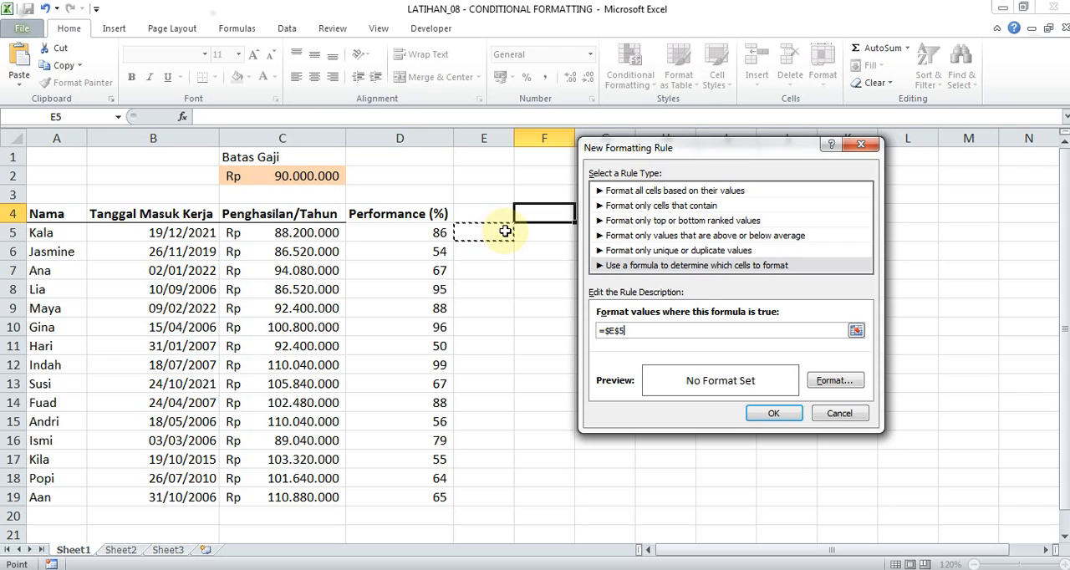
pyautogui.click(318, 237)
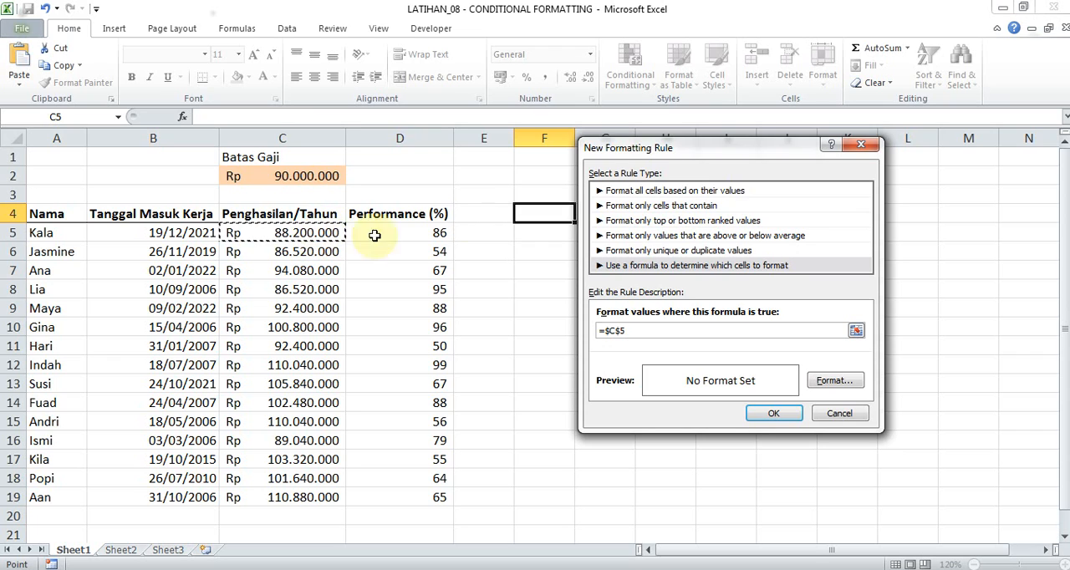
pyautogui.click(478, 230)
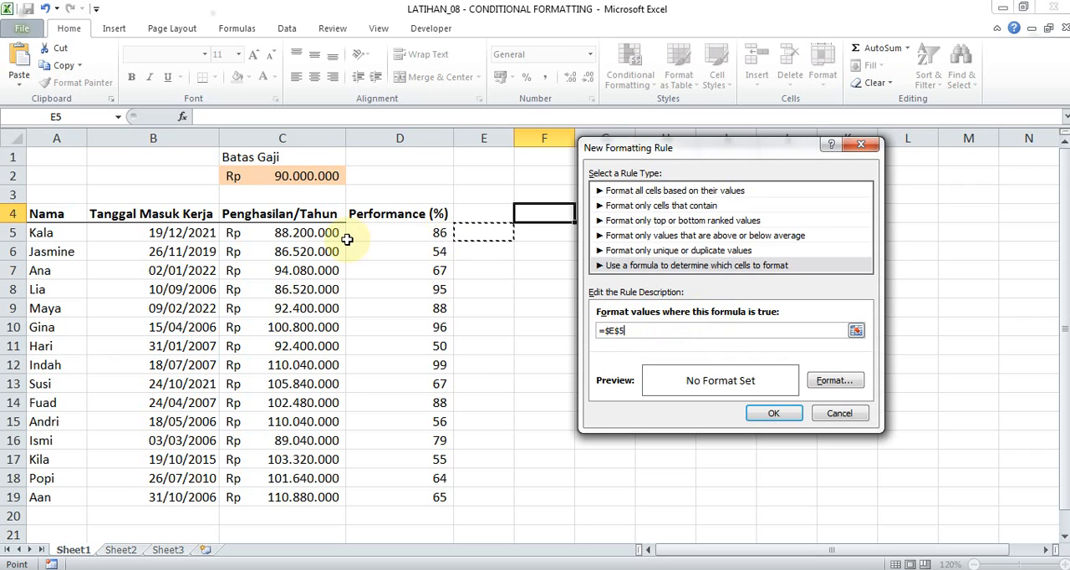
pyautogui.click(314, 235)
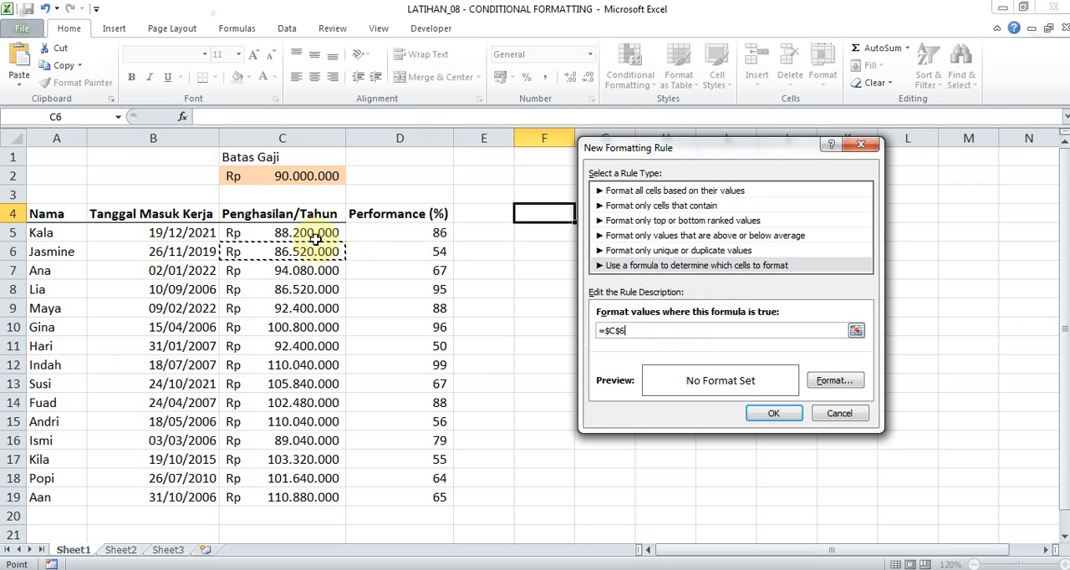
# Set the rule's formula to =$C5>$C$2 with a yellow fill and create the rule.
pyautogui.click(622, 331)
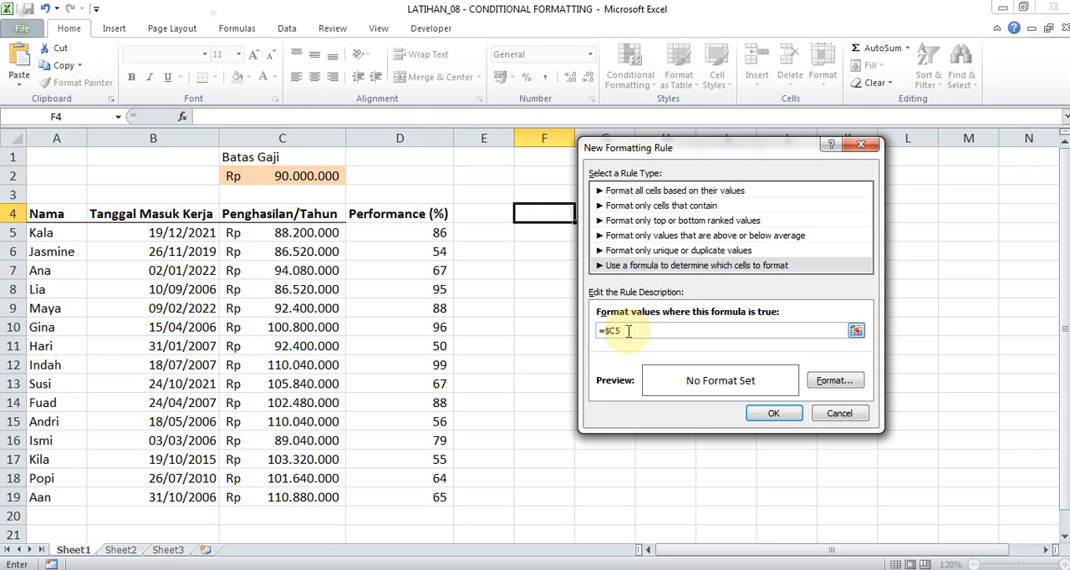
pyautogui.click(316, 176)
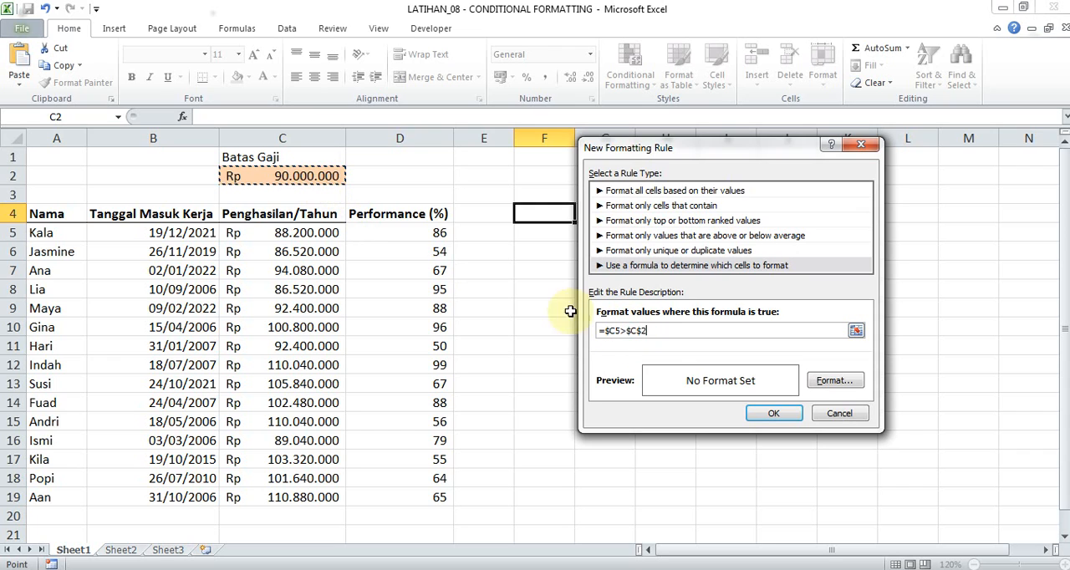
pyautogui.click(834, 381)
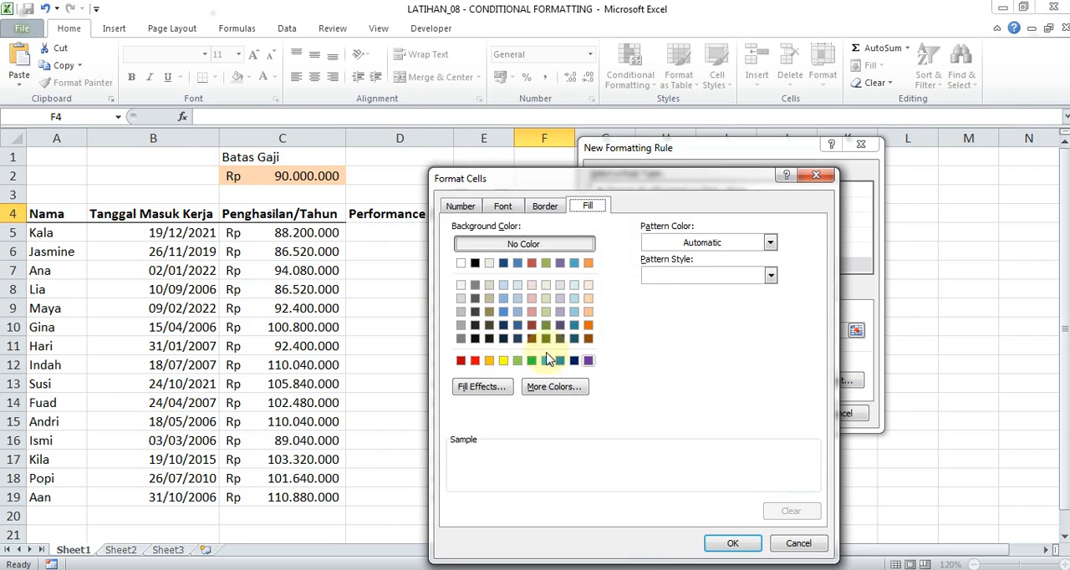
pyautogui.click(504, 360)
pyautogui.click(732, 544)
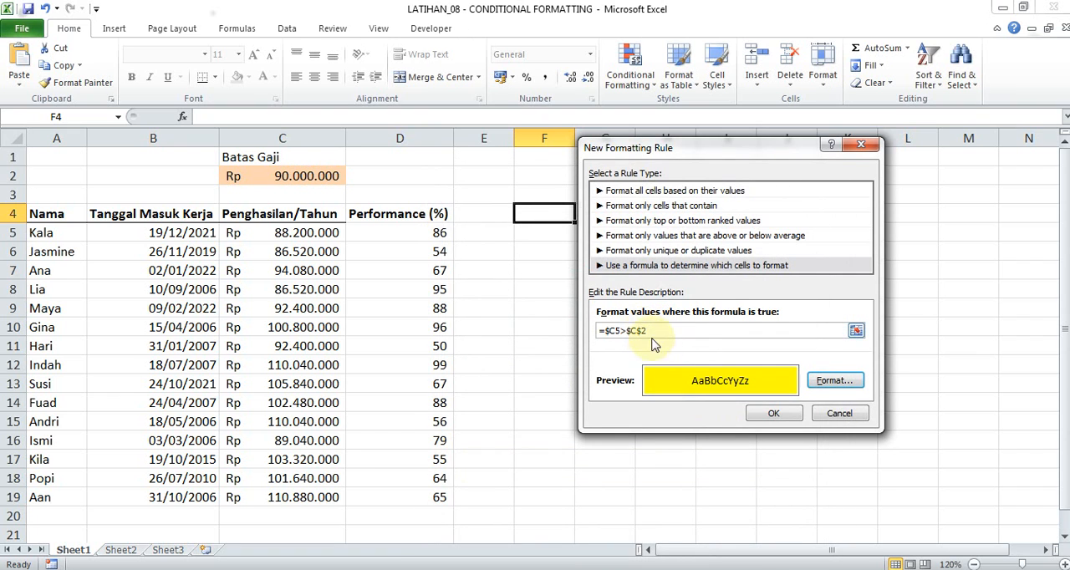
pyautogui.click(774, 415)
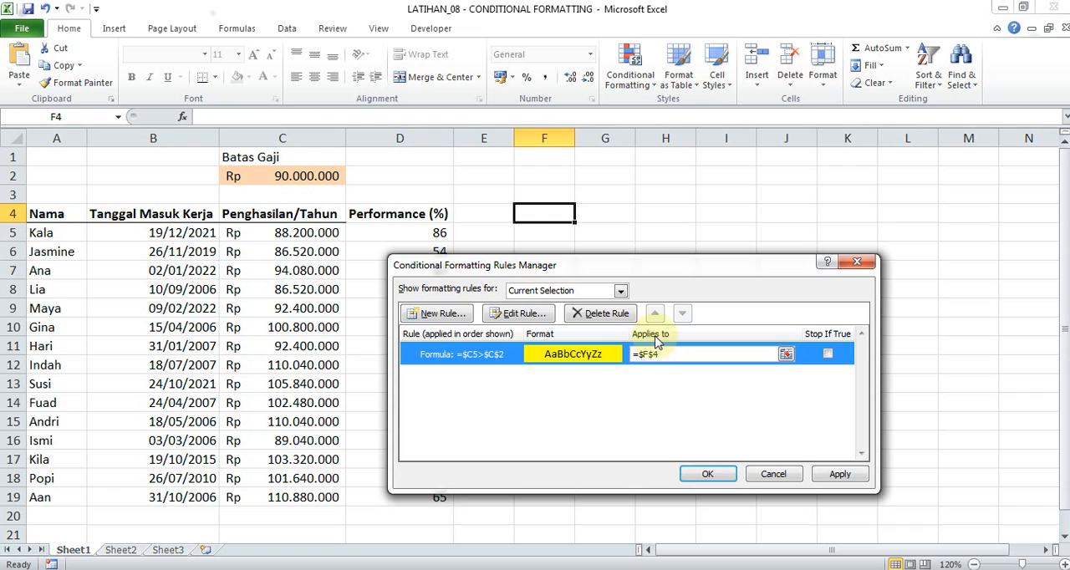
# Make the new formula rule apply to cell =$E$5 and save the rule changes.
pyautogui.moveTo(672, 265); pyautogui.dragTo(854, 189)
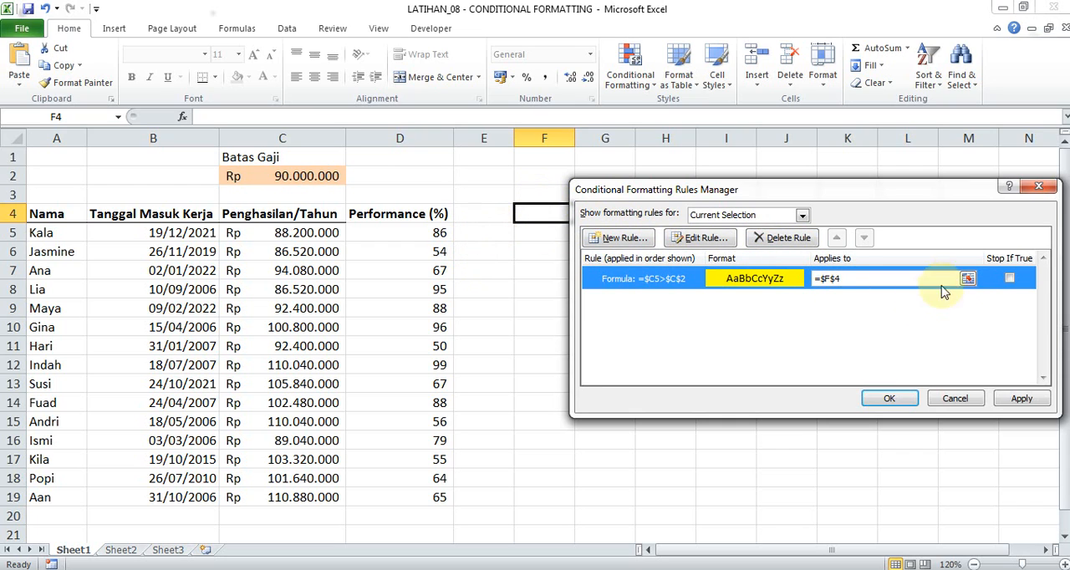
pyautogui.click(969, 279)
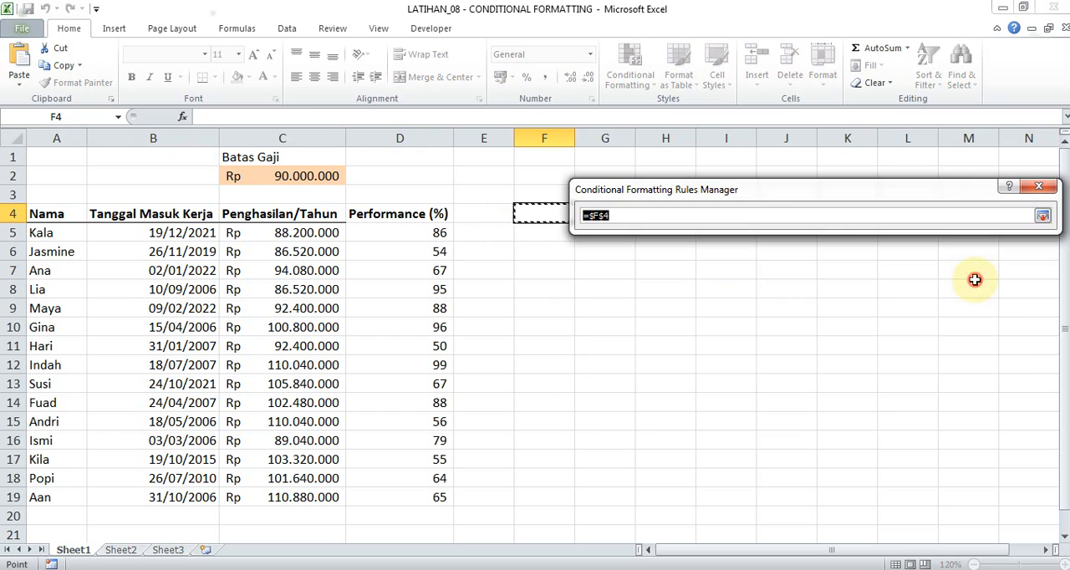
pyautogui.click(480, 235)
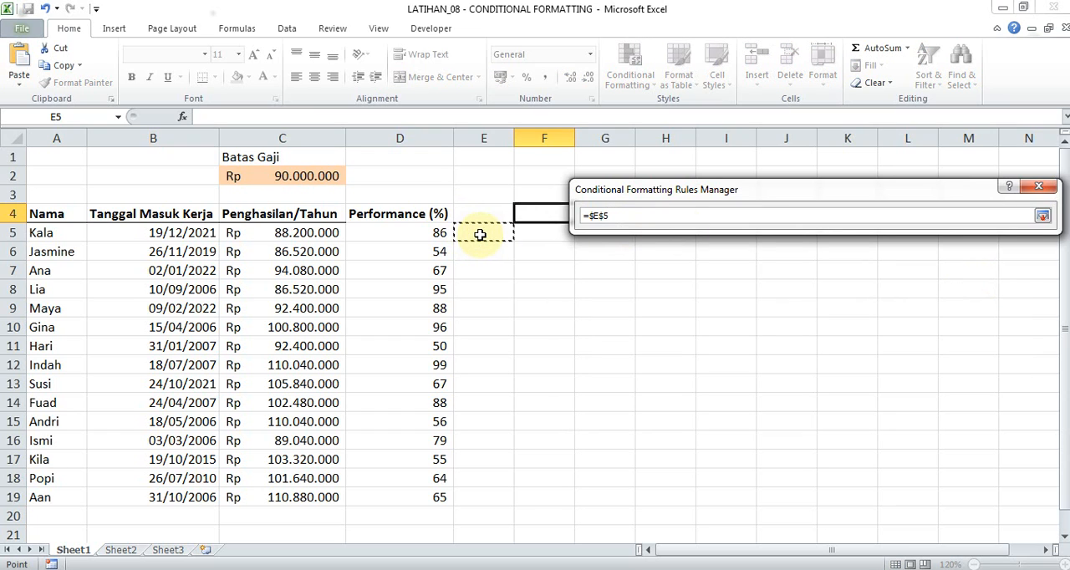
pyautogui.press('Return')
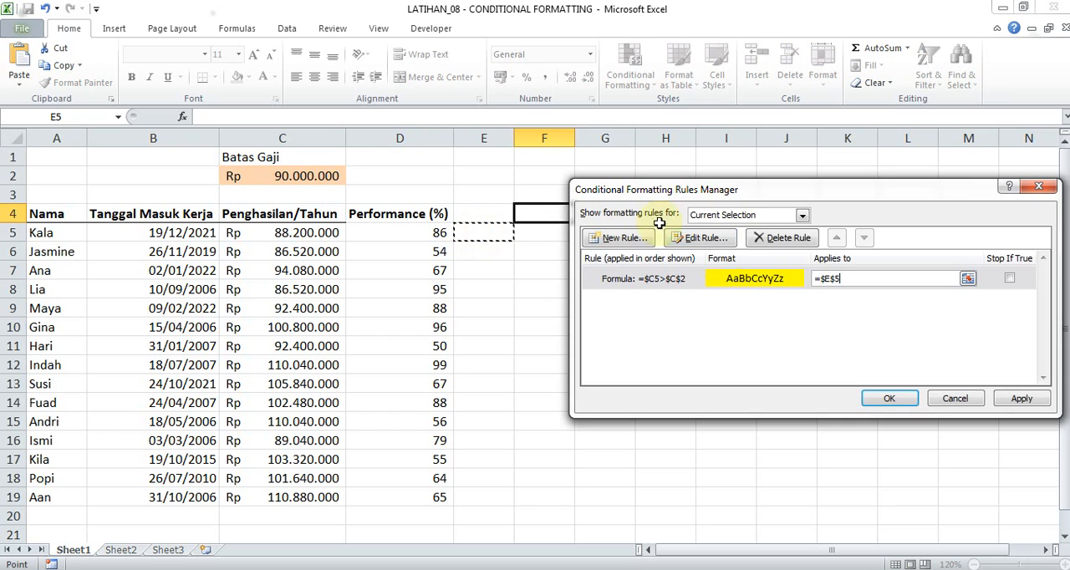
pyautogui.click(885, 402)
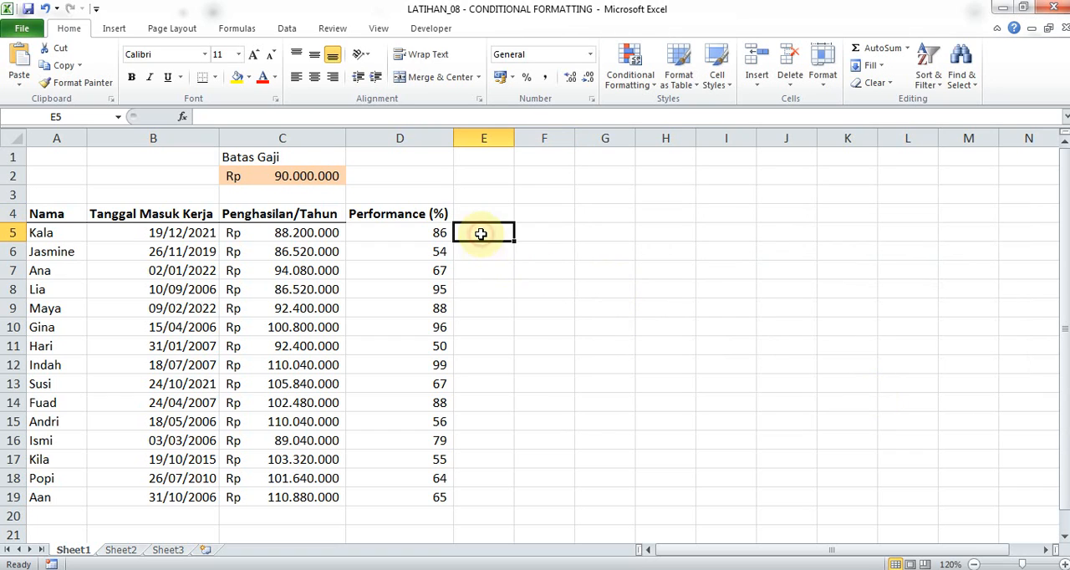
# Change the yearly income in cell C5 to 90200000.
pyautogui.click(291, 235)
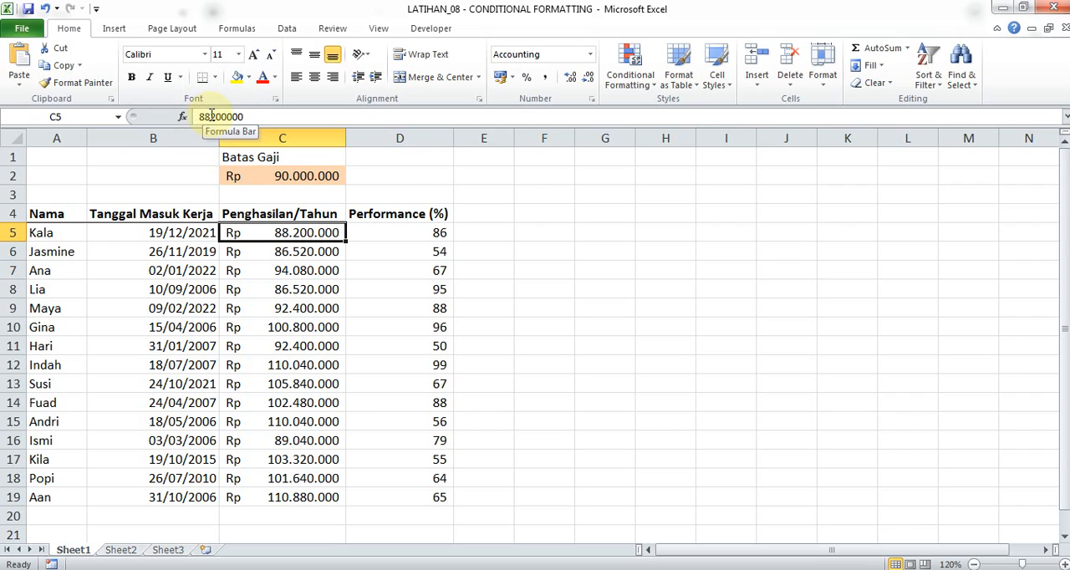
pyautogui.moveTo(211, 117); pyautogui.dragTo(244, 116)
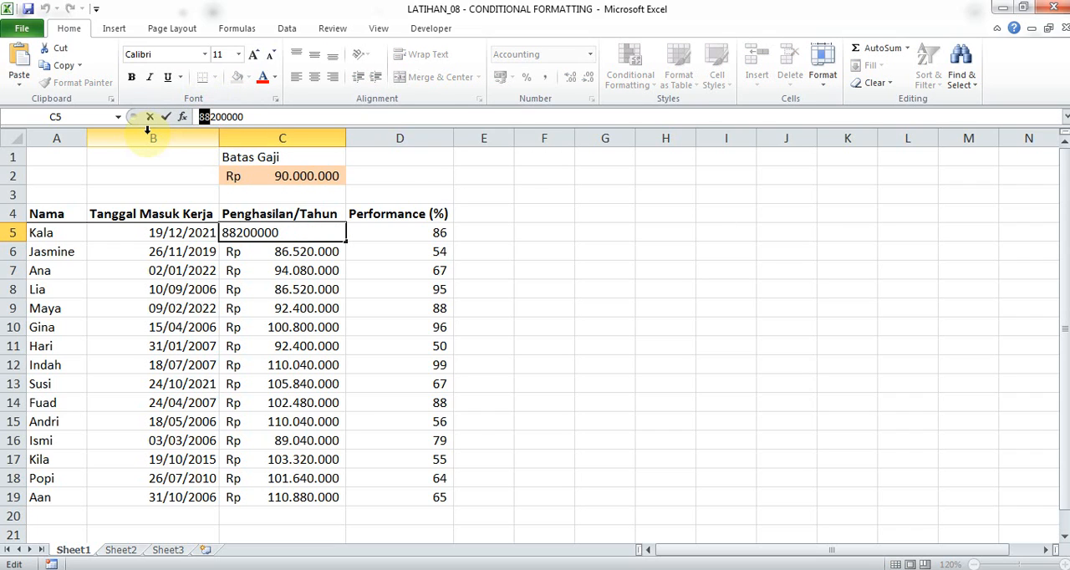
pyautogui.press('Return')
pyautogui.press('Up')
pyautogui.press('Right')
pyautogui.press('Right')
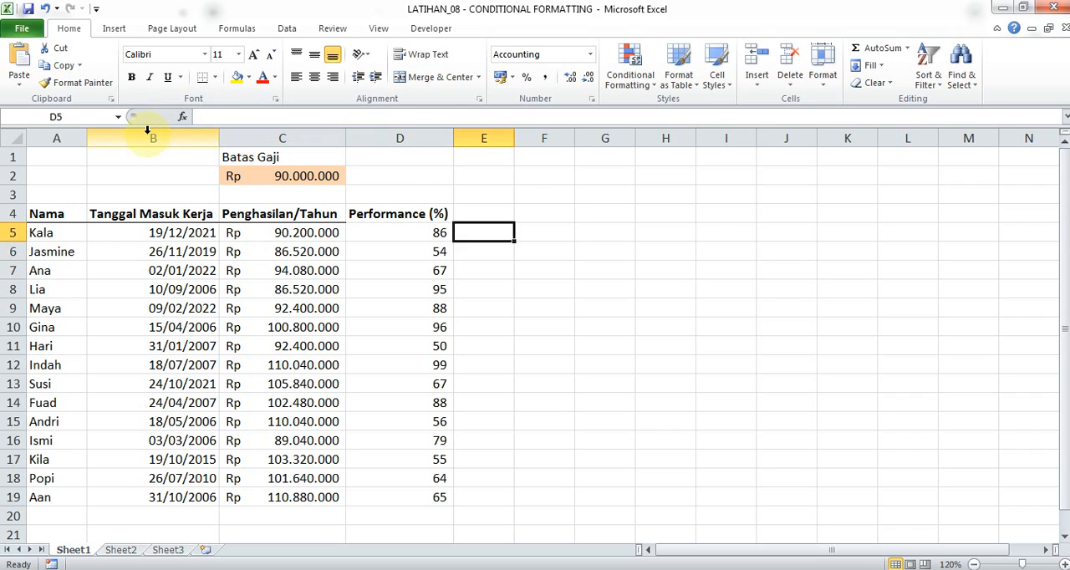
# Edit the conditional formatting rule on E5 so its formula reads =$C5>$C$2, and apply it.
pyautogui.click(621, 82)
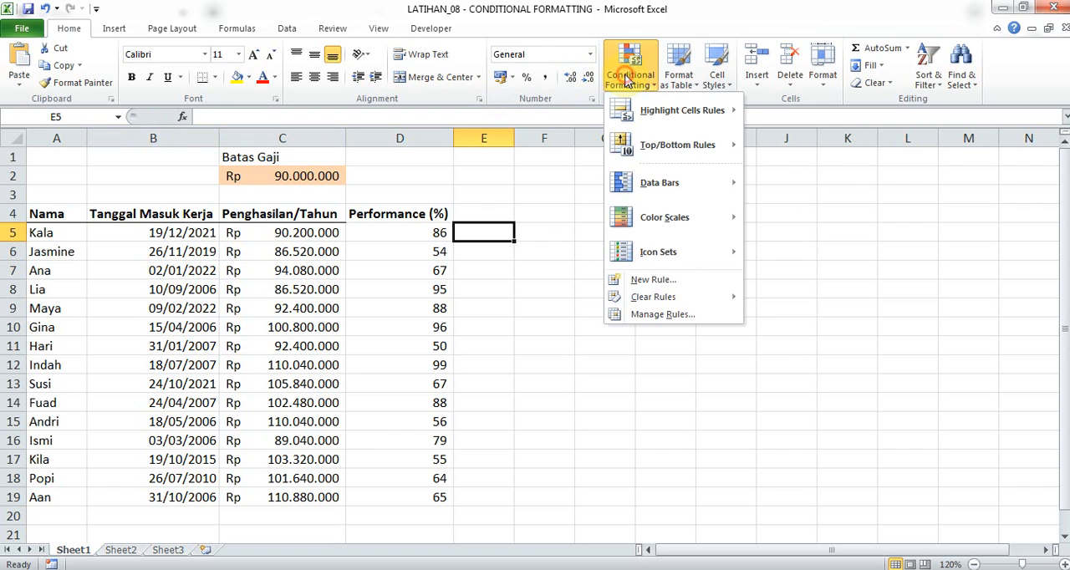
pyautogui.click(665, 315)
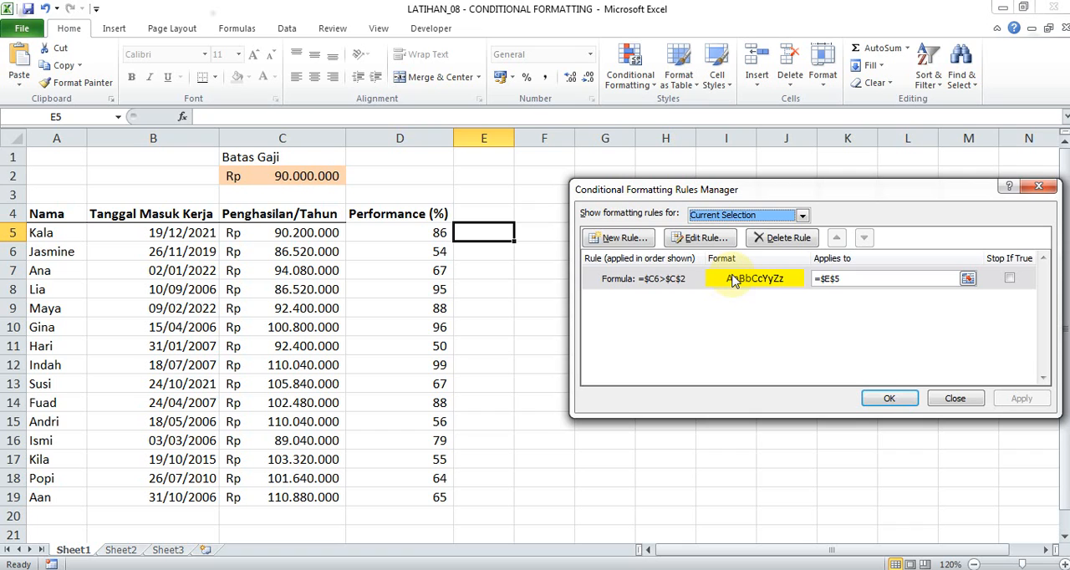
pyautogui.doubleClick(733, 281)
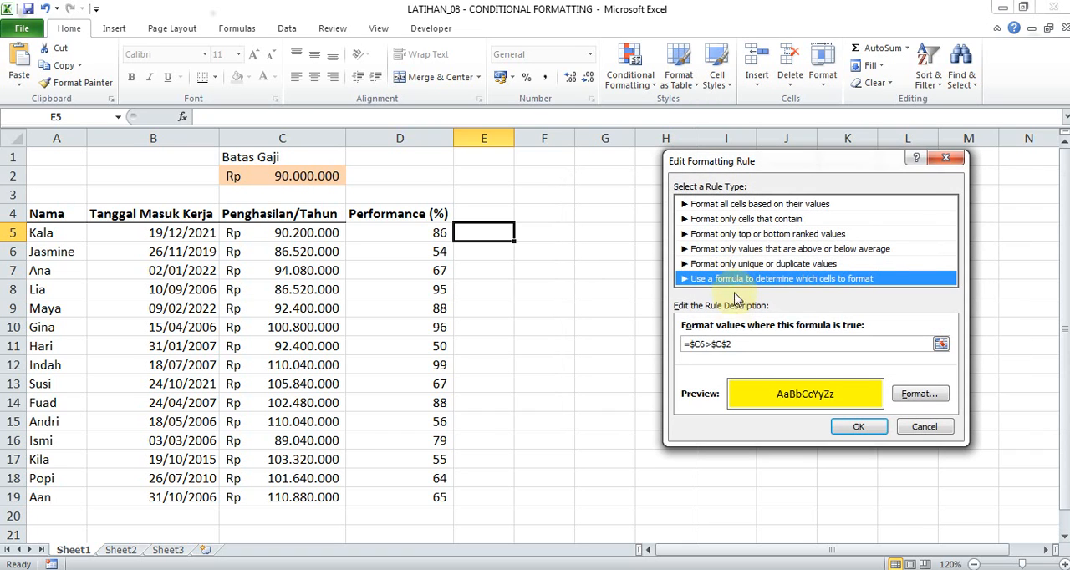
pyautogui.click(707, 347)
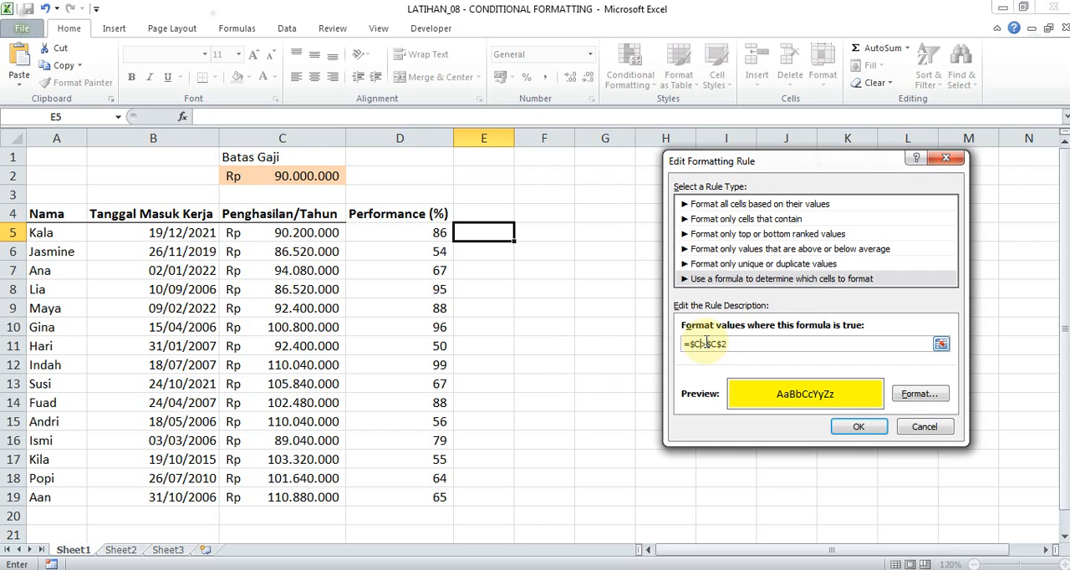
pyautogui.click(858, 428)
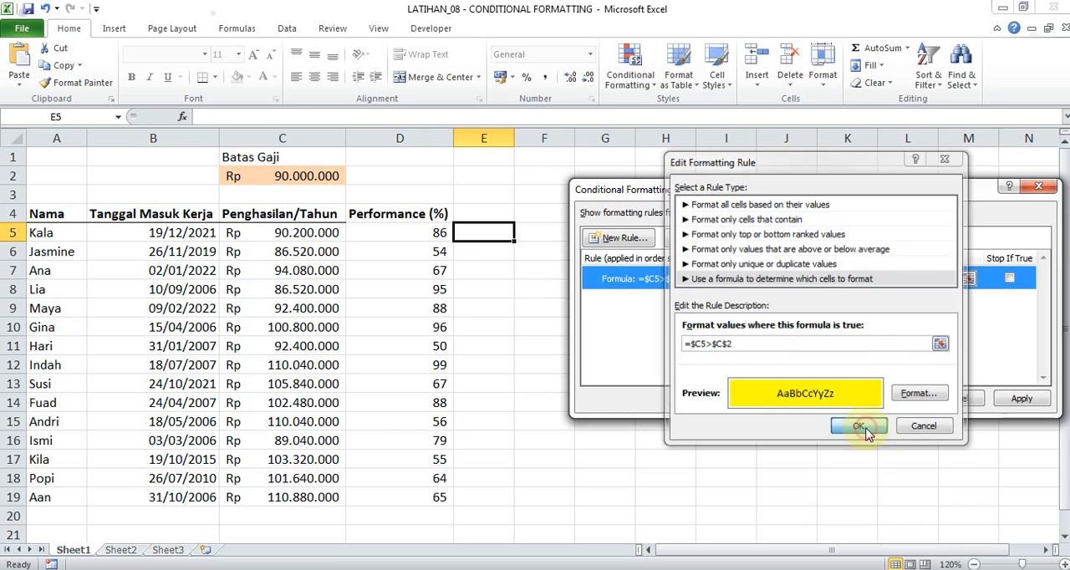
pyautogui.click(888, 401)
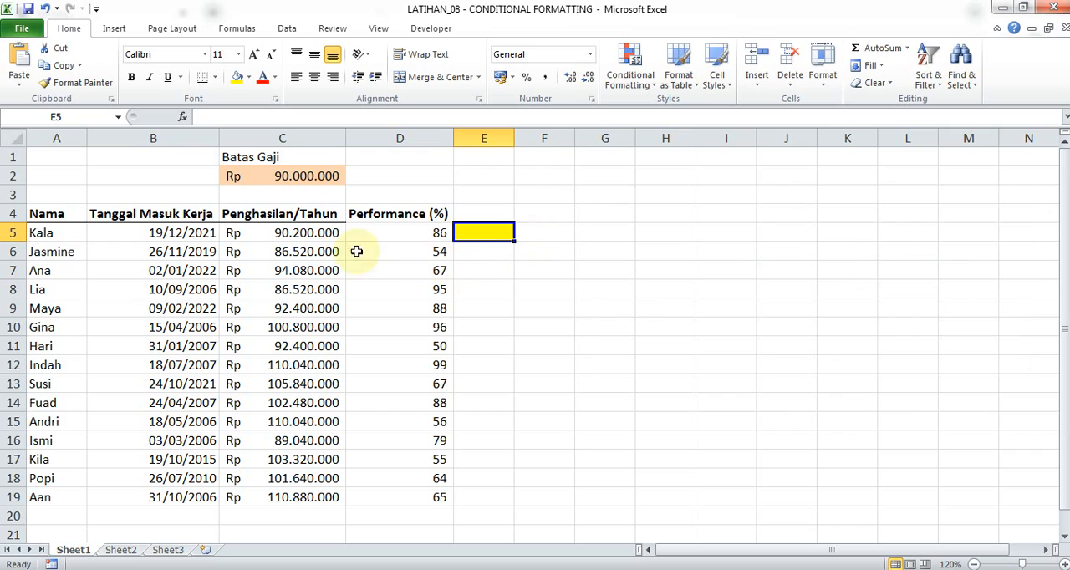
# Compare the income in C5 with the limit in C2, and review the income column against column E.
pyautogui.click(305, 232)
pyautogui.click(306, 177)
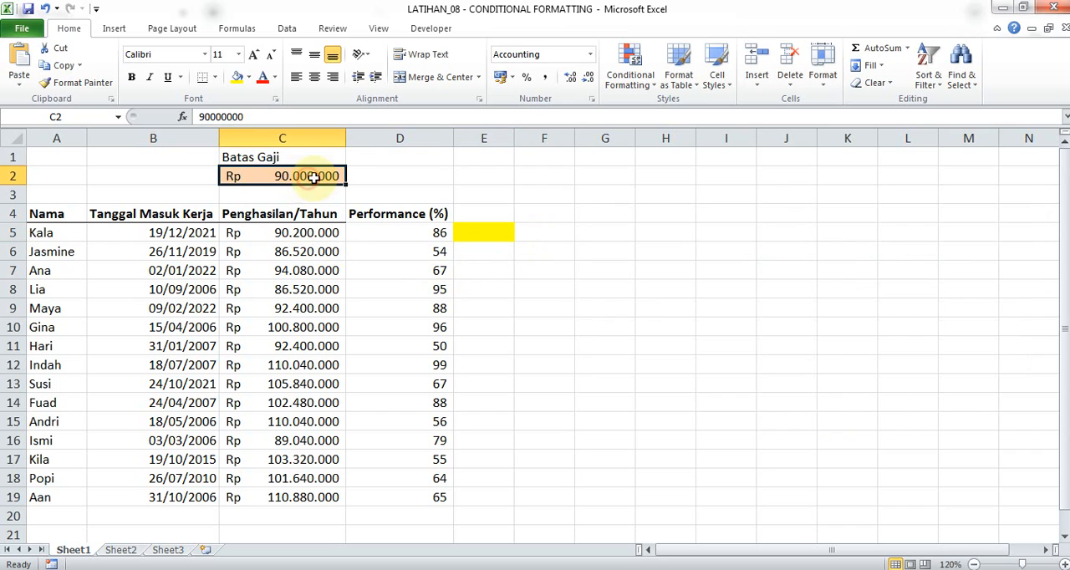
pyautogui.click(497, 235)
pyautogui.click(306, 232)
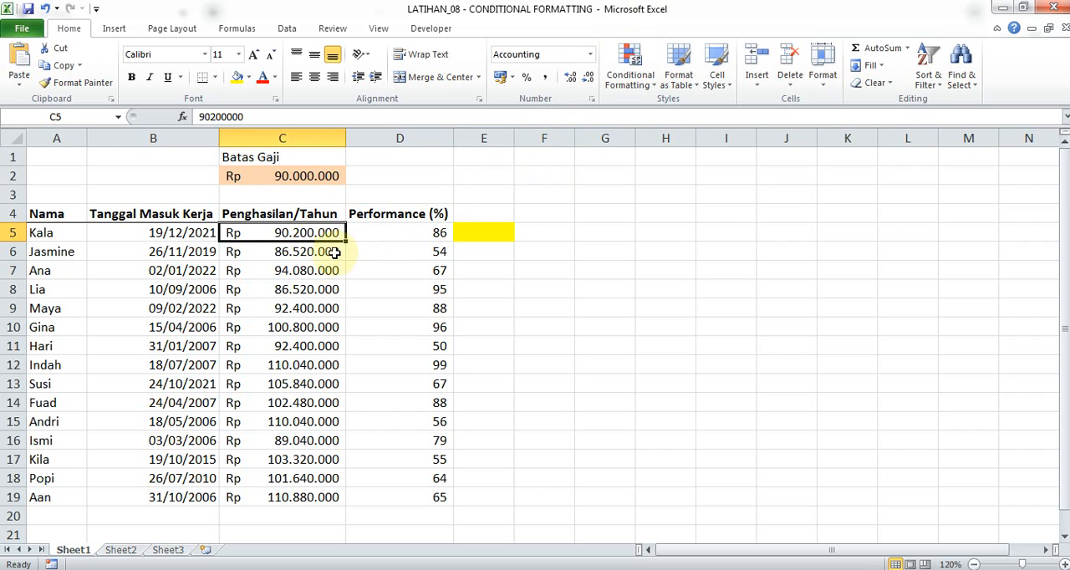
pyautogui.click(305, 495)
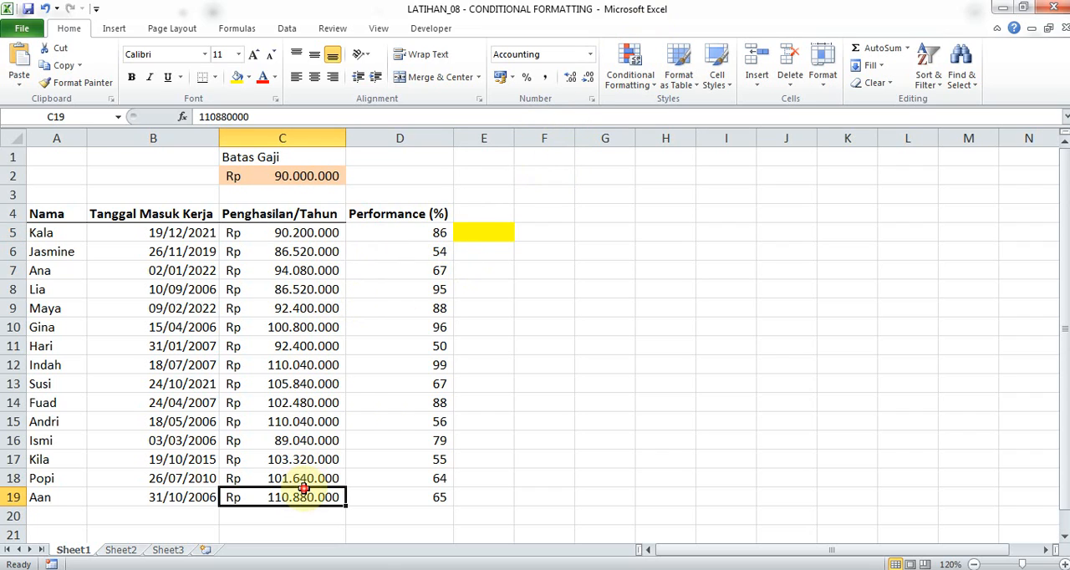
pyautogui.moveTo(485, 255); pyautogui.dragTo(485, 498)
# Copy the conditional formatting of cell E5 down through E19.
pyautogui.moveTo(490, 231)
pyautogui.mouseDown()
pyautogui.moveTo(490, 454)
pyautogui.moveTo(485, 215)
pyautogui.moveTo(490, 228)
pyautogui.mouseUp()
pyautogui.hotkey('ctrl', 'v')
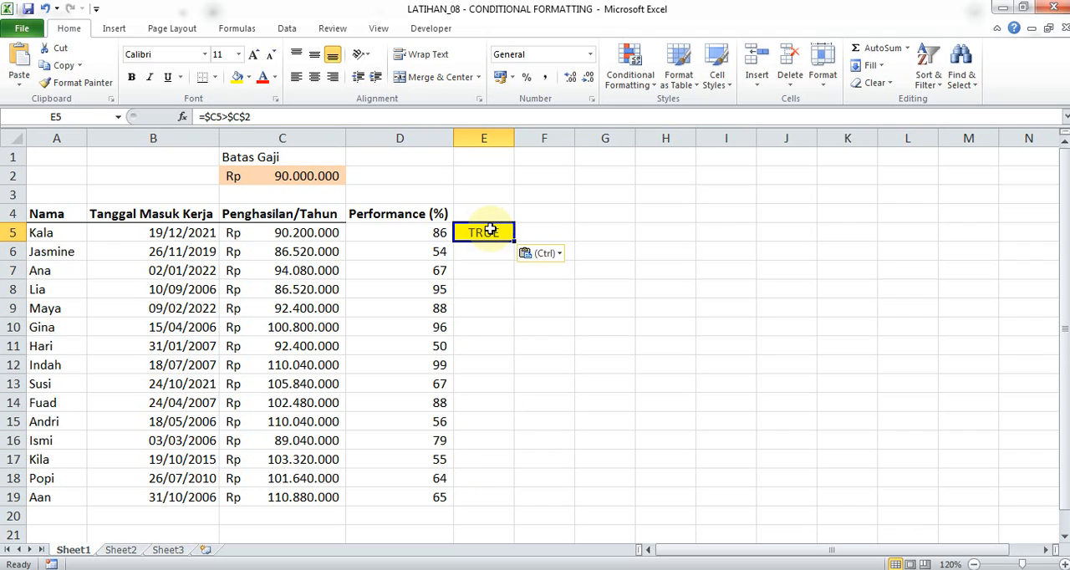
pyautogui.hotkey('ctrl', 'c')
pyautogui.keyDown('shift'); pyautogui.click(490, 497); pyautogui.keyUp('shift')
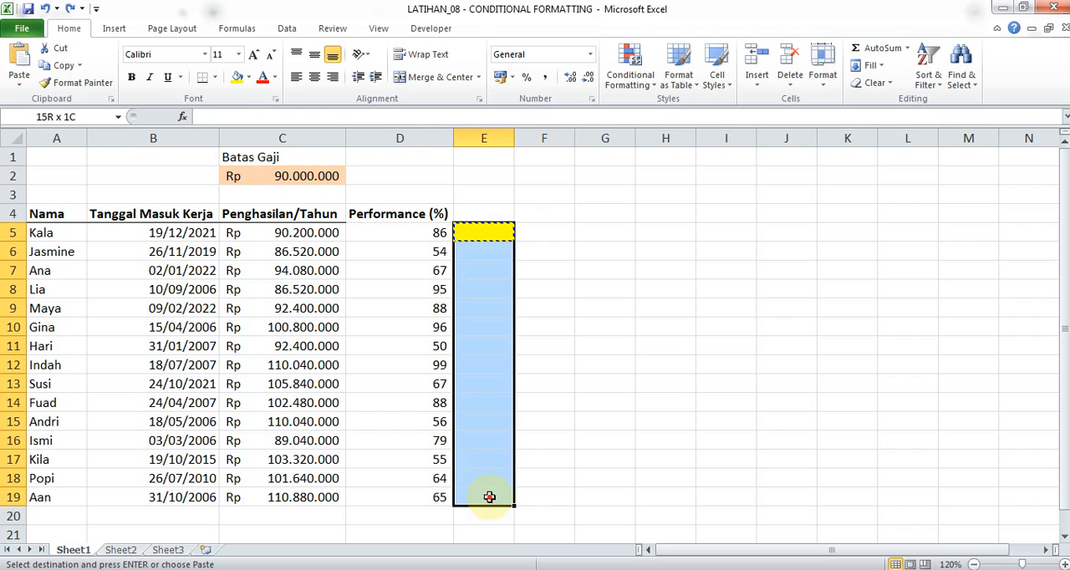
pyautogui.hotkey('ctrl', 'v')
pyautogui.click(486, 341)
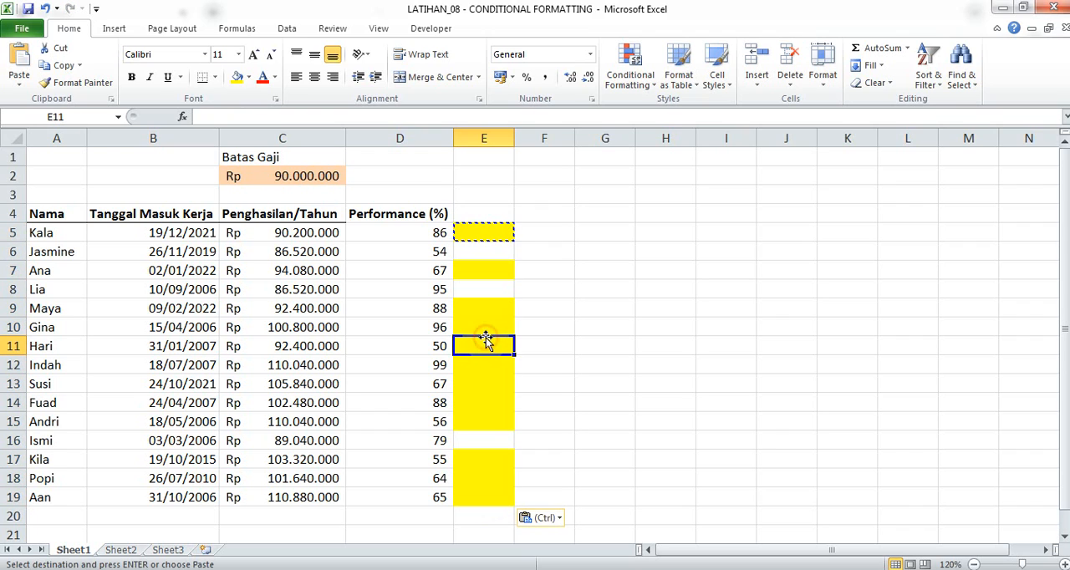
pyautogui.click(490, 249)
pyautogui.click(489, 238)
pyautogui.click(489, 247)
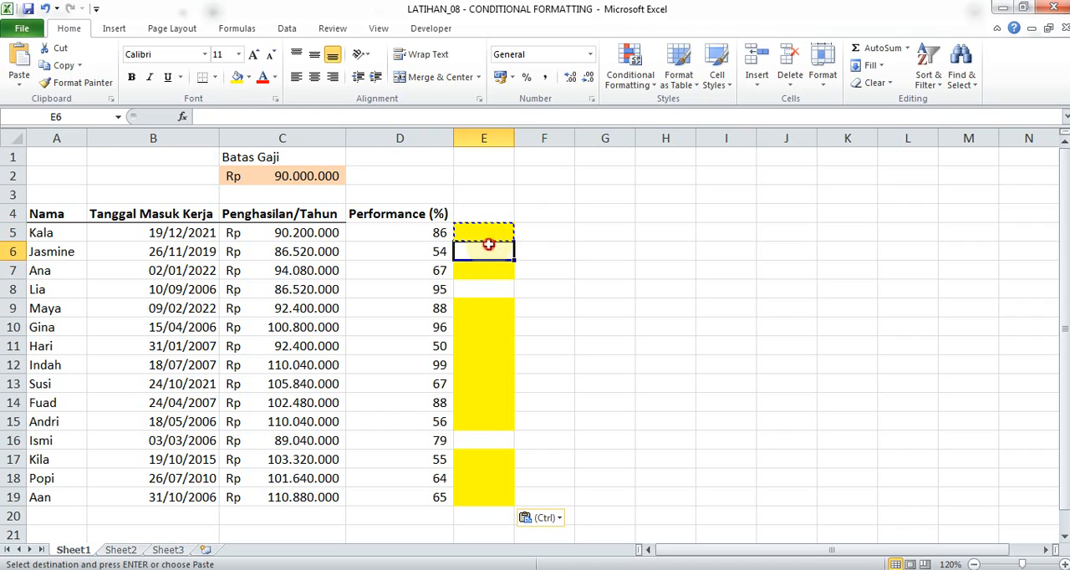
# Open the conditional formatting rule on E5 and copy its formula =$C5>$C$2, leaving the rule as it is.
pyautogui.click(509, 231)
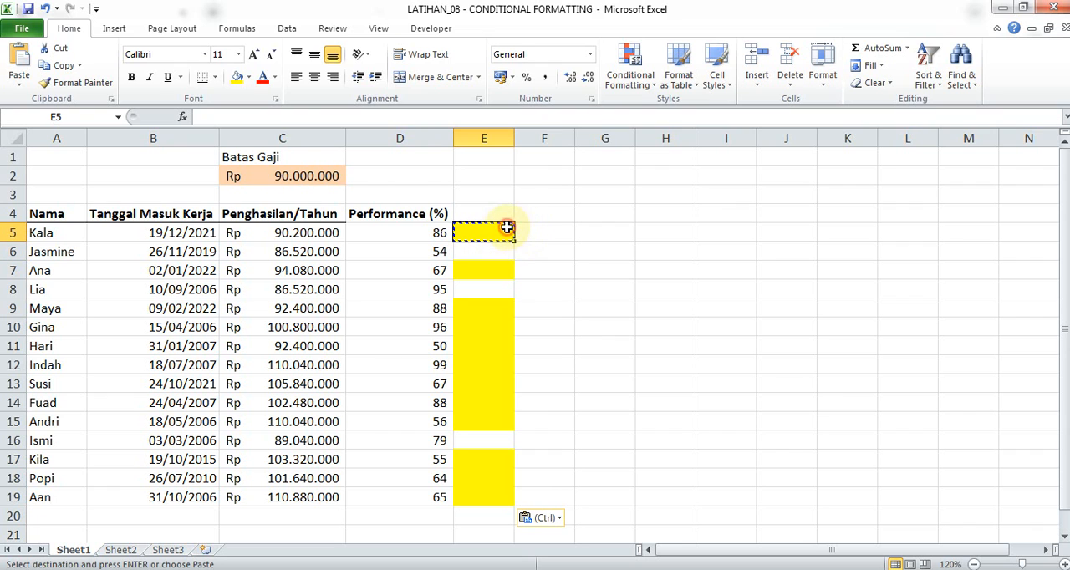
pyautogui.click(629, 77)
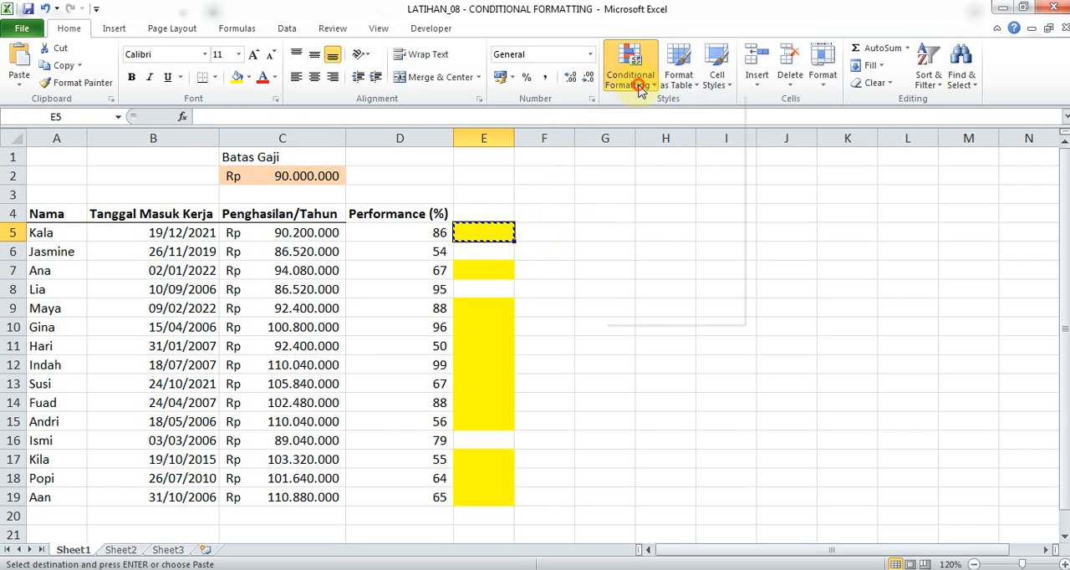
pyautogui.click(652, 315)
pyautogui.doubleClick(784, 282)
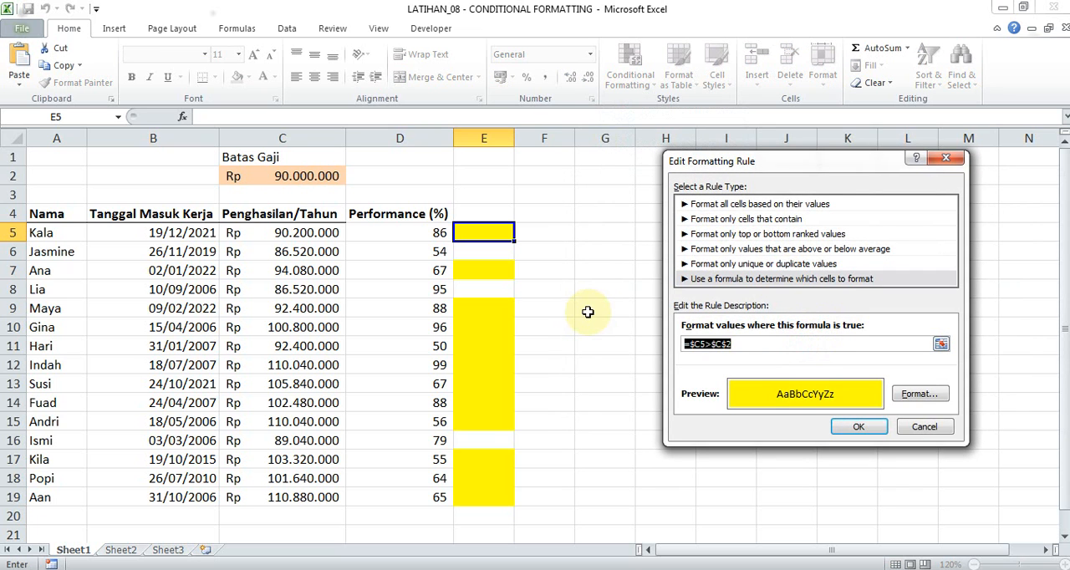
pyautogui.press('Return')
pyautogui.press('Return')
# Paste the copied formula =$C5>$C$2 into cell F5.
pyautogui.click(540, 231)
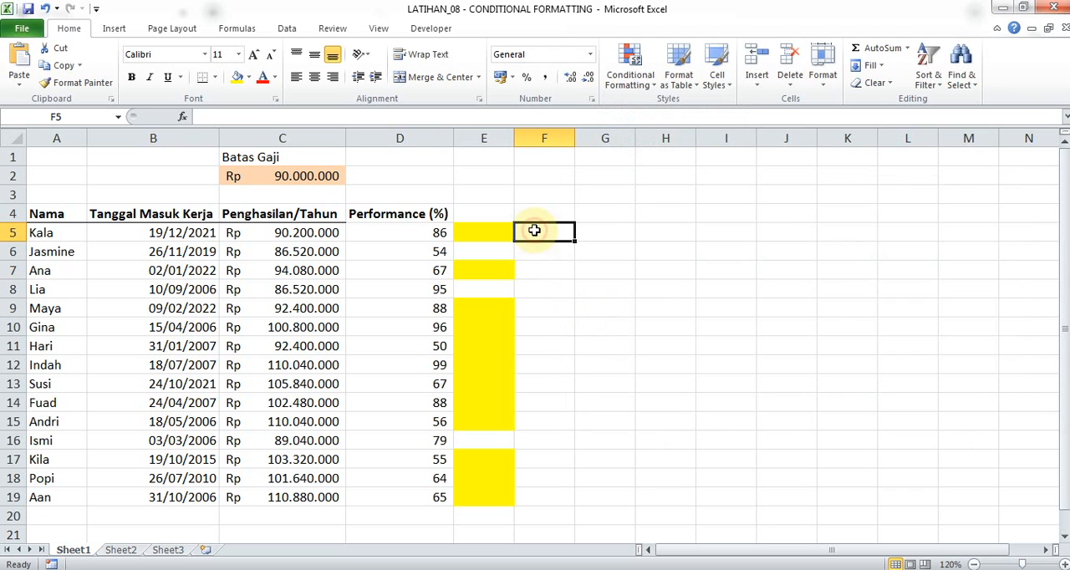
pyautogui.keyDown('shift'); pyautogui.click(545, 497); pyautogui.keyUp('shift')
pyautogui.hotkey('ctrl', 'v')
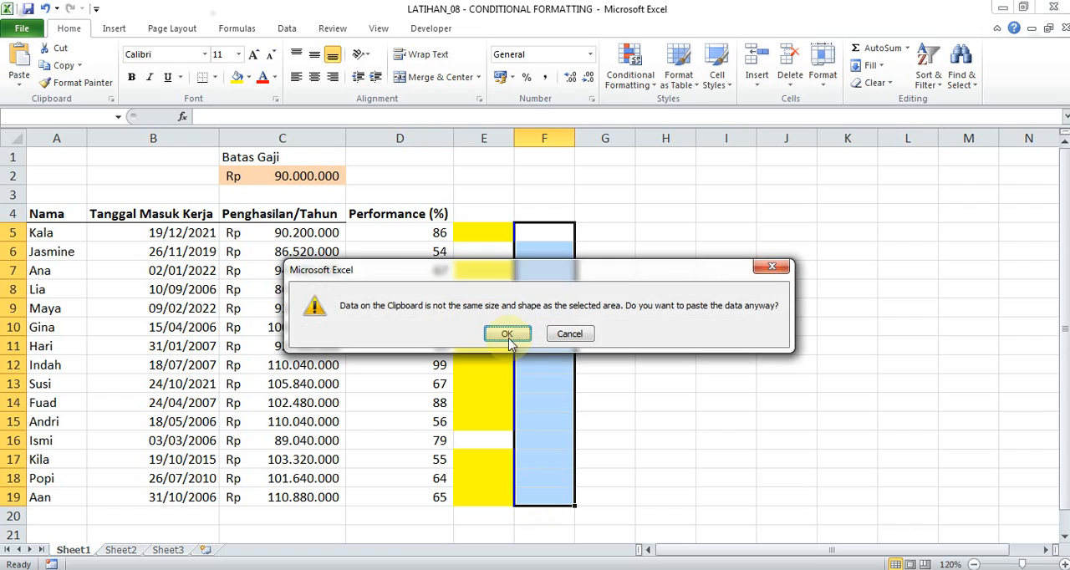
pyautogui.click(526, 336)
pyautogui.click(545, 237)
pyautogui.hotkey('ctrl', 'v')
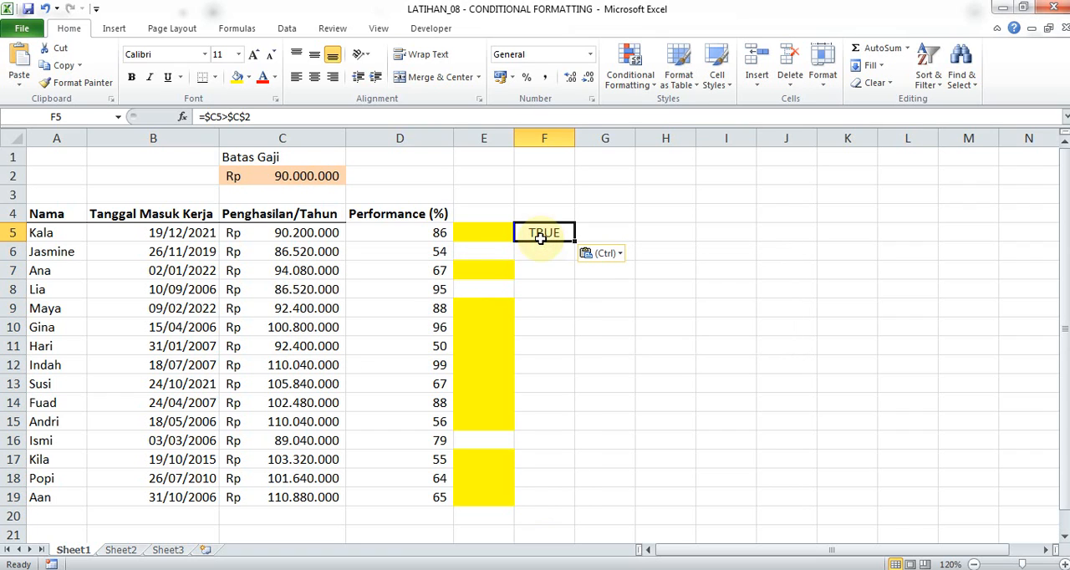
# Copy the formula in F5 down through F19 and compare its results with the highlighting in column E.
pyautogui.keyDown('shift'); pyautogui.click(547, 492); pyautogui.keyUp('shift')
pyautogui.hotkey('ctrl', 'v')
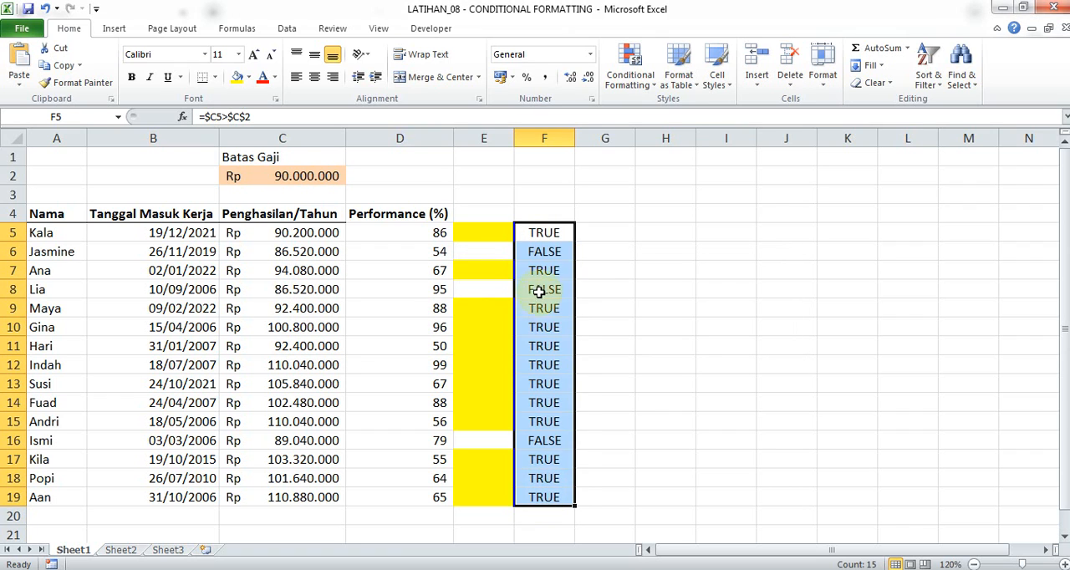
pyautogui.click(542, 276)
pyautogui.click(548, 251)
pyautogui.click(494, 251)
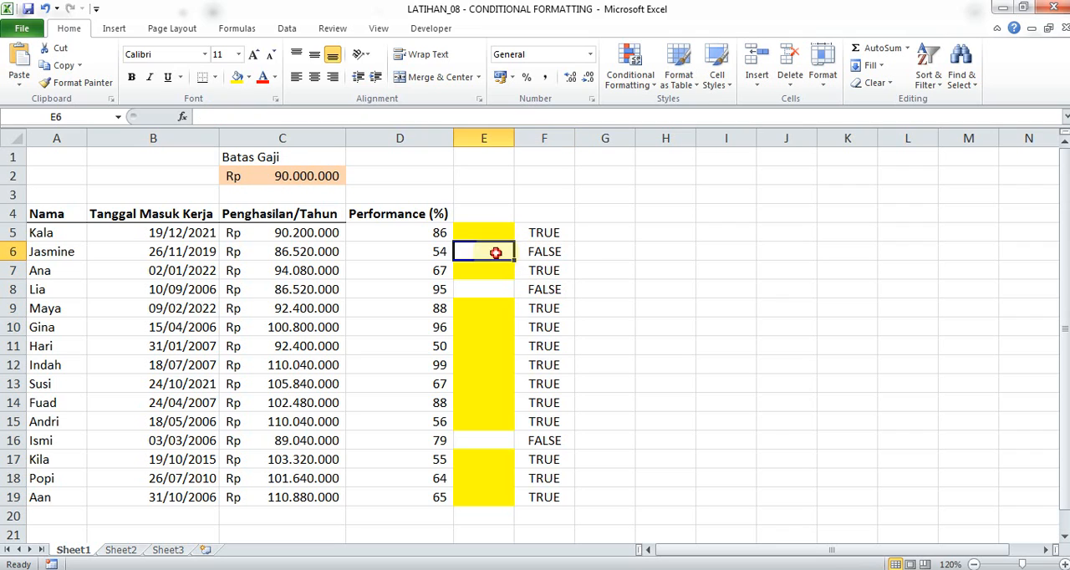
pyautogui.click(542, 251)
pyautogui.click(544, 289)
pyautogui.click(544, 365)
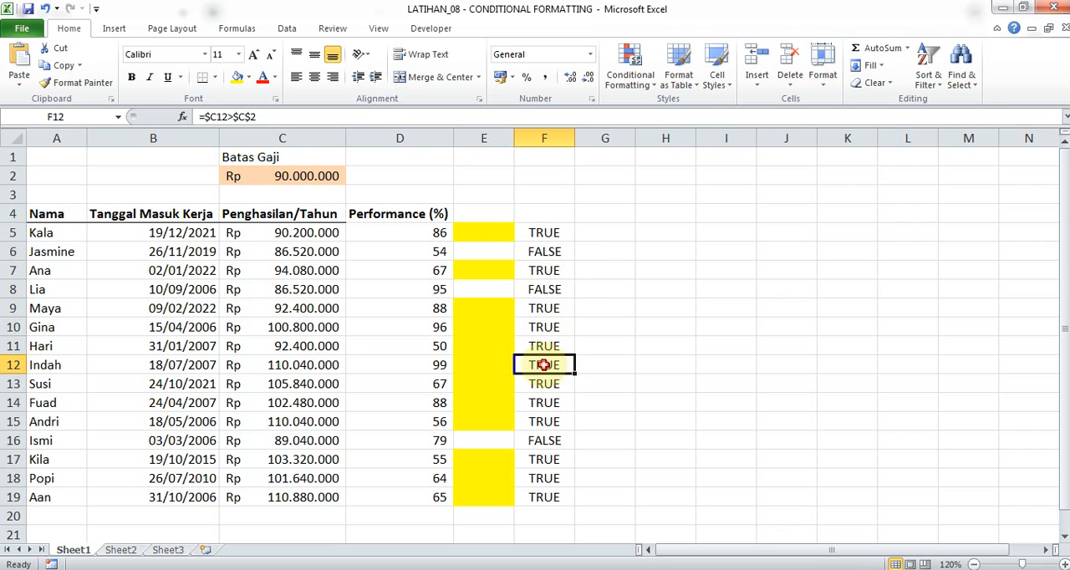
pyautogui.click(544, 438)
pyautogui.click(534, 232)
pyautogui.click(496, 228)
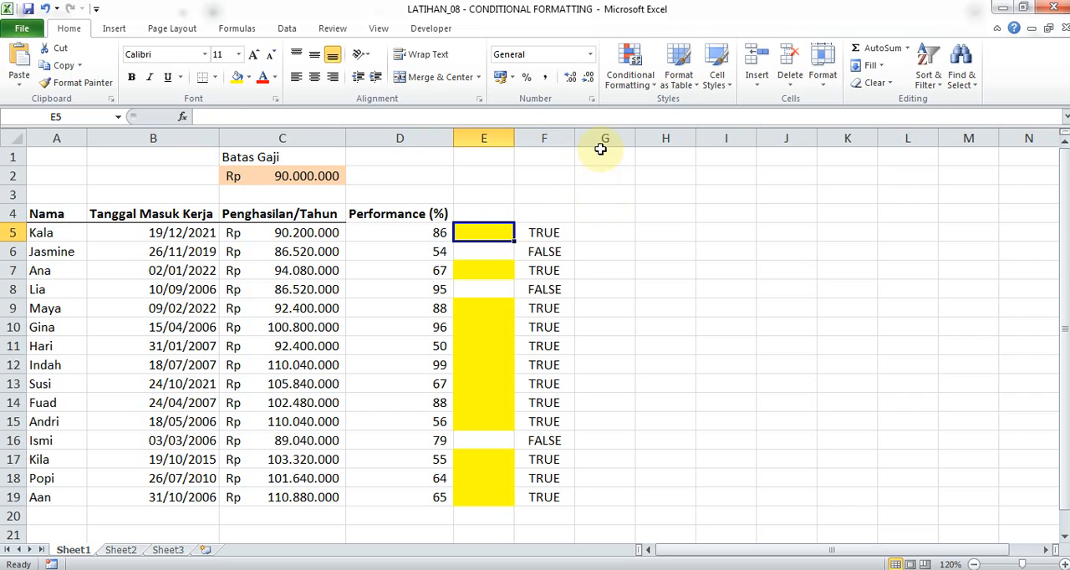
# Examine the highlighting in column E, comparing cell E6 with the income in C6.
pyautogui.click(640, 75)
pyautogui.click(498, 245)
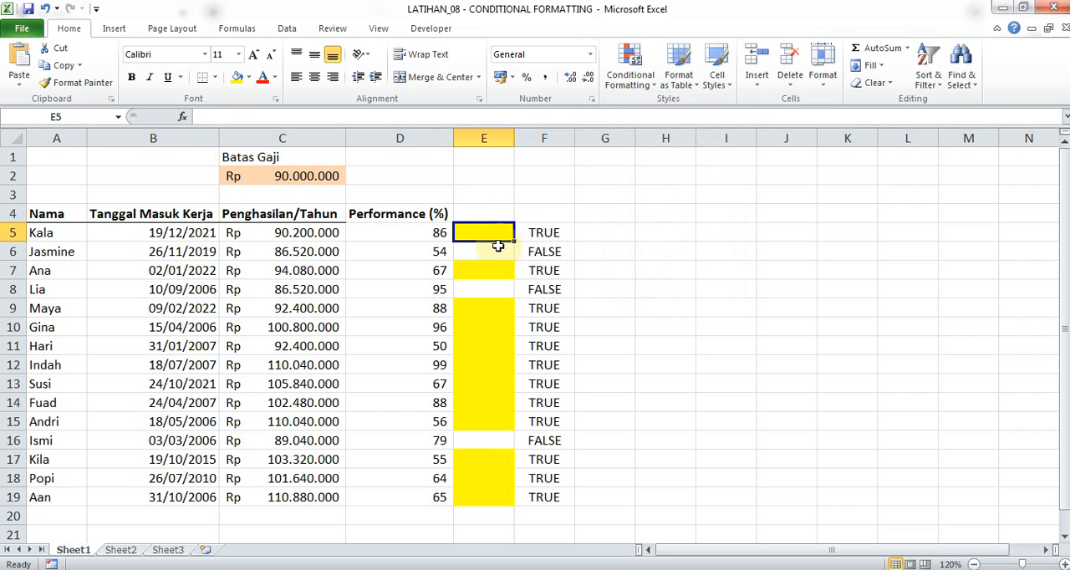
pyautogui.moveTo(490, 251); pyautogui.dragTo(490, 495)
pyautogui.click(489, 362)
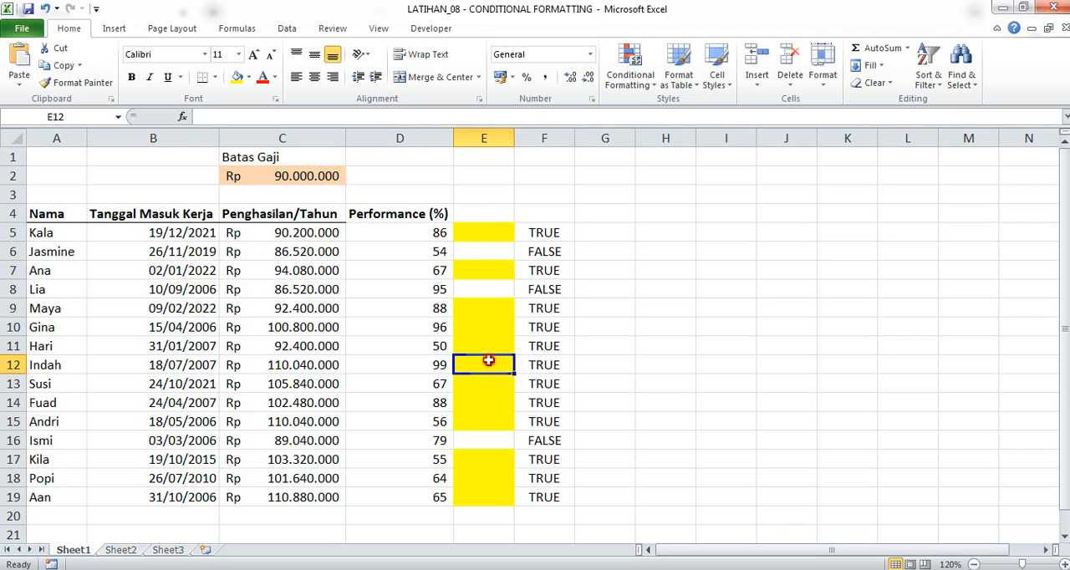
pyautogui.click(489, 283)
pyautogui.click(491, 272)
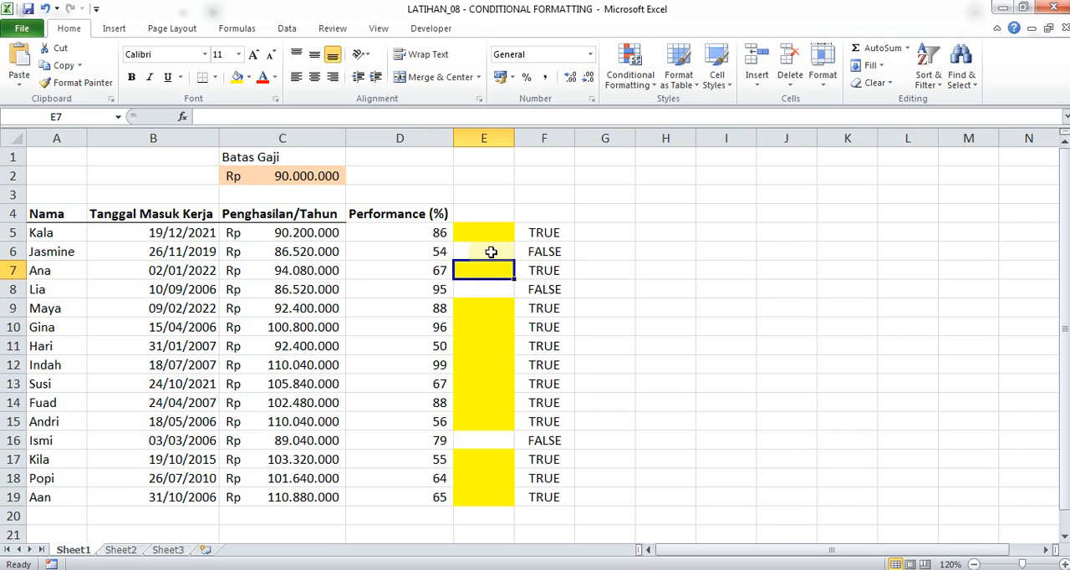
pyautogui.click(491, 252)
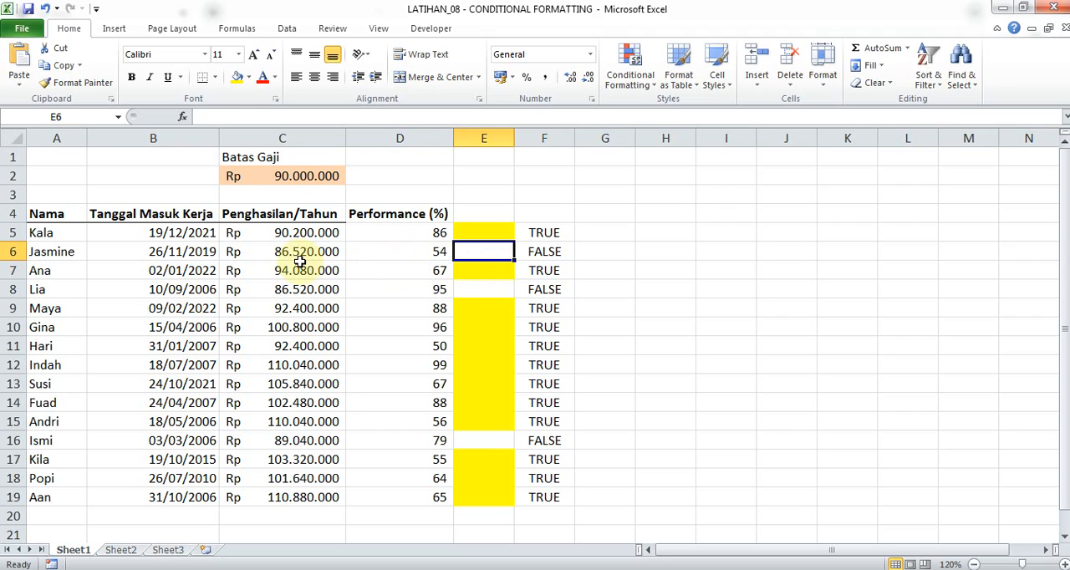
pyautogui.click(320, 252)
pyautogui.click(487, 249)
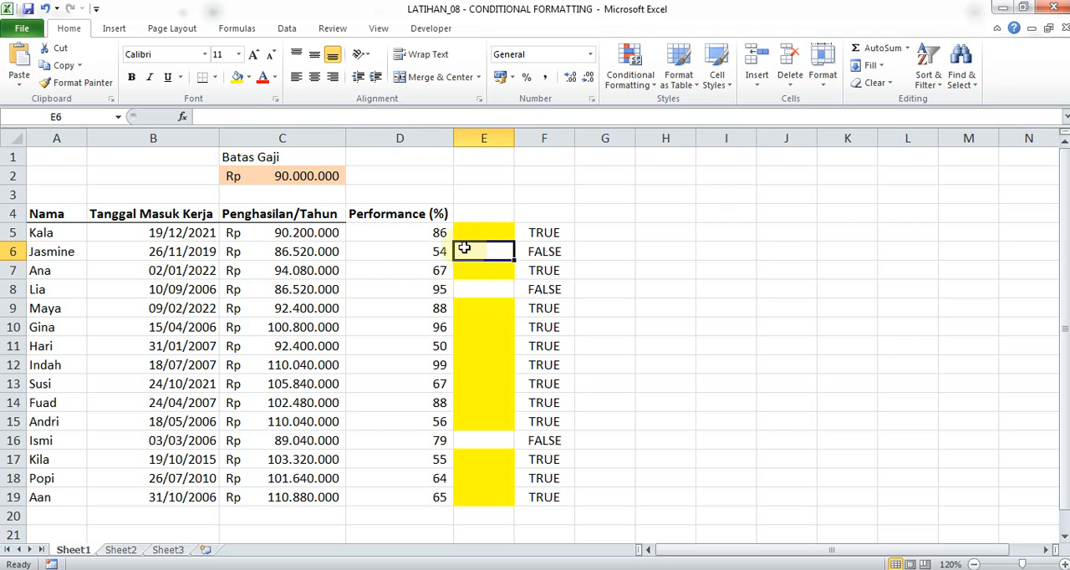
pyautogui.click(303, 255)
pyautogui.click(480, 233)
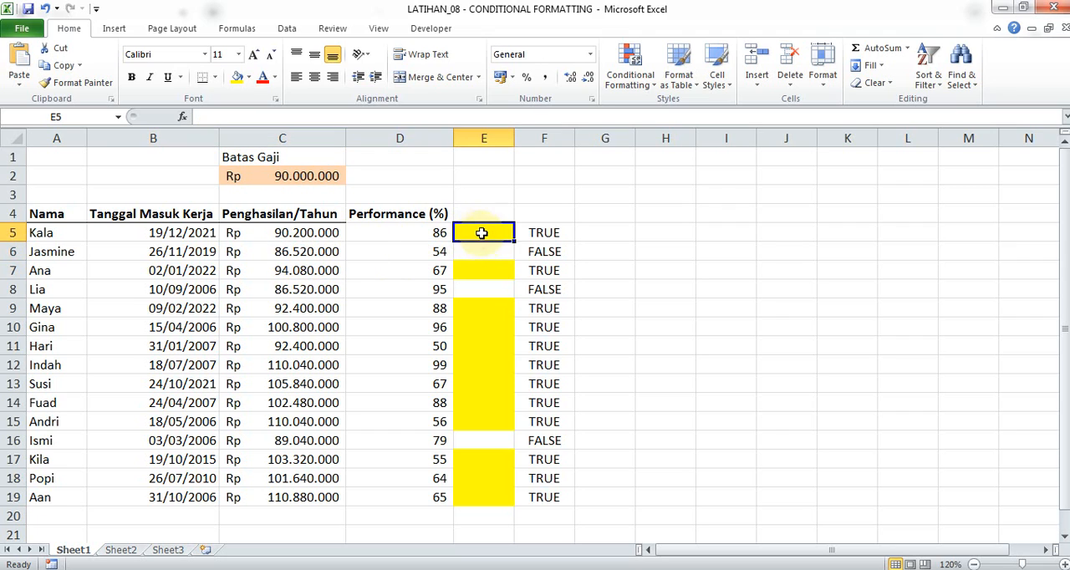
# Undo the formulas in column F and the conditional formatting copied to E6:E19.
pyautogui.hotkey('ctrl', 'z')
pyautogui.hotkey('ctrl', 'z')
pyautogui.hotkey('ctrl', 'z')
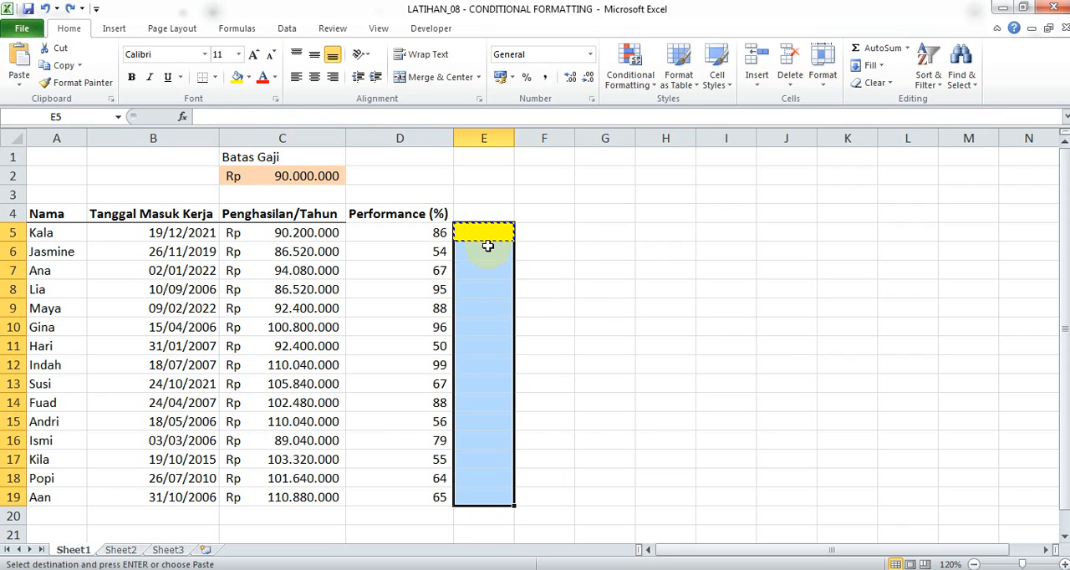
# Change the formula of the conditional formatting rule on E5 to =$C$5>$C$2 and apply it.
pyautogui.click(507, 252)
pyautogui.click(494, 232)
pyautogui.click(640, 73)
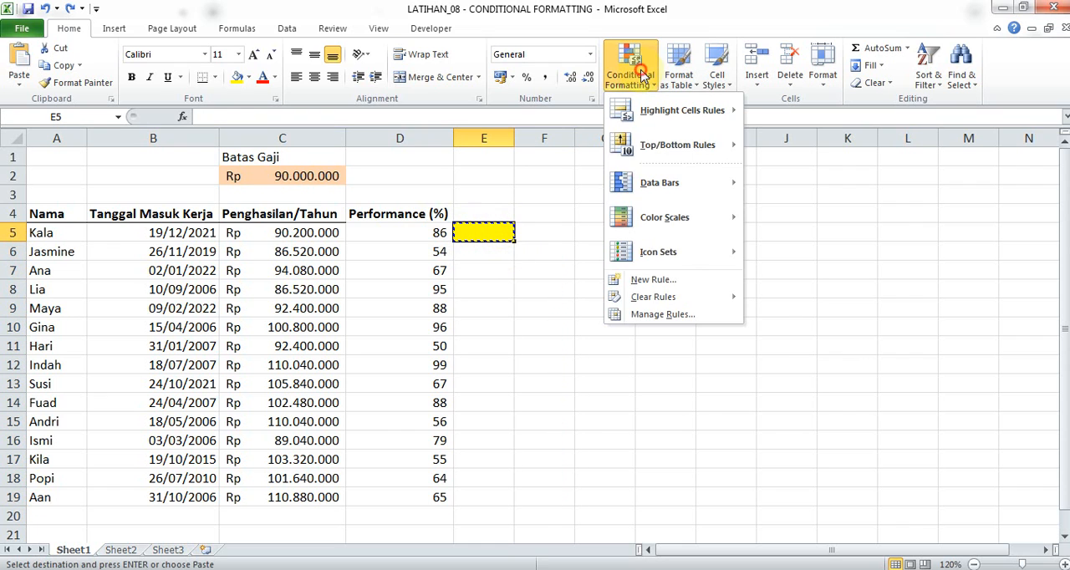
pyautogui.click(679, 314)
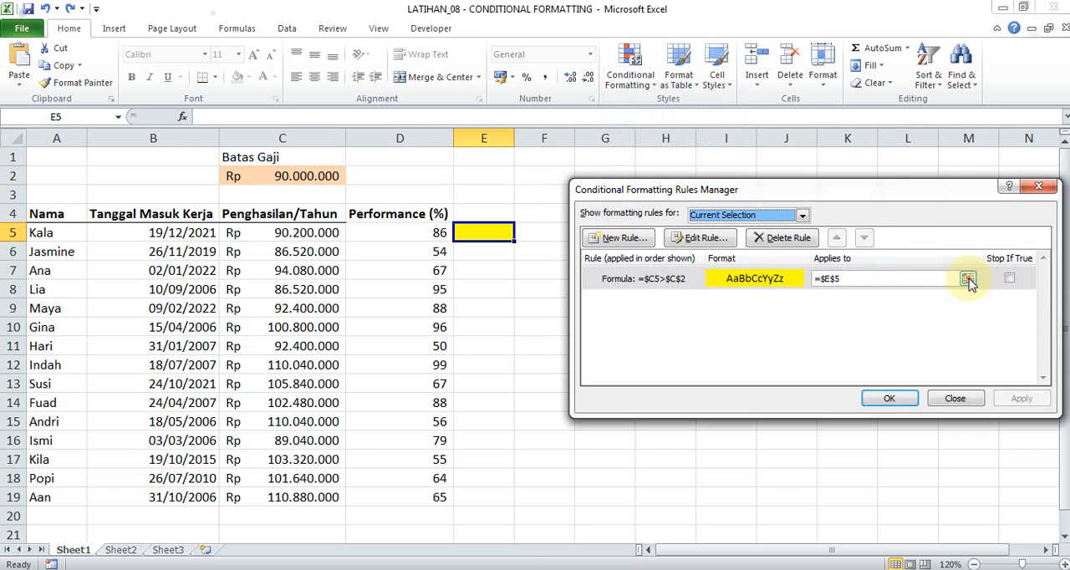
pyautogui.doubleClick(712, 281)
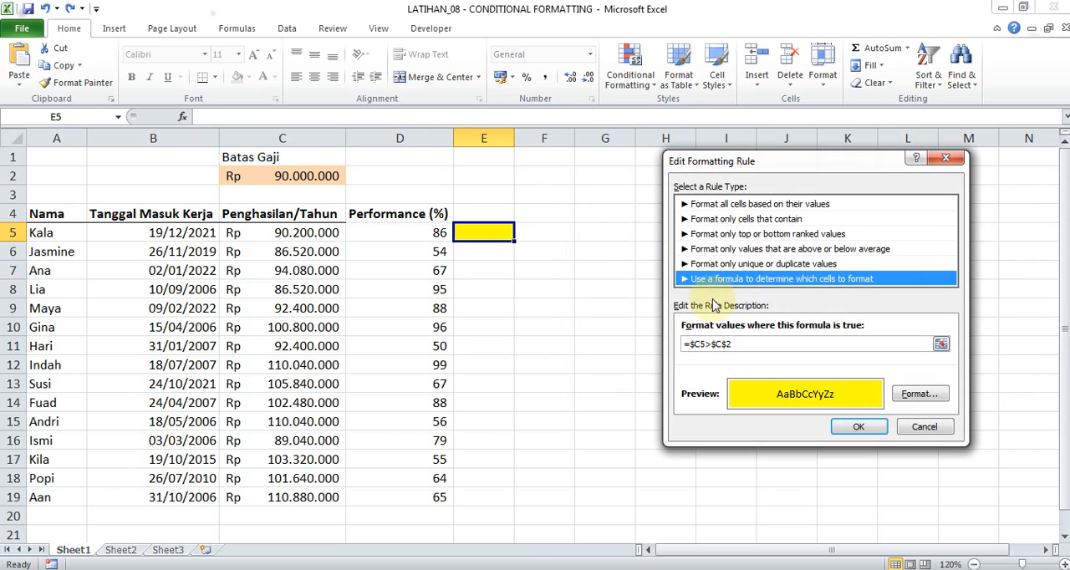
pyautogui.click(739, 344)
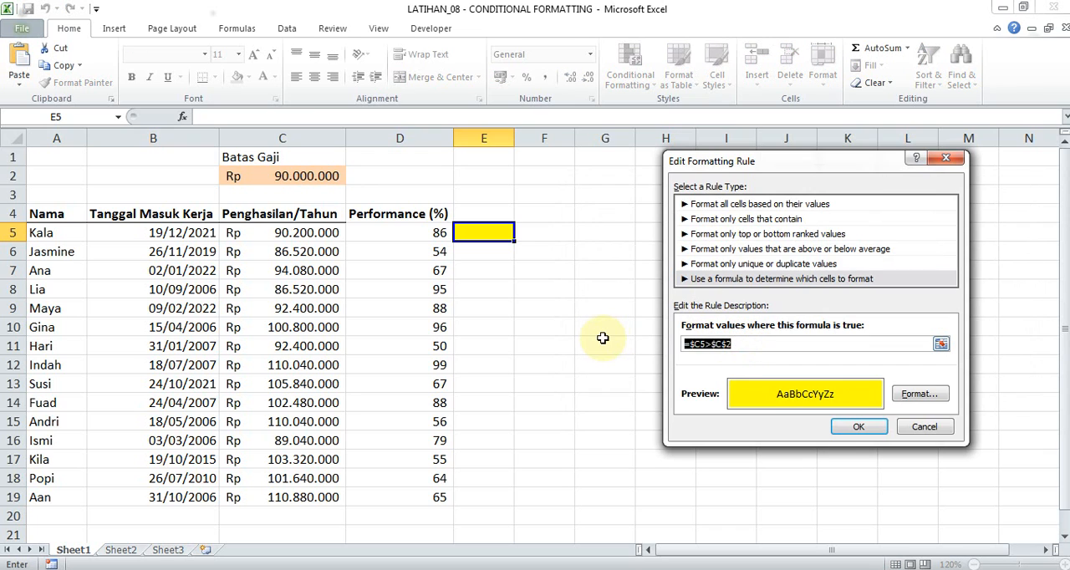
pyautogui.click(280, 234)
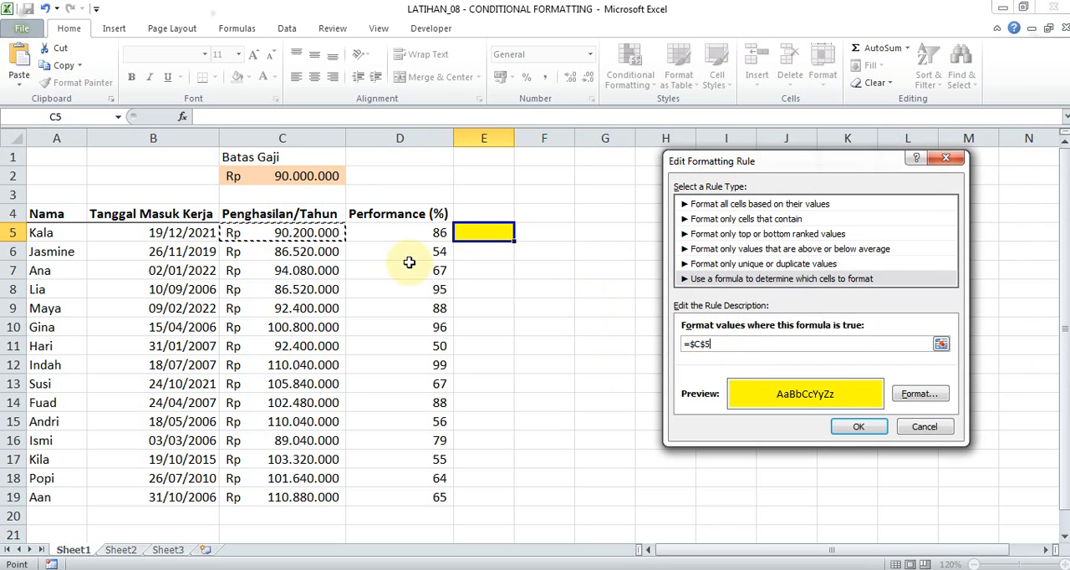
pyautogui.click(300, 180)
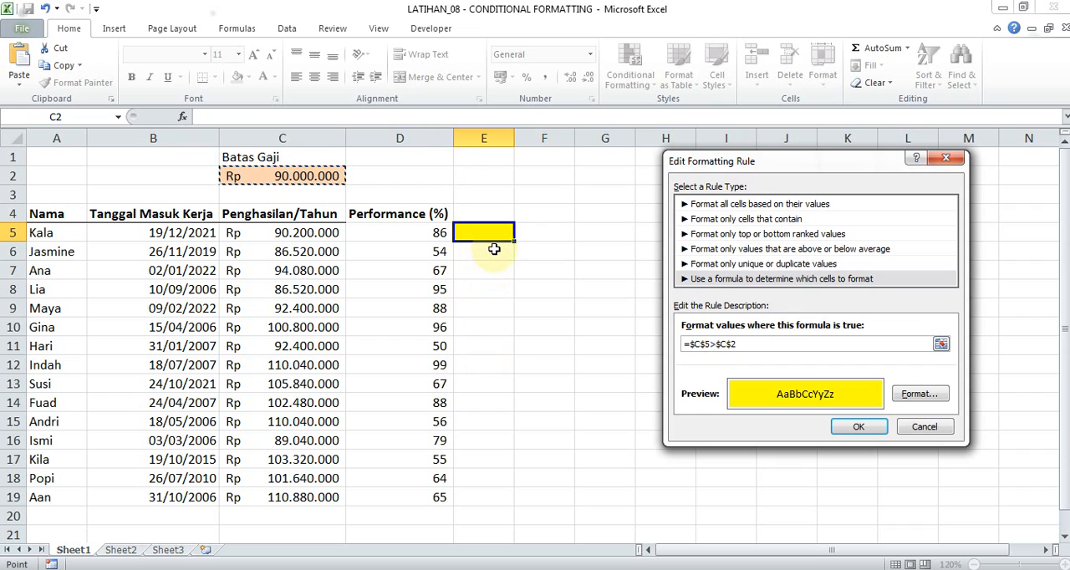
pyautogui.click(859, 427)
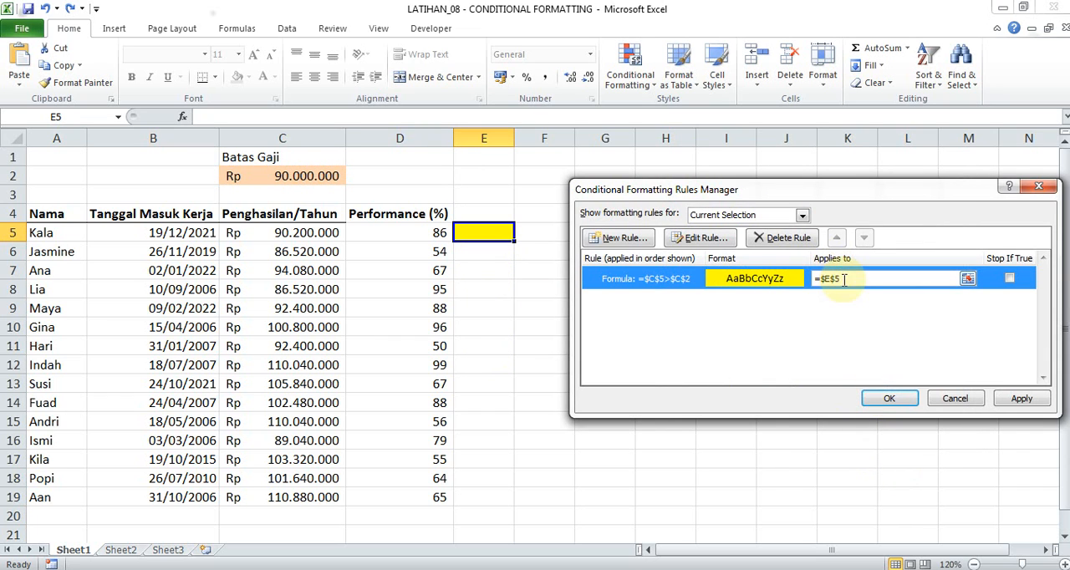
pyautogui.click(886, 400)
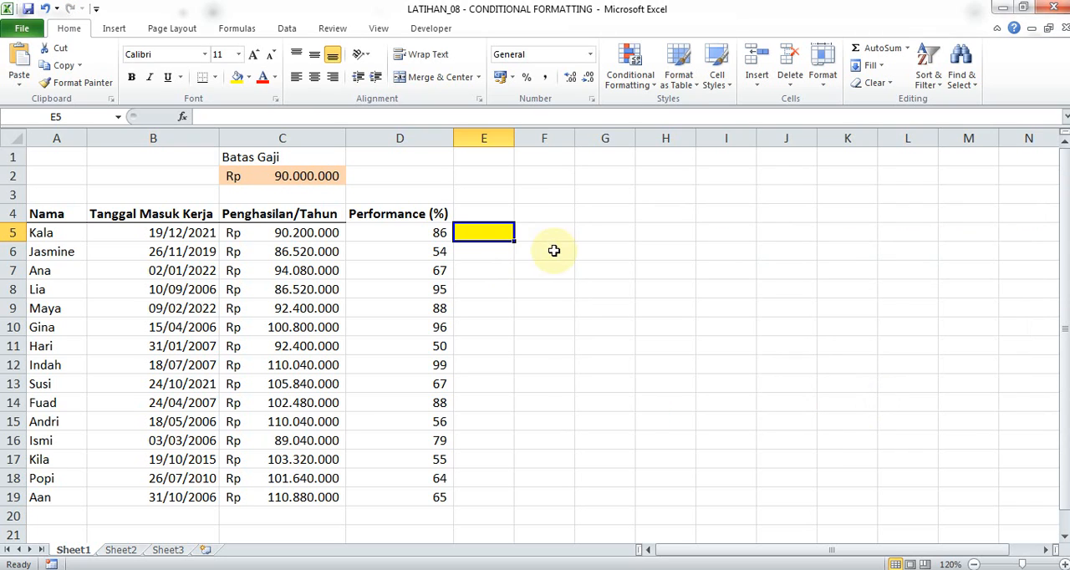
# Copy the conditional formatting of E5 to E6 and compare it with the income in C6.
pyautogui.hotkey('ctrl', 'c')
pyautogui.click(495, 250)
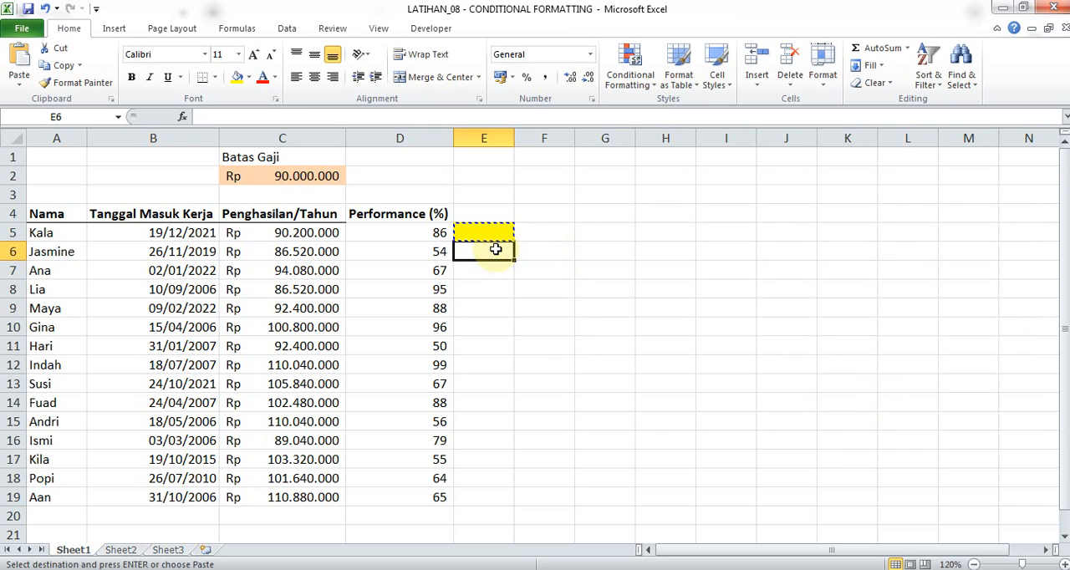
pyautogui.hotkey('ctrl', 'v')
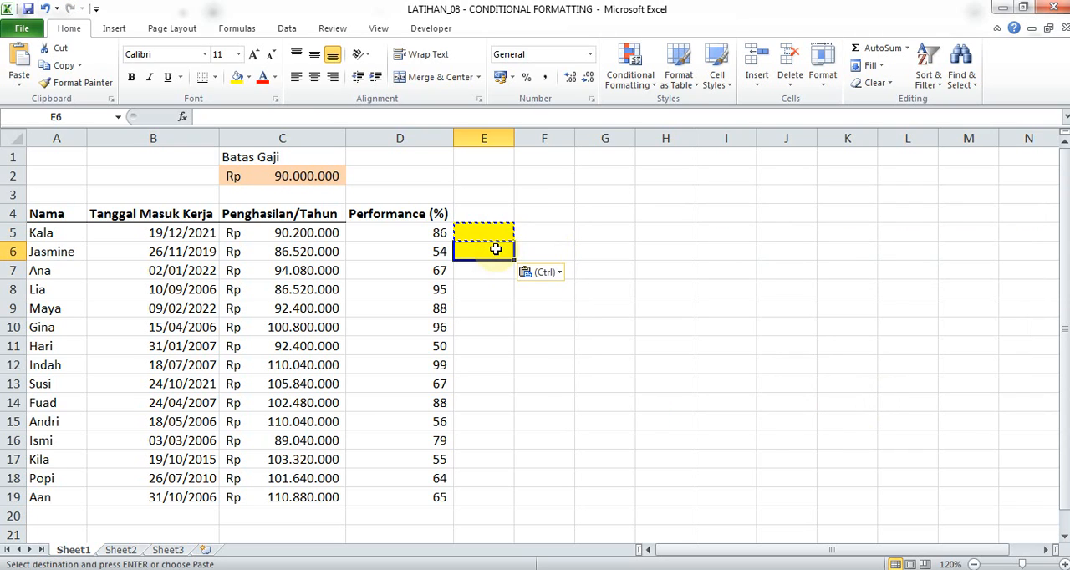
pyautogui.click(294, 252)
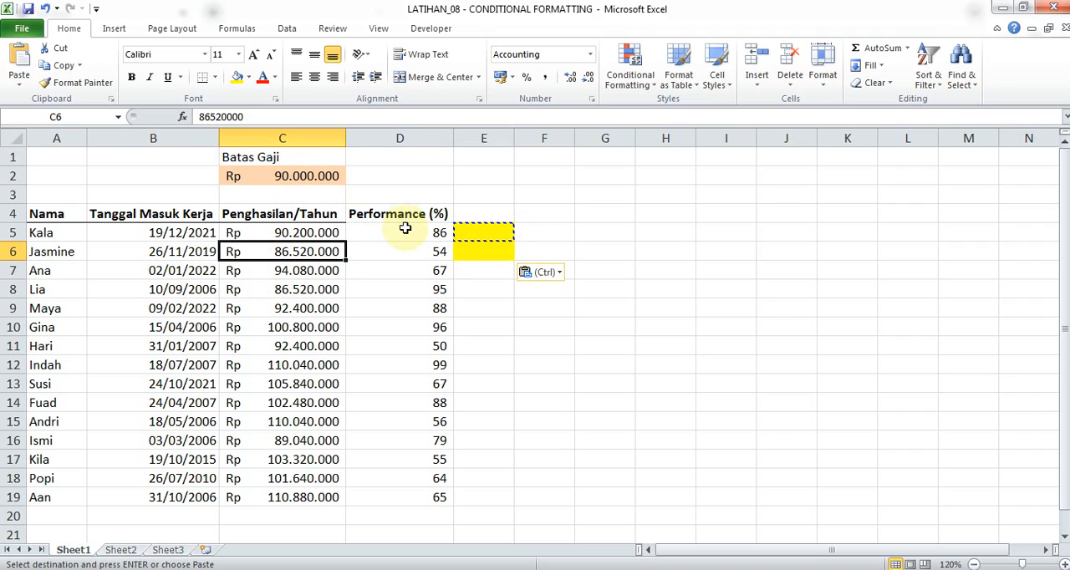
pyautogui.click(492, 251)
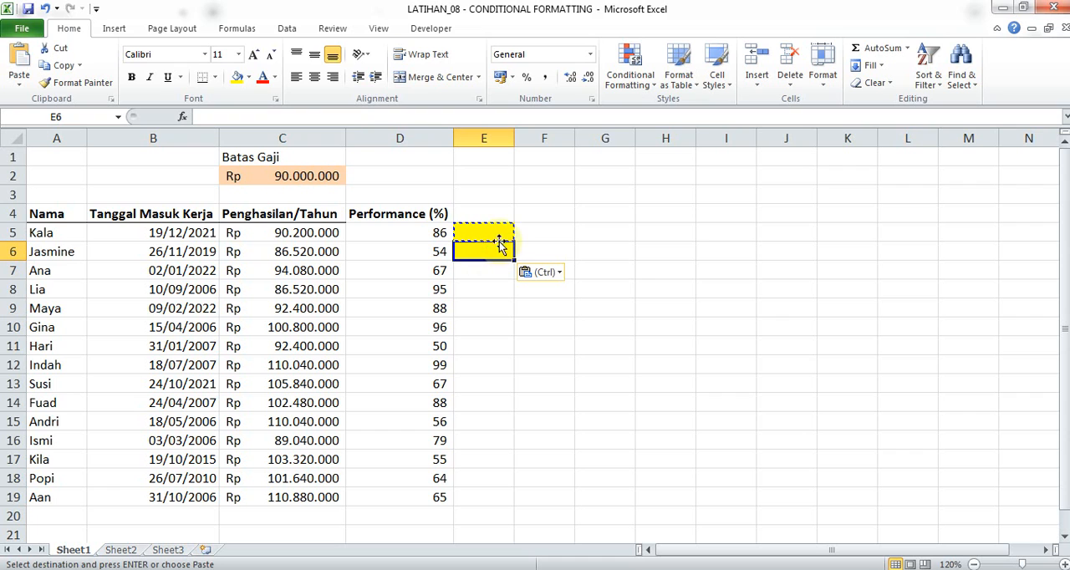
# Inspect the formula of the conditional formatting rule on E6 without changing it.
pyautogui.click(630, 71)
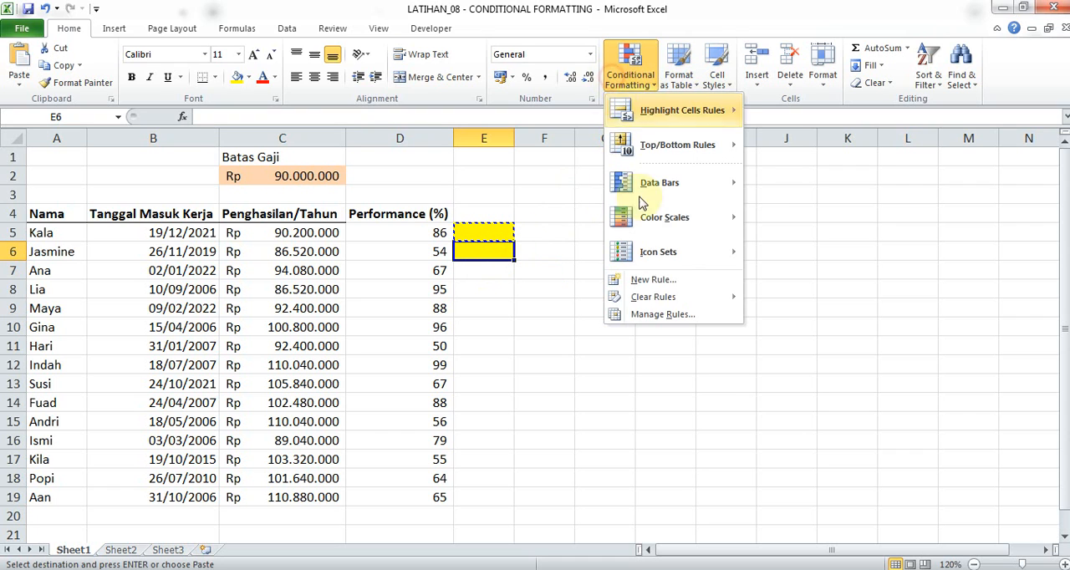
pyautogui.click(672, 315)
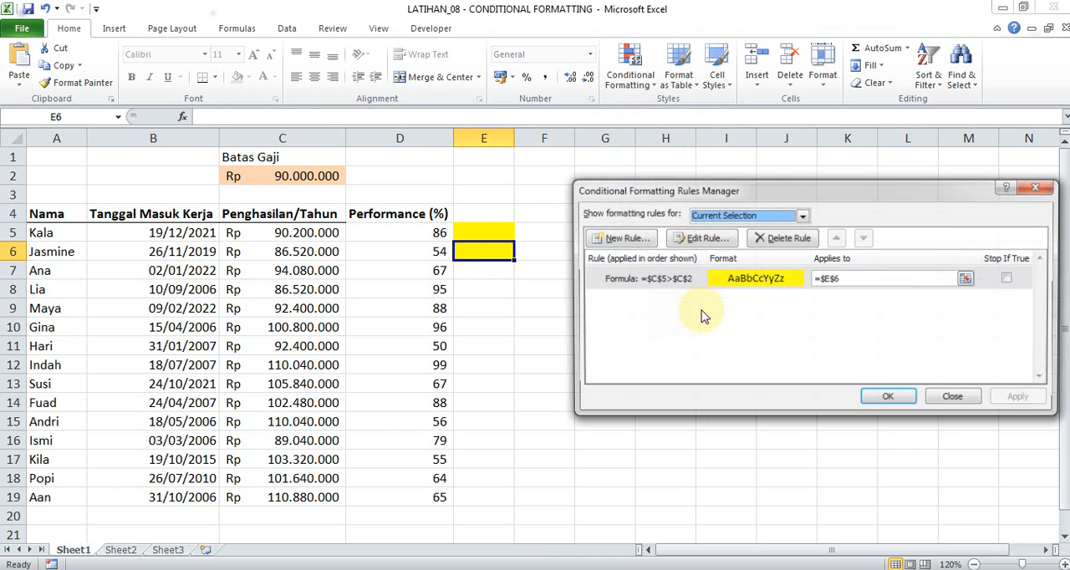
pyautogui.click(771, 284)
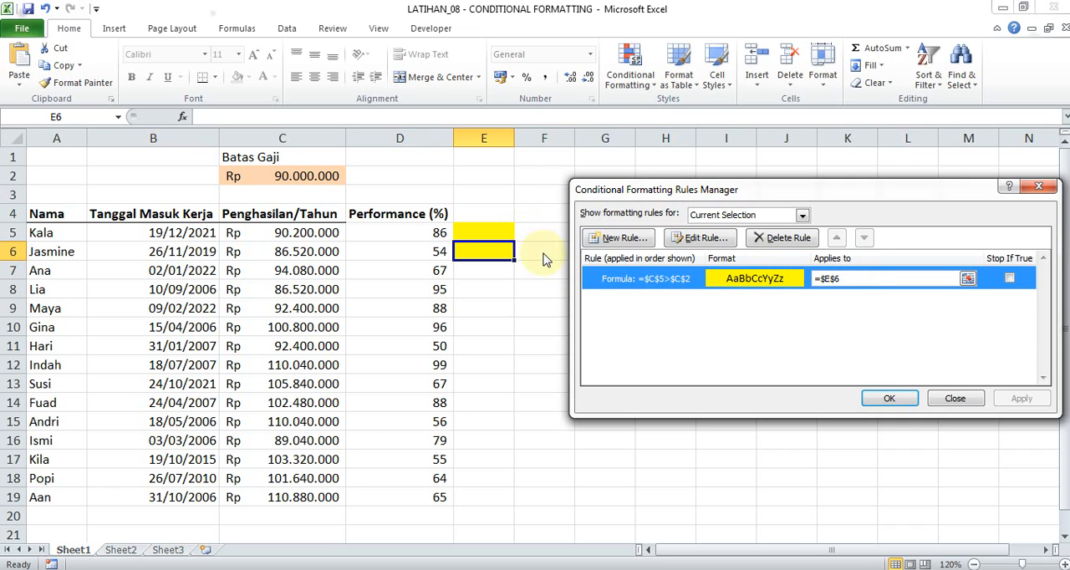
pyautogui.doubleClick(659, 281)
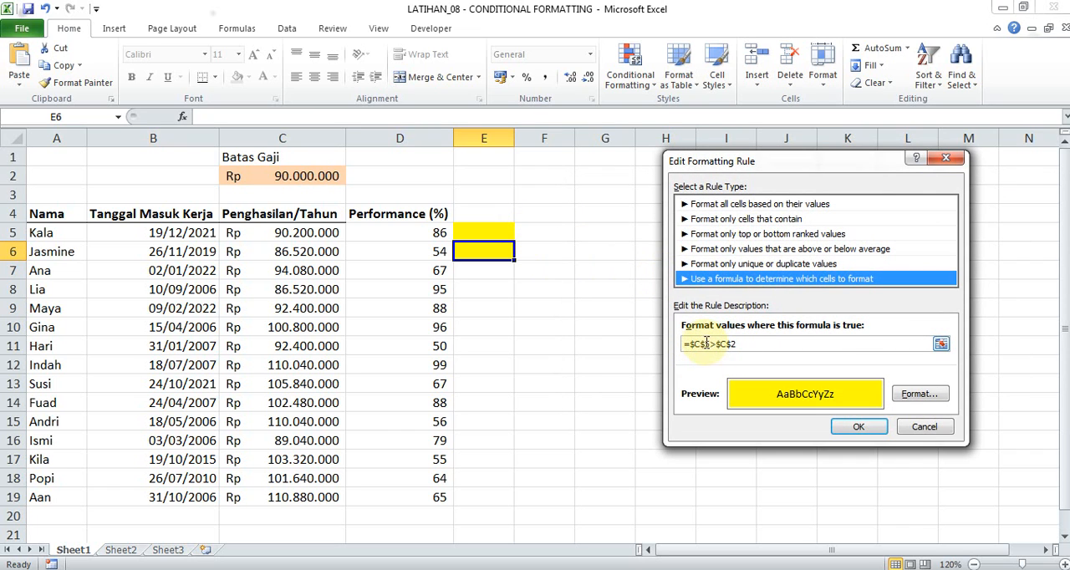
pyautogui.click(920, 427)
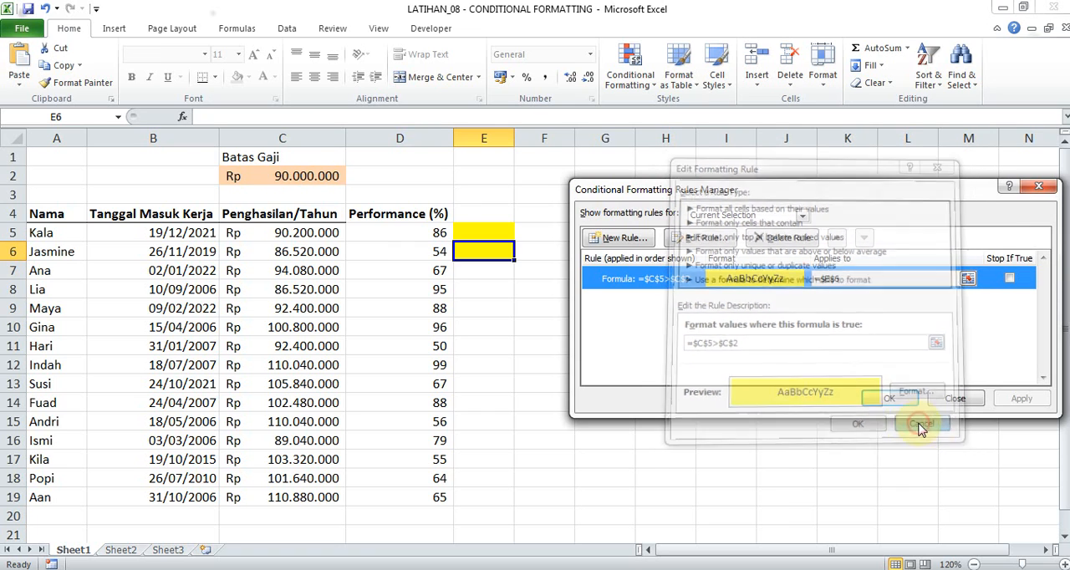
pyautogui.click(953, 399)
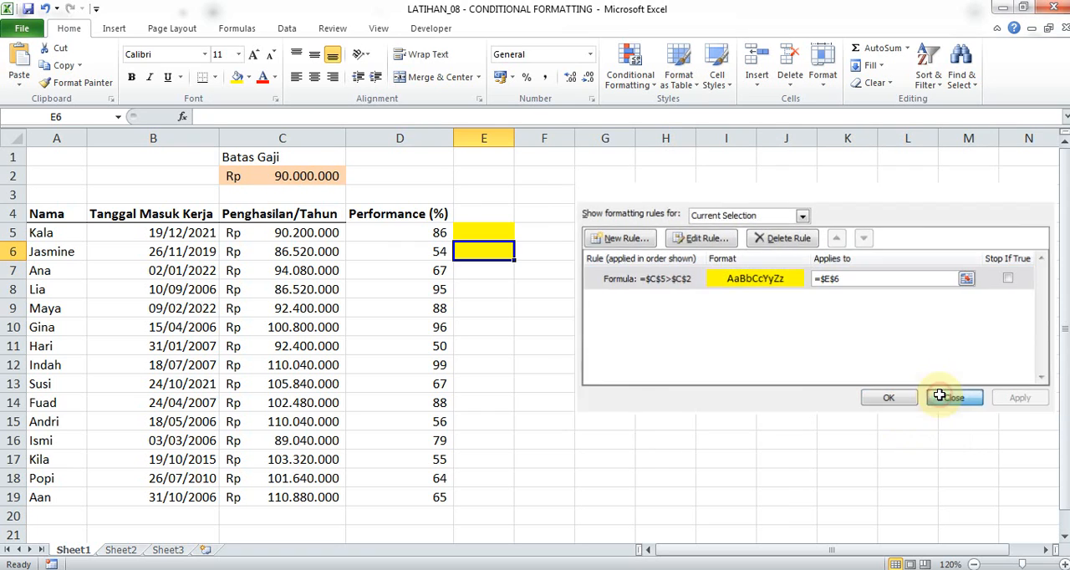
# Change the formula of the conditional formatting rule on E5 to =$C5>$C$2 and apply it.
pyautogui.click(501, 233)
pyautogui.click(636, 101)
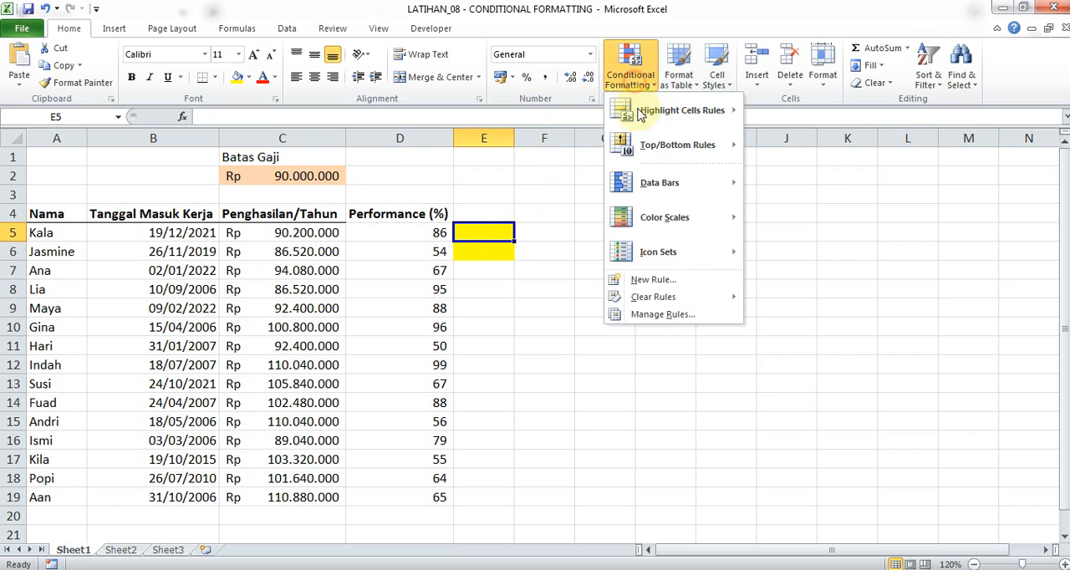
pyautogui.click(664, 313)
pyautogui.doubleClick(636, 285)
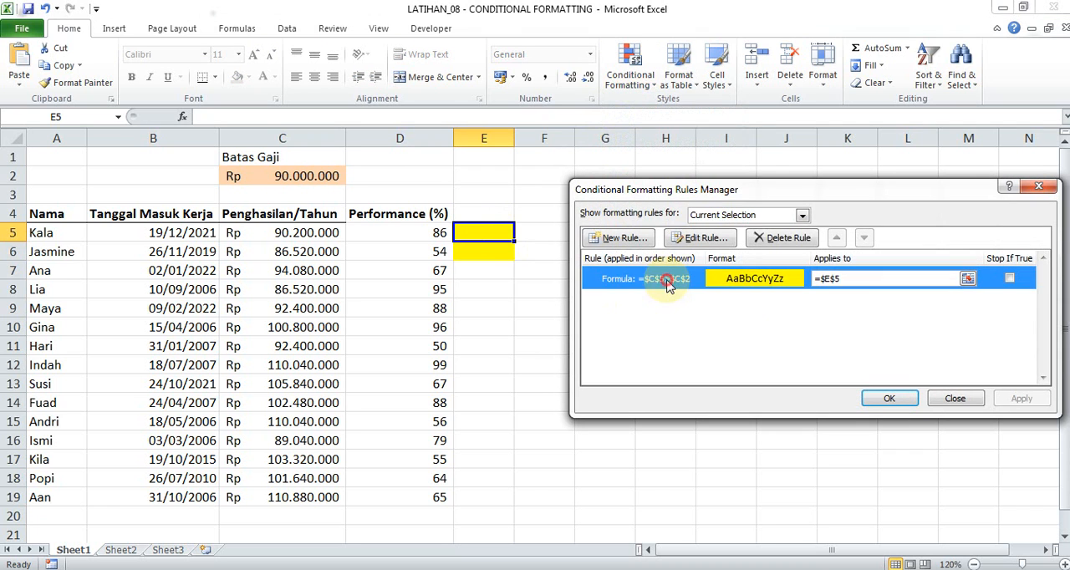
pyautogui.click(704, 346)
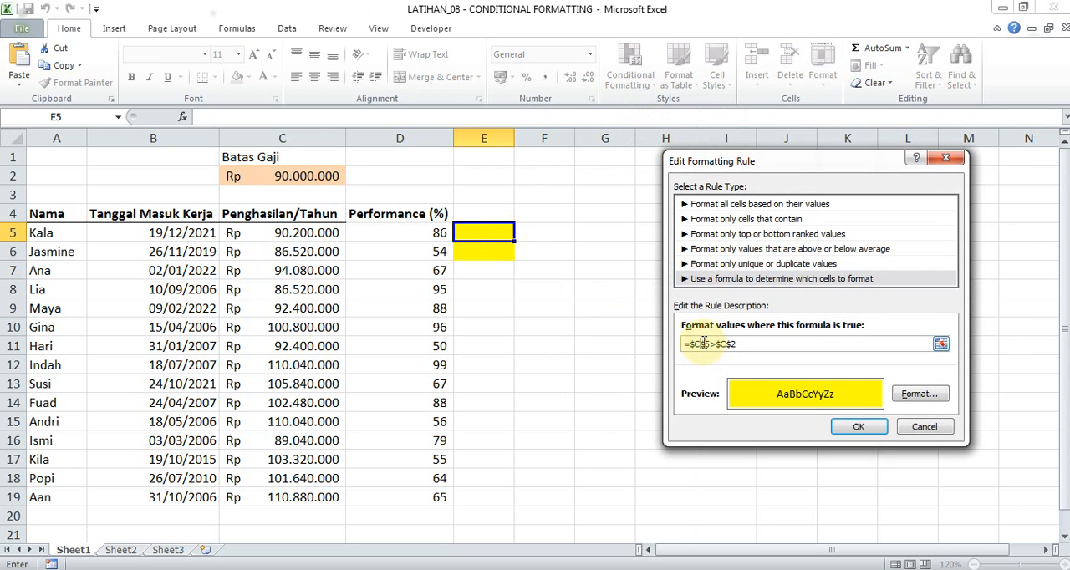
pyautogui.press('Right')
pyautogui.press('BackSpace')
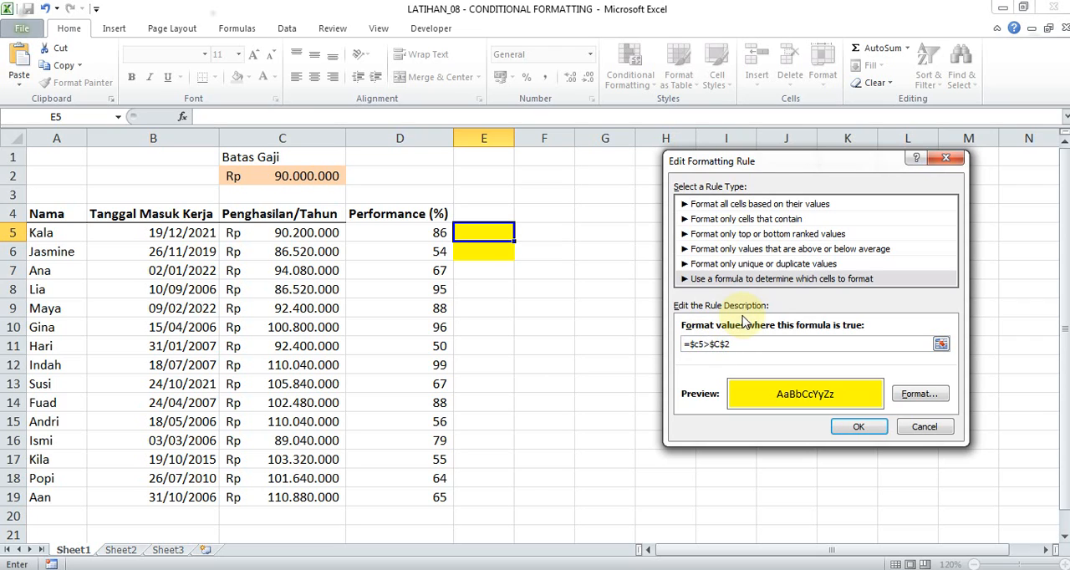
pyautogui.press('BackSpace')
pyautogui.press('Tab')
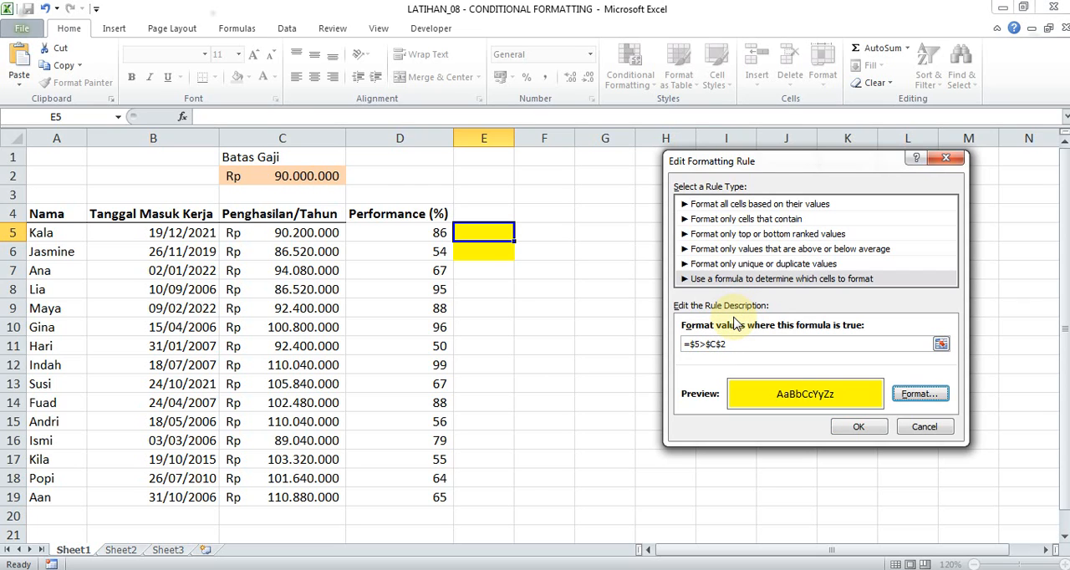
pyautogui.click(700, 348)
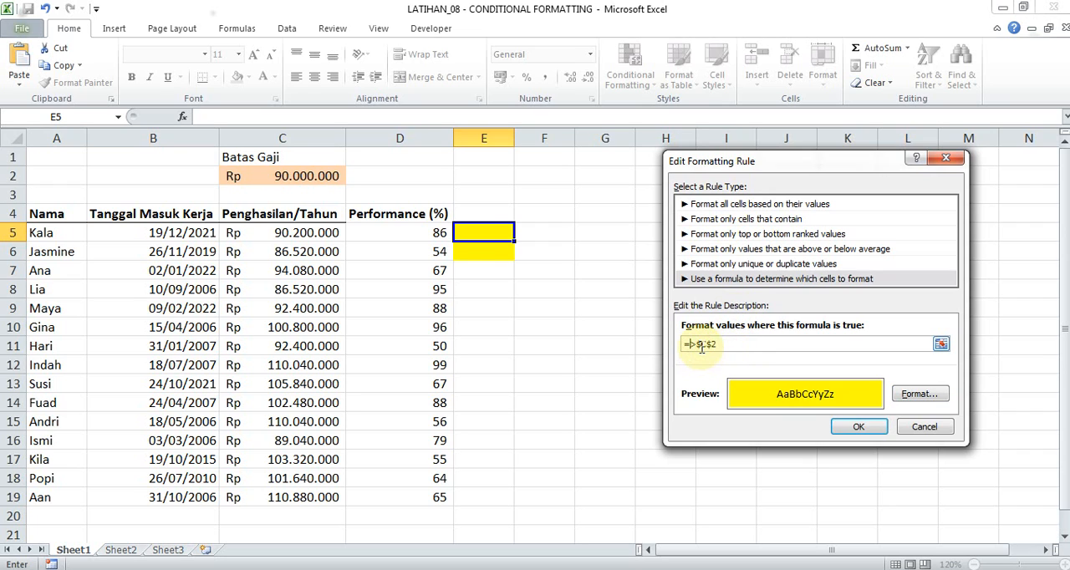
pyautogui.press('BackSpace')
pyautogui.press('BackSpace')
pyautogui.click(324, 233)
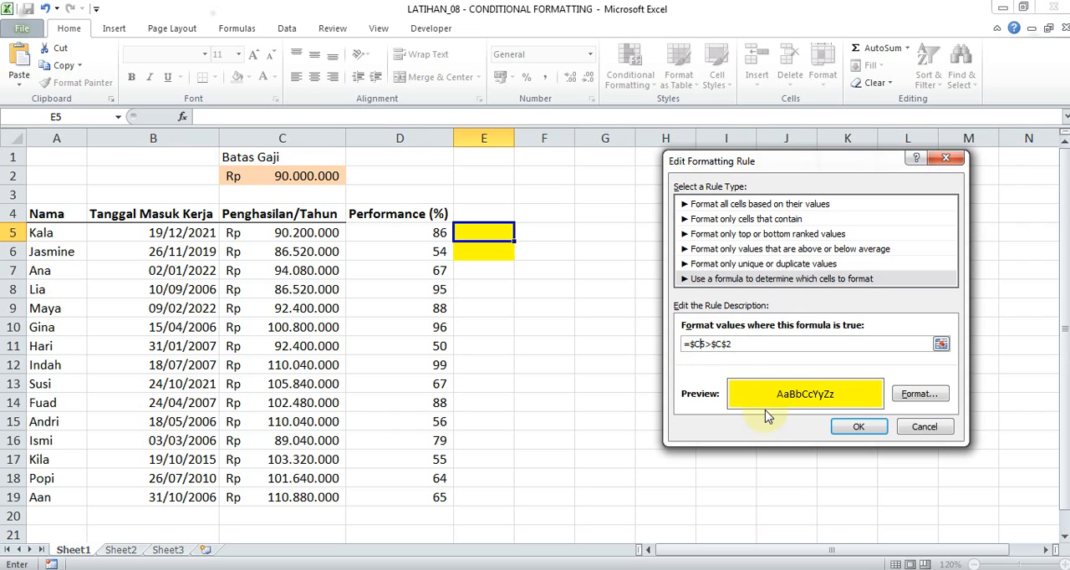
pyautogui.click(859, 427)
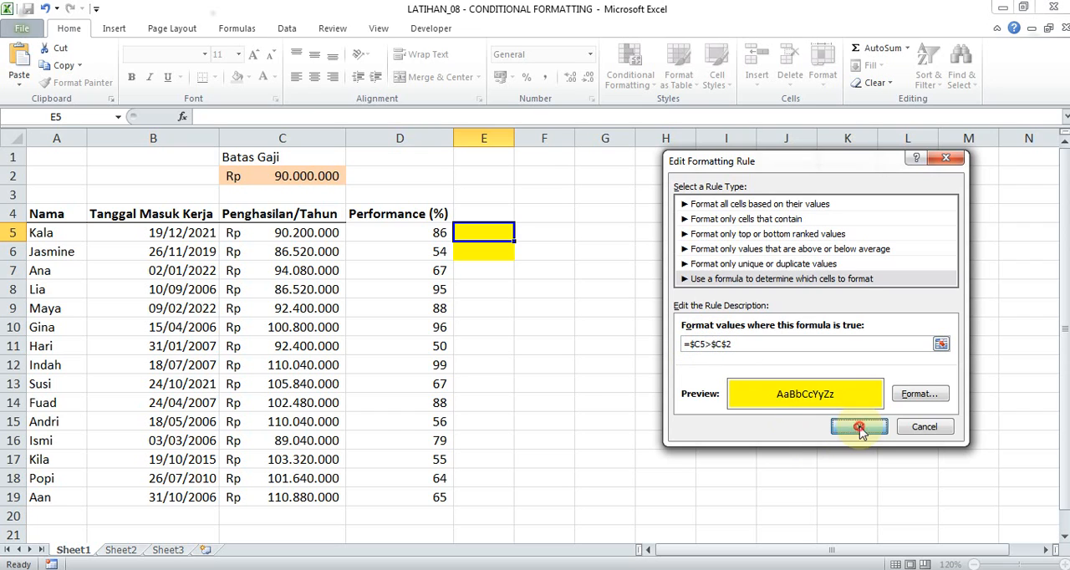
pyautogui.click(886, 399)
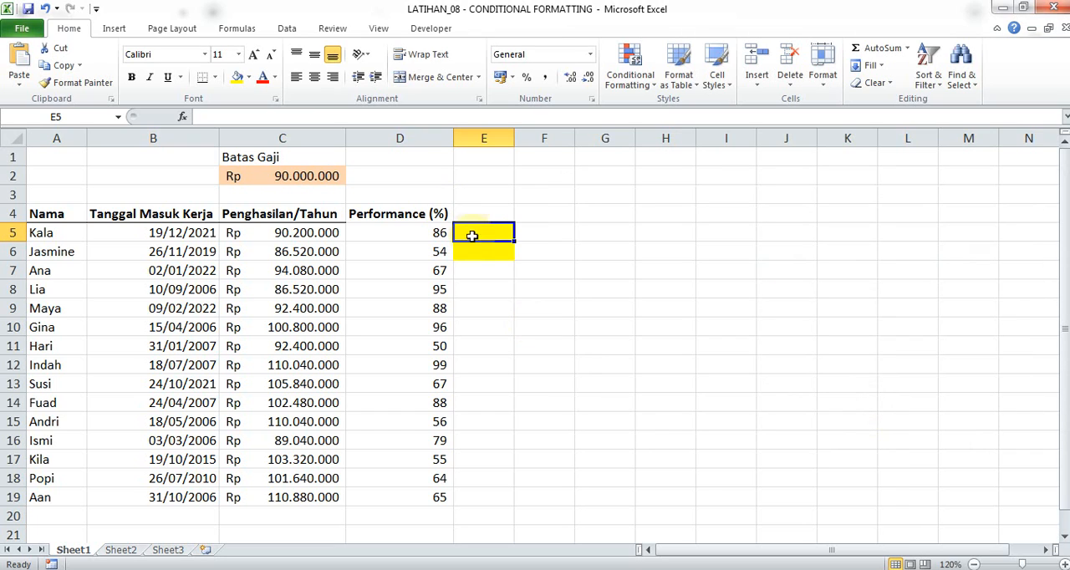
# Copy the conditional formatting of E5 down to E19 and open the rule on E8 to inspect its formula.
pyautogui.keyDown('shift'); pyautogui.click(485, 499); pyautogui.keyUp('shift')
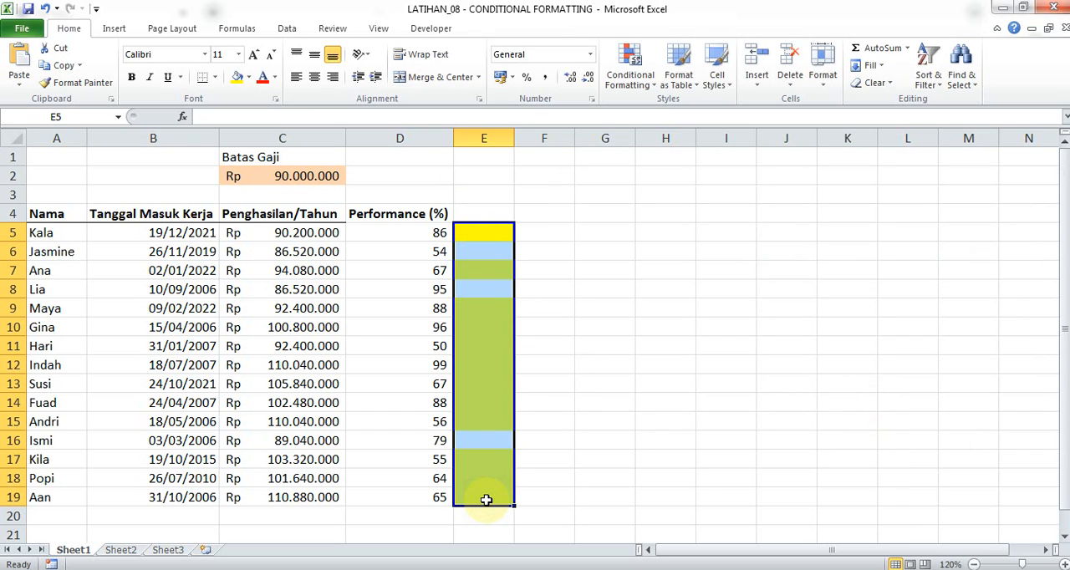
pyautogui.click(614, 363)
pyautogui.click(494, 291)
pyautogui.click(631, 69)
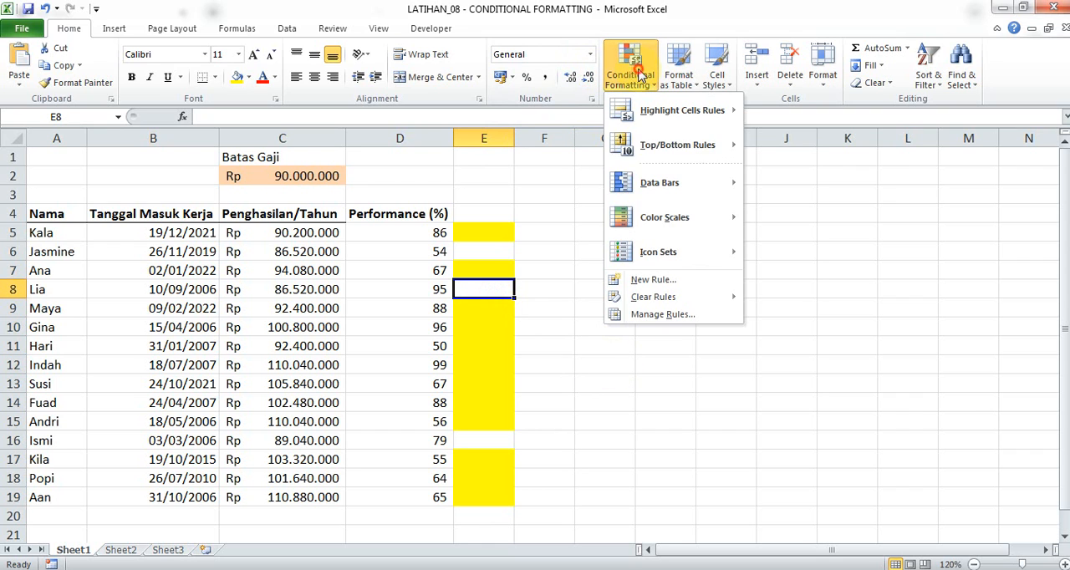
pyautogui.click(702, 315)
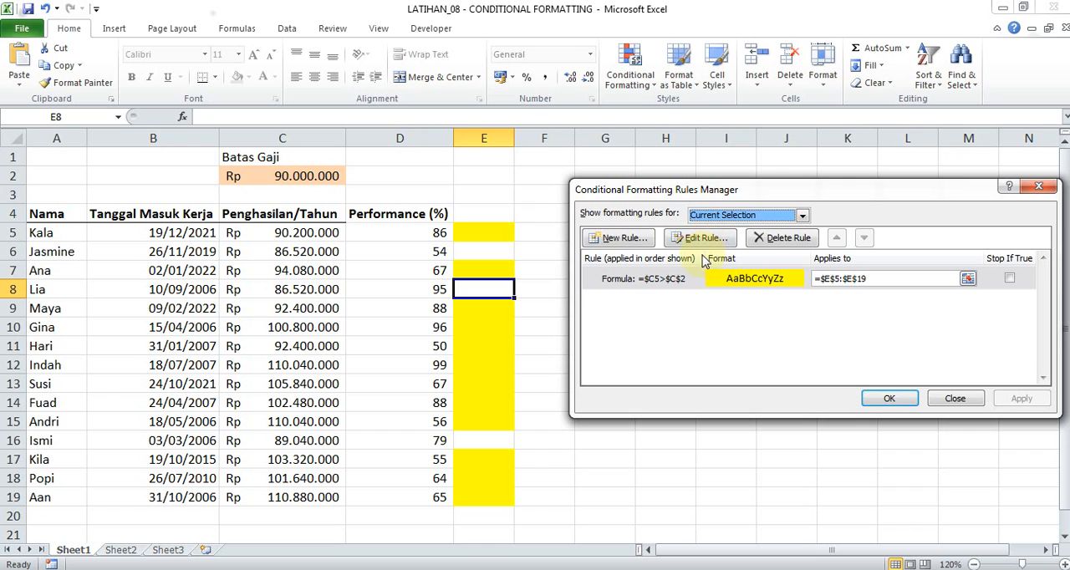
pyautogui.doubleClick(698, 280)
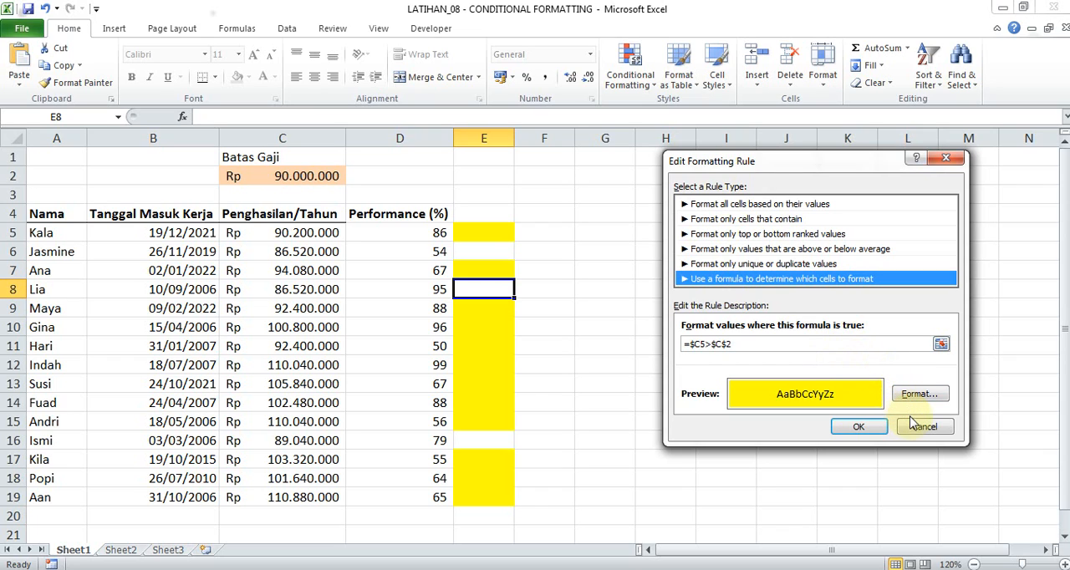
# Look through the available rule types and their options in the rule on E8 without changing the rule.
pyautogui.click(790, 205)
pyautogui.click(793, 219)
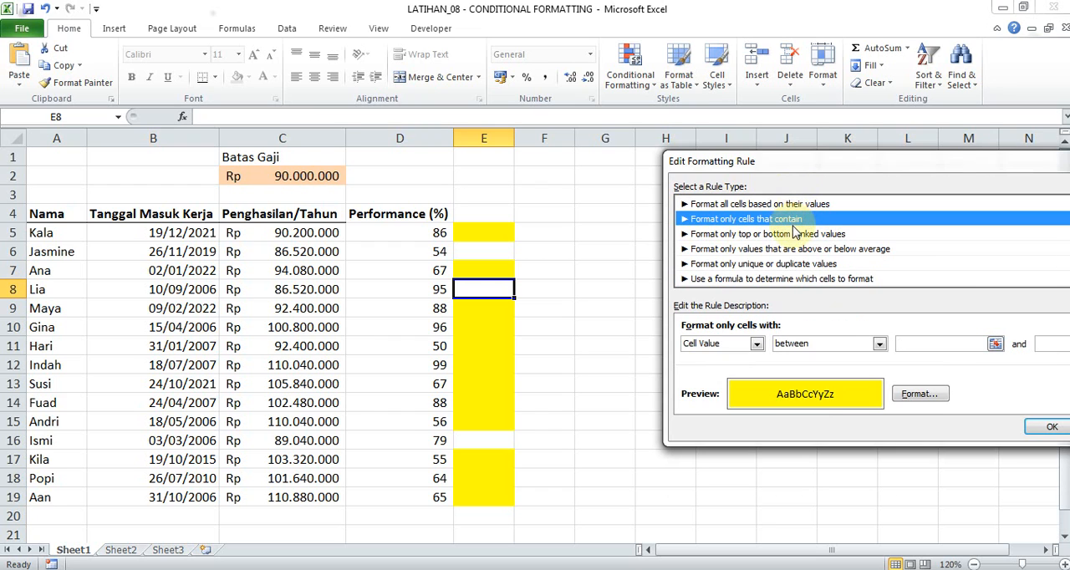
pyautogui.click(796, 234)
pyautogui.click(799, 250)
pyautogui.click(801, 265)
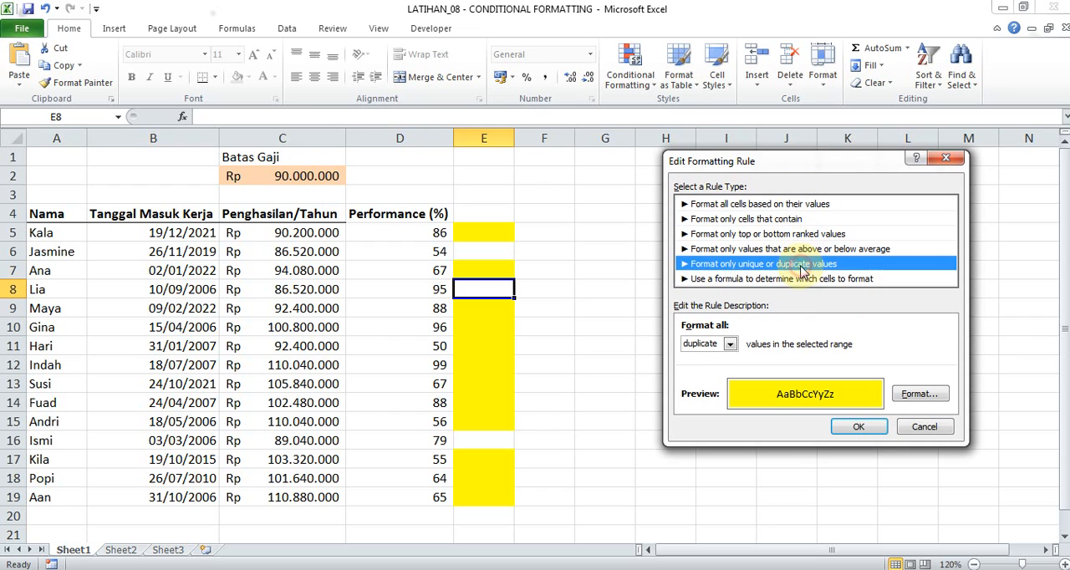
pyautogui.click(805, 279)
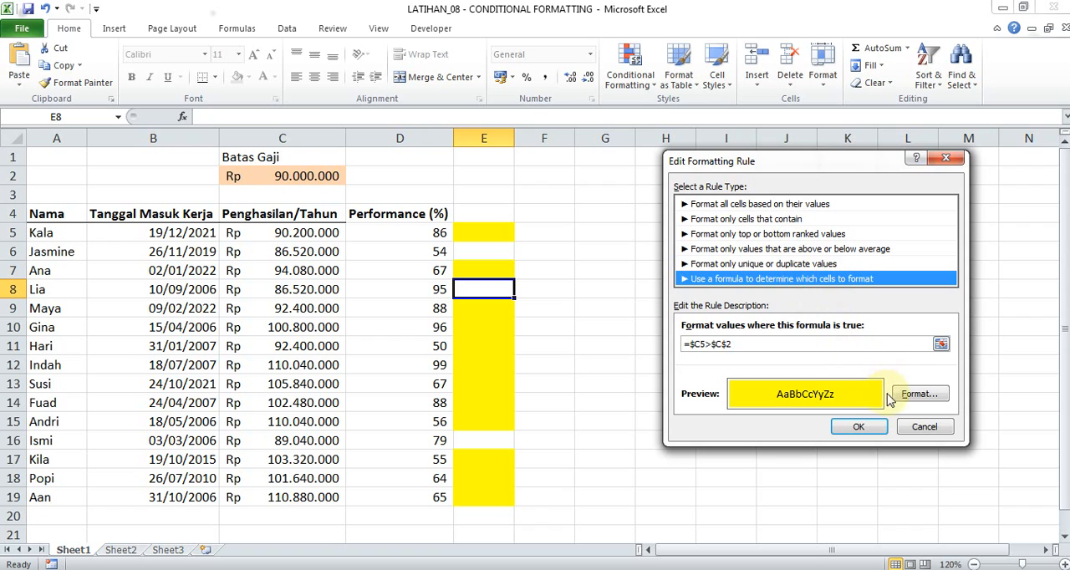
pyautogui.click(918, 428)
pyautogui.click(955, 398)
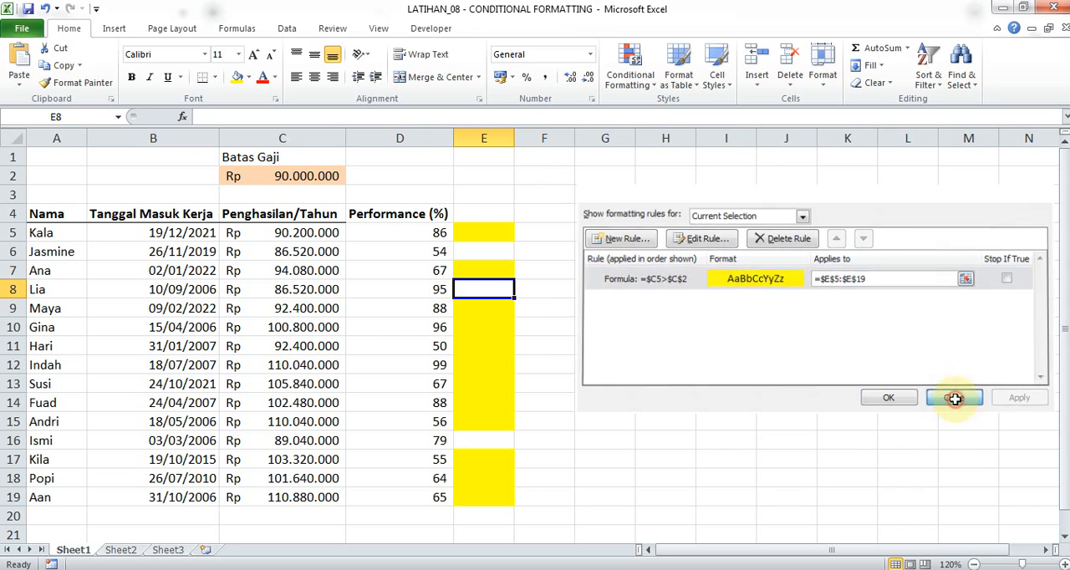
# Set the income in C10 to 80000000 and check the highlighting of E10 against the limit.
pyautogui.click(314, 234)
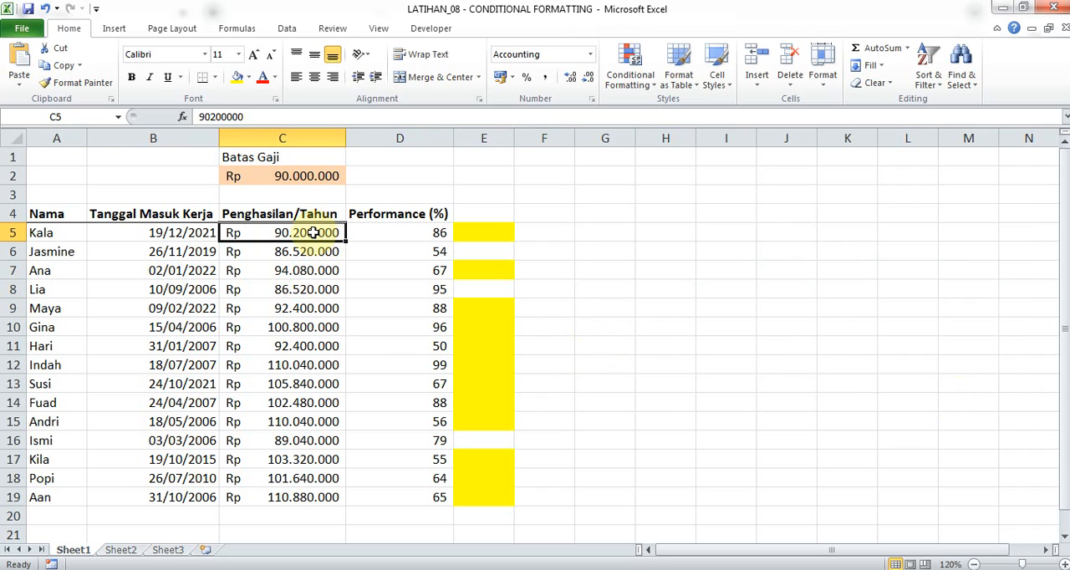
pyautogui.click(316, 327)
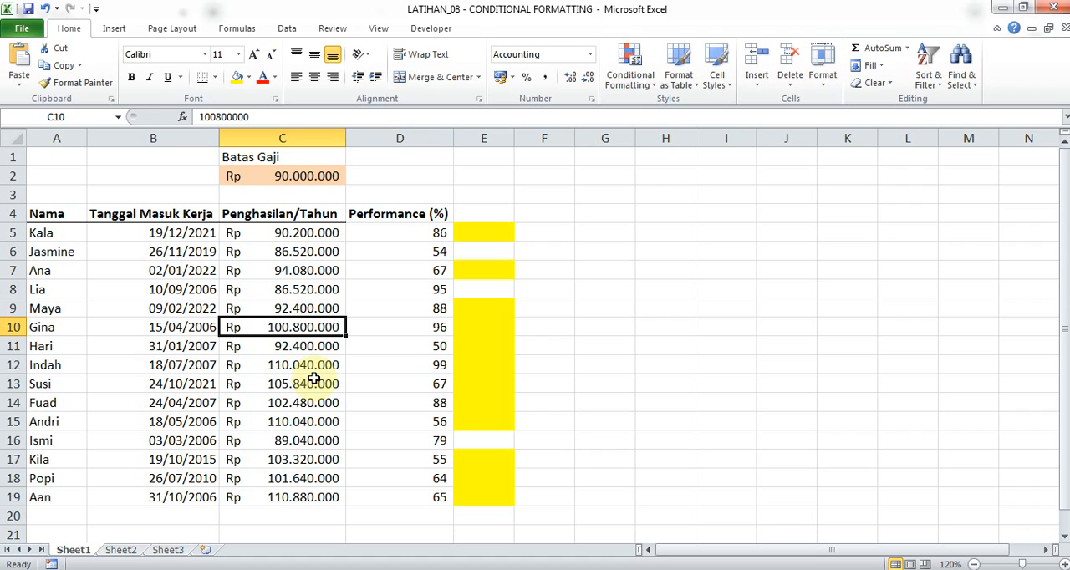
pyautogui.write('800')
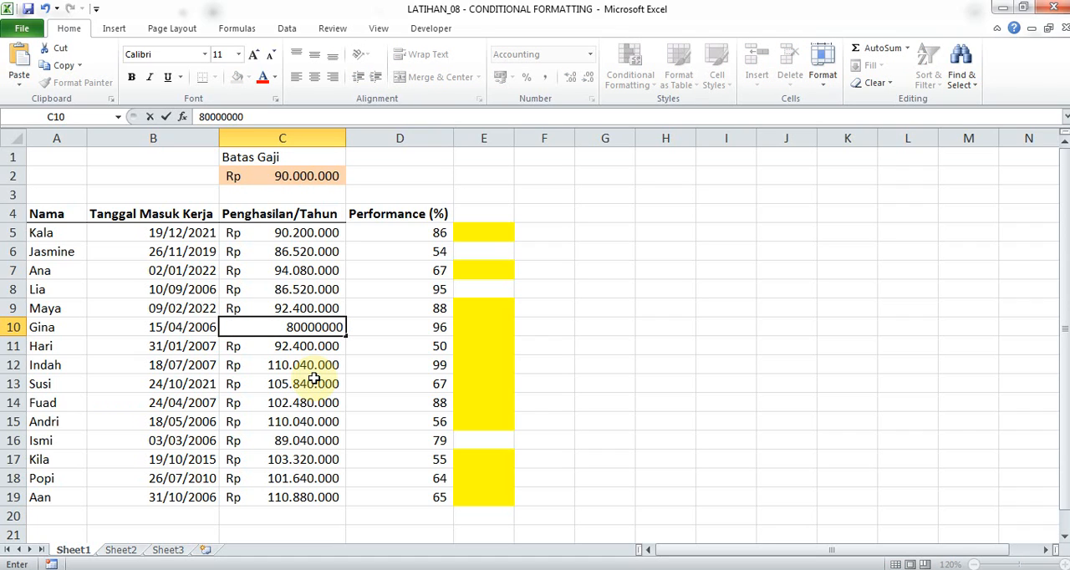
pyautogui.press('Return')
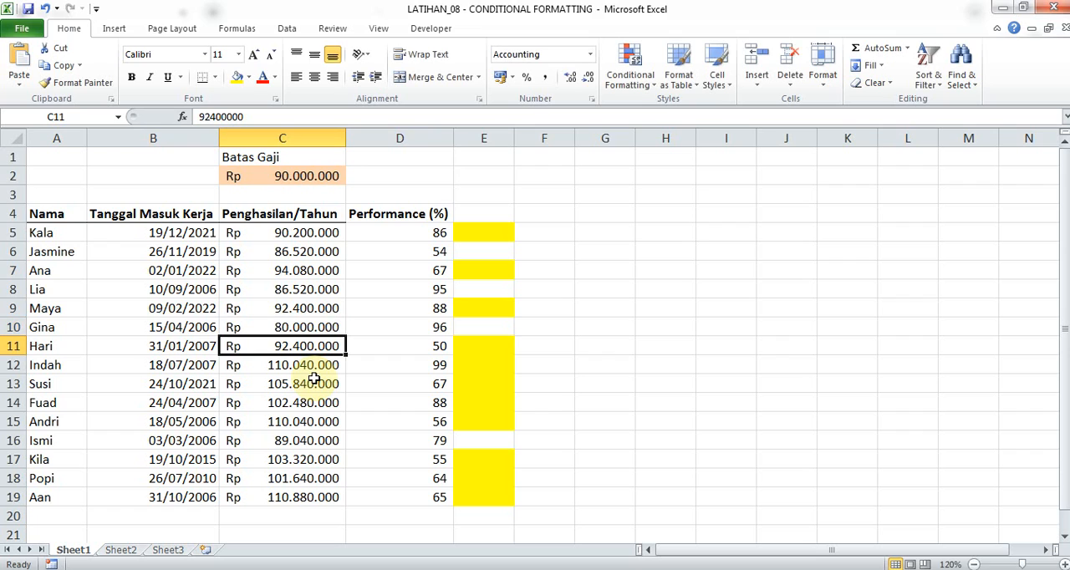
pyautogui.click(492, 325)
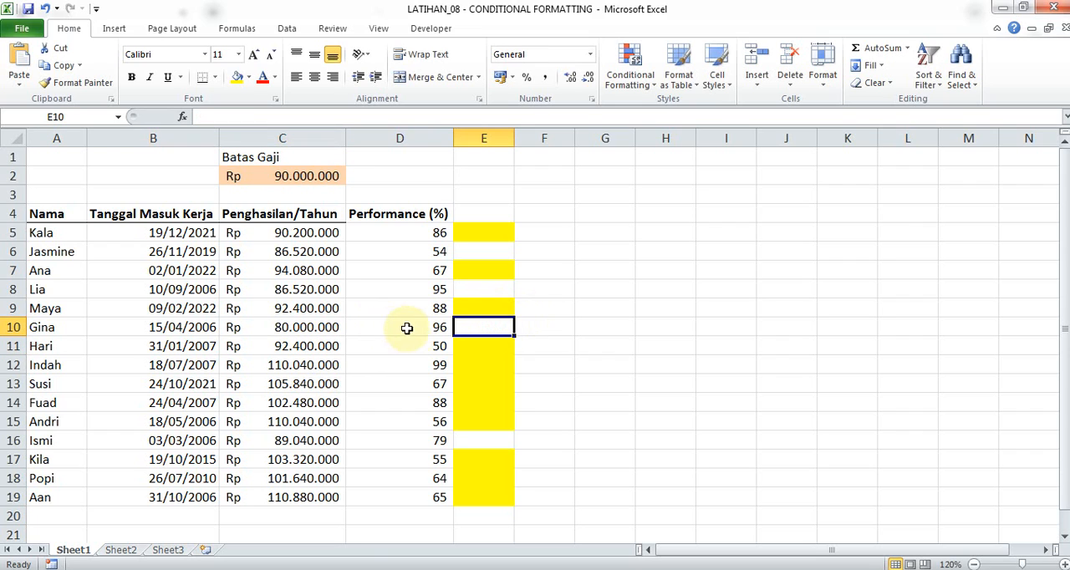
pyautogui.click(308, 306)
pyautogui.click(337, 265)
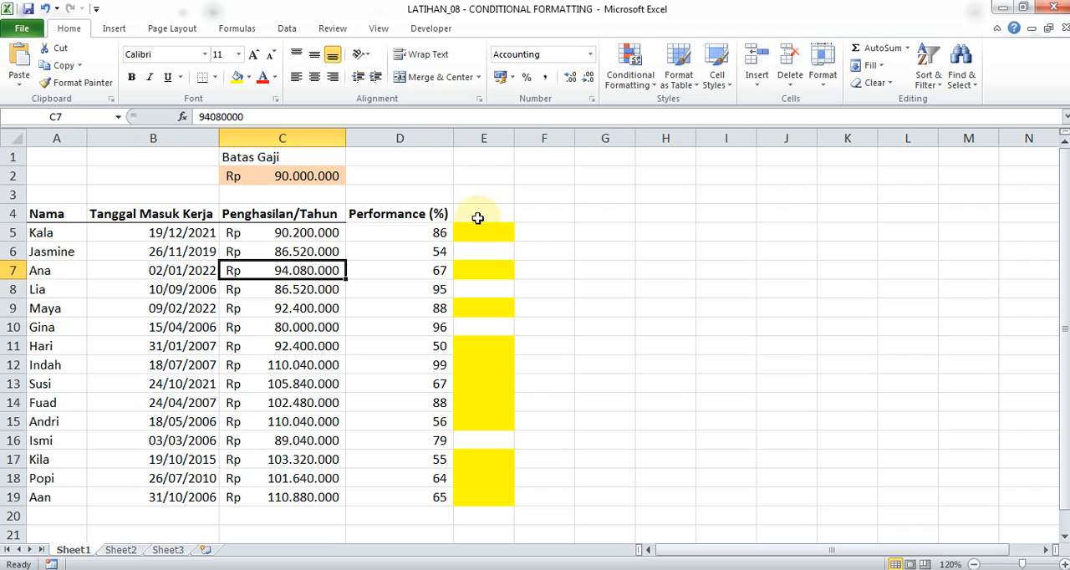
# Review several performance percentages in column D and the available conditional formatting options.
pyautogui.click(409, 226)
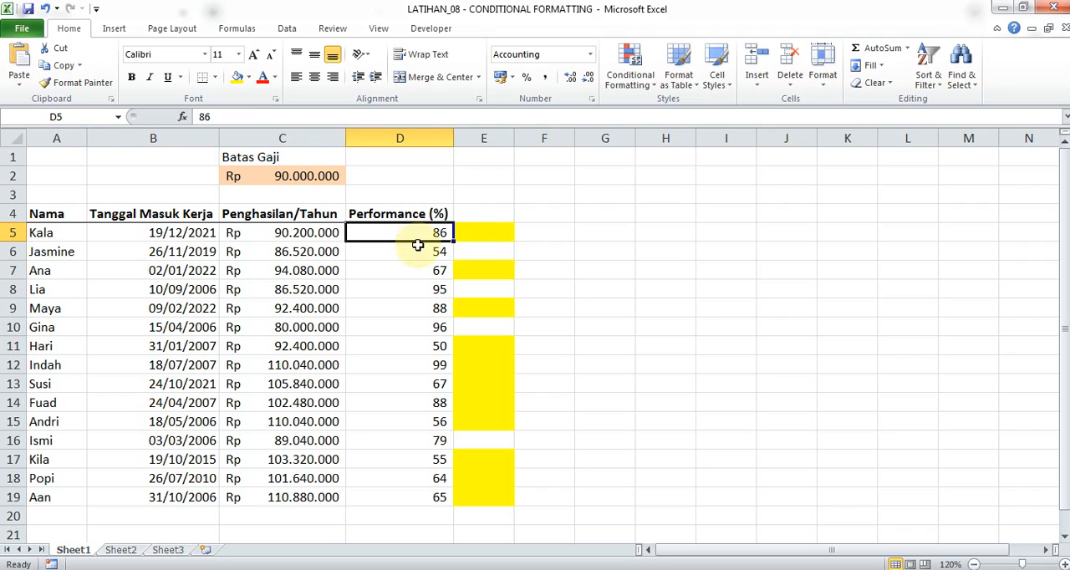
pyautogui.click(419, 250)
pyautogui.click(431, 272)
pyautogui.click(437, 306)
pyautogui.click(438, 361)
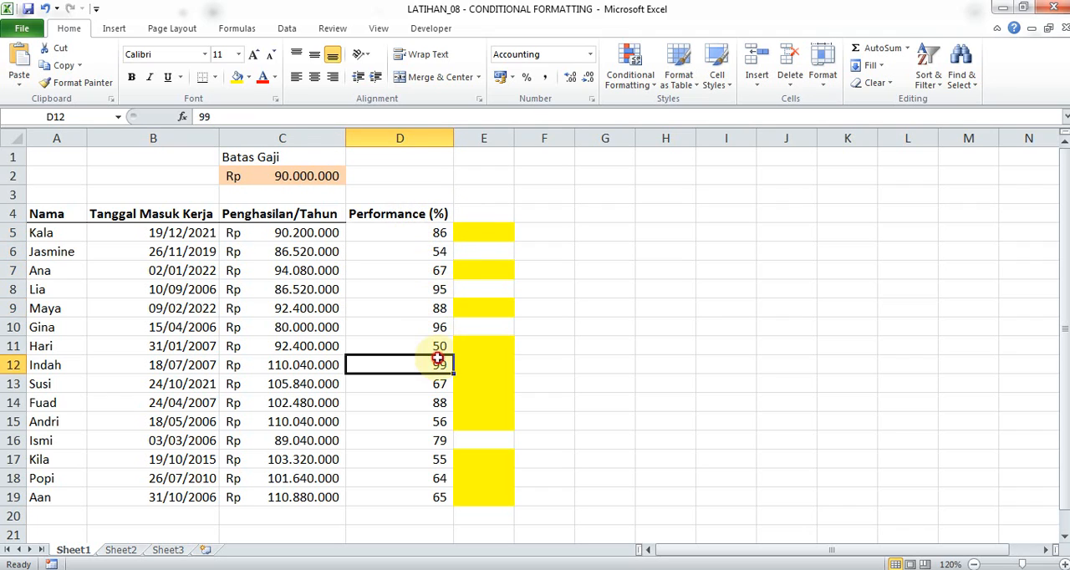
pyautogui.click(435, 460)
pyautogui.click(634, 65)
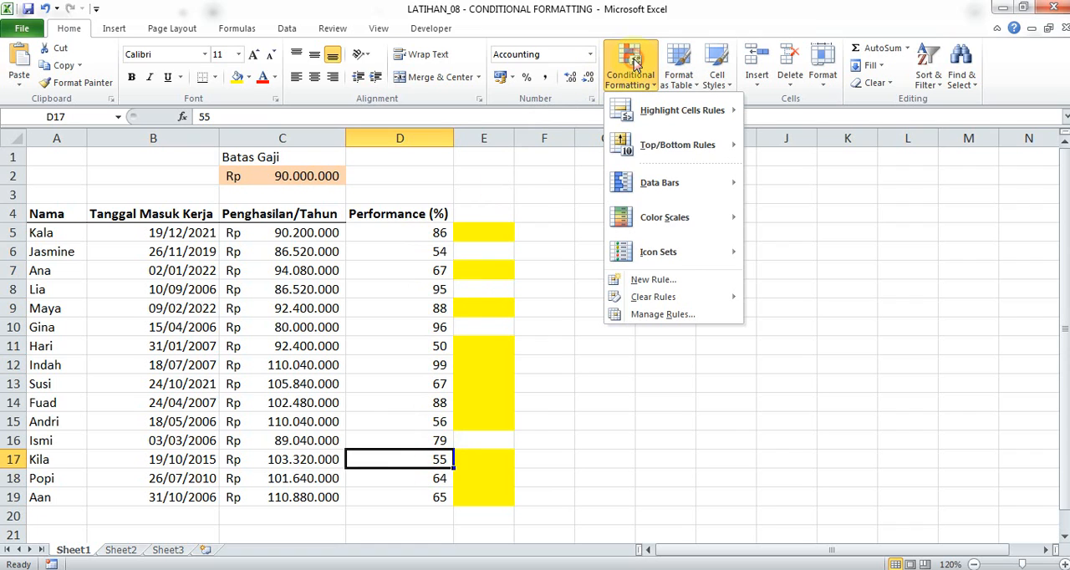
pyautogui.moveTo(660, 301)
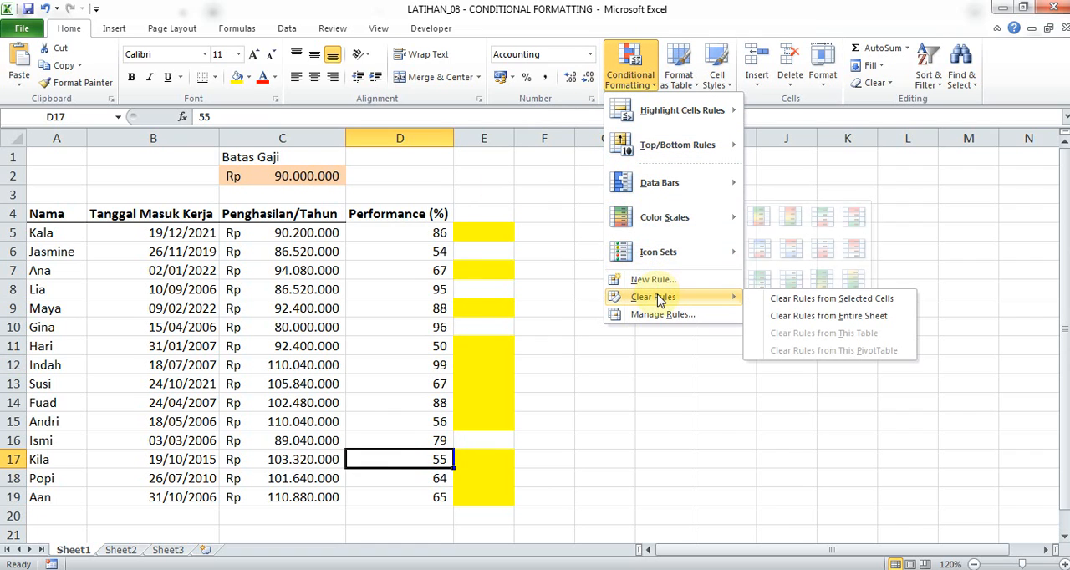
pyautogui.click(436, 288)
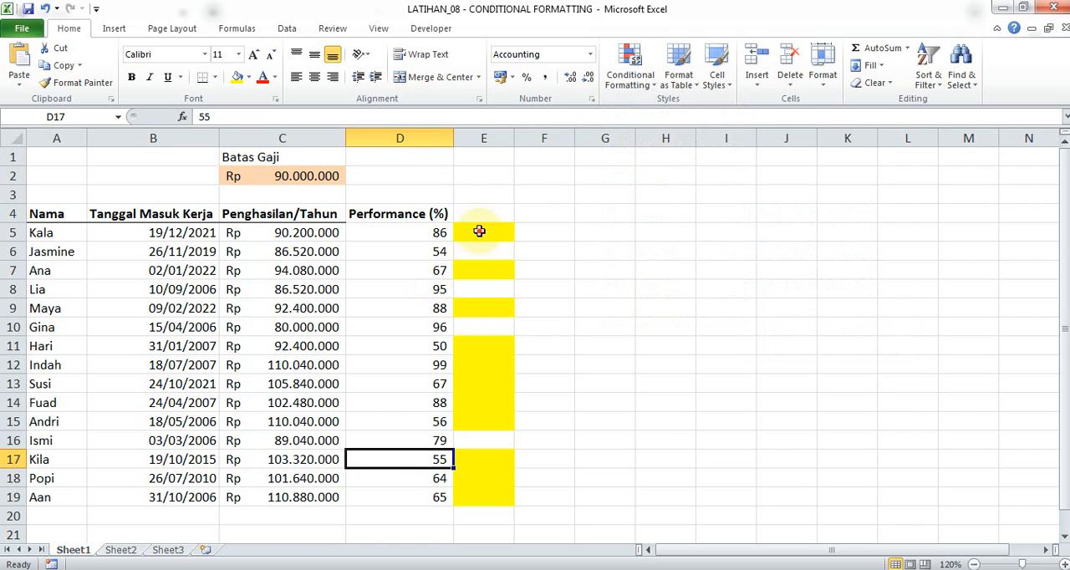
# Inspect the conditional formatting rule that applies to E5:E19 without changing it.
pyautogui.moveTo(479, 231); pyautogui.dragTo(477, 272)
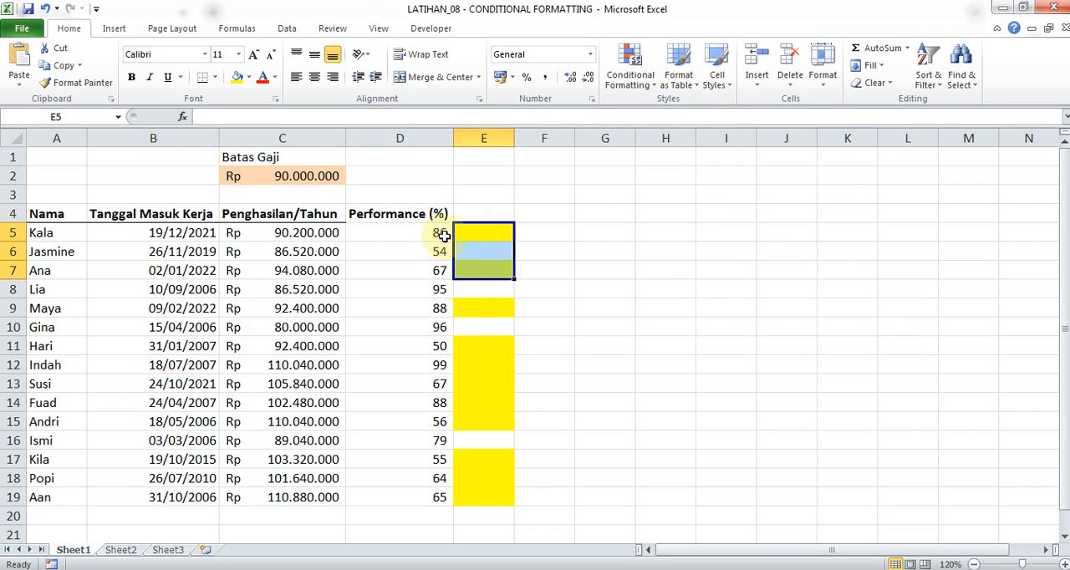
pyautogui.moveTo(484, 236); pyautogui.dragTo(490, 498)
pyautogui.click(629, 79)
pyautogui.click(674, 313)
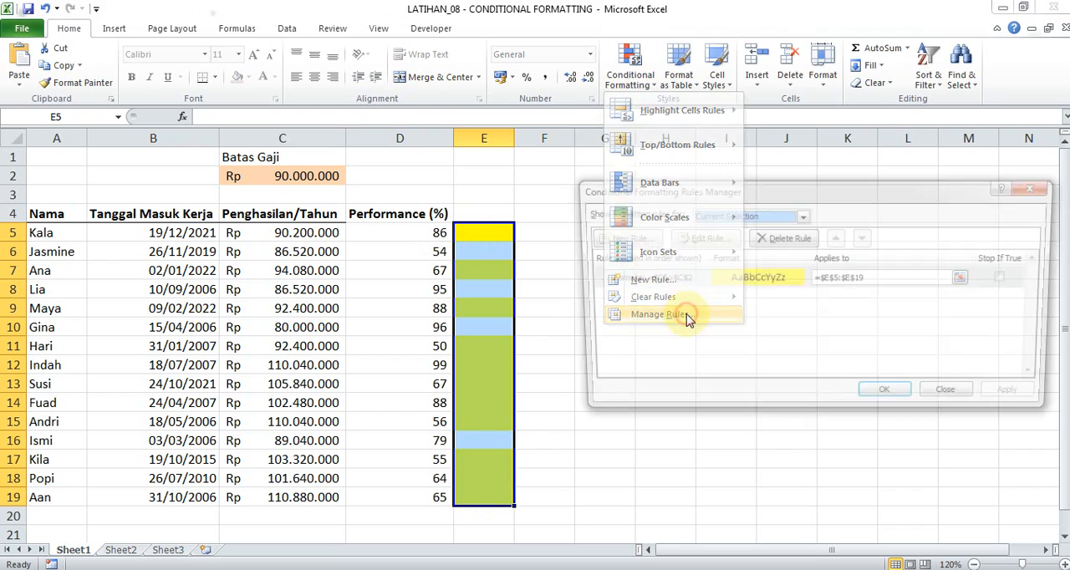
pyautogui.click(768, 286)
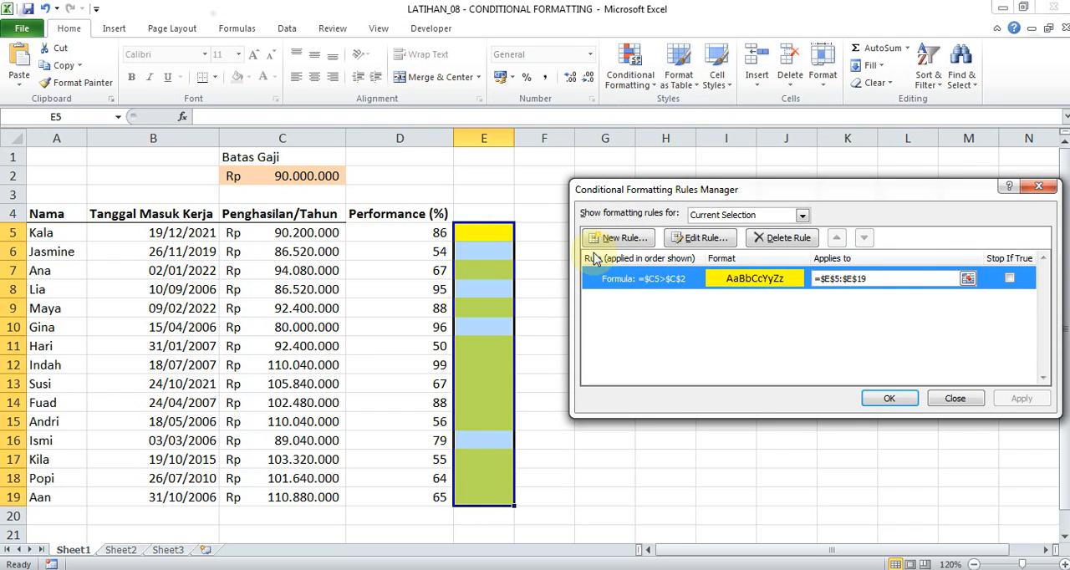
pyautogui.press('Return')
pyautogui.click(482, 239)
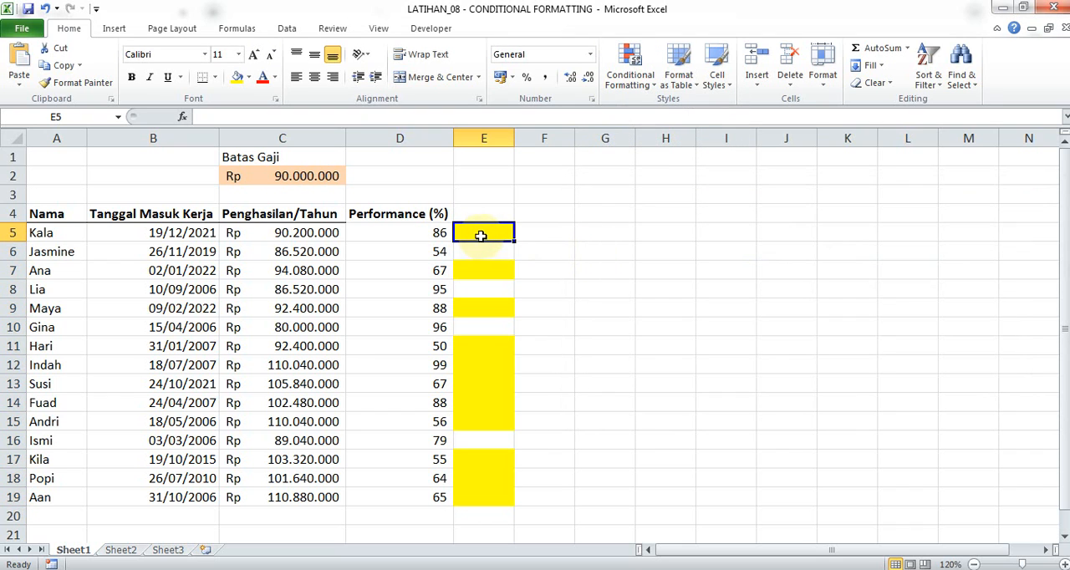
# Copy the performance percentages in D5:D19 and paste only their values into E5:E19.
pyautogui.moveTo(434, 233); pyautogui.dragTo(438, 440)
pyautogui.hotkey('ctrl', 'c')
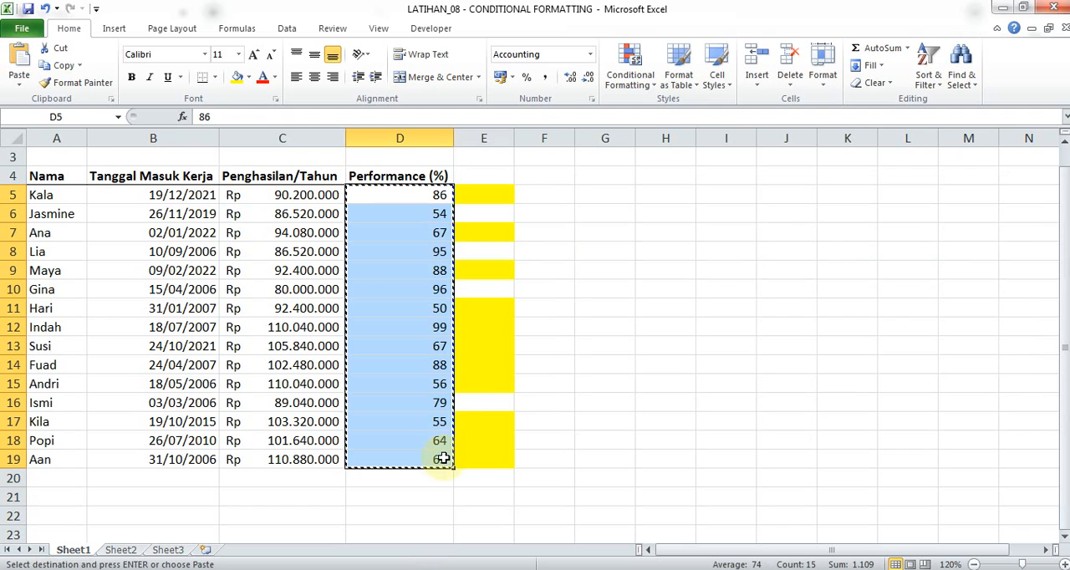
pyautogui.rightClick(478, 195)
pyautogui.click(539, 257)
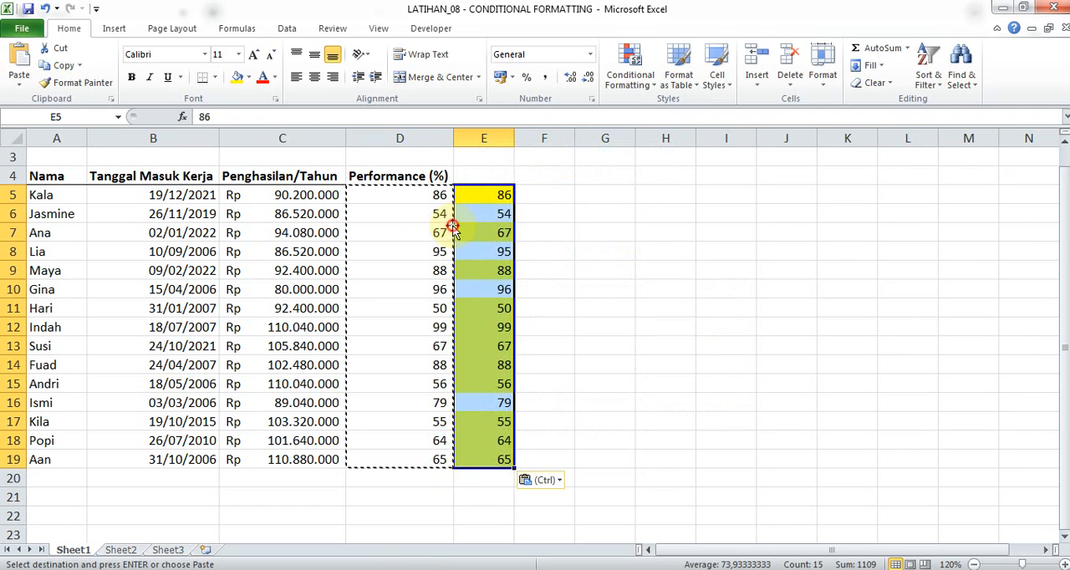
pyautogui.moveTo(633, 202); pyautogui.dragTo(619, 134)
pyautogui.click(508, 236)
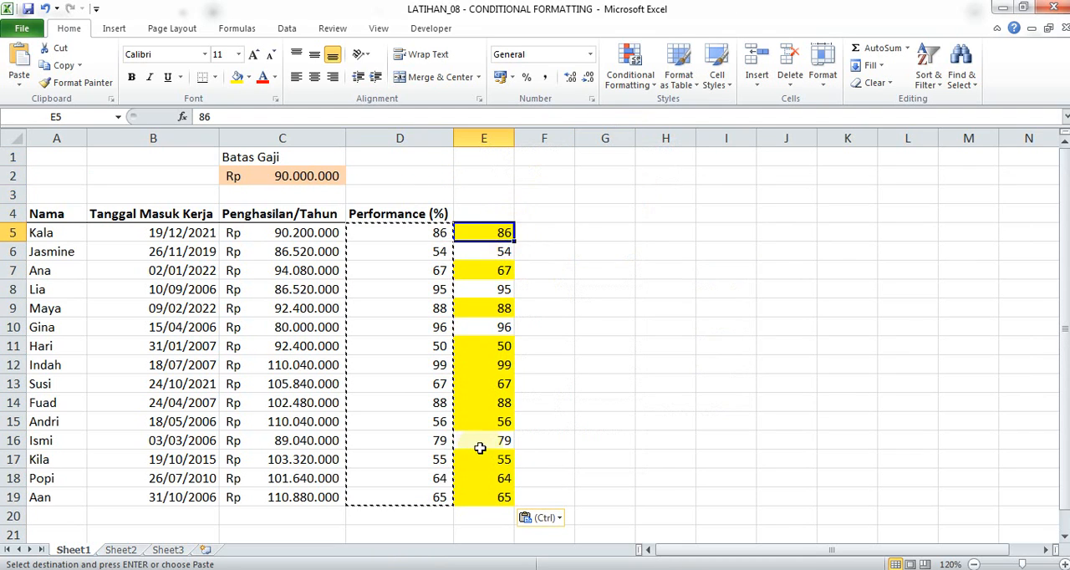
# Highlight values greater than 80 in E5:E19 with Light Red Fill with Dark Red Text.
pyautogui.keyDown('shift'); pyautogui.click(490, 498); pyautogui.keyUp('shift')
pyautogui.click(631, 67)
pyautogui.moveTo(682, 110)
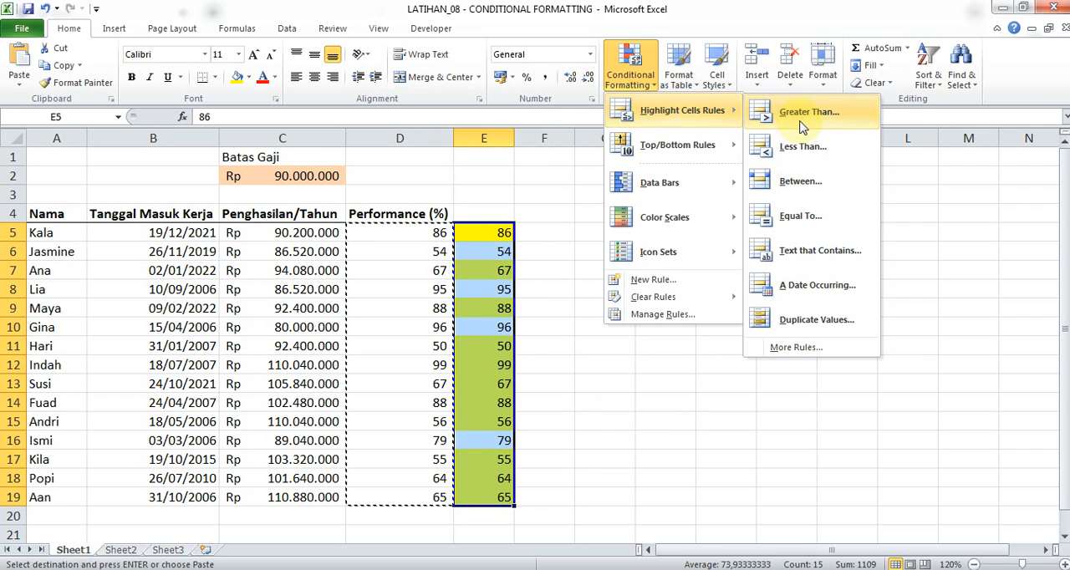
pyautogui.click(801, 124)
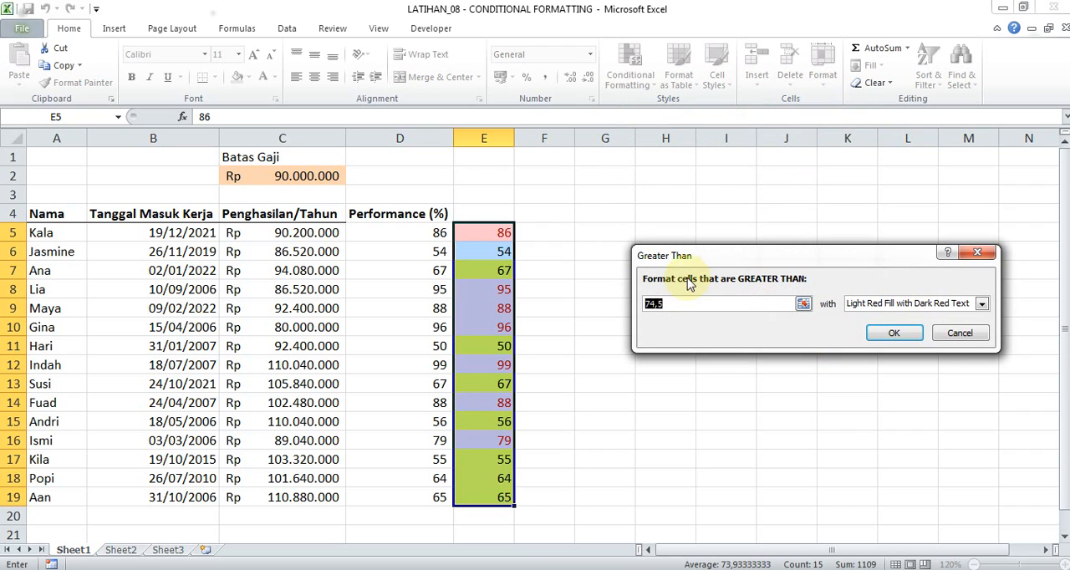
pyautogui.write('80')
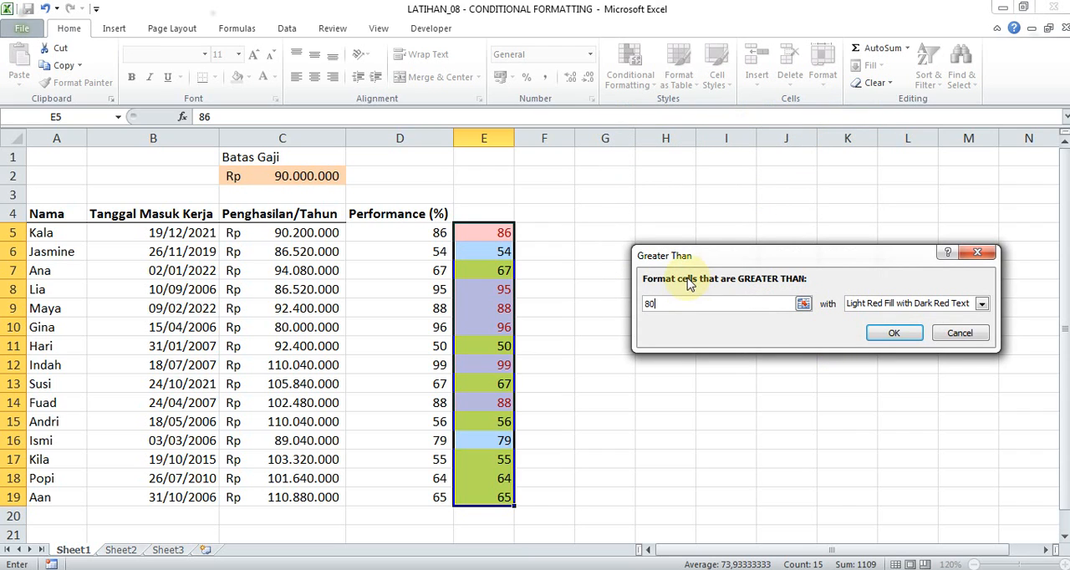
pyautogui.click(893, 334)
pyautogui.click(497, 270)
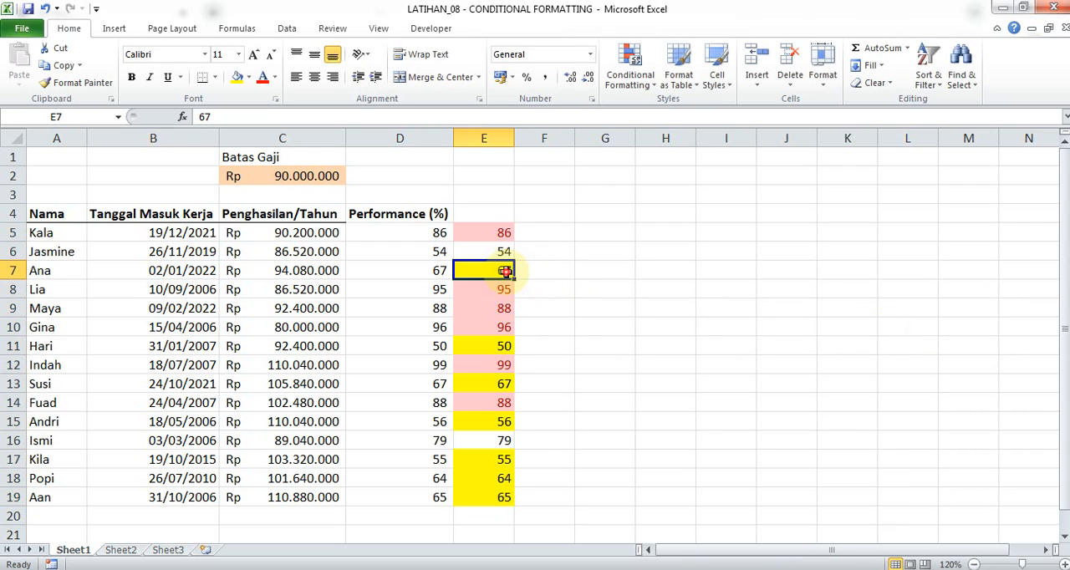
# Enable Stop If True for both the Cell Value > 80 rule and the =$C5>$C$2 rule on E5:E19.
pyautogui.moveTo(497, 231); pyautogui.dragTo(495, 494)
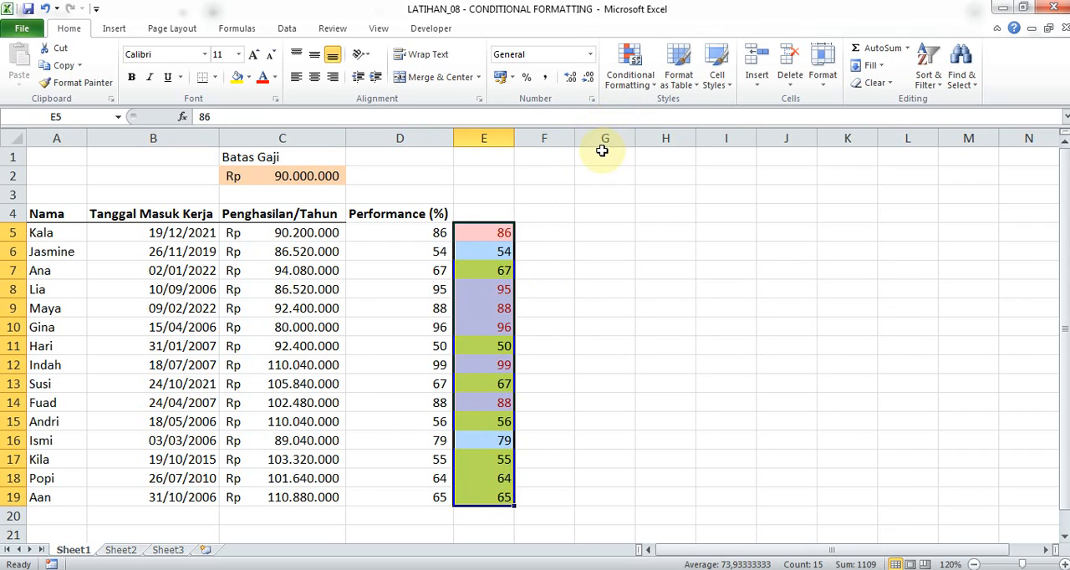
pyautogui.click(632, 78)
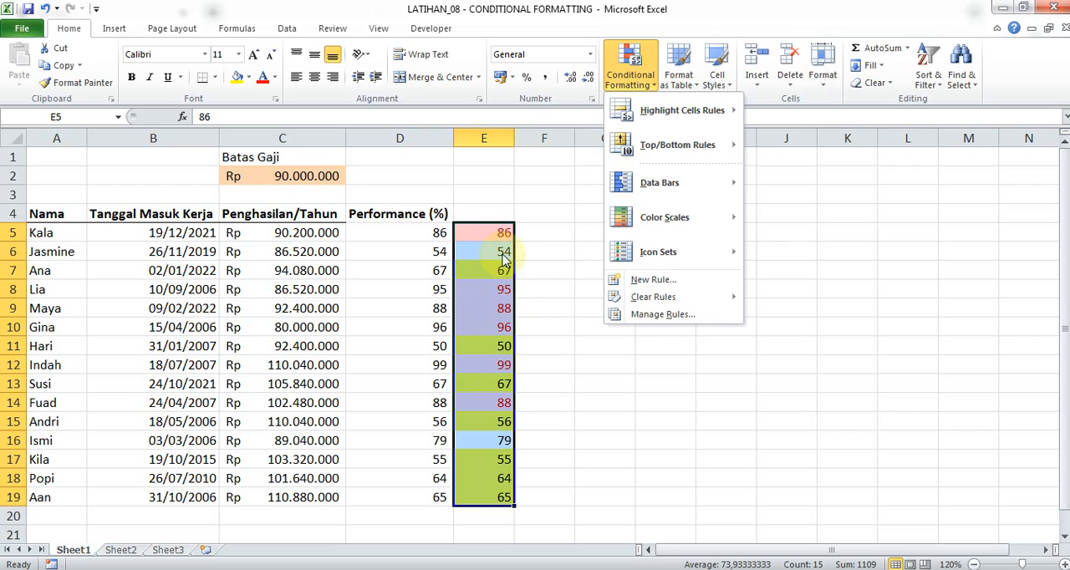
pyautogui.click(656, 315)
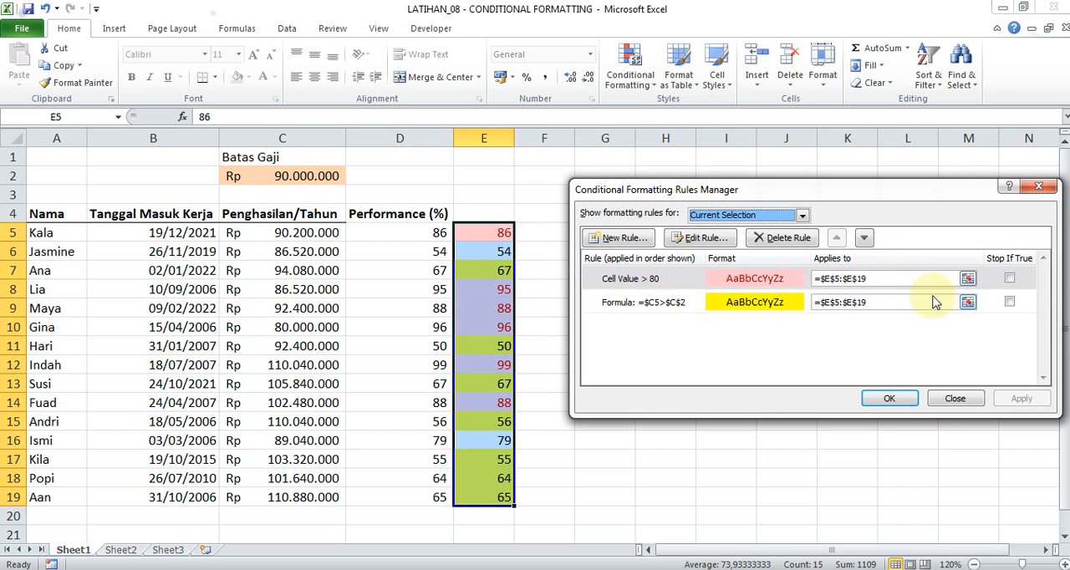
pyautogui.click(1010, 279)
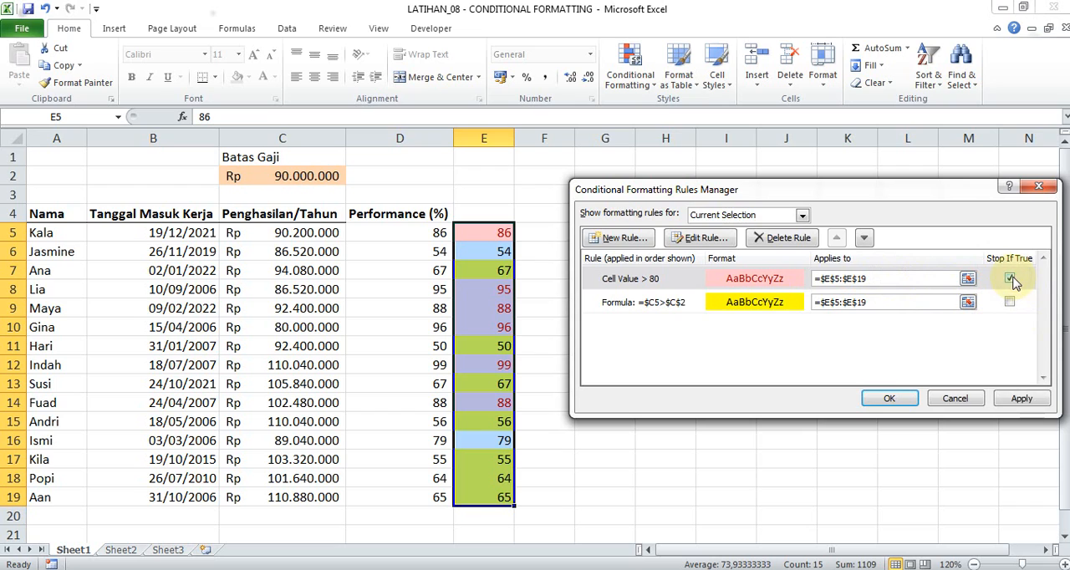
pyautogui.click(1010, 280)
pyautogui.click(734, 306)
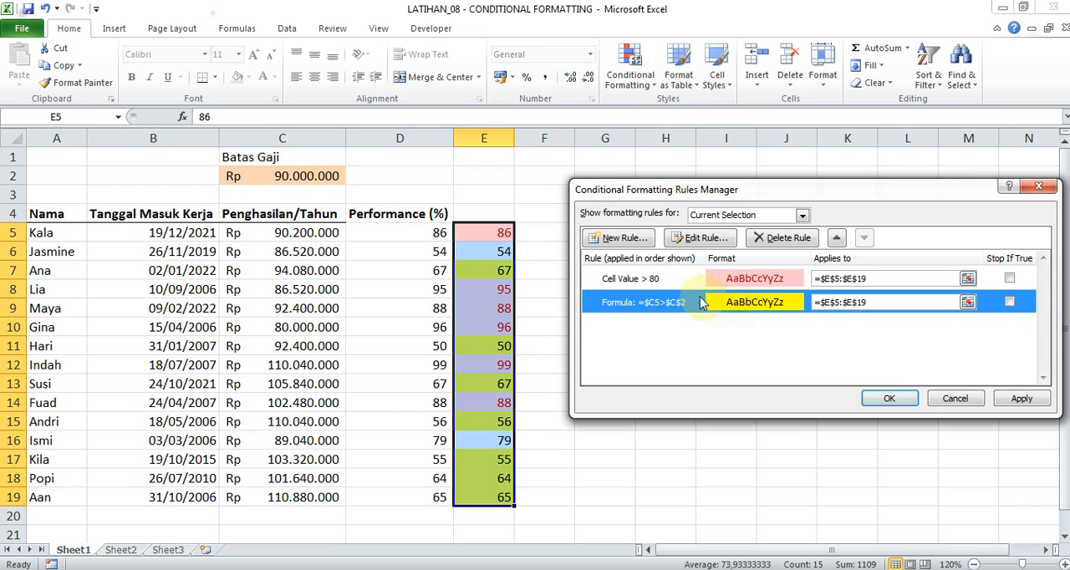
pyautogui.click(726, 284)
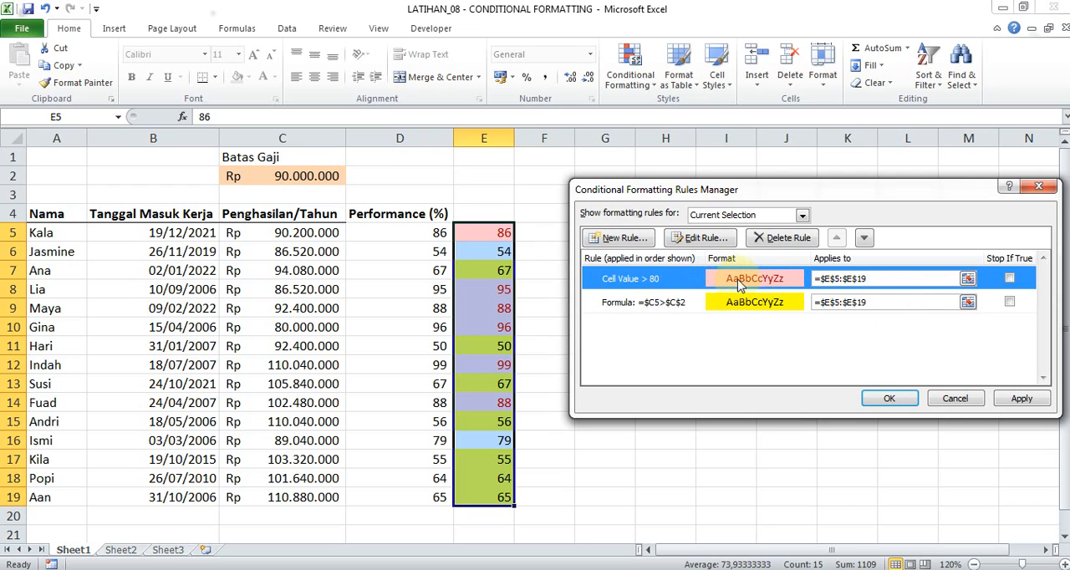
pyautogui.click(1009, 281)
pyautogui.click(1010, 303)
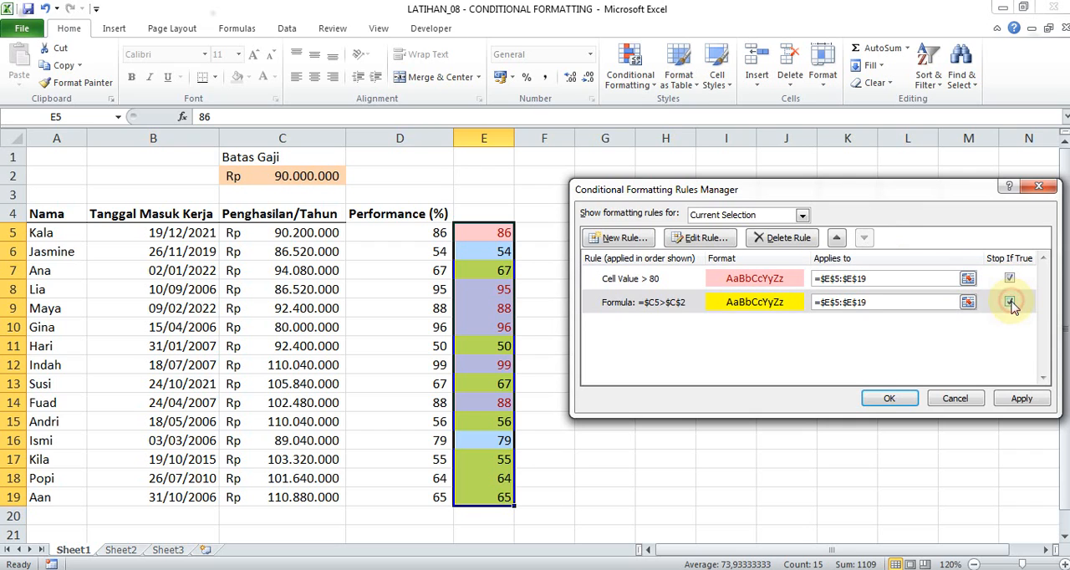
pyautogui.click(899, 399)
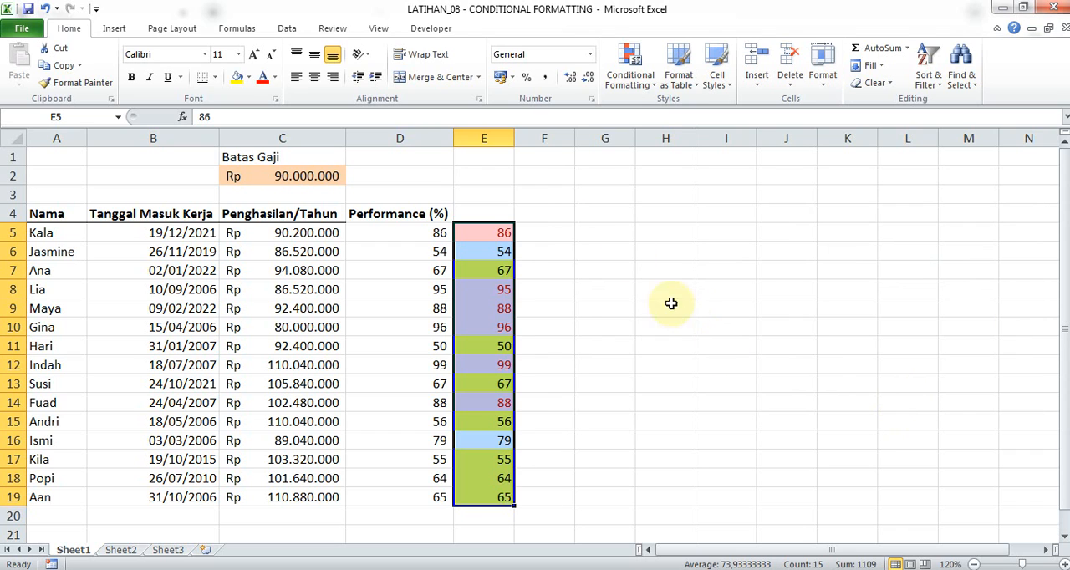
pyautogui.click(629, 82)
pyautogui.moveTo(673, 110)
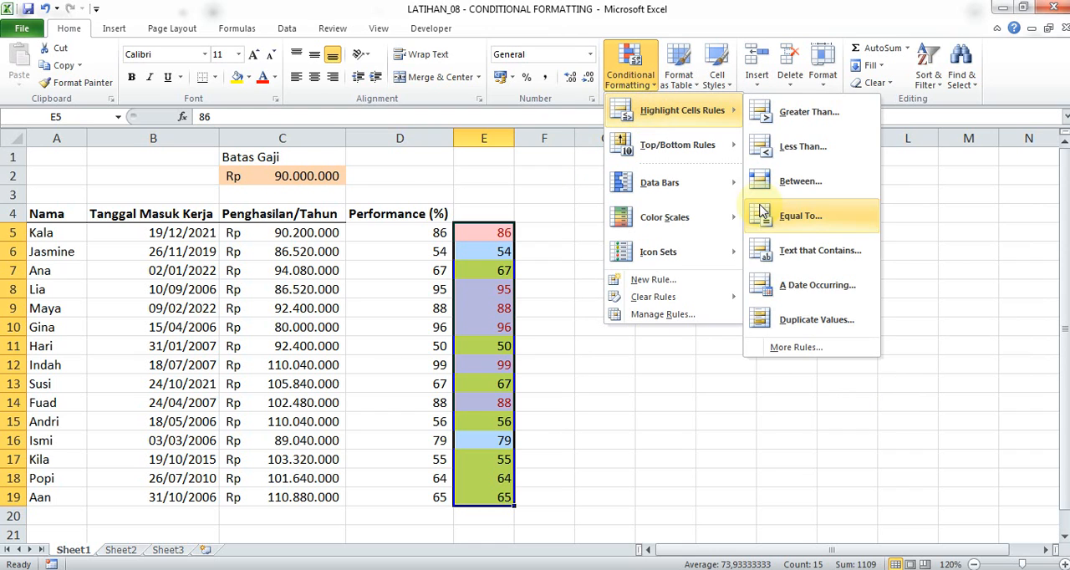
pyautogui.click(808, 348)
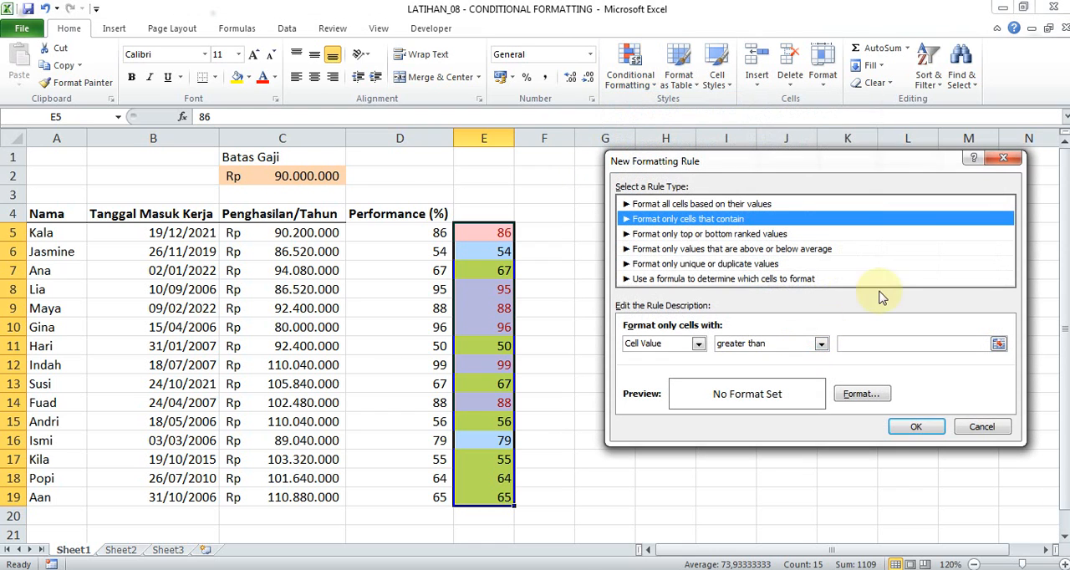
pyautogui.click(1004, 158)
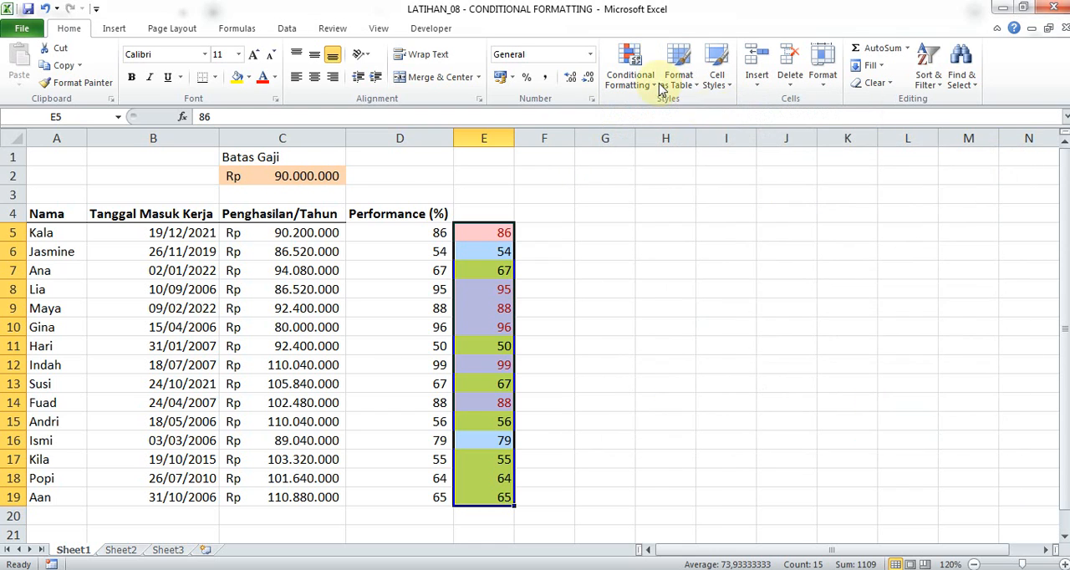
# Review the order and Stop If True settings of the two rules on E5:E19 against the highlighted cells.
pyautogui.click(659, 86)
pyautogui.click(710, 387)
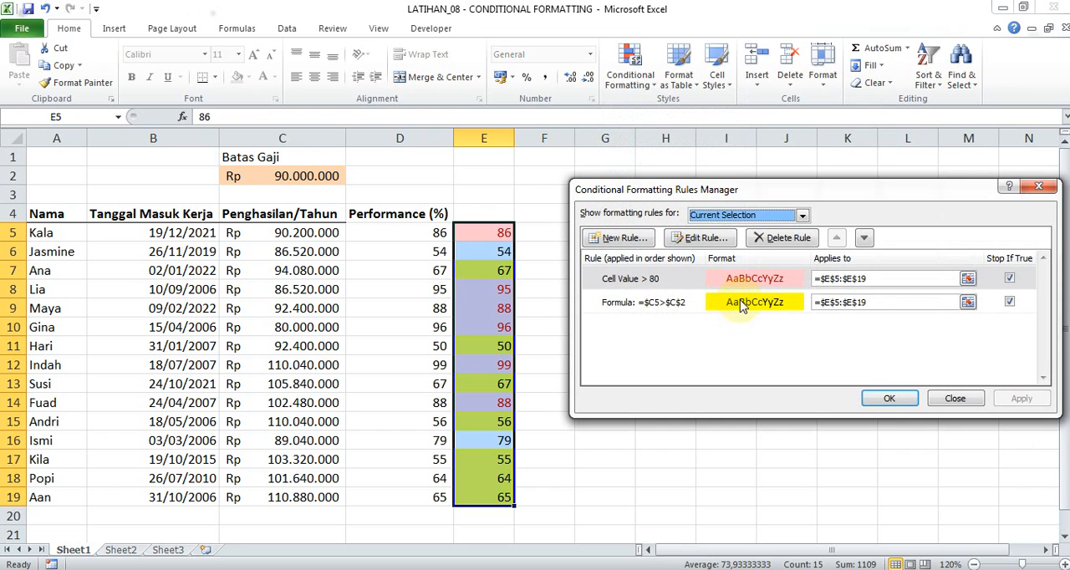
pyautogui.click(740, 305)
pyautogui.click(729, 280)
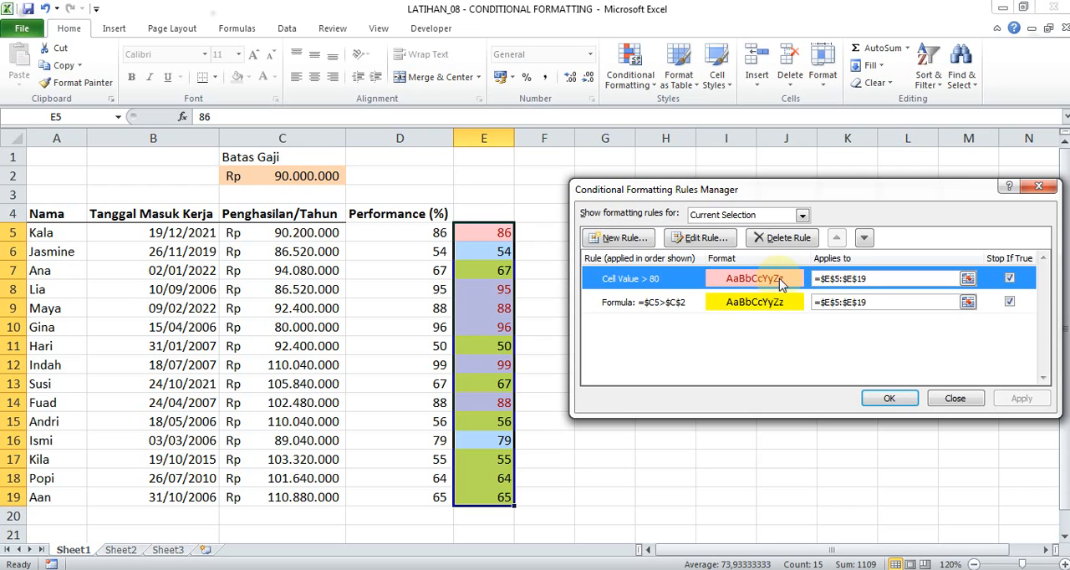
pyautogui.click(732, 308)
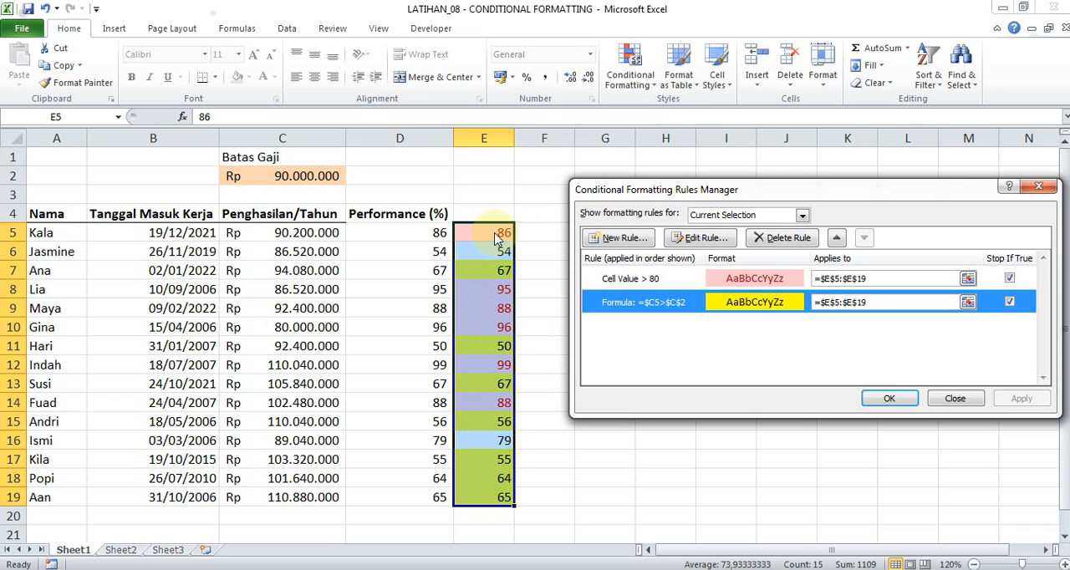
pyautogui.click(888, 396)
pyautogui.click(535, 240)
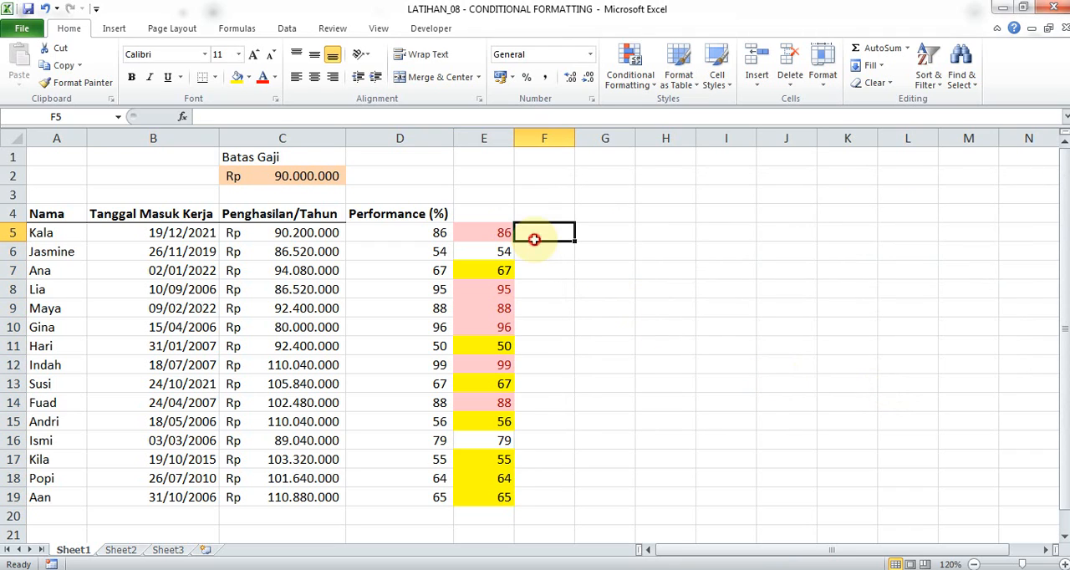
pyautogui.click(604, 174)
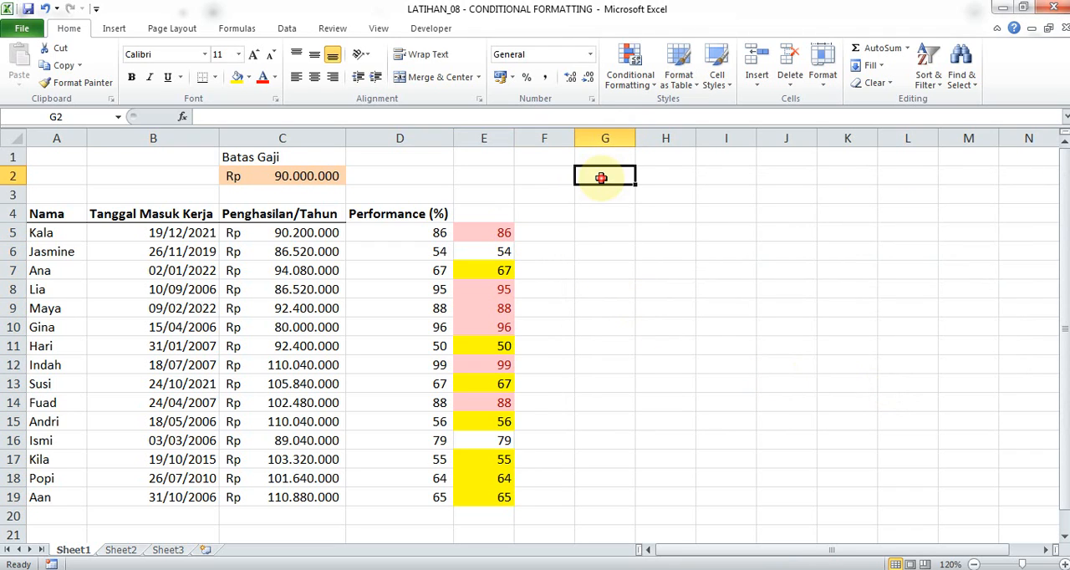
pyautogui.click(554, 225)
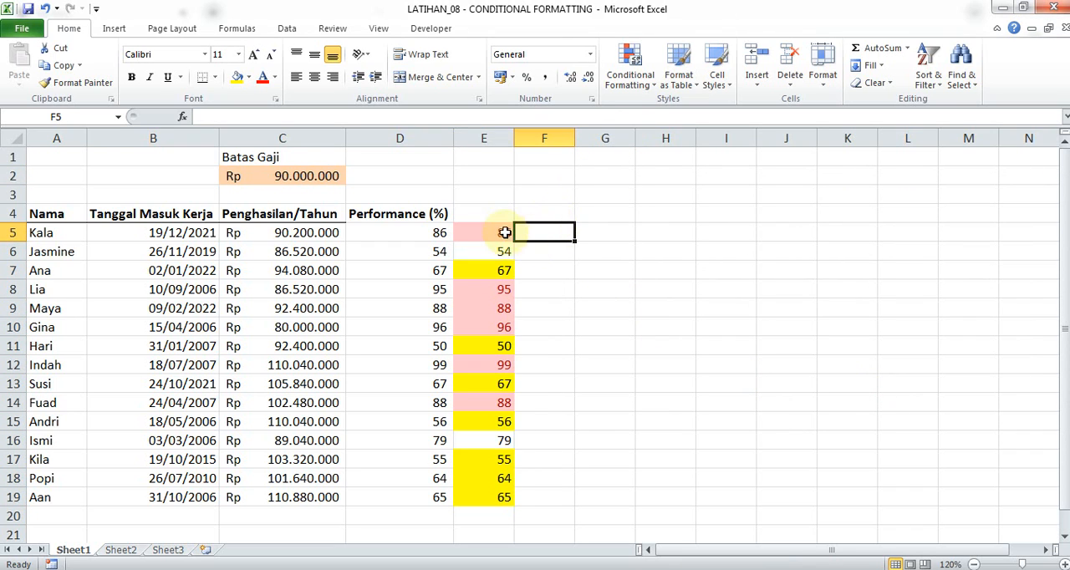
# Add Blue Data Bar conditional formatting with gradient fill to E5:E19.
pyautogui.moveTo(501, 232)
pyautogui.mouseDown()
pyautogui.moveTo(490, 311)
pyautogui.moveTo(492, 498)
pyautogui.mouseUp()
pyautogui.click(629, 71)
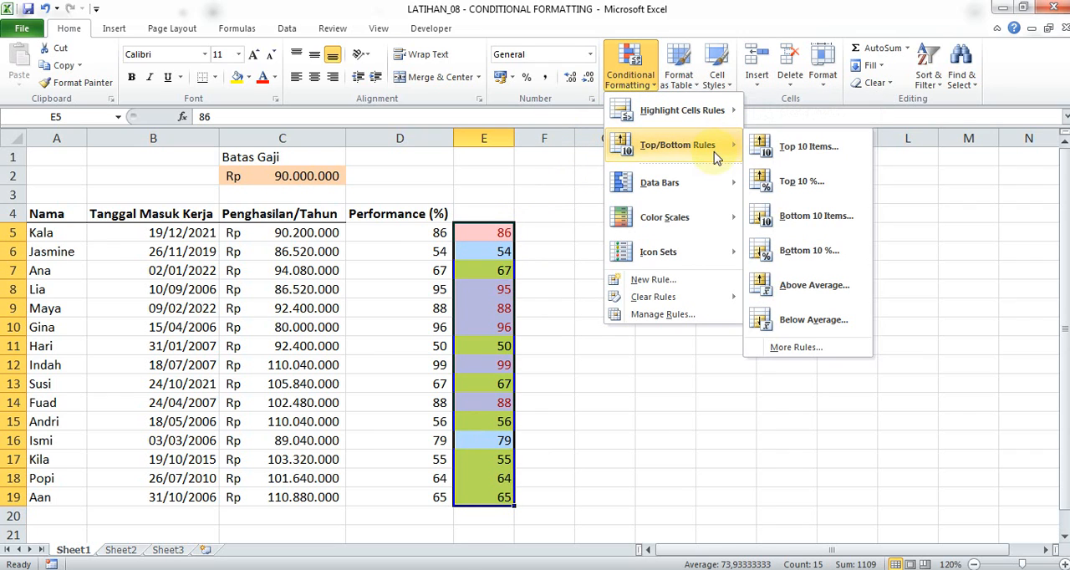
pyautogui.moveTo(719, 182)
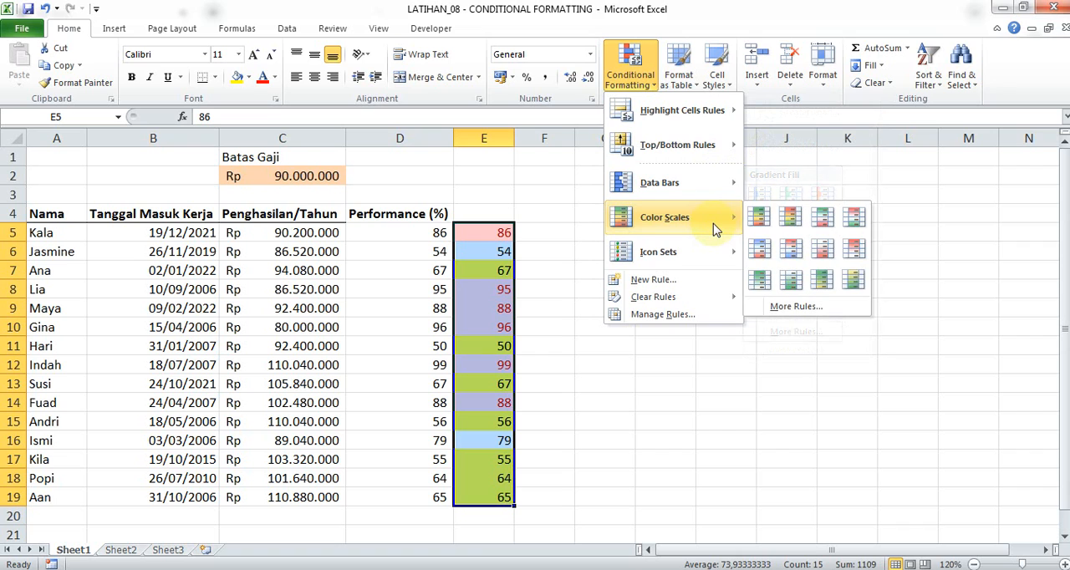
pyautogui.moveTo(711, 186)
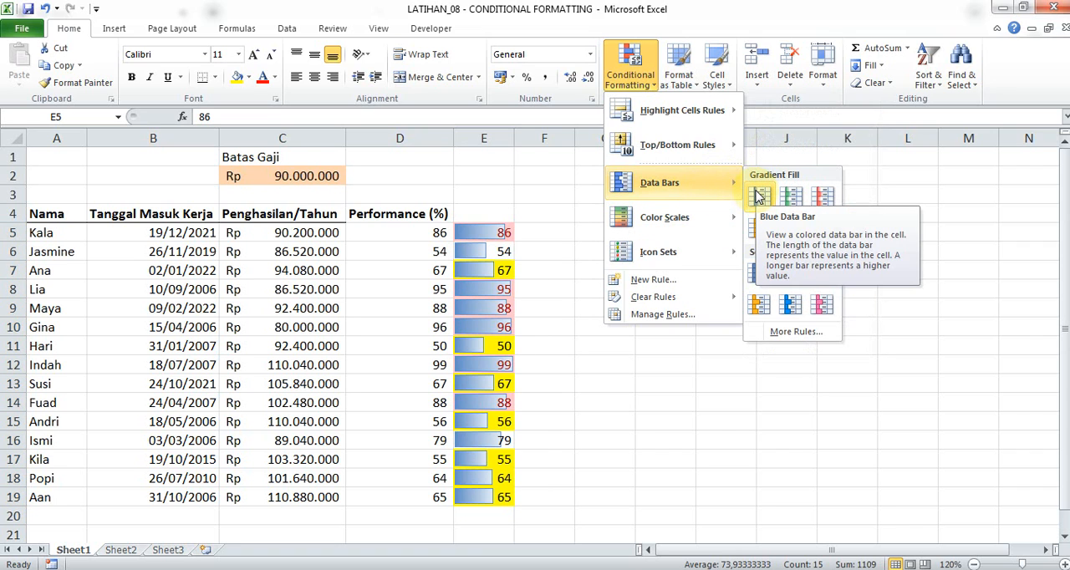
pyautogui.click(758, 196)
# Move the Data Bar rule for E5:E19 to the lowest priority, below the =$C5>$C$2 rule.
pyautogui.click(642, 83)
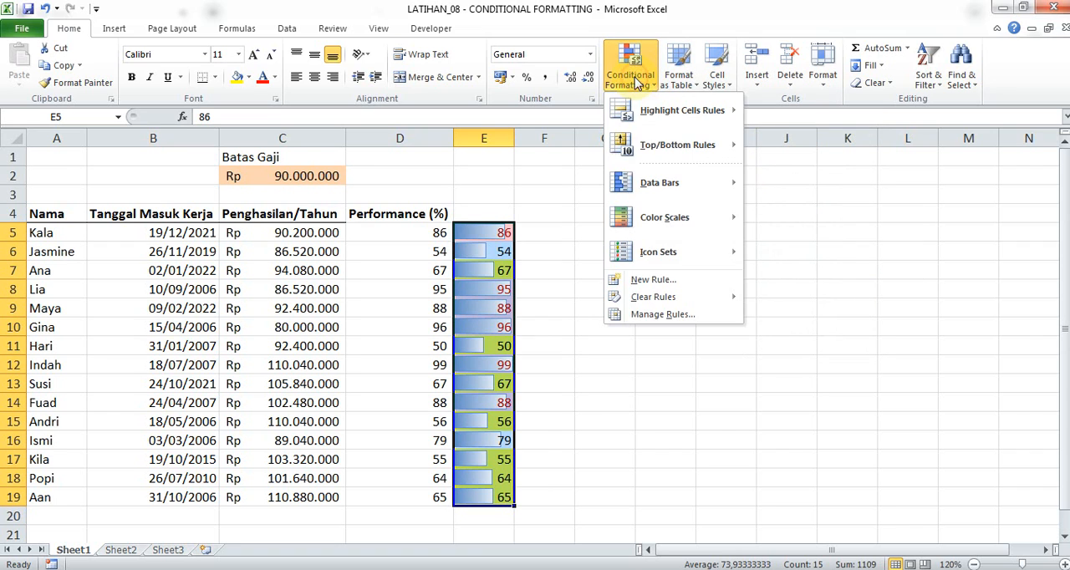
pyautogui.click(707, 316)
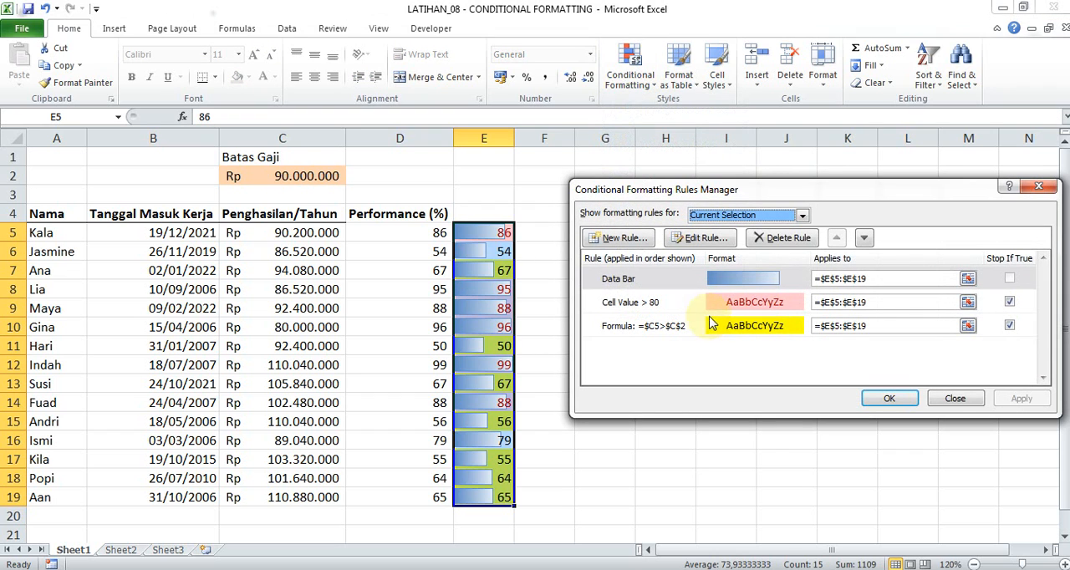
pyautogui.click(761, 309)
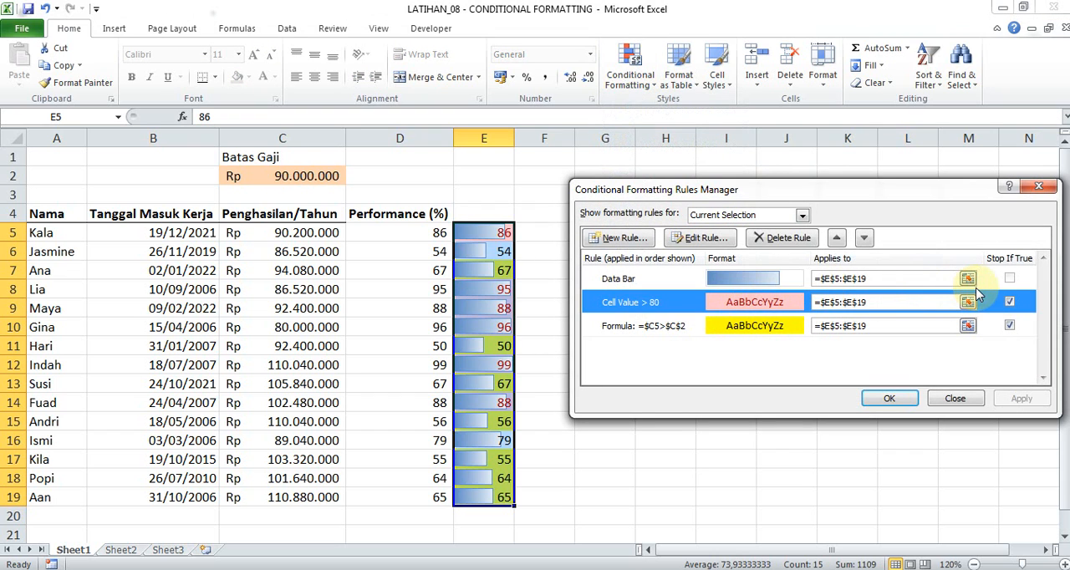
pyautogui.click(744, 280)
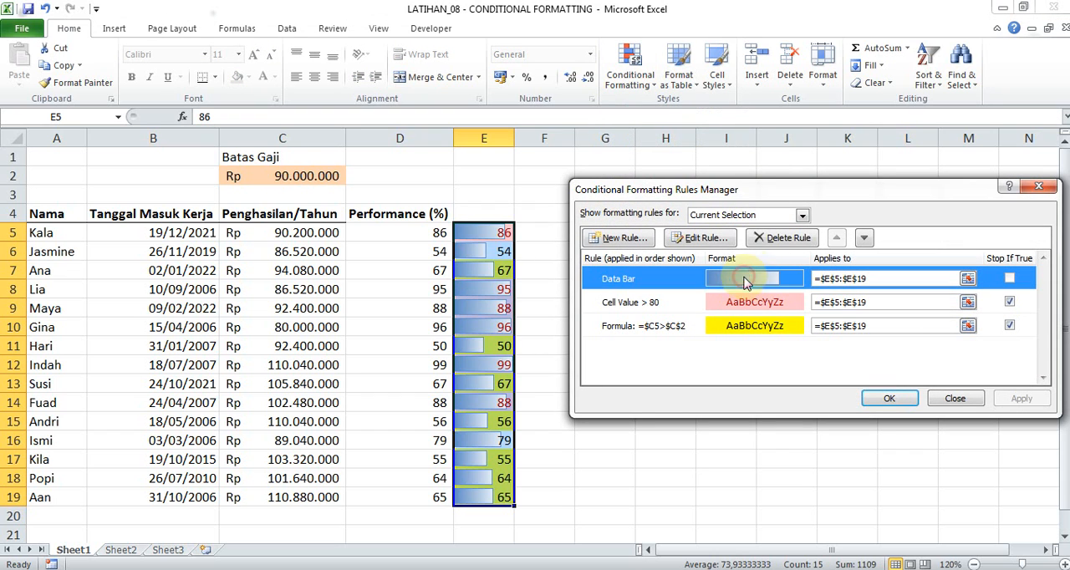
pyautogui.click(864, 239)
pyautogui.click(864, 239)
pyautogui.click(836, 238)
pyautogui.click(837, 239)
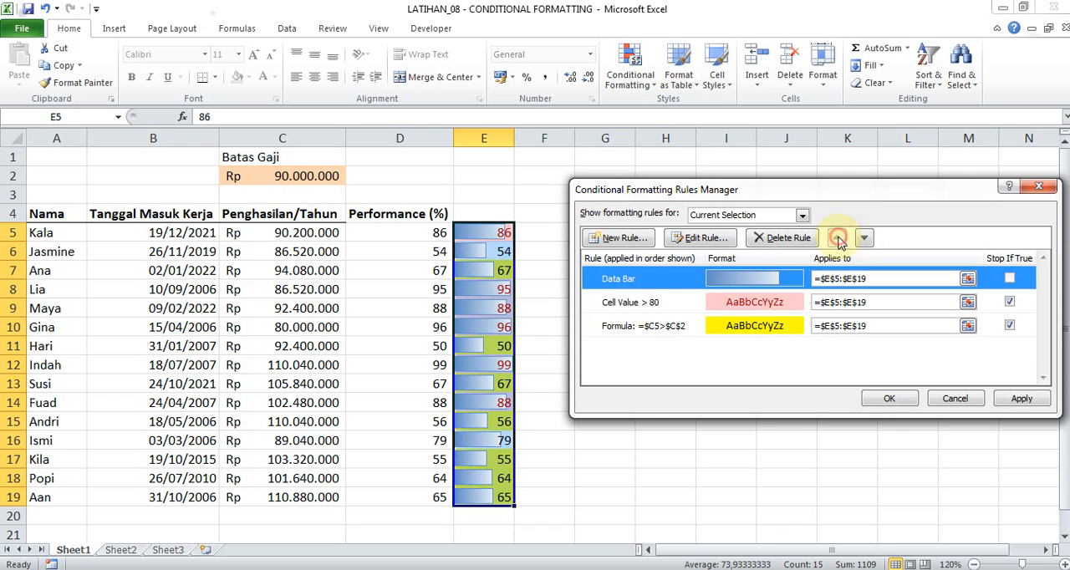
pyautogui.click(864, 238)
pyautogui.click(864, 240)
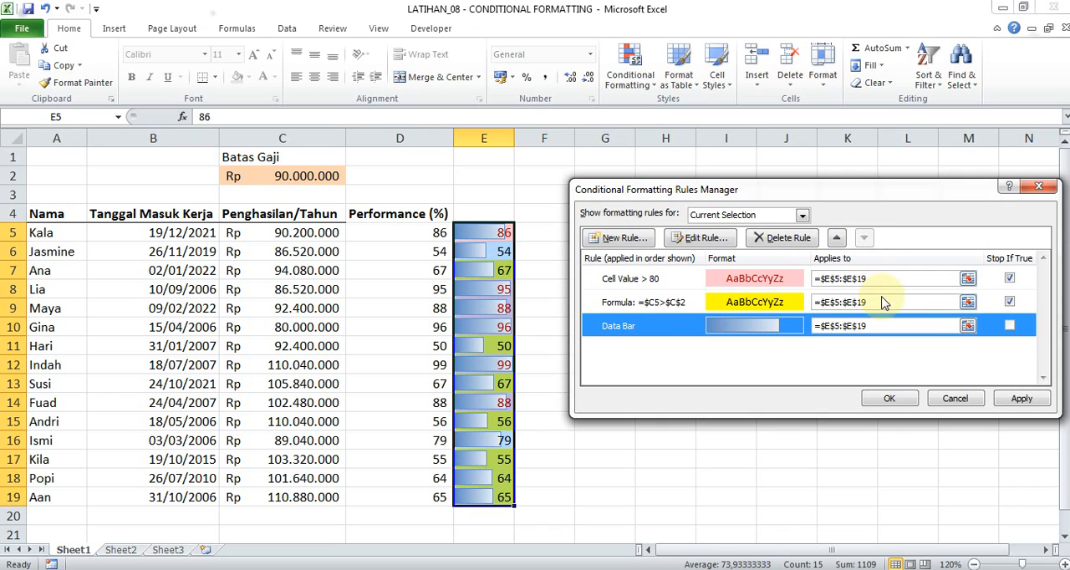
# Delete the Cell Value > 80 rule from E5:E19 and apply the rule changes.
pyautogui.click(784, 281)
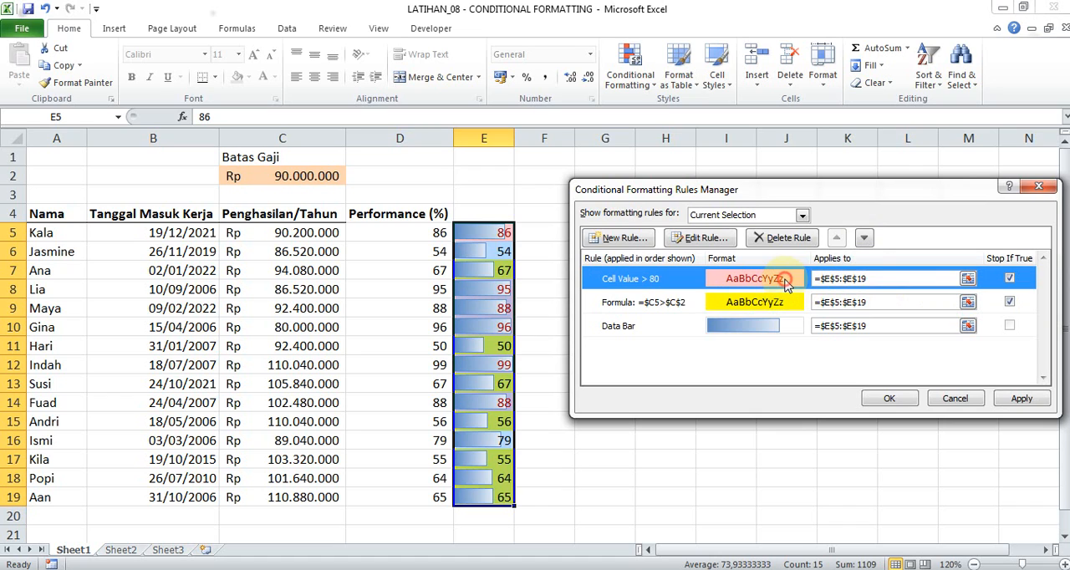
pyautogui.click(787, 240)
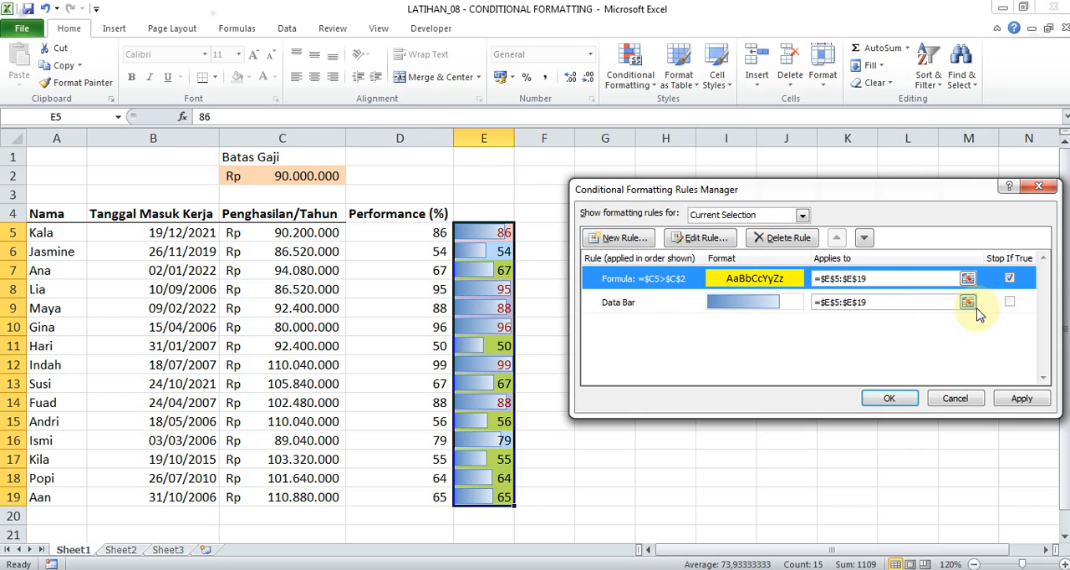
pyautogui.click(892, 399)
pyautogui.click(502, 232)
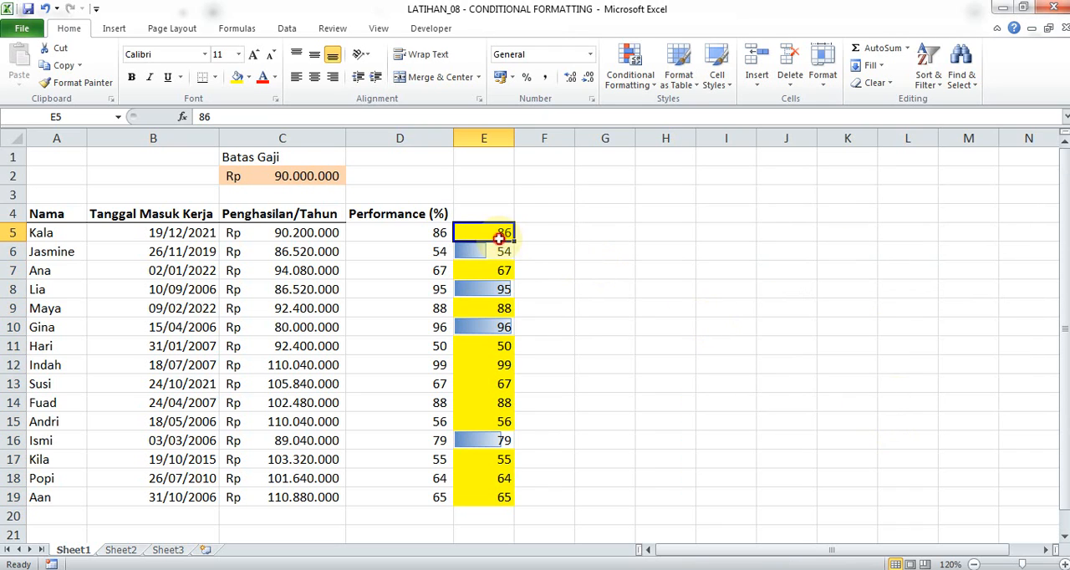
pyautogui.click(497, 201)
# Turn off Stop If True for the =$C5>$C$2 formula rule on E5:E19 and apply the change.
pyautogui.moveTo(501, 234); pyautogui.dragTo(504, 498)
pyautogui.click(631, 67)
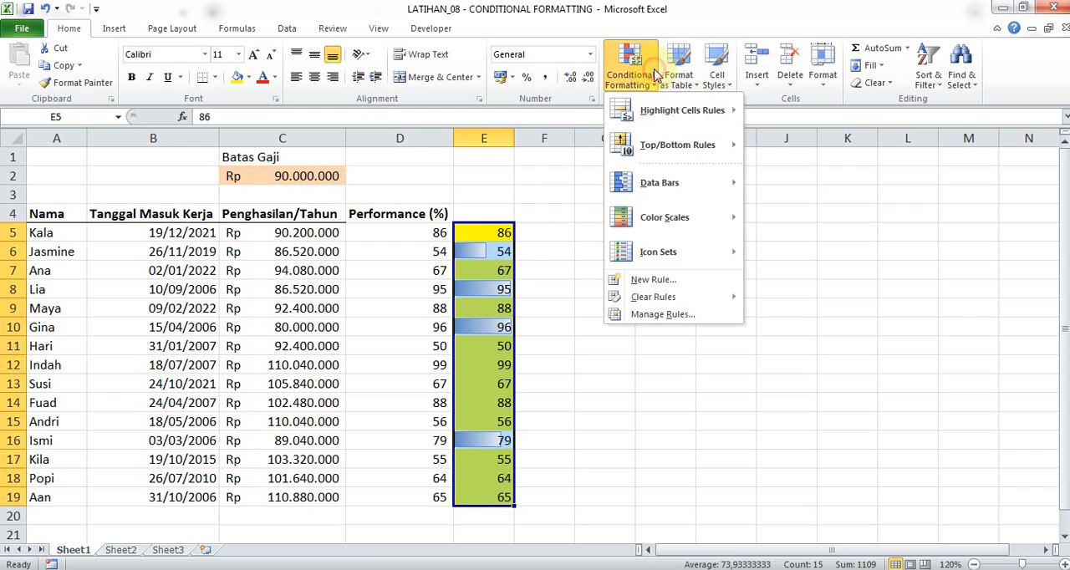
pyautogui.click(669, 314)
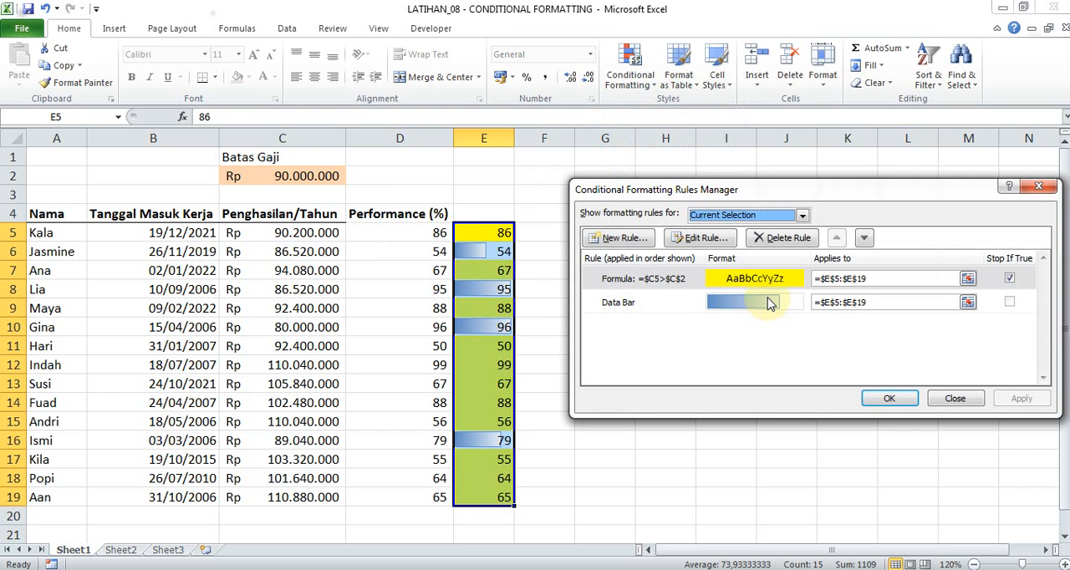
pyautogui.click(1009, 279)
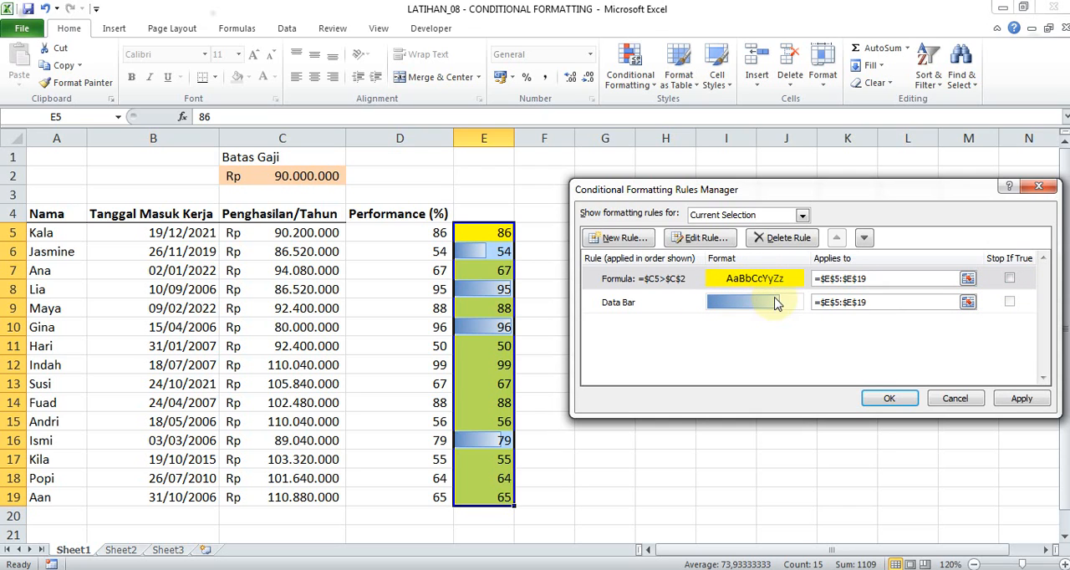
pyautogui.click(888, 399)
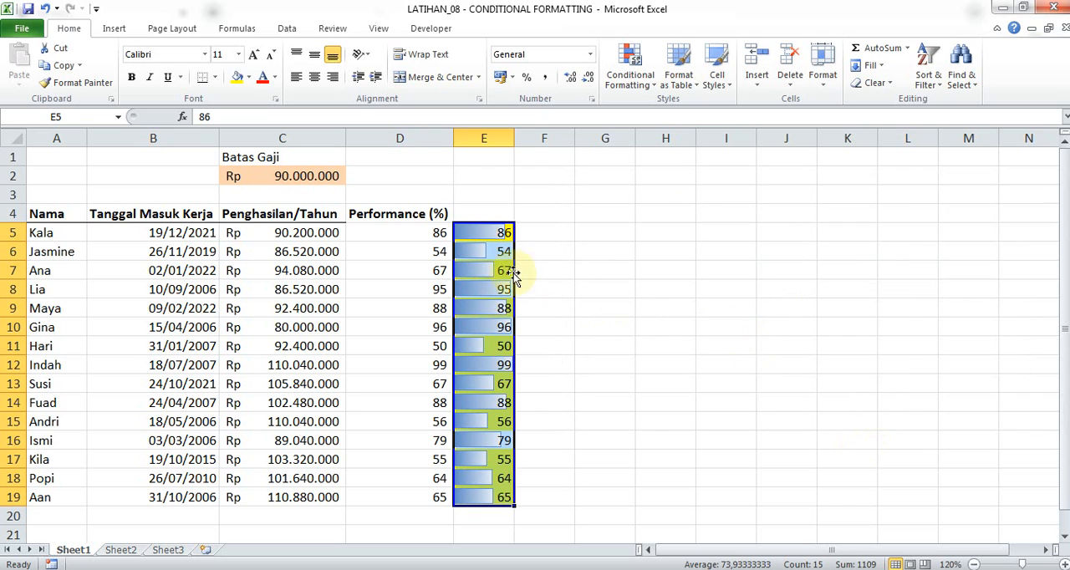
# Review the Data Bar rule's position and Stop If True setting among the conditional formatting rules for E5:E19.
pyautogui.click(635, 79)
pyautogui.click(701, 315)
pyautogui.click(757, 305)
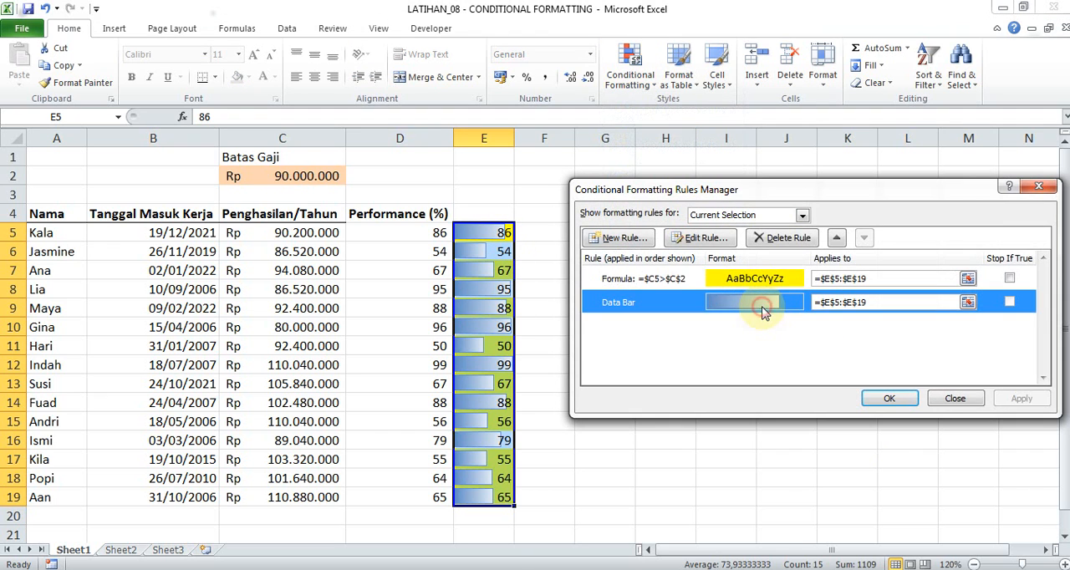
pyautogui.click(951, 400)
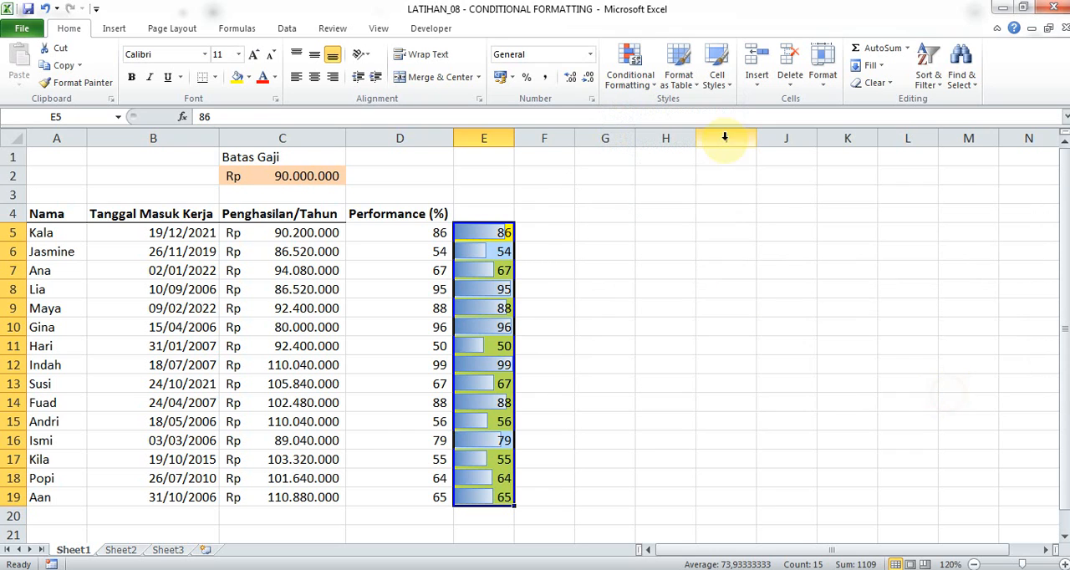
pyautogui.click(629, 75)
pyautogui.click(573, 192)
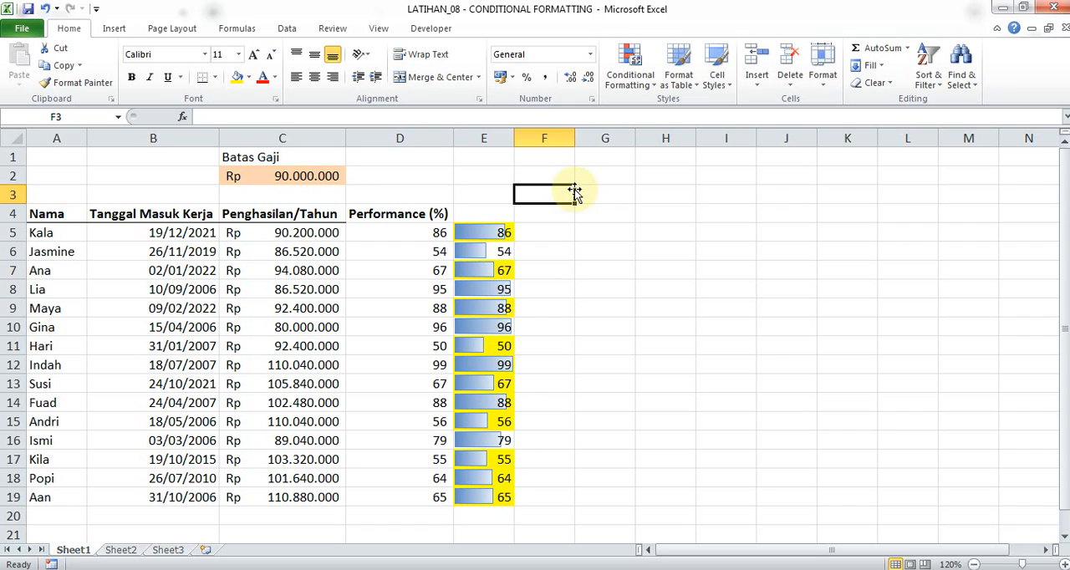
pyautogui.click(613, 251)
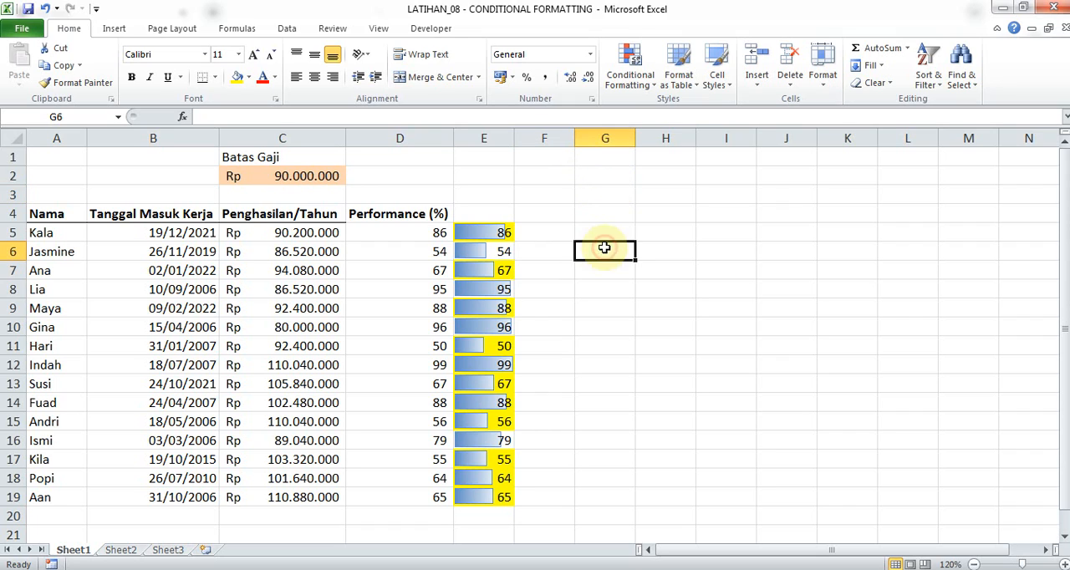
pyautogui.click(549, 257)
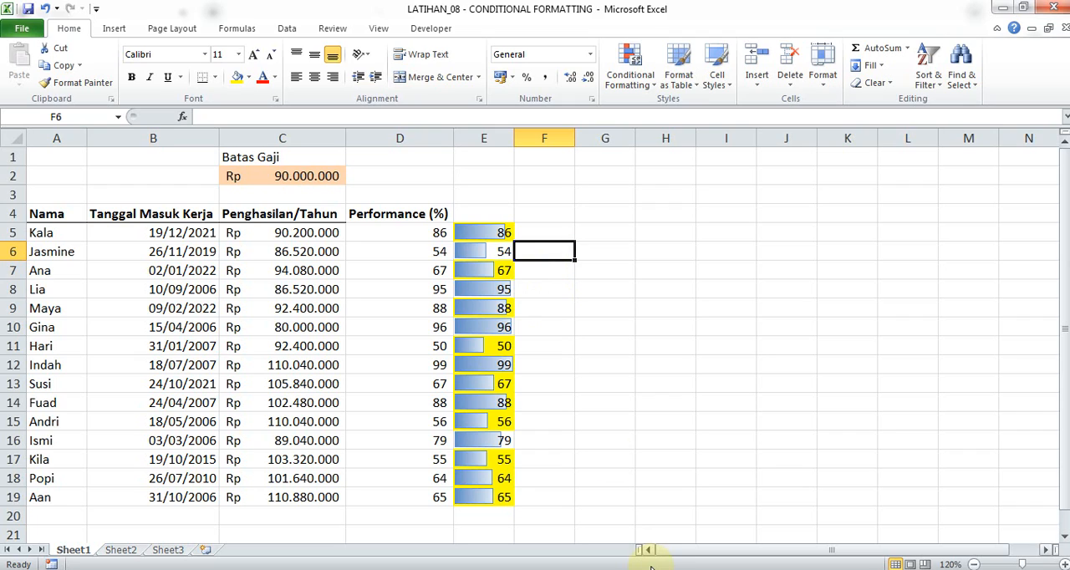